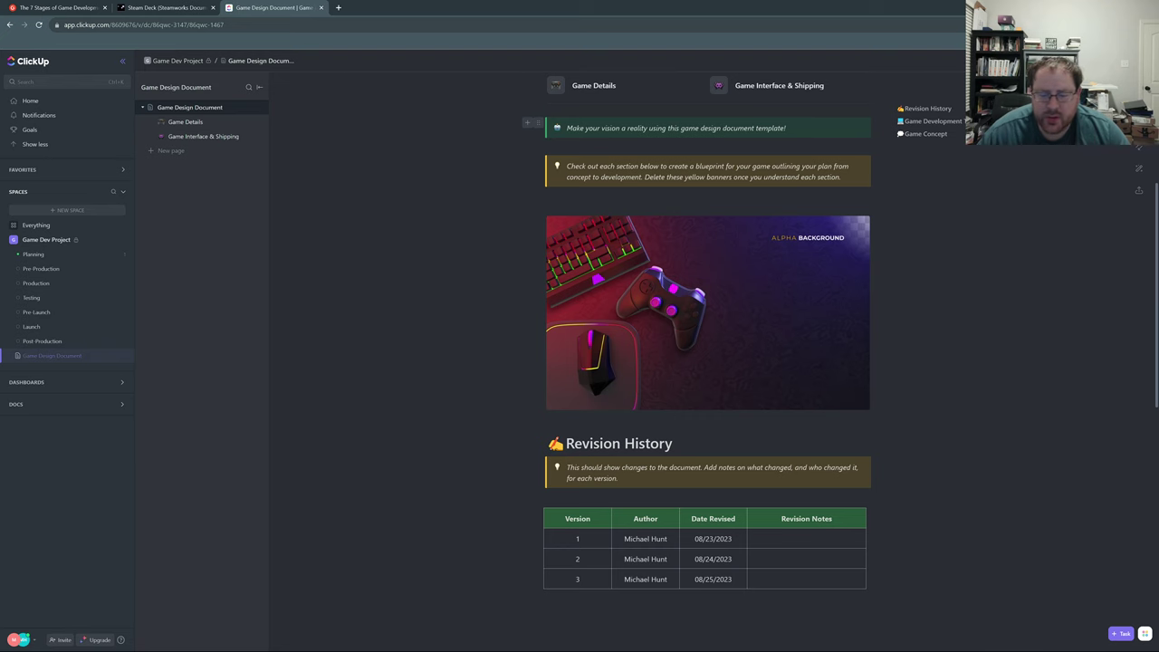
# - Review the main Game Design Document page, including the revision history, development team and game concept sections
pyautogui.scroll(-5, 706, 362)
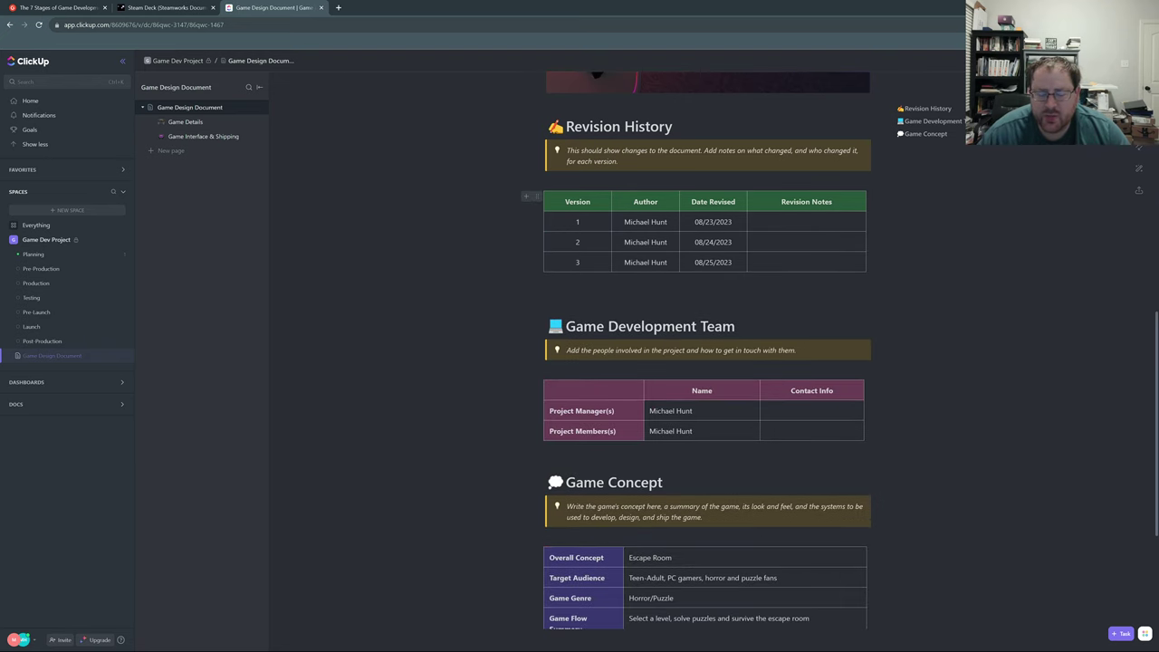
pyautogui.scroll(-2, 706, 362)
pyautogui.scroll(6, 706, 362)
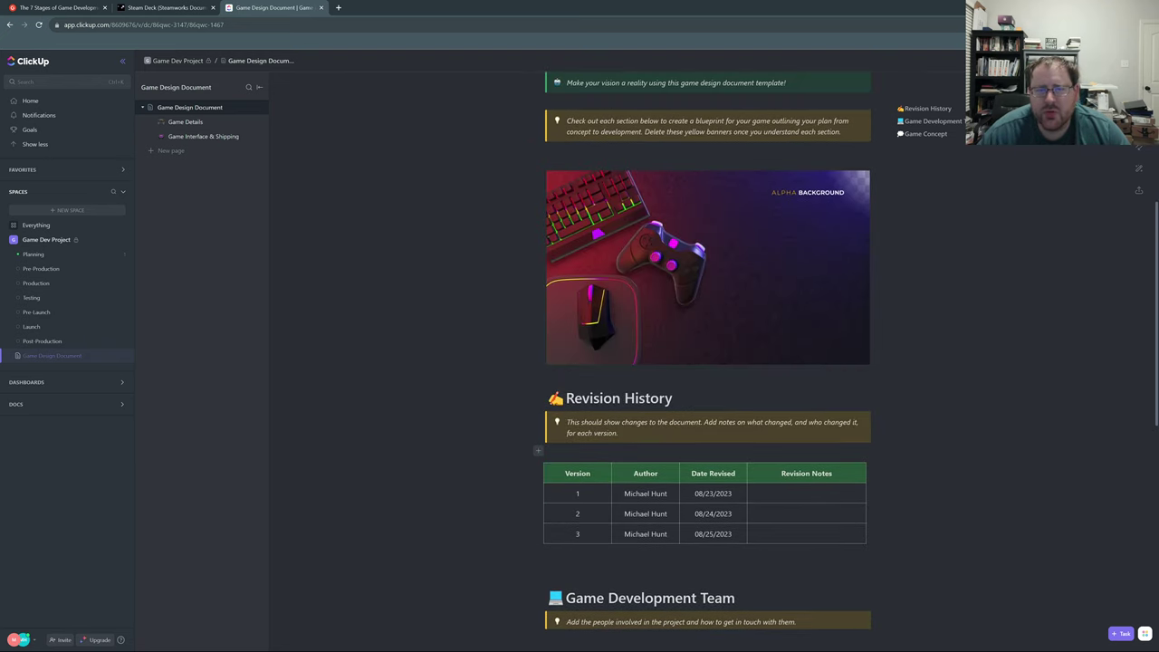
pyautogui.scroll(4, 706, 362)
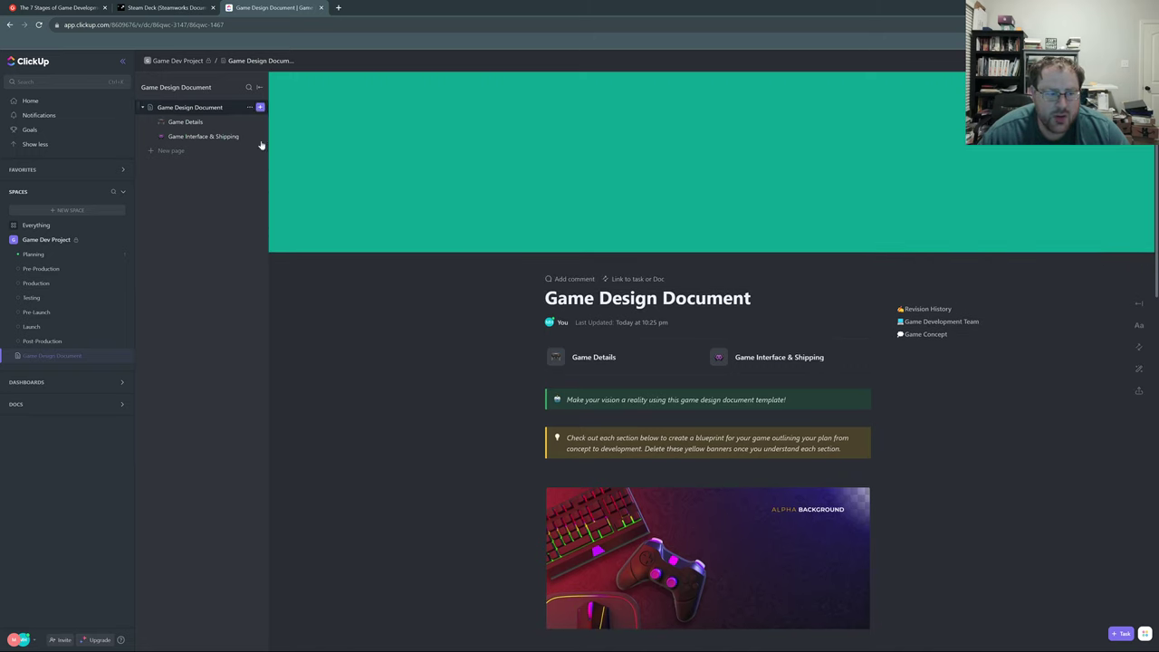
pyautogui.scroll(-6, 685, 245)
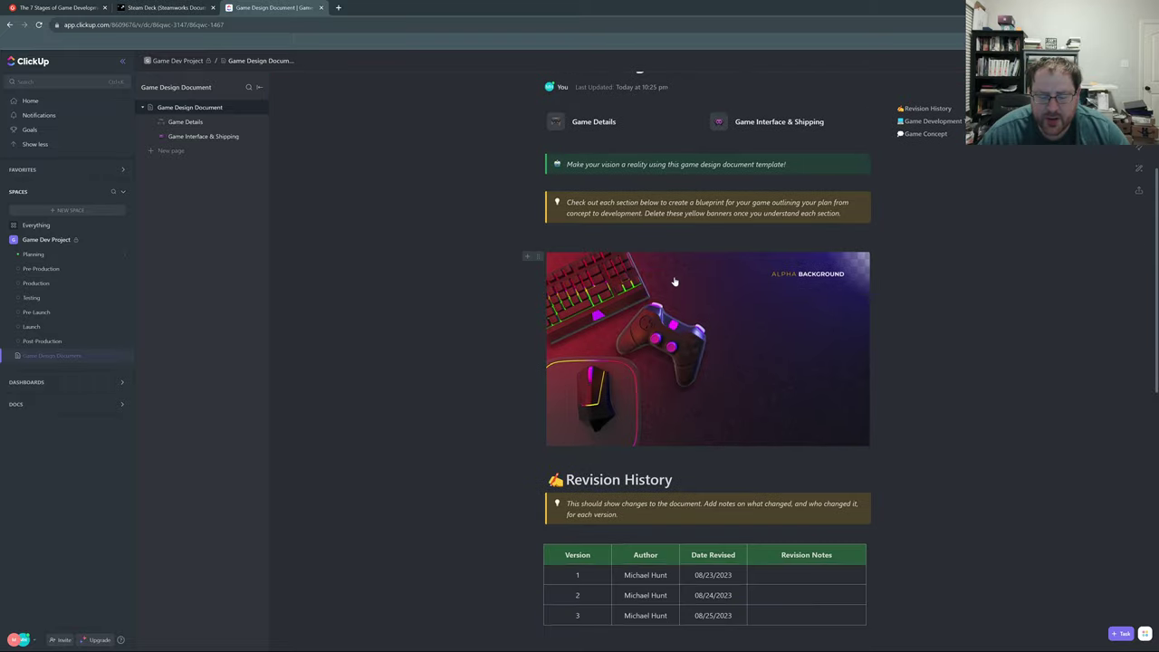
pyautogui.scroll(-3, 672, 288)
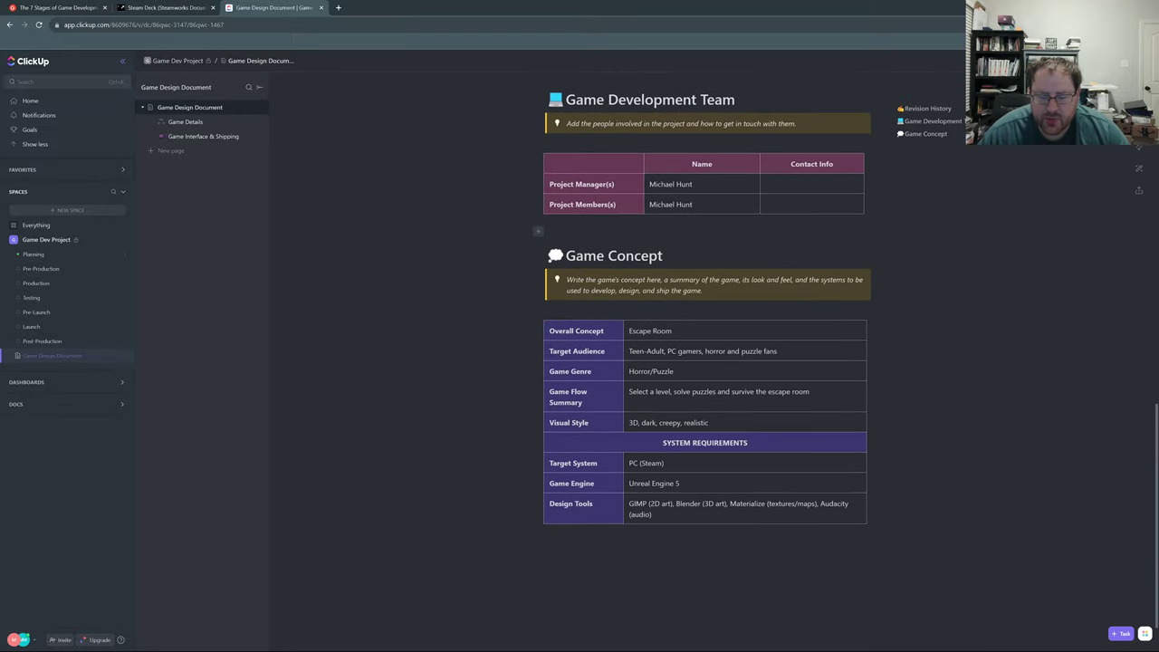
pyautogui.scroll(9, 672, 287)
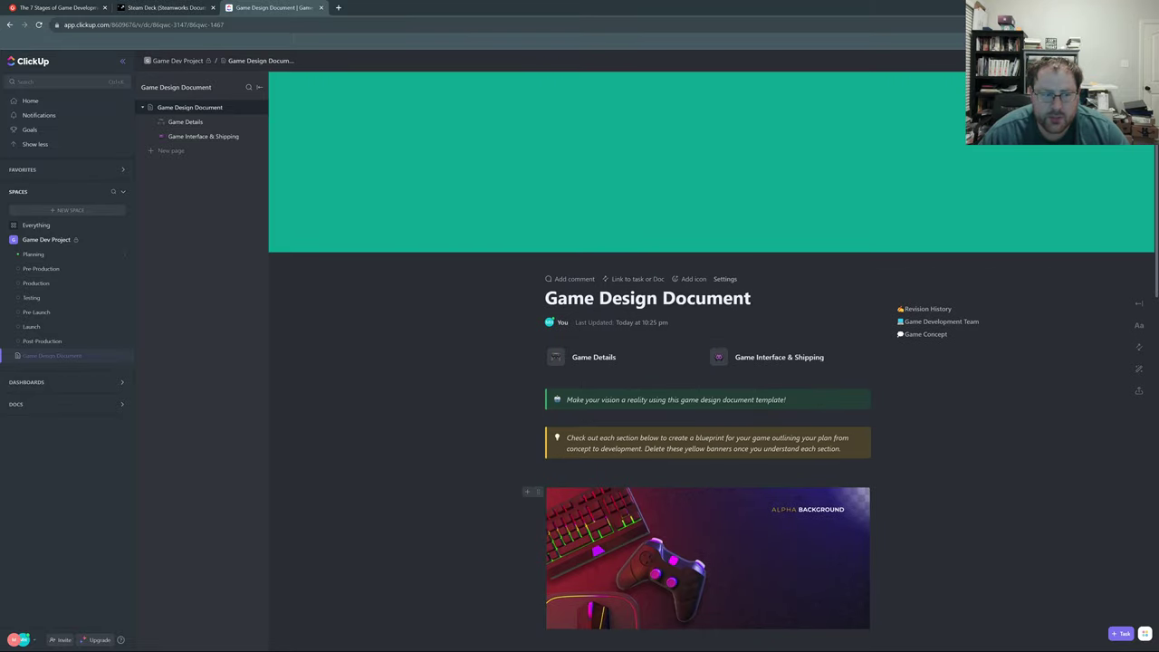
# - Open the Game Details page and review its Gameplay and Mechanics sections through Cheats & Bonus Features
pyautogui.click(177, 121)
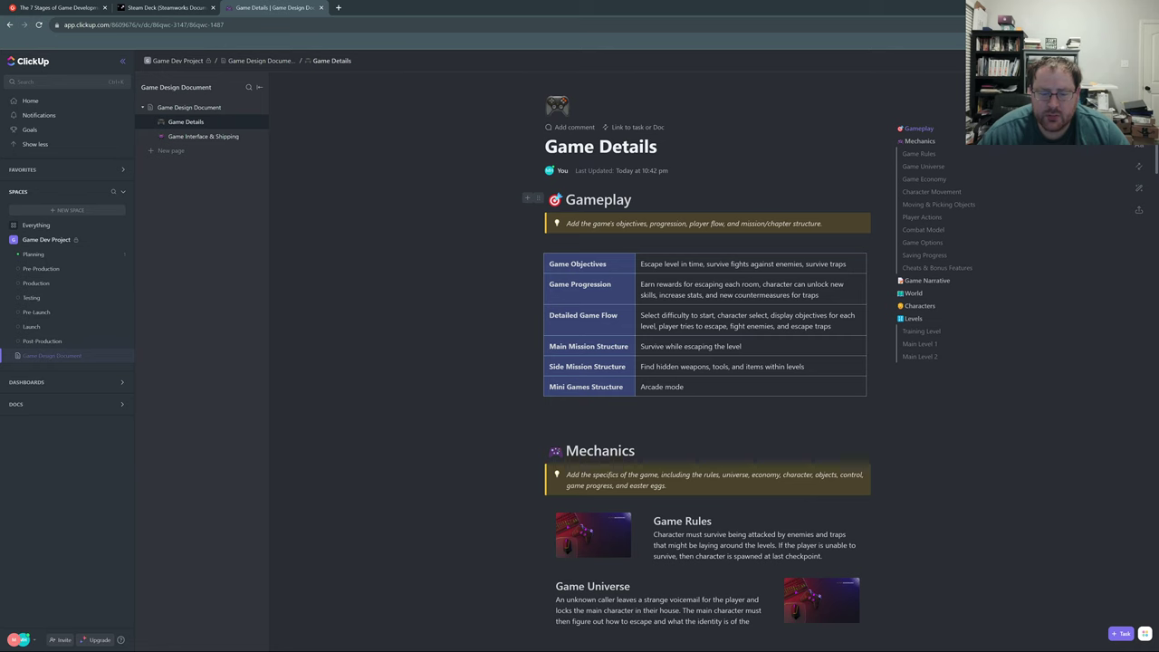
pyautogui.scroll(-3, 706, 362)
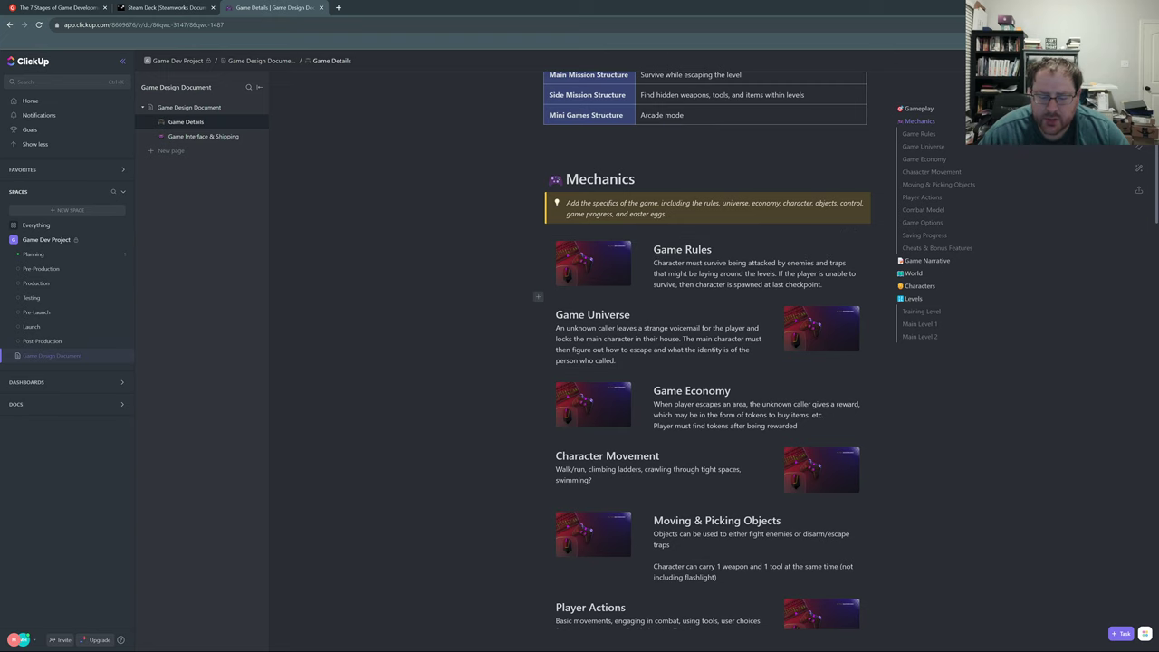
pyautogui.scroll(-2, 639, 222)
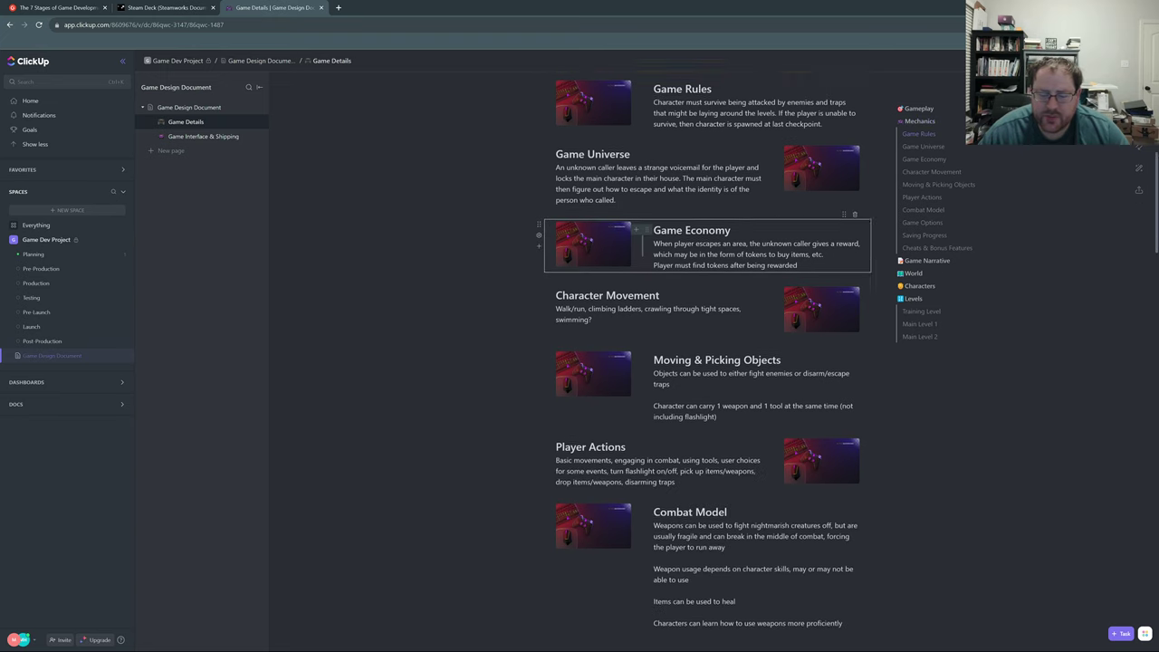
pyautogui.scroll(-3, 638, 221)
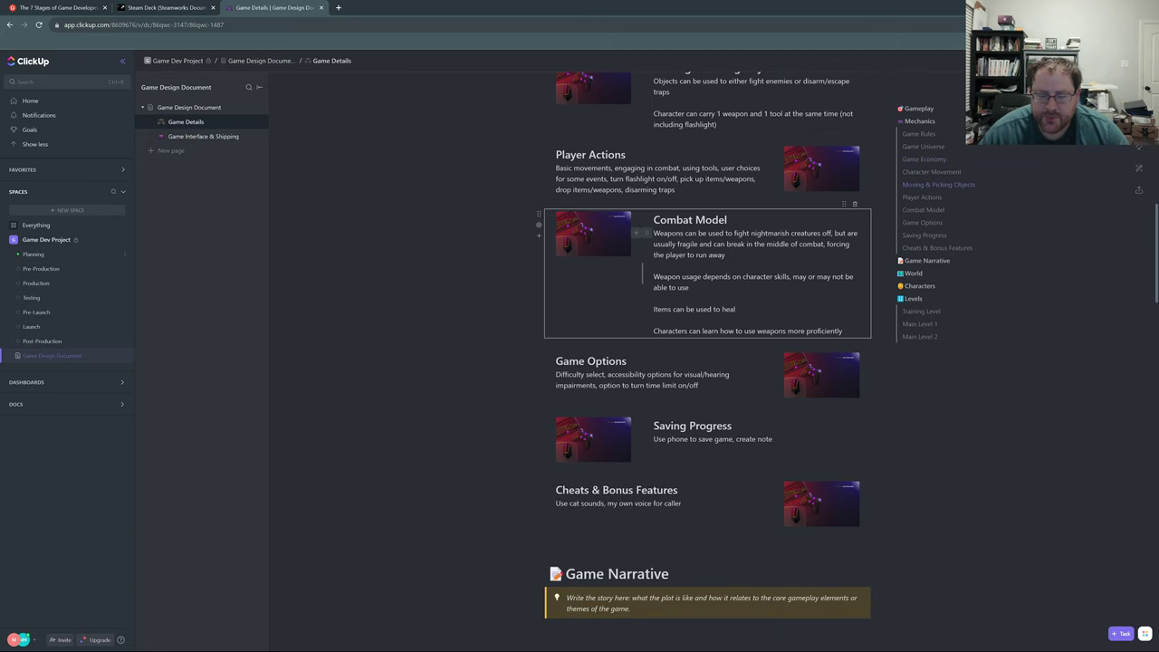
pyautogui.scroll(-1, 639, 233)
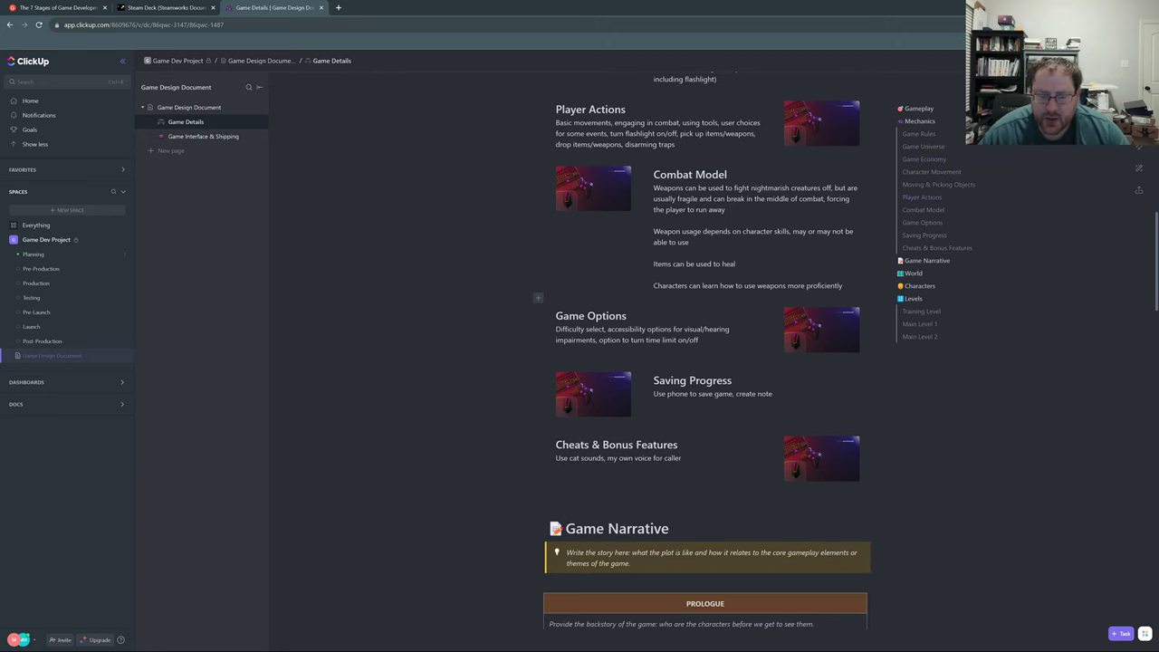
pyautogui.scroll(-1, 638, 233)
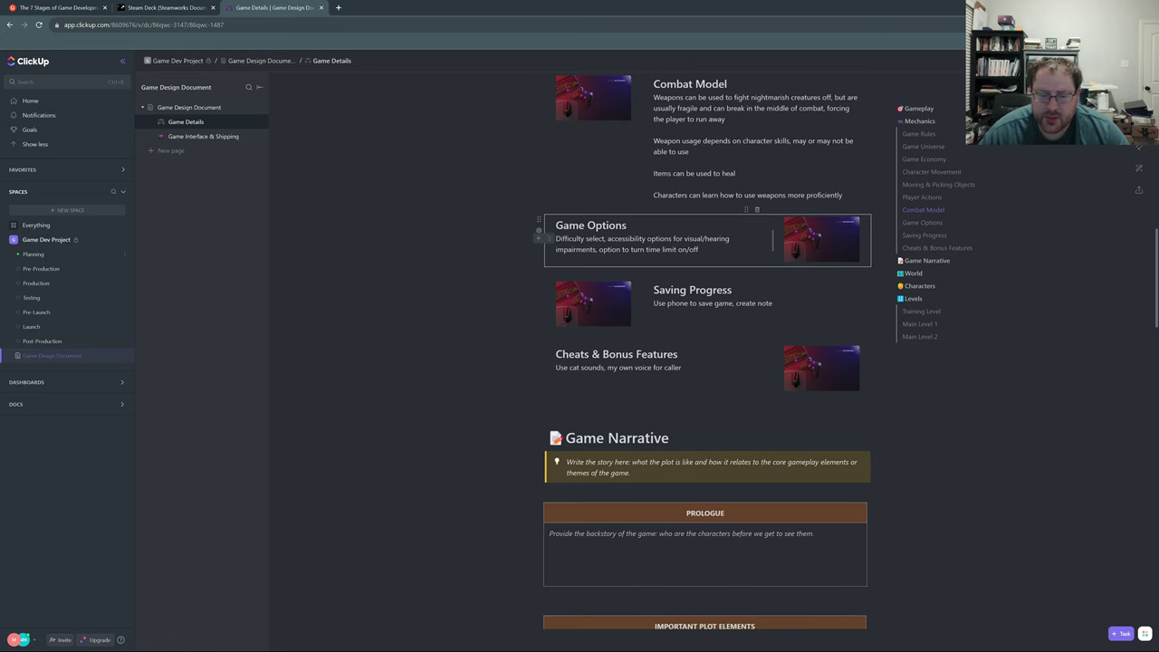
pyautogui.scroll(-2, 638, 233)
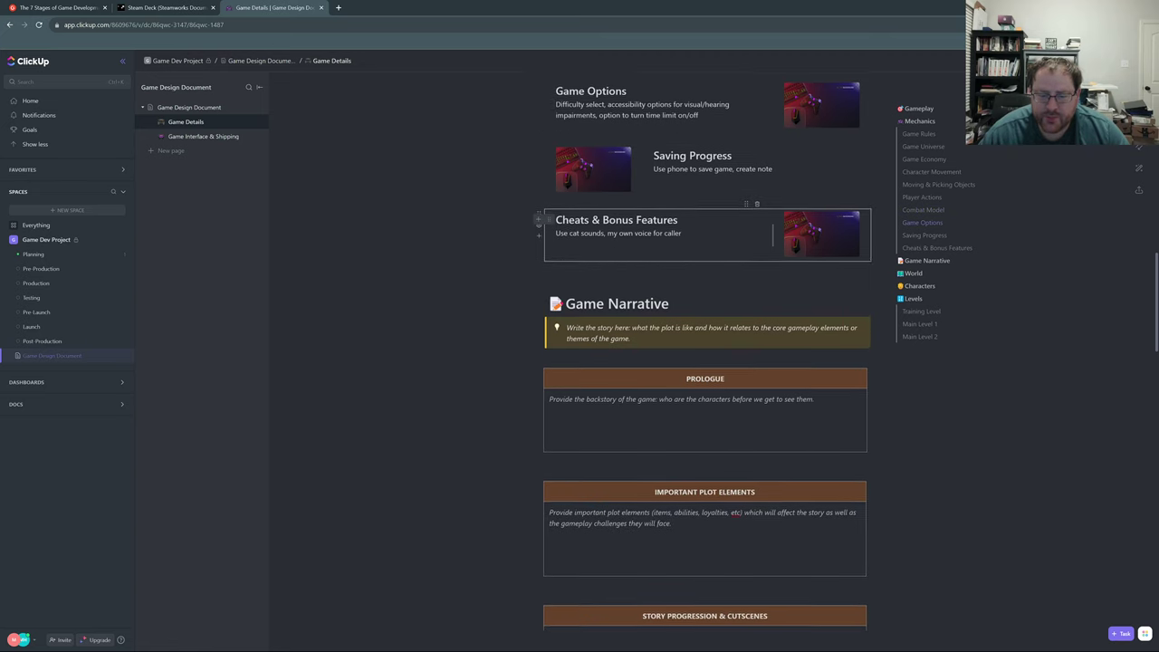
# - Replace the Prologue placeholder under Game Narrative with "Main character receives a mysterious voicemail at home, becomes trapped in the house"
pyautogui.scroll(-3, 638, 234)
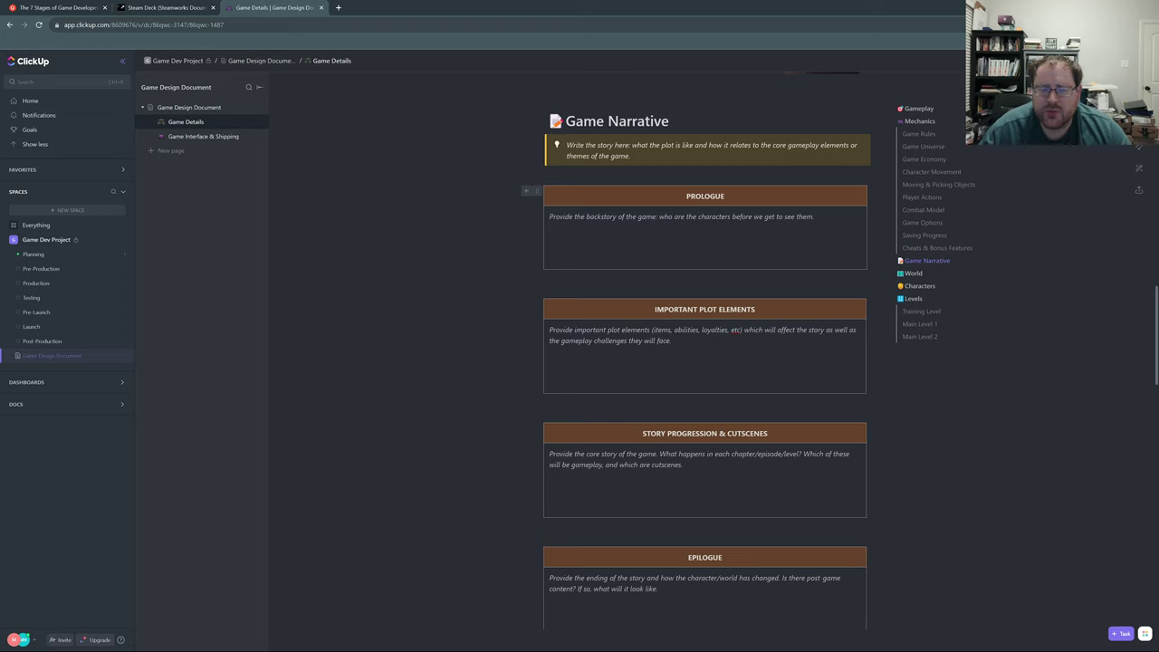
pyautogui.moveTo(813, 216); pyautogui.dragTo(549, 216)
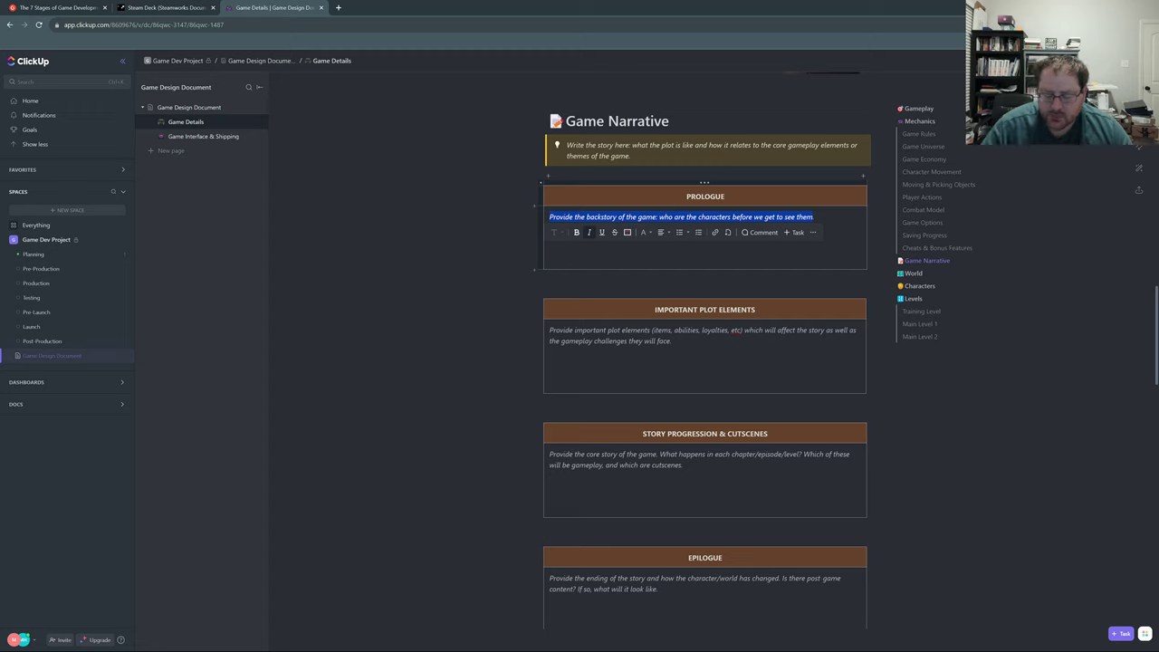
pyautogui.press('BackSpace')
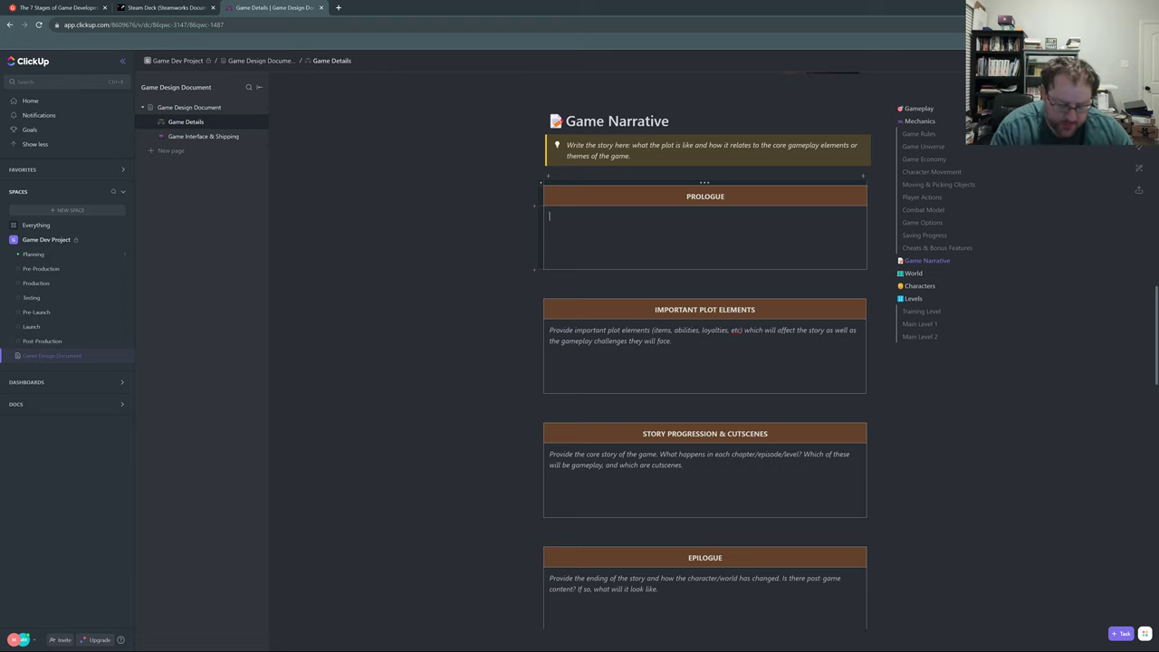
pyautogui.write('Main chara')
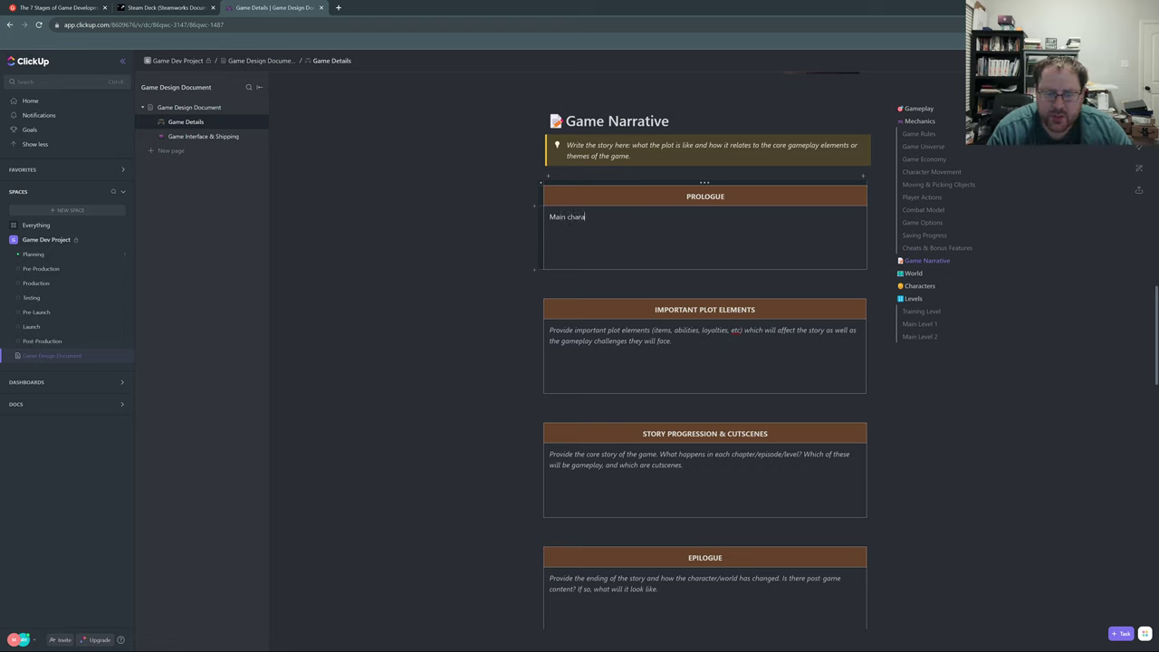
pyautogui.write('cter rec')
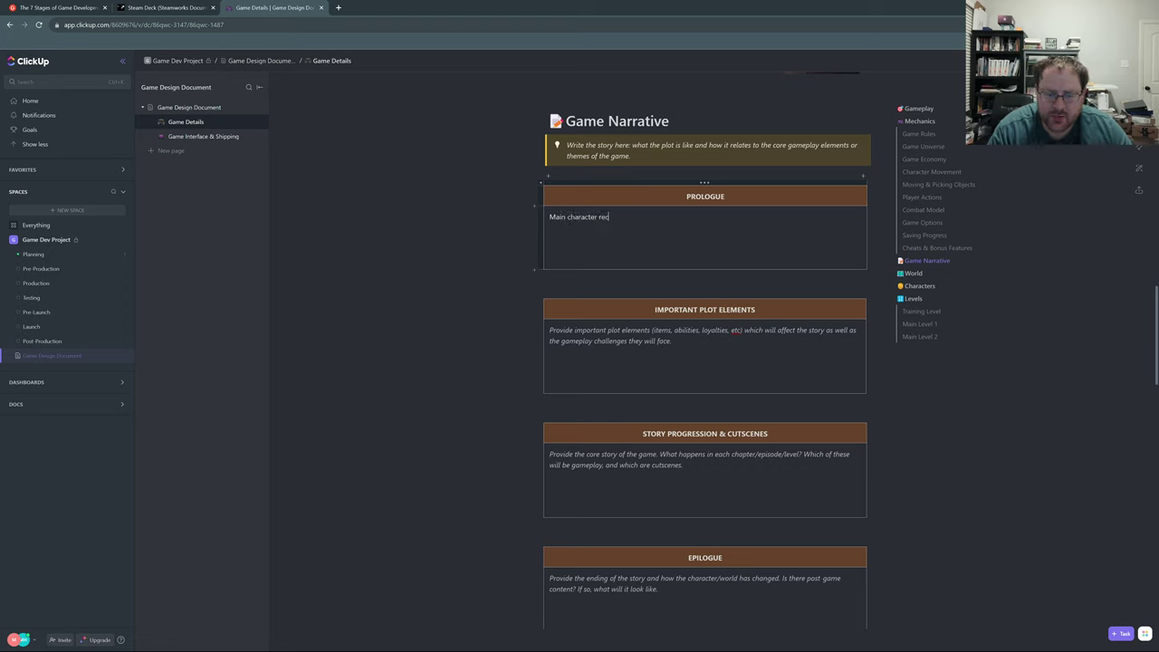
pyautogui.write('i')
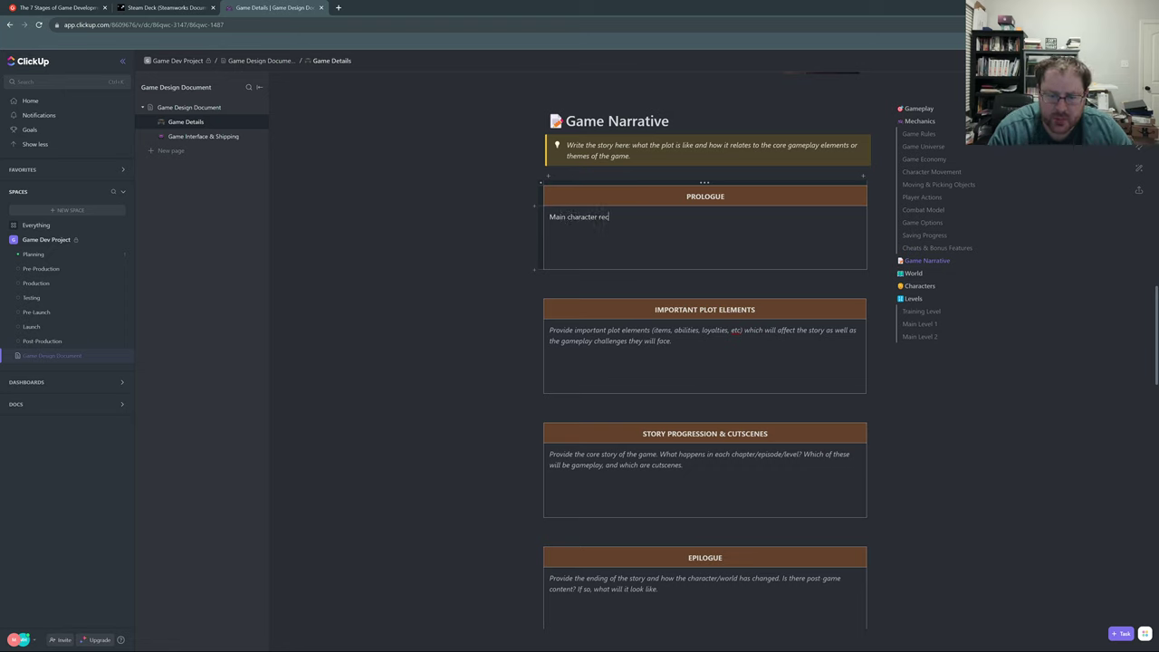
pyautogui.write('eives a ')
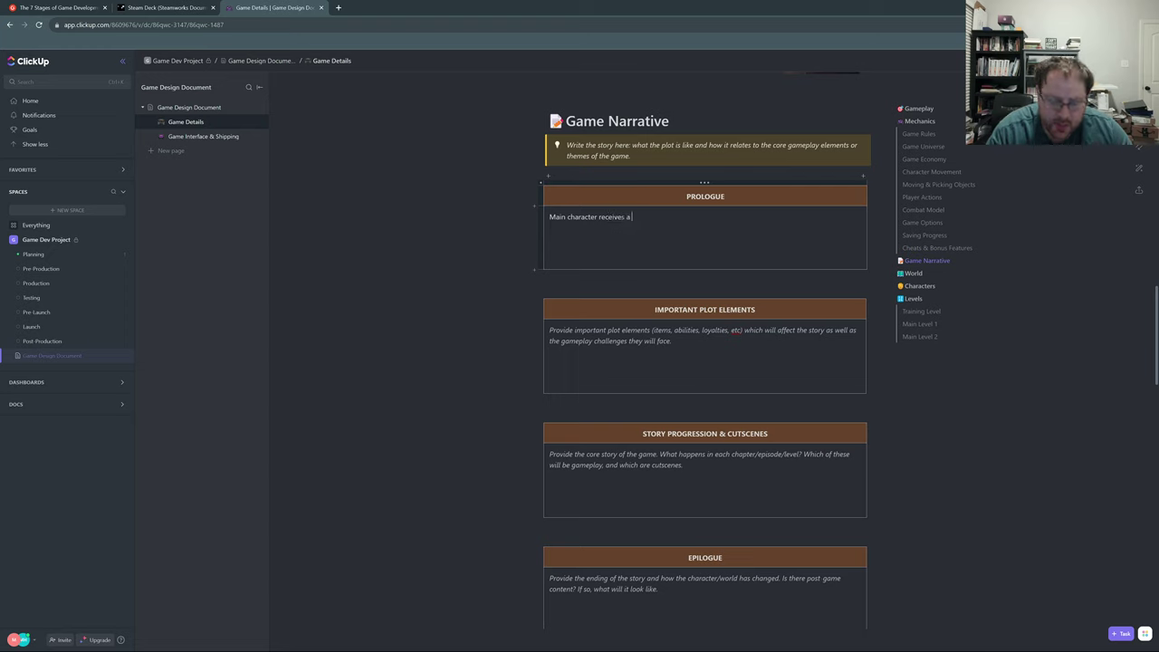
pyautogui.write('mysterious ')
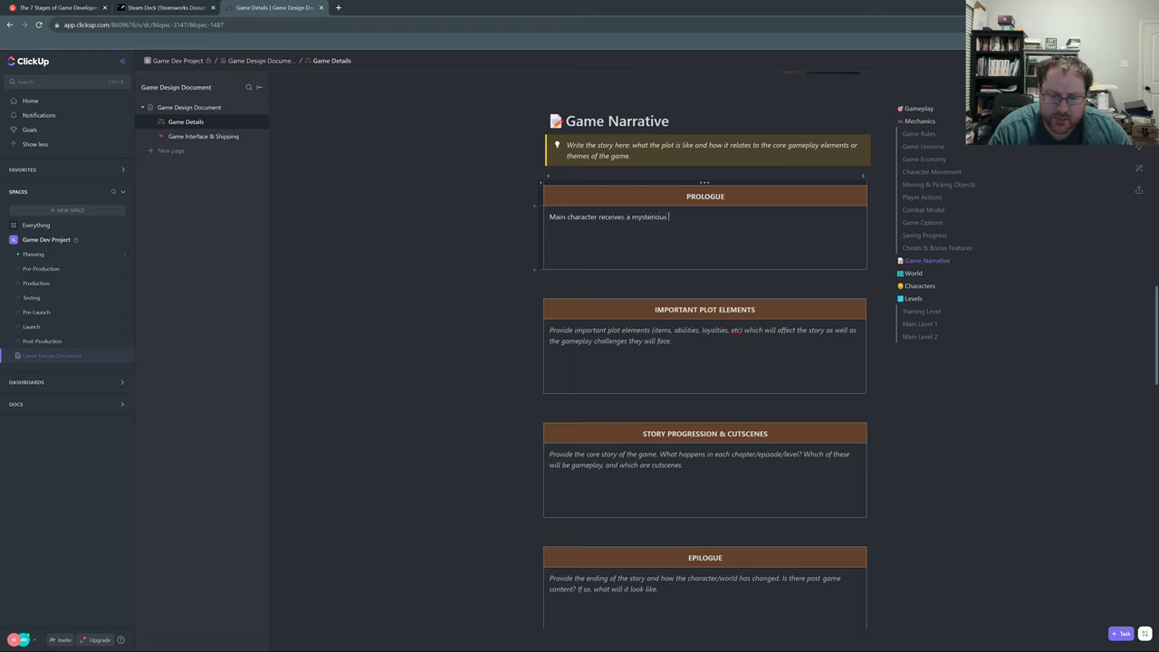
pyautogui.write('voicemail at home, ')
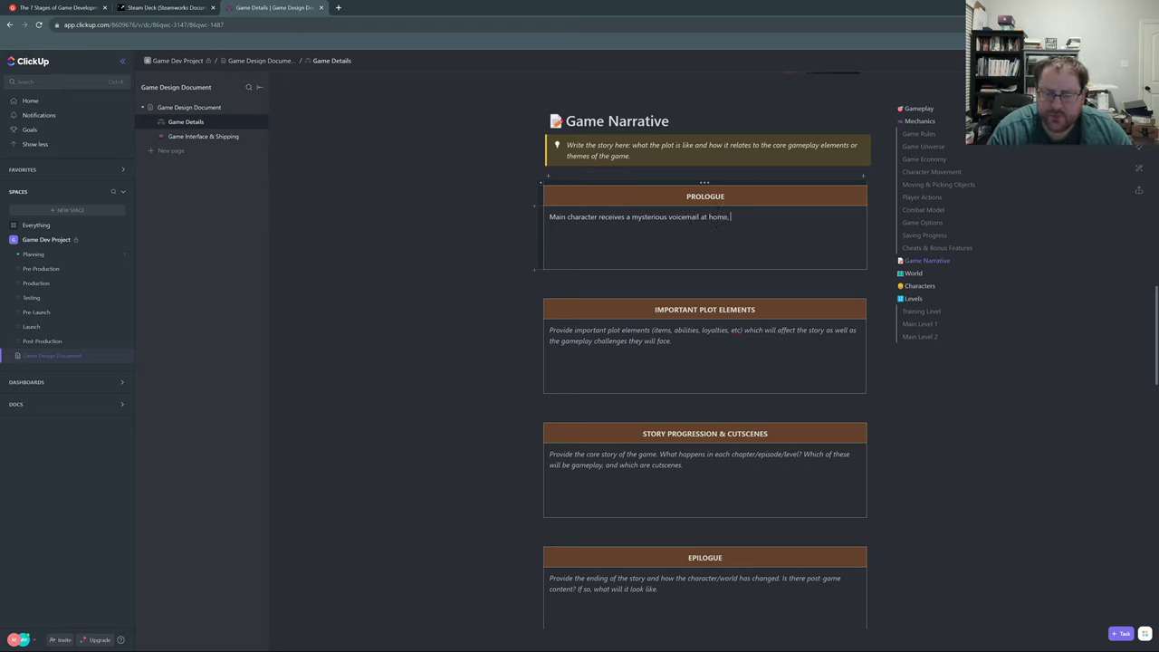
pyautogui.write('becomes')
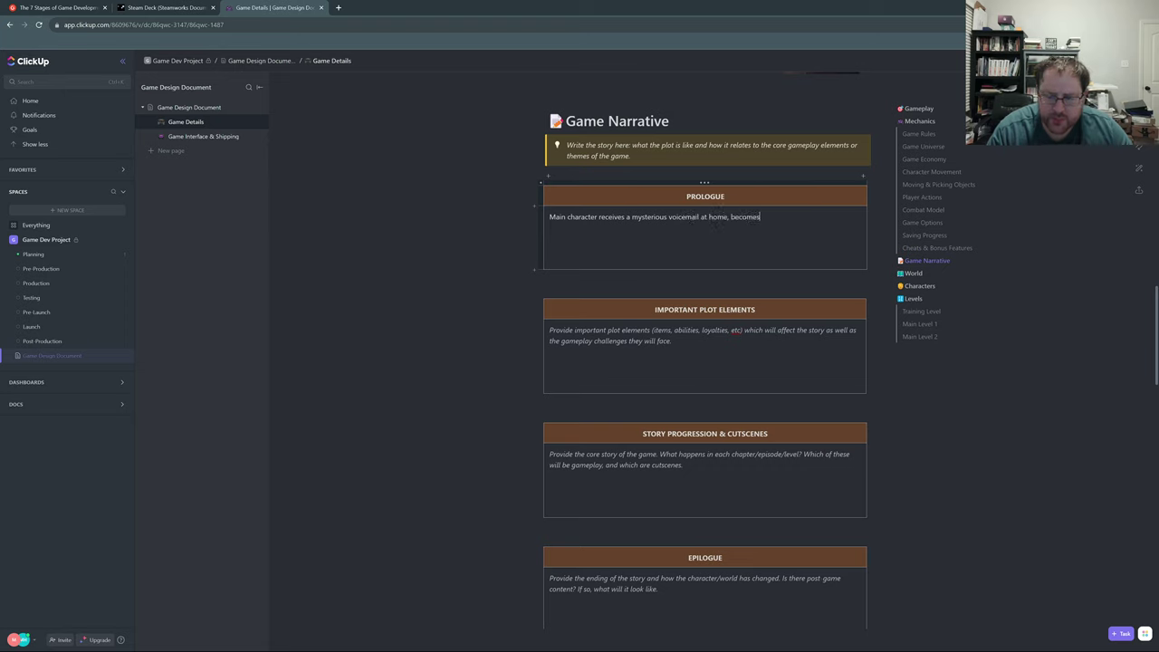
pyautogui.write(' trapped in t')
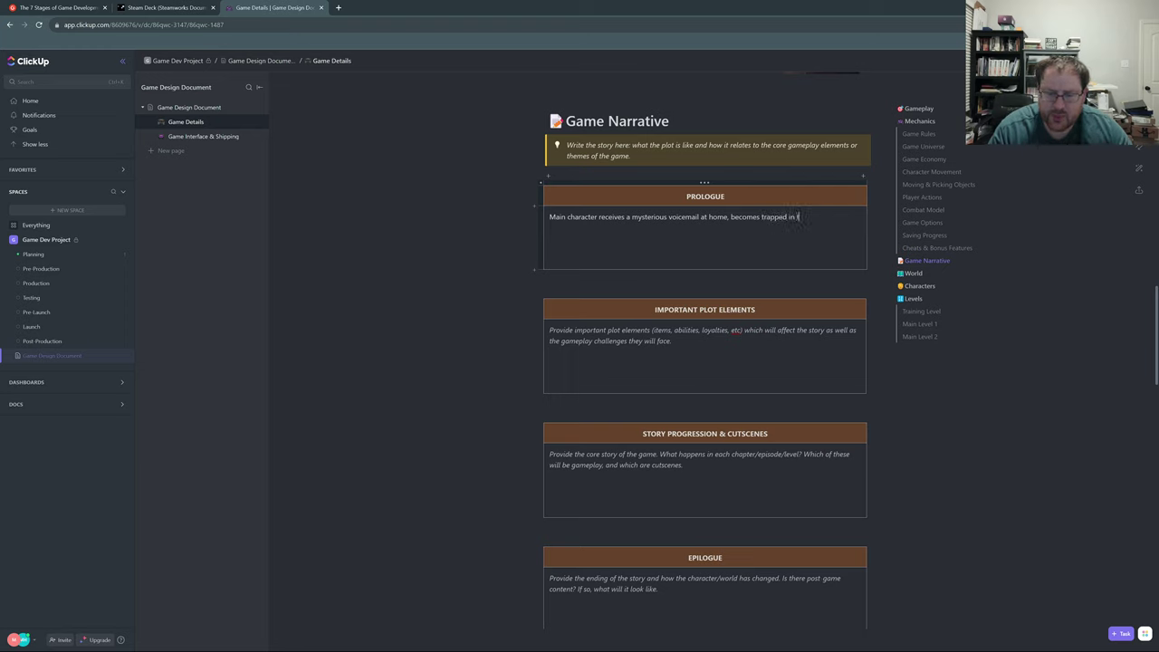
pyautogui.write('he house')
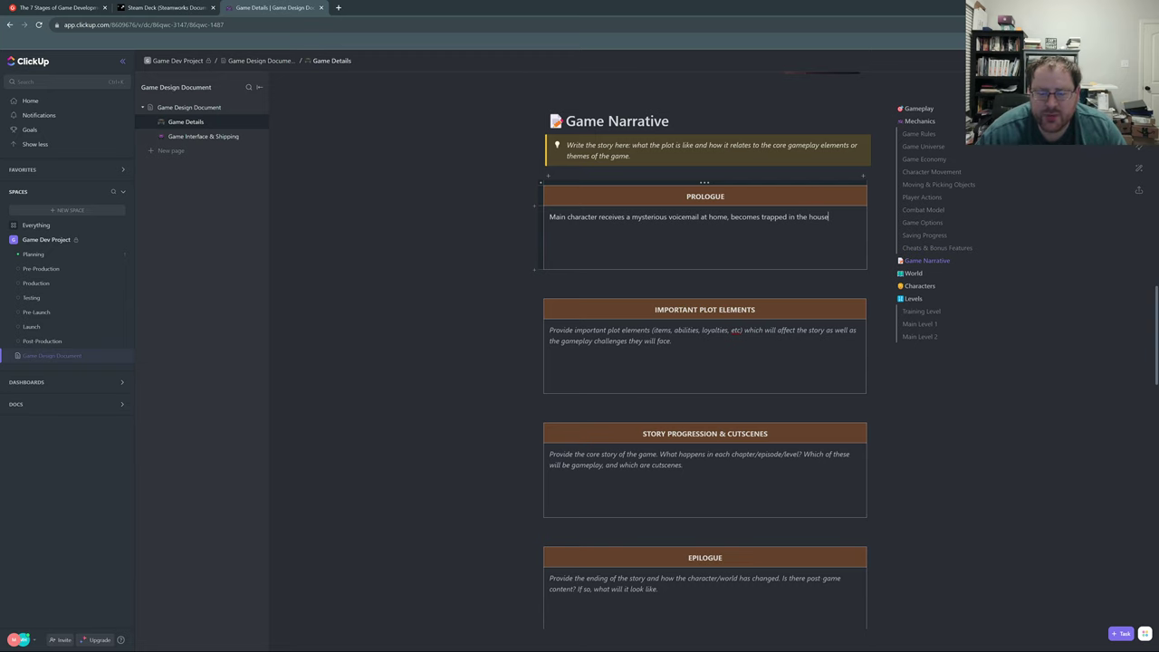
# - Delete the placeholder text from the Important Plot Elements box in the Game Narrative section
pyautogui.scroll(-1, 538, 199)
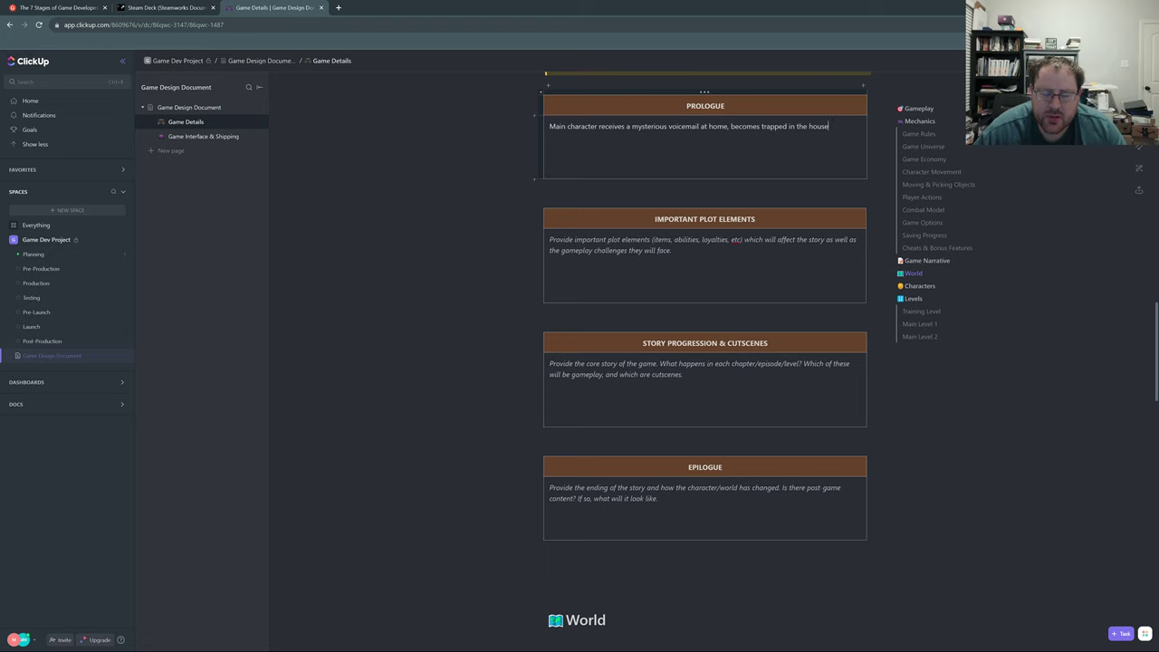
pyautogui.moveTo(549, 240); pyautogui.dragTo(642, 251)
pyautogui.click(671, 250)
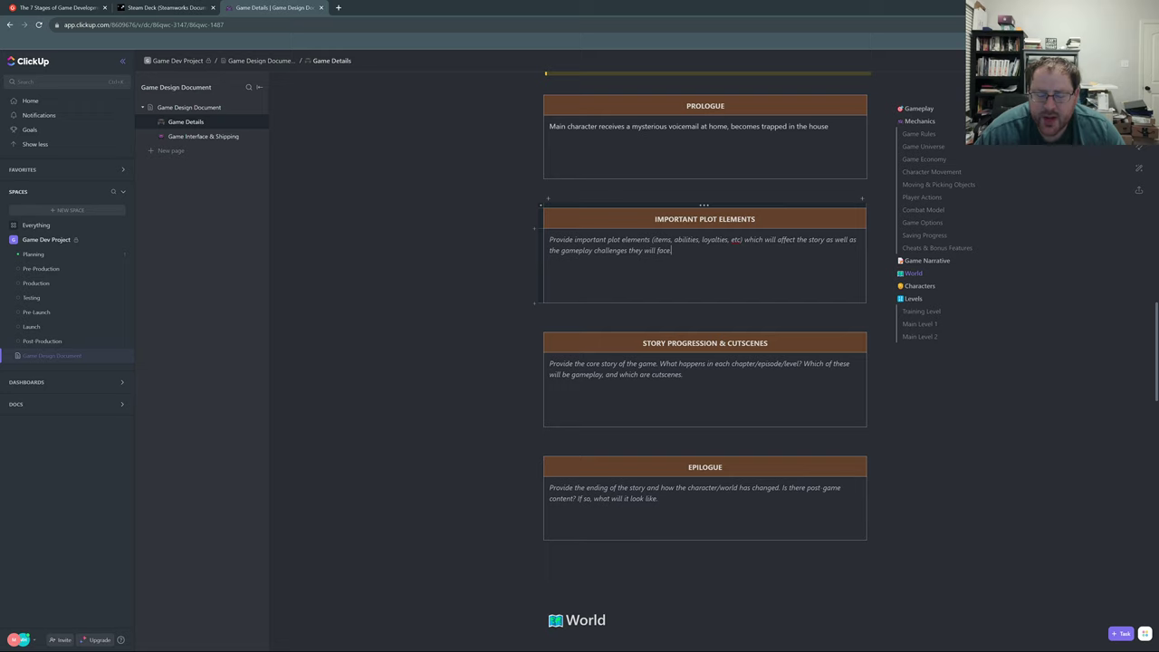
pyautogui.hotkey('shift', 'Up')
pyautogui.hotkey('shift', 'Left')
pyautogui.hotkey('shift', 'Left')
pyautogui.hotkey('shift', 'Left')
pyautogui.hotkey('shift', 'Left')
pyautogui.hotkey('shift', 'Left')
pyautogui.hotkey('shift', 'Left')
pyautogui.hotkey('shift', 'Left')
pyautogui.hotkey('shift', 'Left')
pyautogui.hotkey('shift', 'Left')
pyautogui.hotkey('shift', 'Left')
pyautogui.hotkey('shift', 'Left')
pyautogui.hotkey('shift', 'Left')
pyautogui.hotkey('shift', 'Left')
pyautogui.hotkey('shift', 'Left')
pyautogui.hotkey('shift', 'Left')
pyautogui.hotkey('shift', 'Left')
pyautogui.hotkey('shift', 'Left')
pyautogui.hotkey('shift', 'Left')
pyautogui.hotkey('shift', 'Left')
pyautogui.hotkey('shift', 'Left')
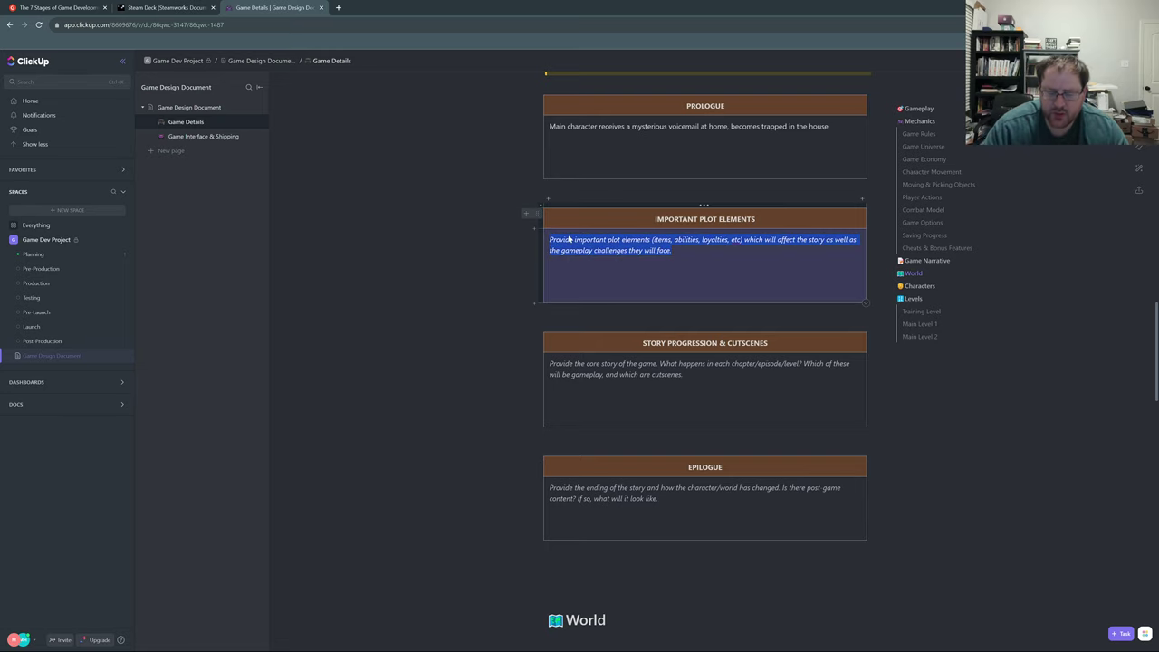
pyautogui.press('BackSpace')
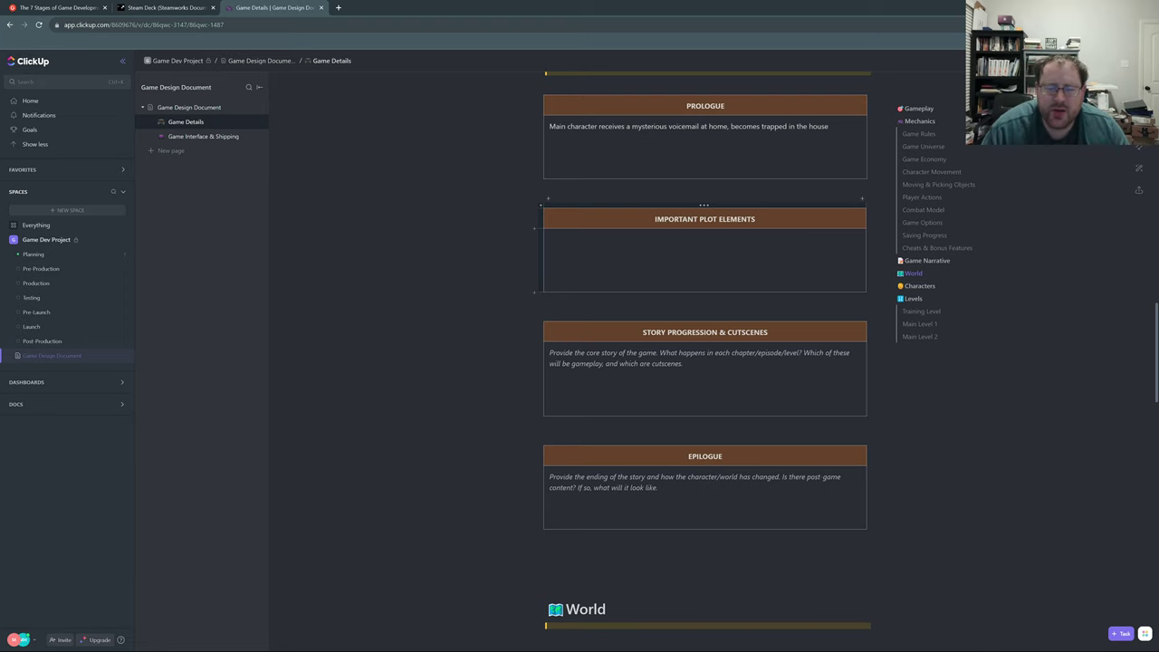
# - Reread the Gameplay and Mechanics sections of the Game Details page for material on important plot elements
pyautogui.scroll(7, 704, 363)
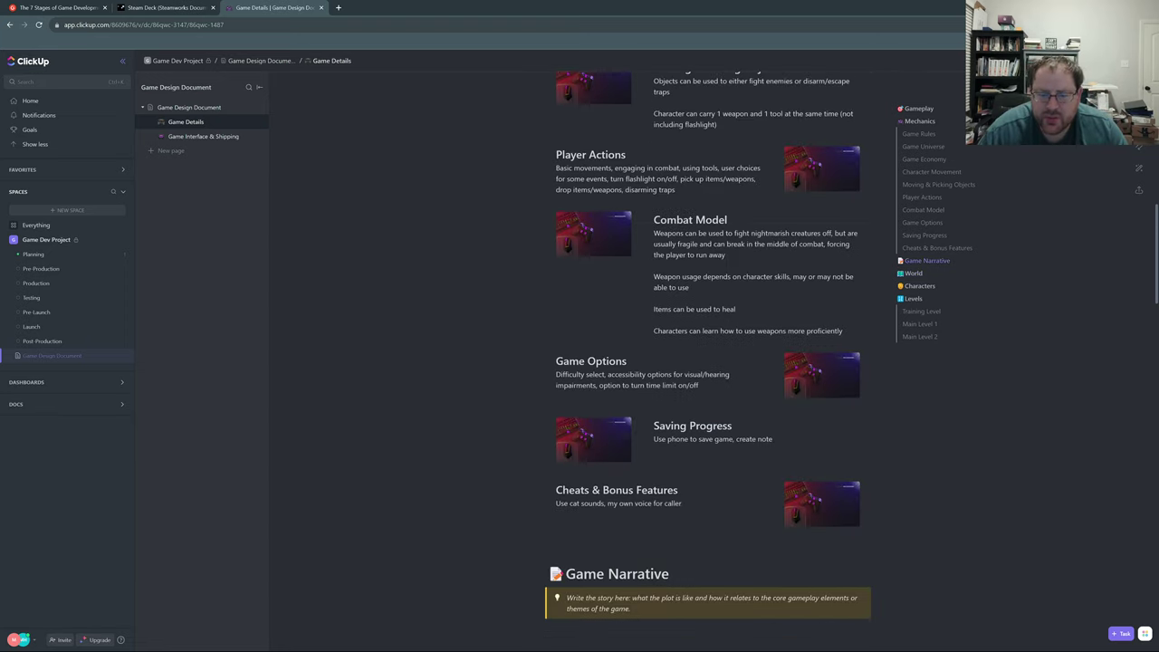
pyautogui.scroll(5, 610, 210)
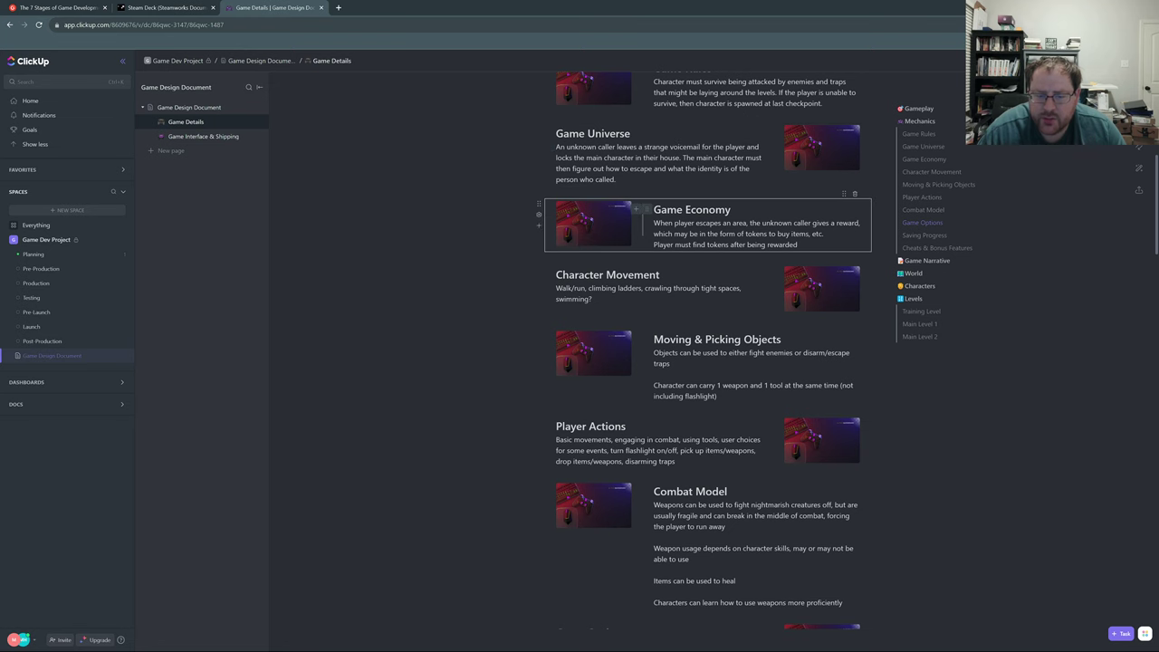
pyautogui.scroll(3, 706, 190)
pyautogui.scroll(2, 706, 362)
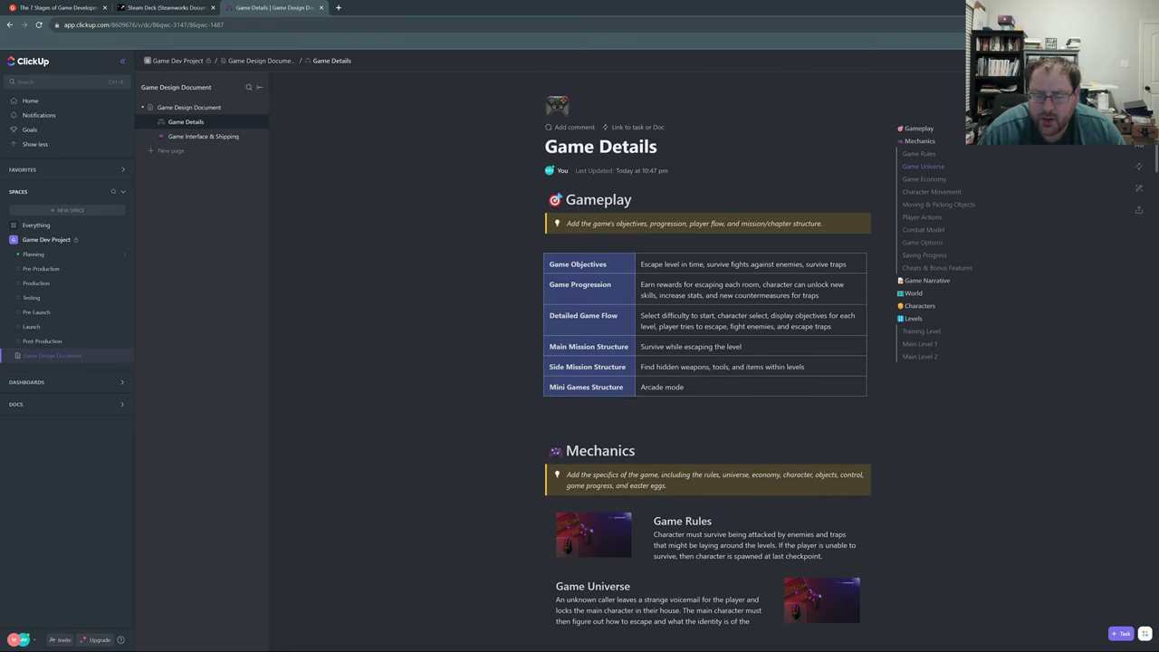
pyautogui.scroll(-1, 706, 362)
pyautogui.scroll(-2, 706, 362)
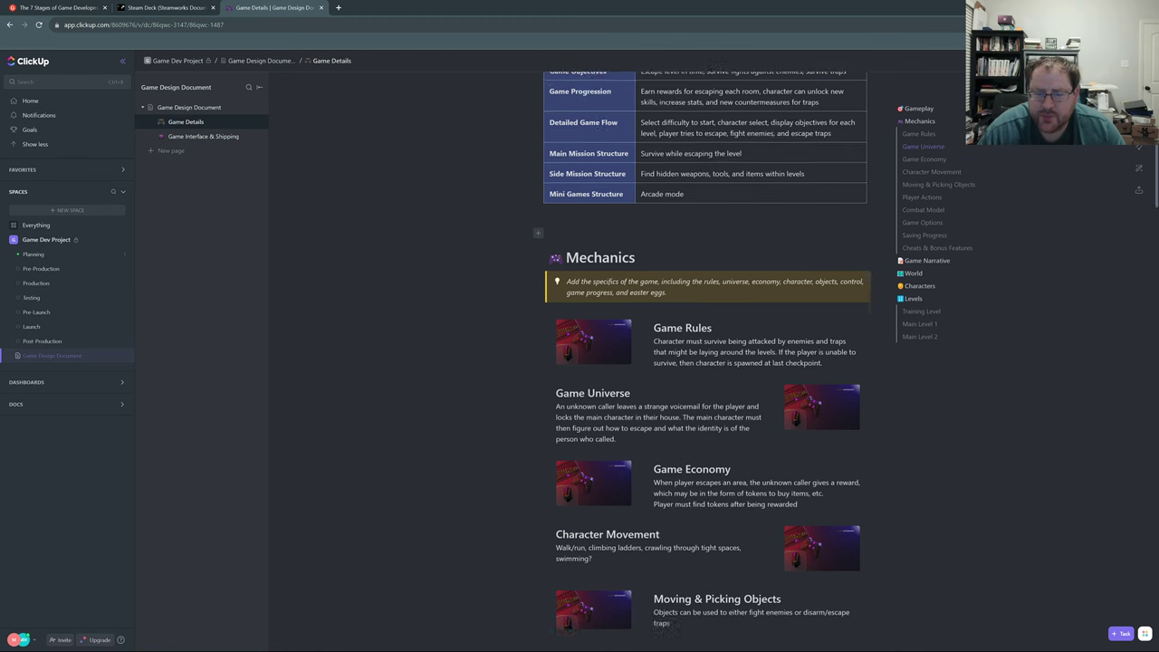
pyautogui.scroll(-5, 633, 389)
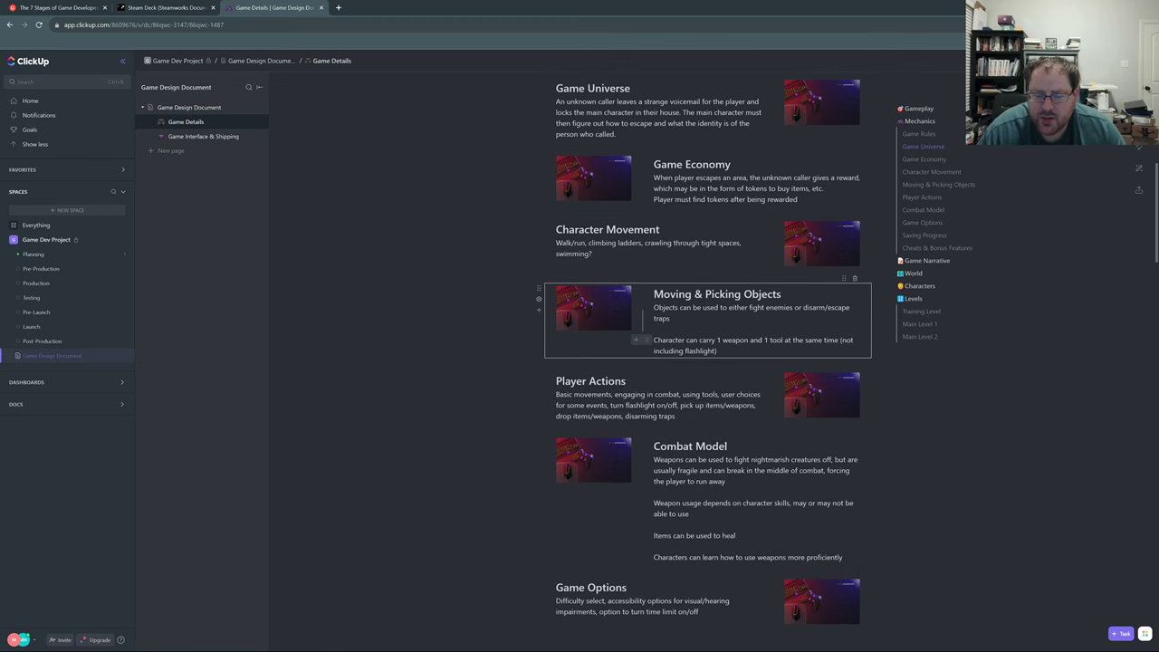
pyautogui.scroll(-1, 641, 299)
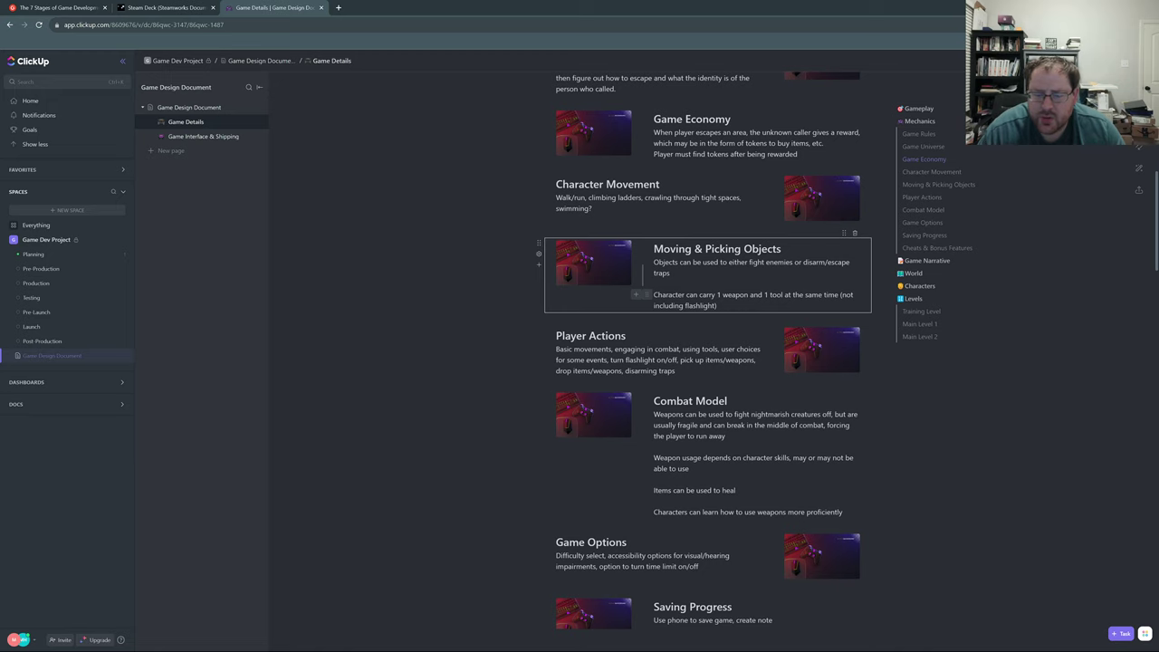
pyautogui.scroll(-2, 706, 353)
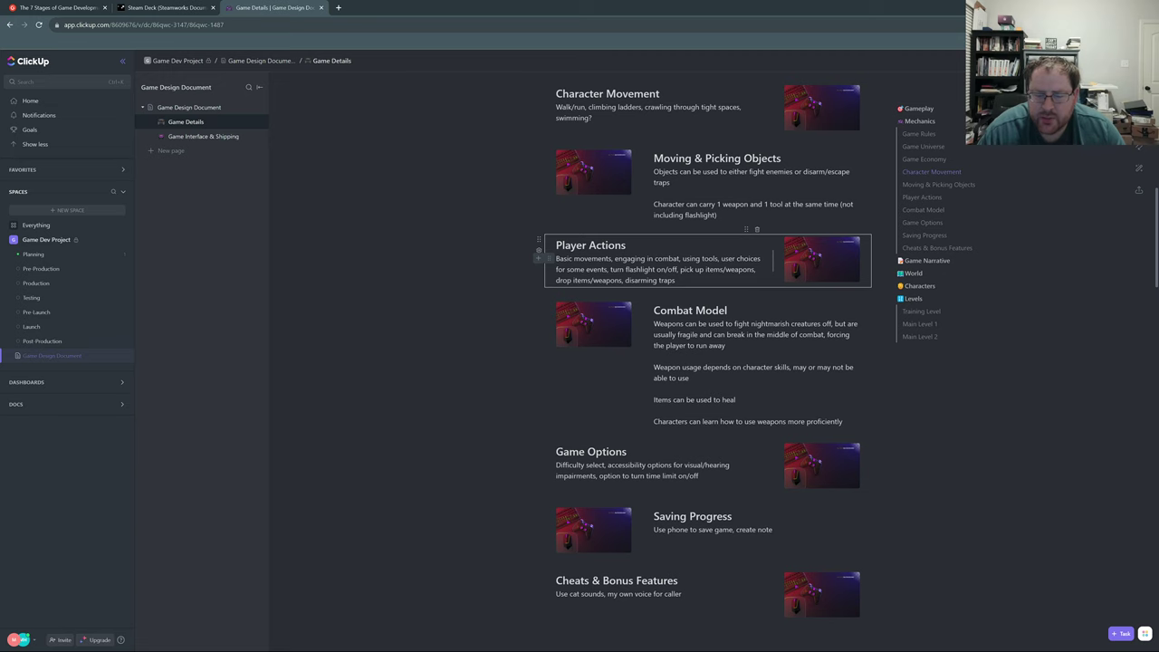
pyautogui.scroll(-2, 706, 353)
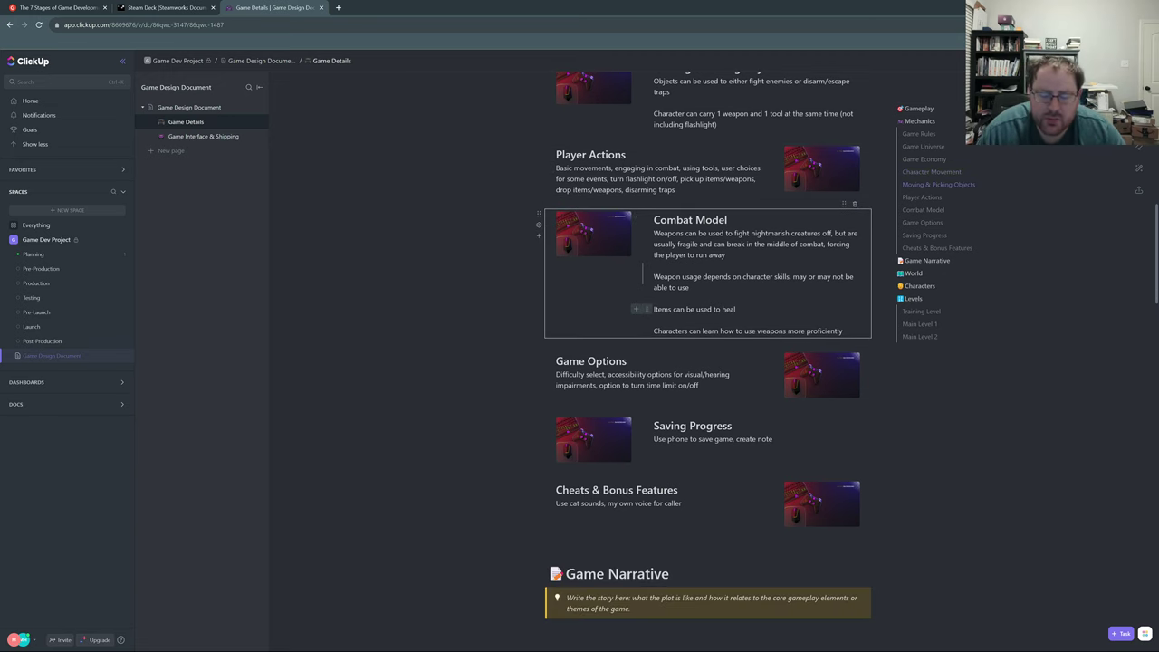
pyautogui.scroll(-1, 706, 353)
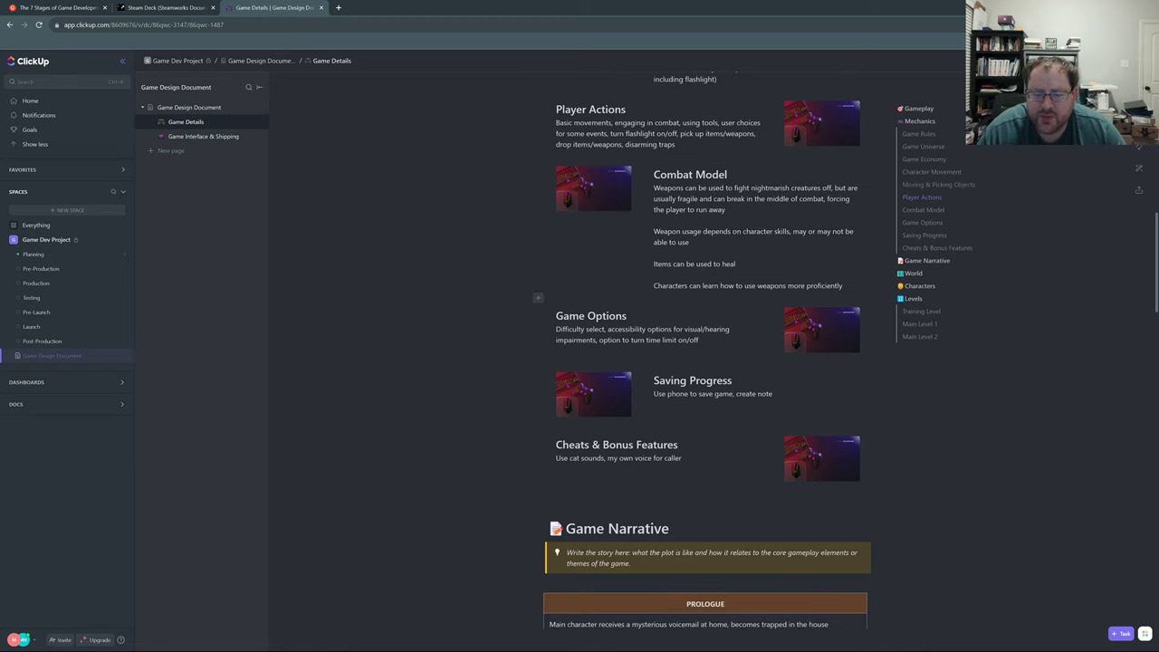
pyautogui.scroll(-5, 548, 283)
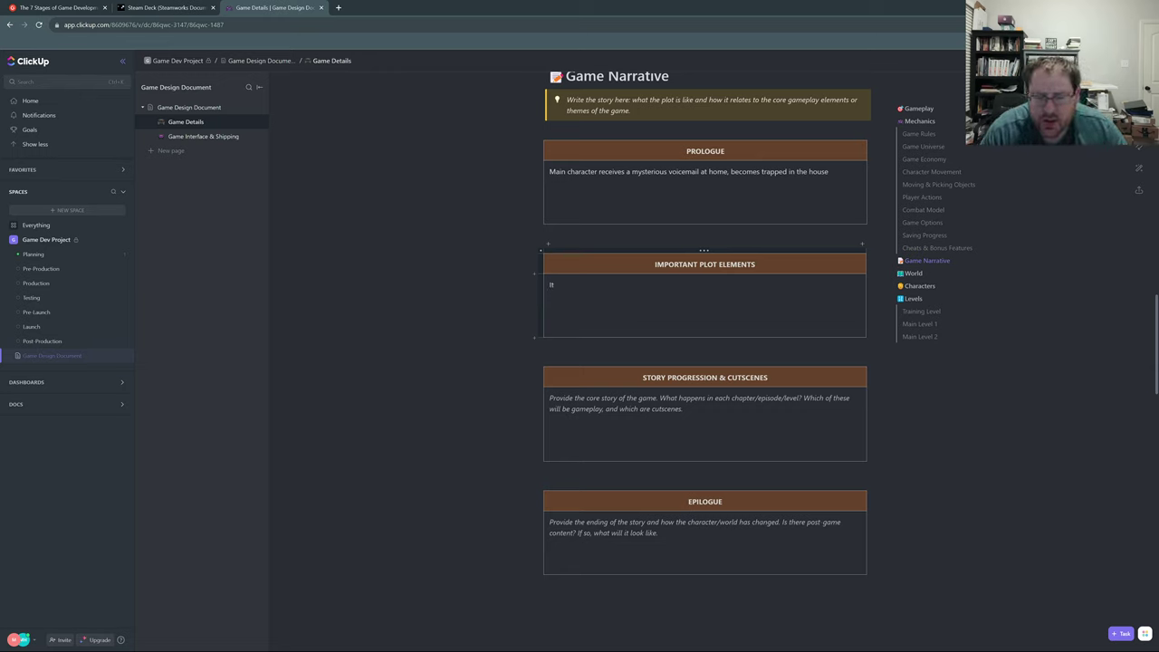
# - Write "Items: weapons" as the first line of the Important Plot Elements box
pyautogui.write('ms: ')
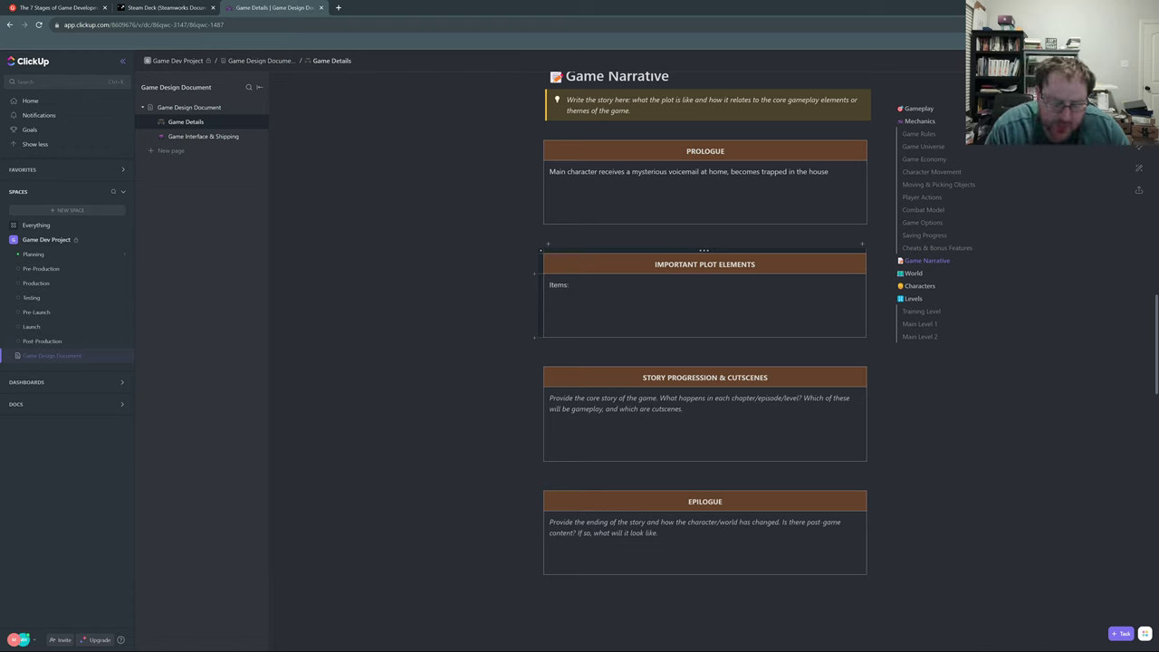
pyautogui.write('Weapons')
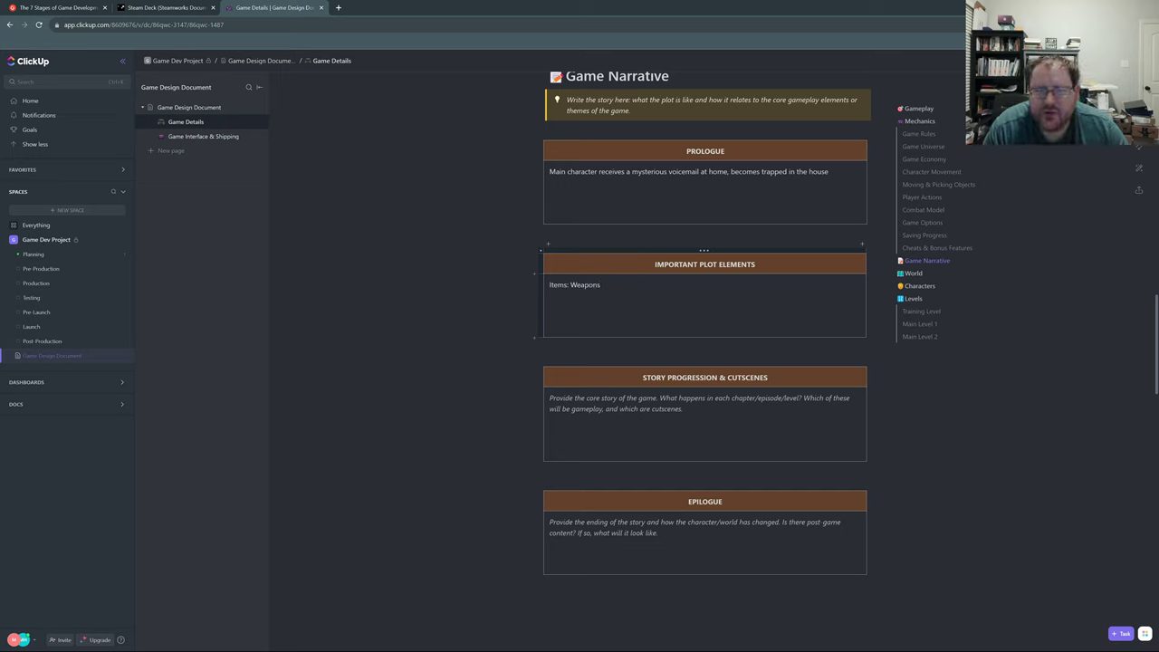
pyautogui.press('BackSpace')
pyautogui.press('BackSpace')
pyautogui.press('BackSpace')
pyautogui.press('BackSpace')
pyautogui.press('BackSpace')
pyautogui.press('BackSpace')
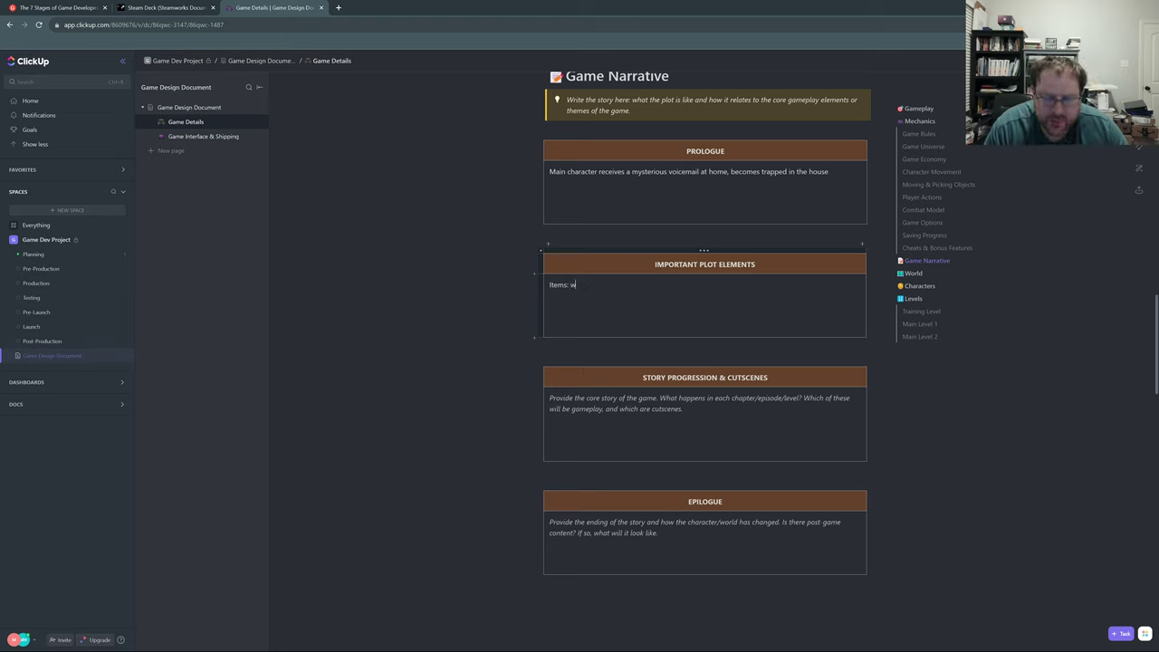
pyautogui.write('eapons')
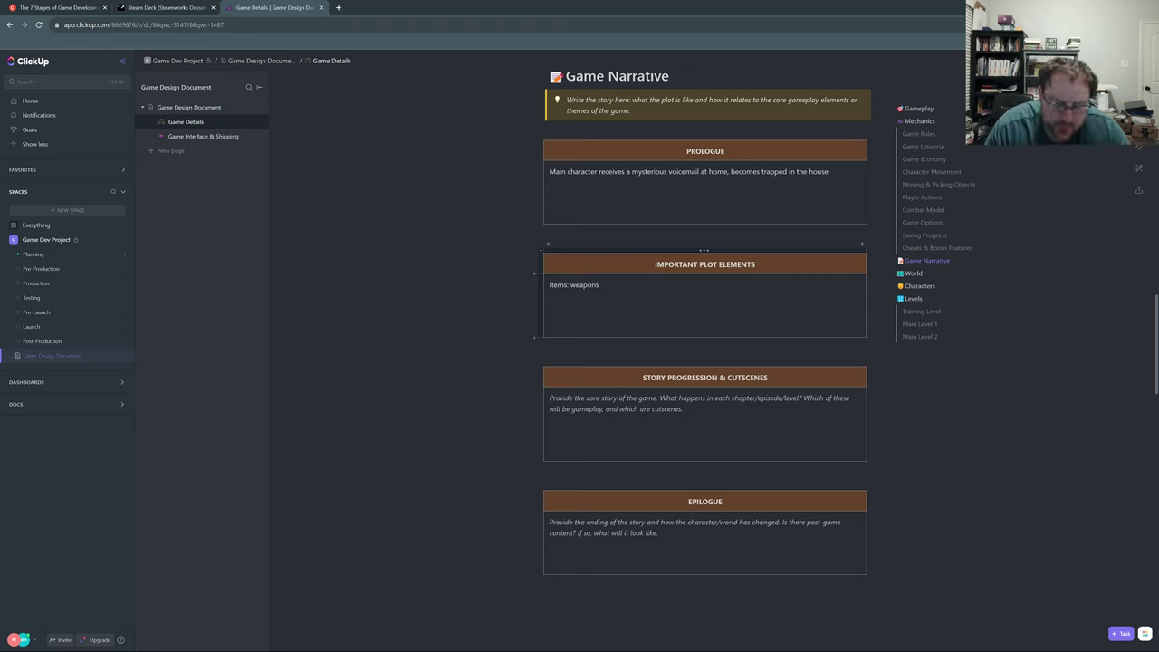
# - Extend the Items line in the Important Plot Elements box with ", tools, healing items, clues/collectables"
pyautogui.write(', t')
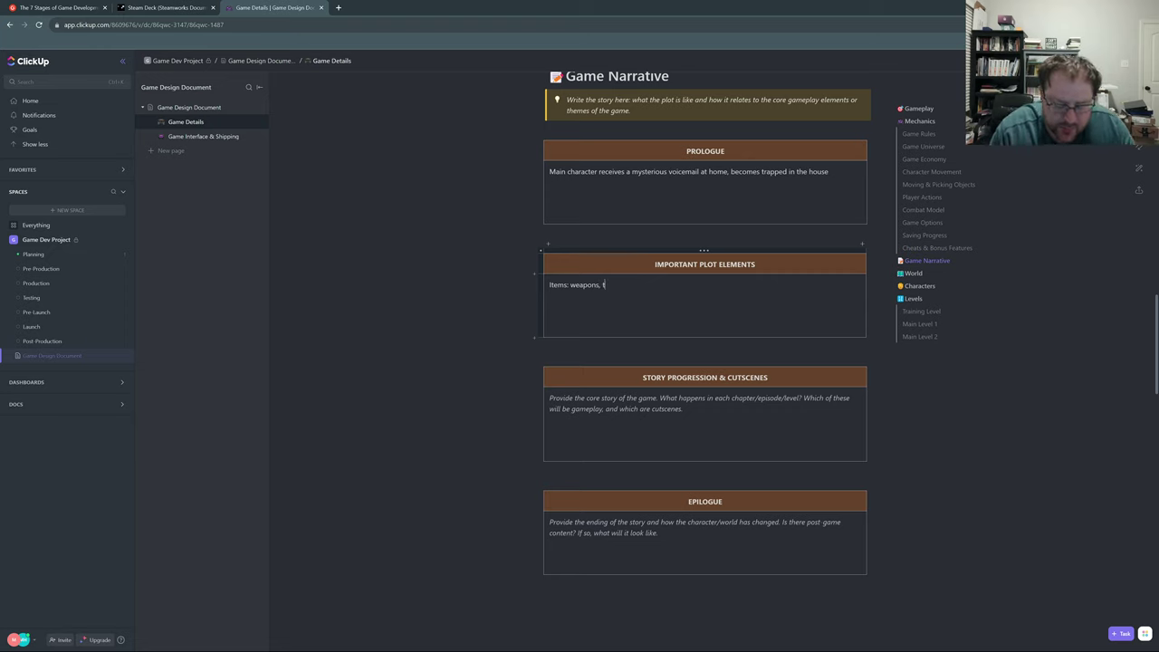
pyautogui.write('ools,')
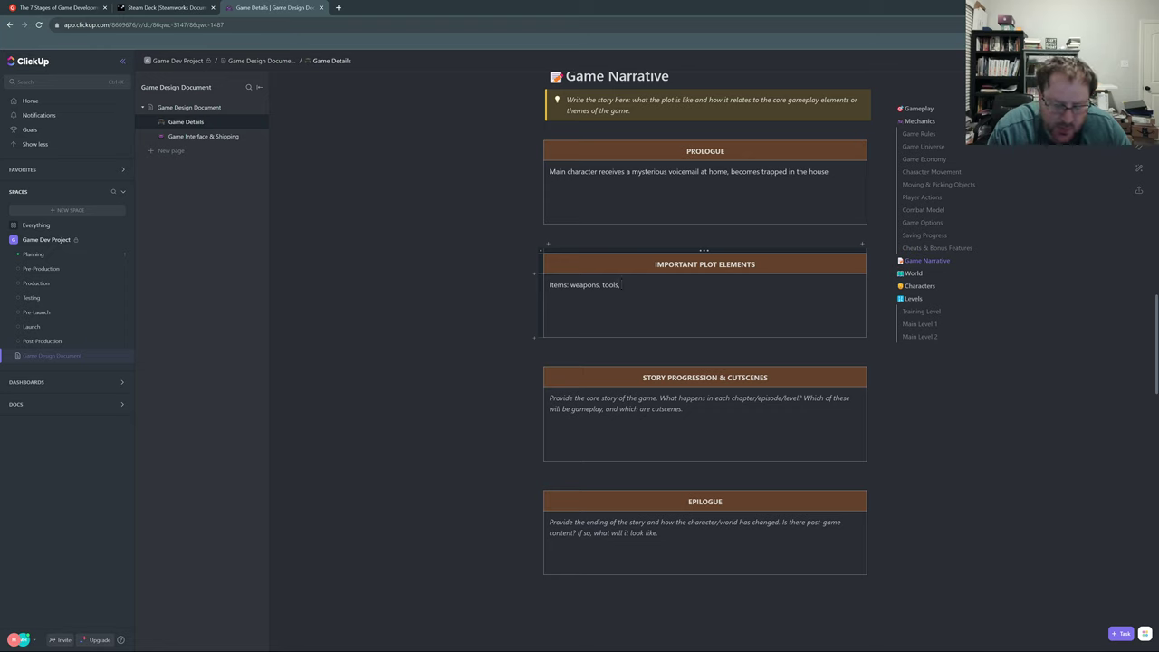
pyautogui.write(' healing ')
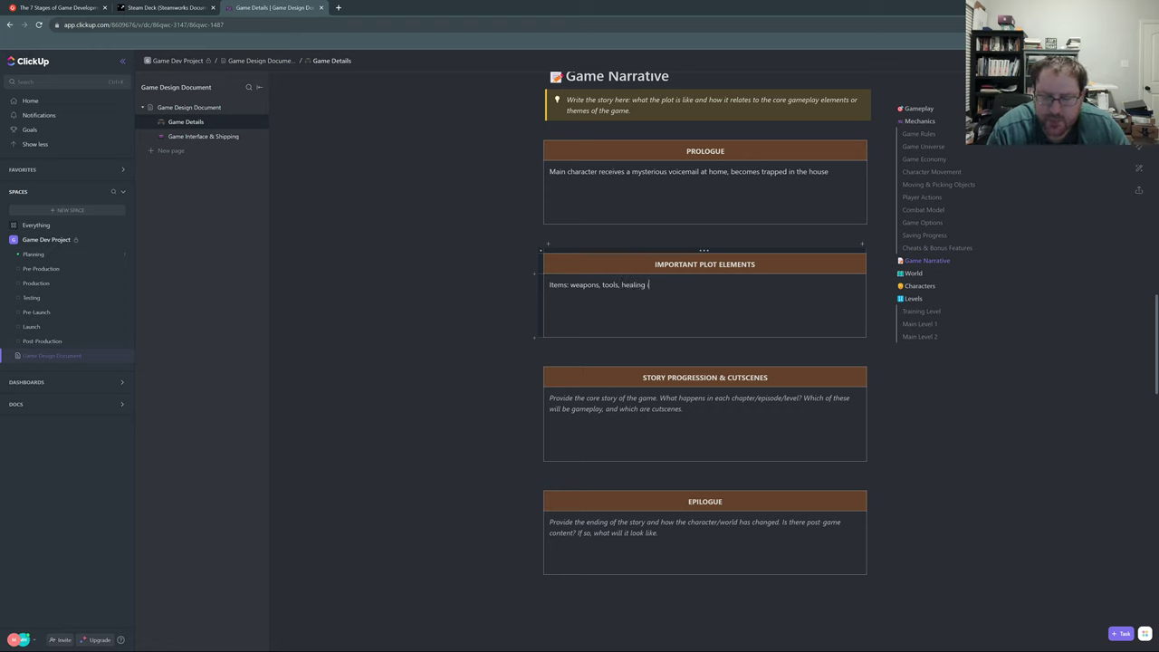
pyautogui.write('items')
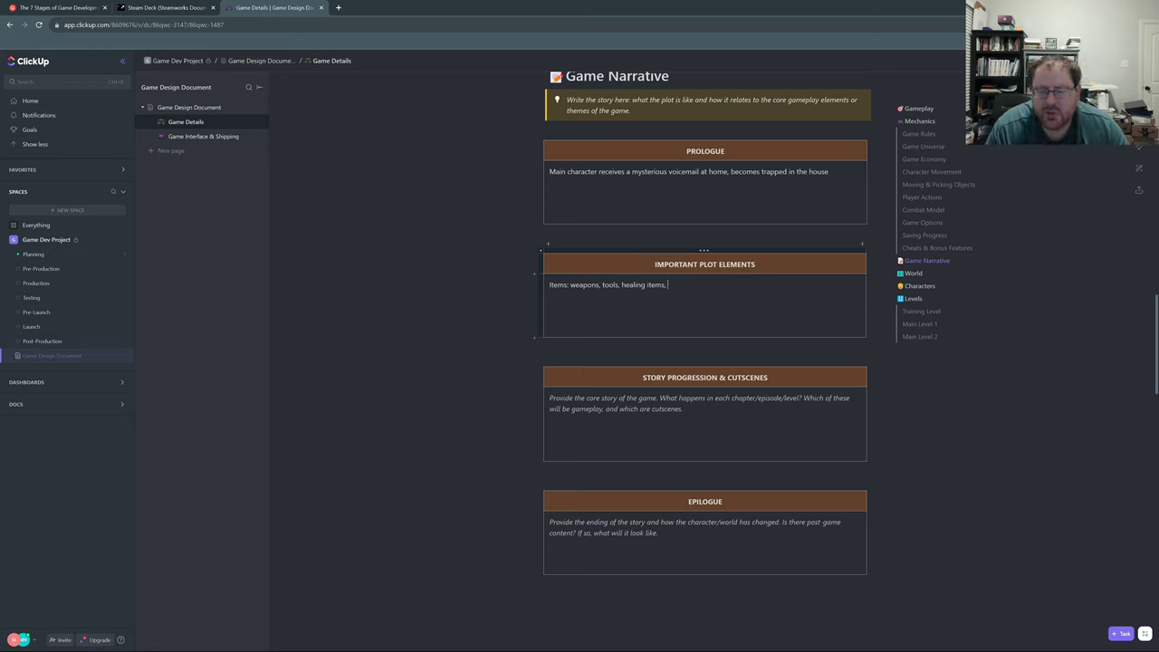
pyautogui.write(', clues/')
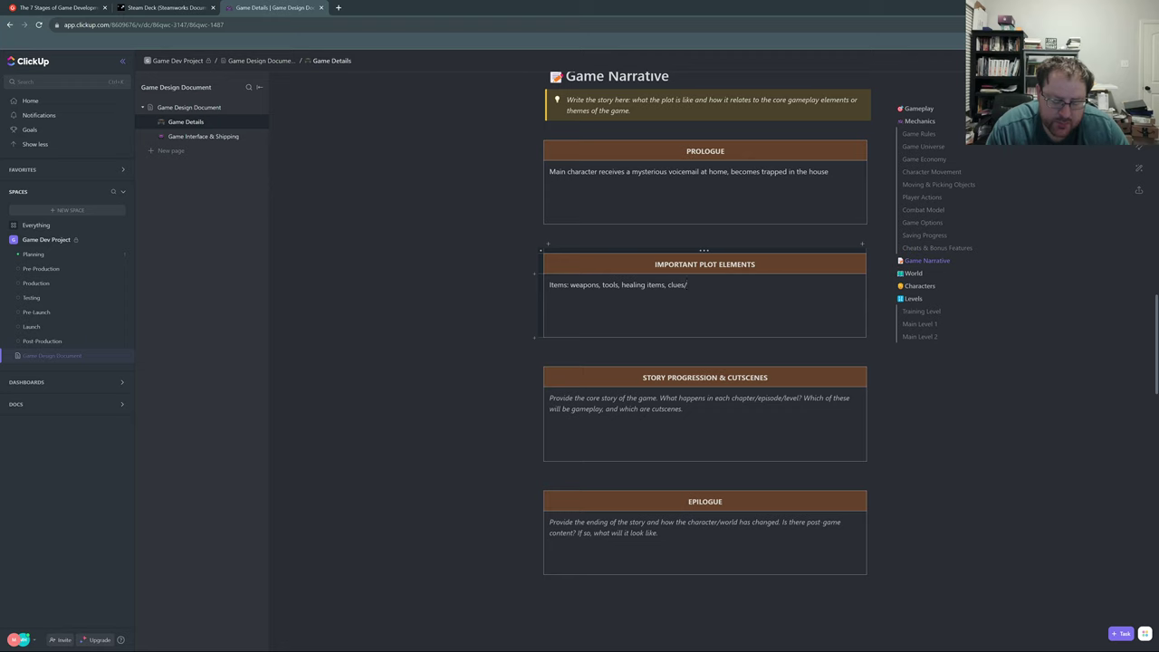
pyautogui.write('c')
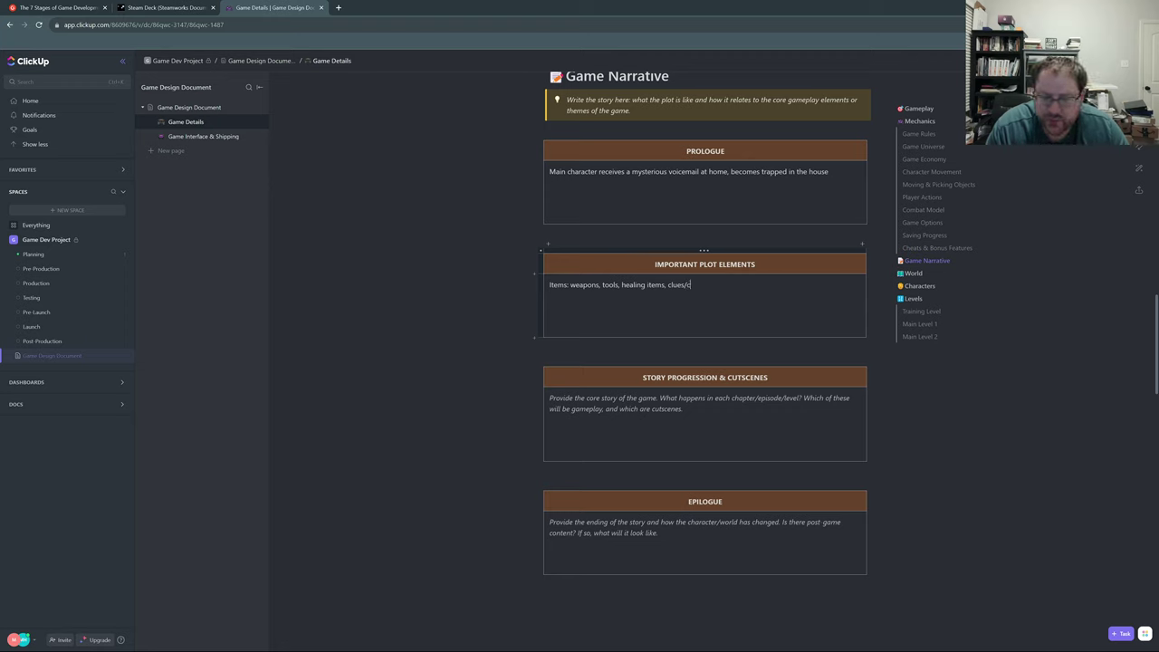
pyautogui.write('ollectables')
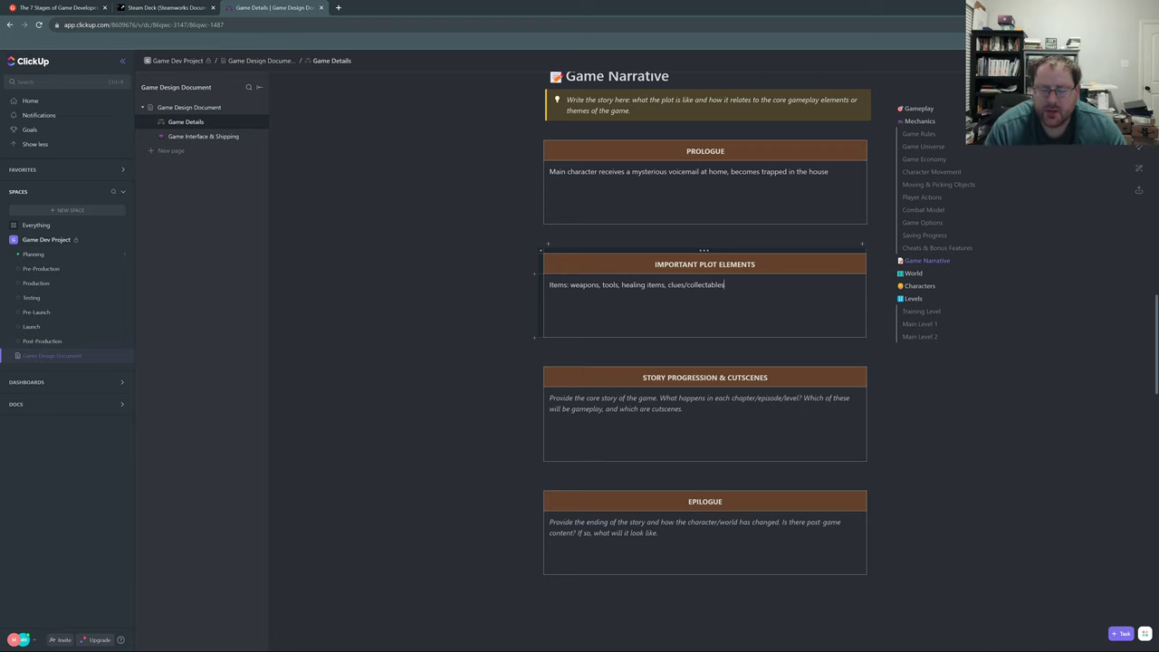
# - Start a new line with the label "Abilities:" below the Items line in the Important Plot Elements box
pyautogui.press('Return')
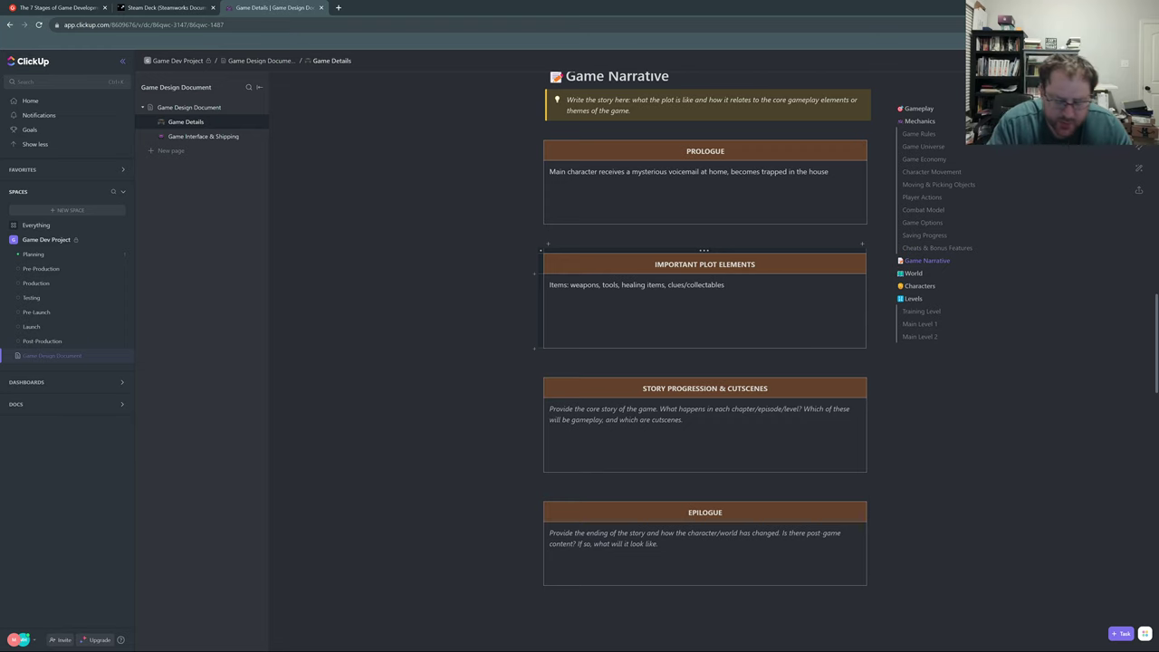
pyautogui.write('Abilitie')
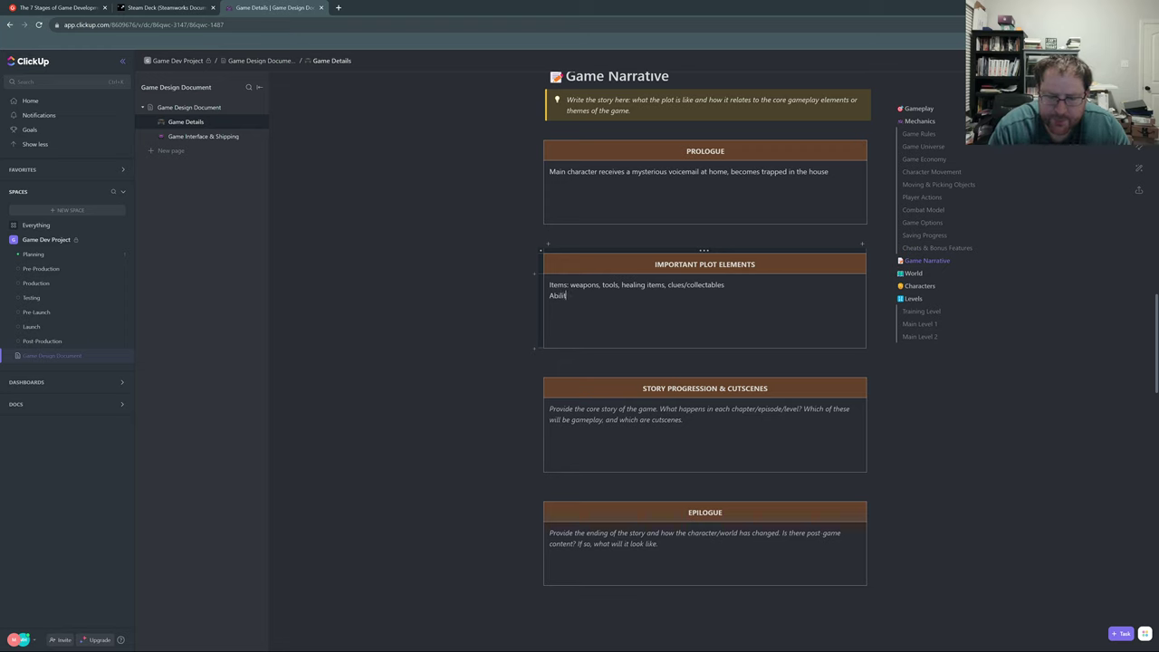
pyautogui.write('s: ')
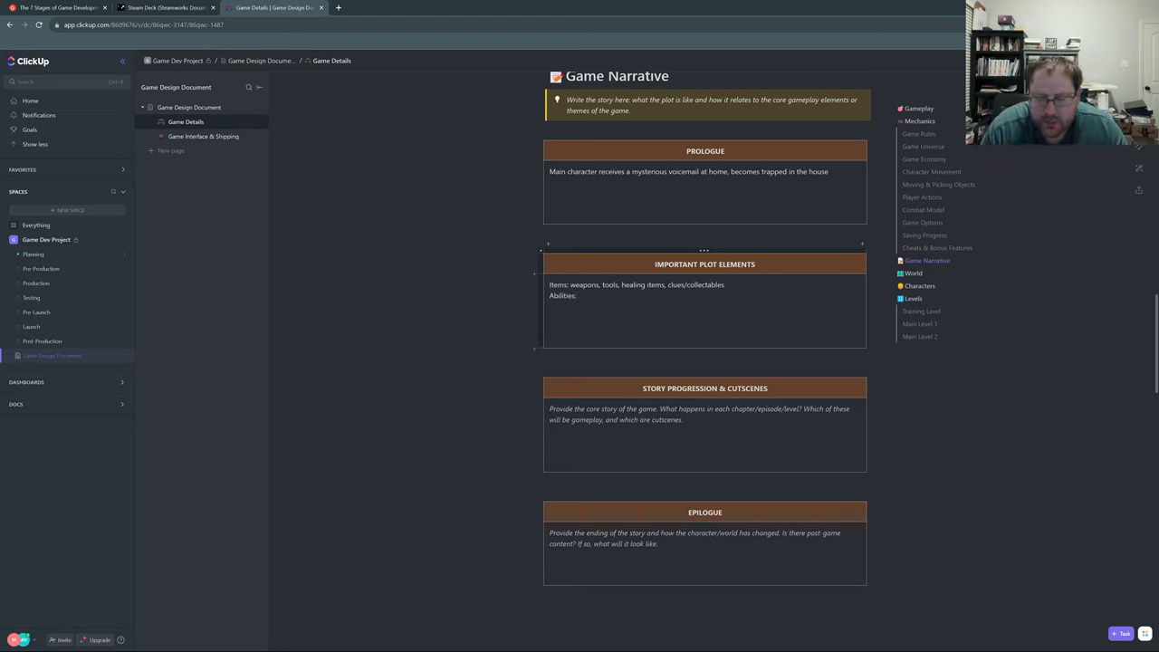
pyautogui.write('combat')
pyautogui.write(' ab')
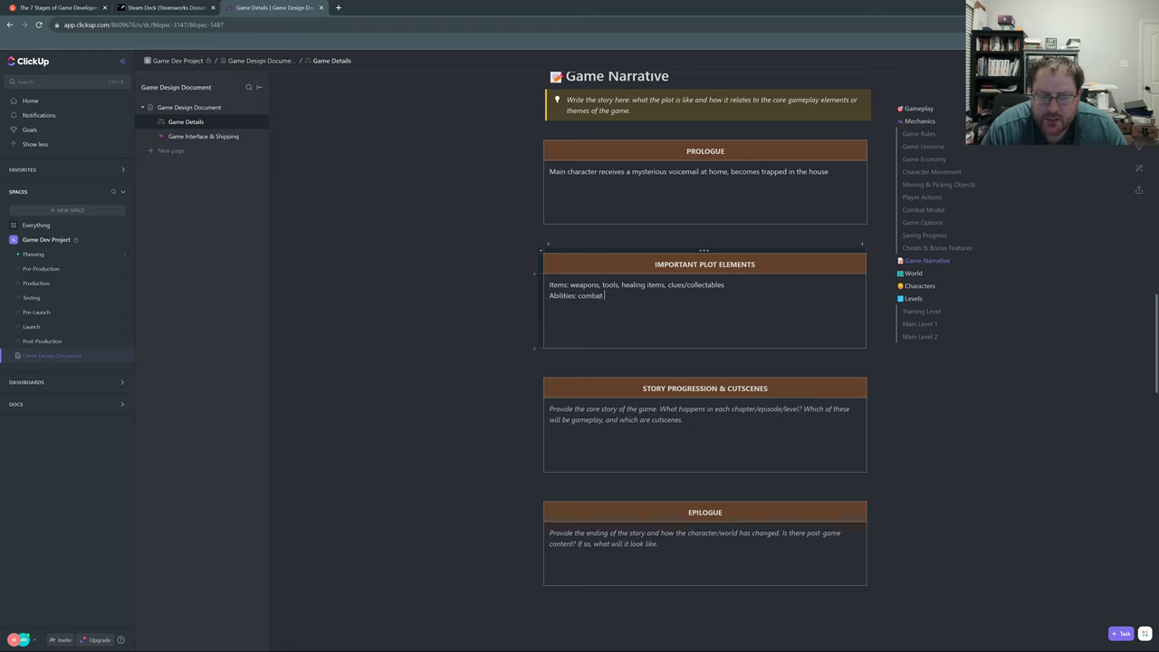
pyautogui.write('ilities')
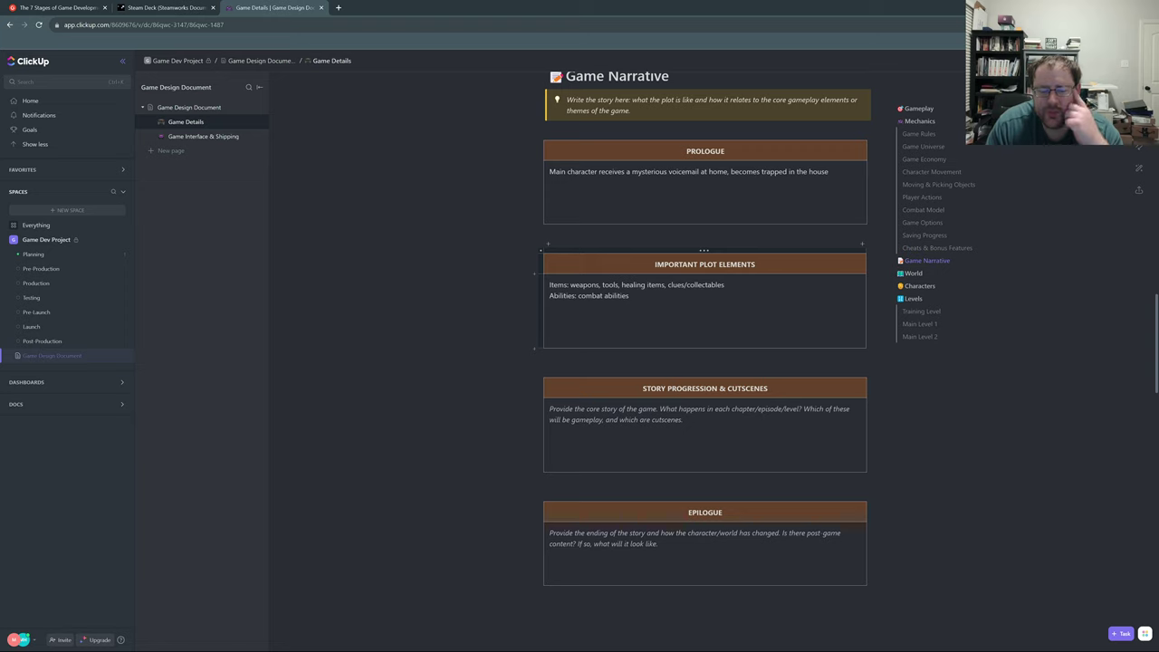
pyautogui.press('BackSpace')
pyautogui.press('BackSpace')
pyautogui.press('BackSpace')
pyautogui.press('BackSpace')
pyautogui.press('BackSpace')
pyautogui.press('BackSpace')
pyautogui.press('BackSpace')
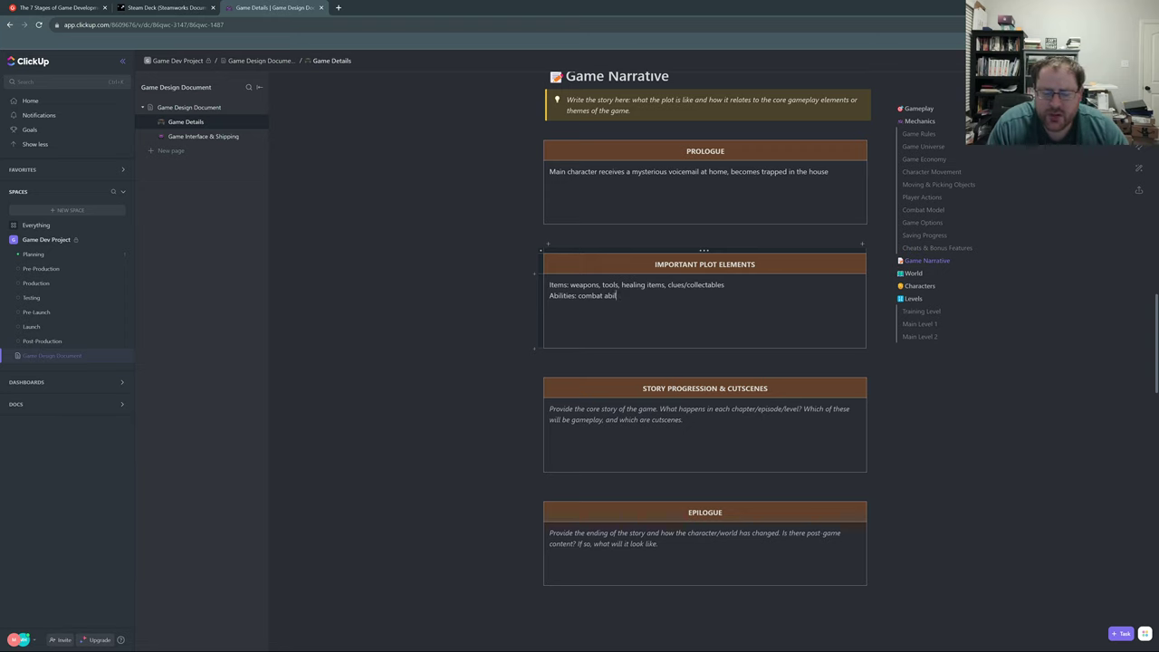
pyautogui.press('BackSpace')
pyautogui.press('BackSpace')
pyautogui.press('BackSpace')
pyautogui.press('BackSpace')
pyautogui.press('BackSpace')
pyautogui.press('BackSpace')
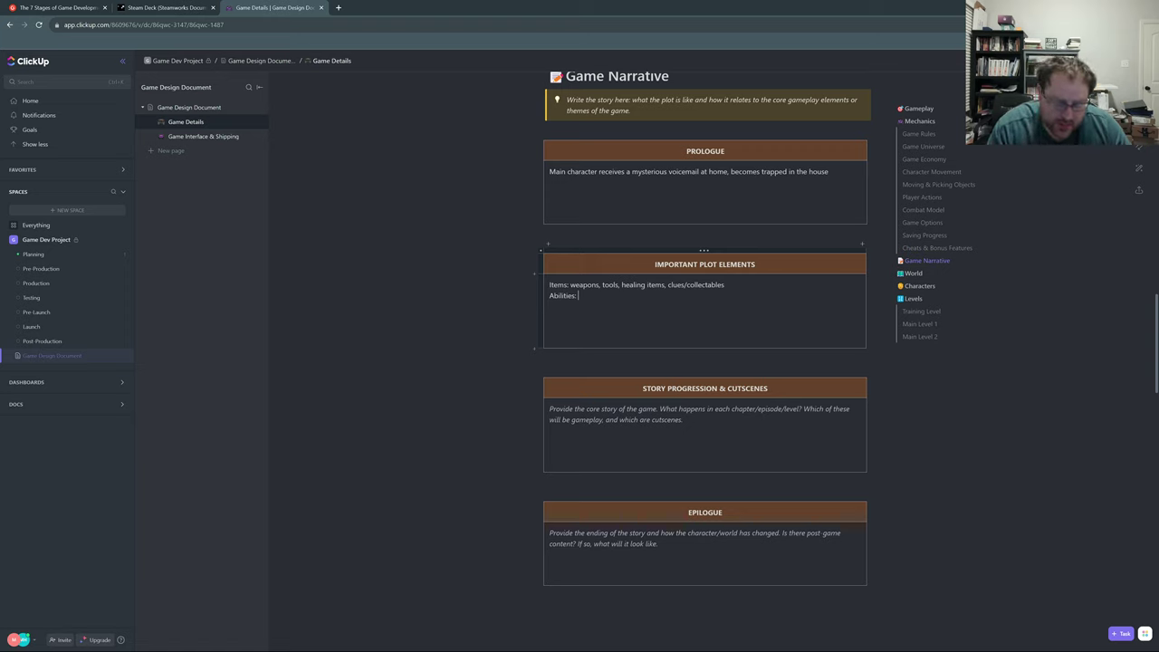
# - List "disarming traps, setting traps," after the Abilities label in the Important Plot Elements box
pyautogui.write('dis')
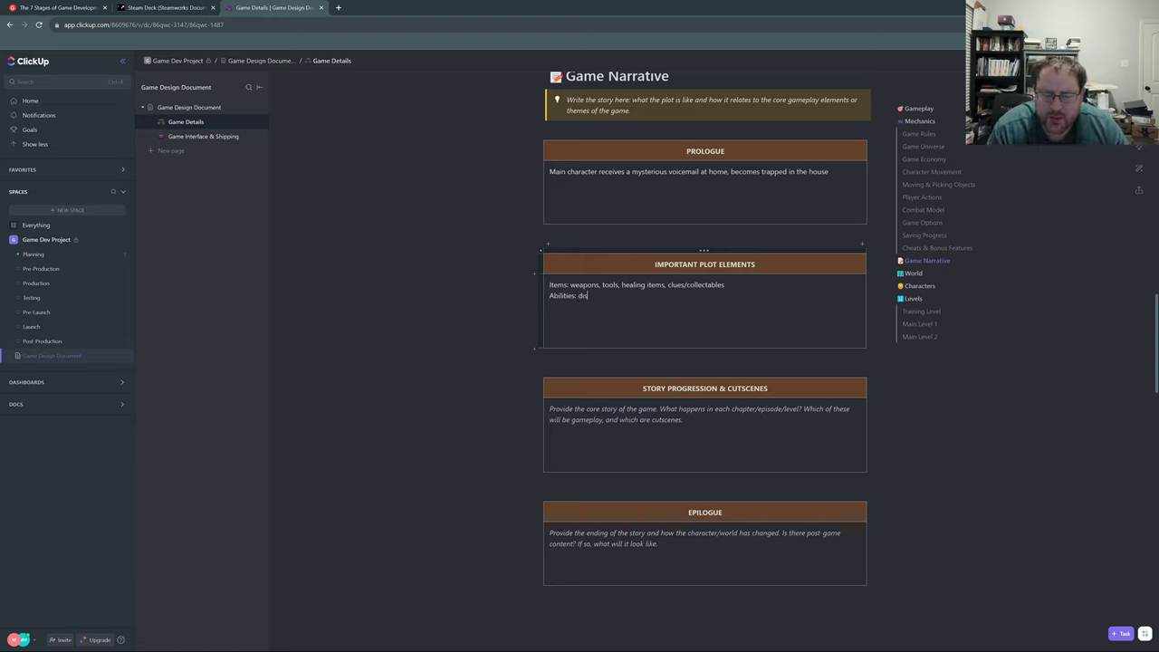
pyautogui.write('arming traps, ')
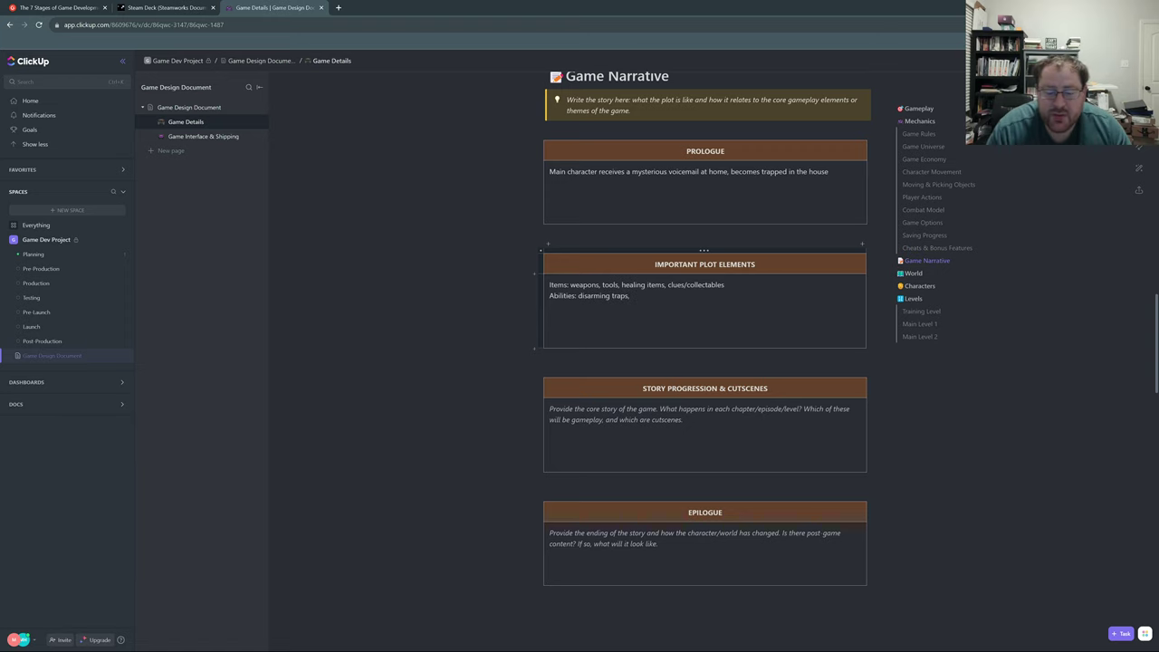
pyautogui.write('setti')
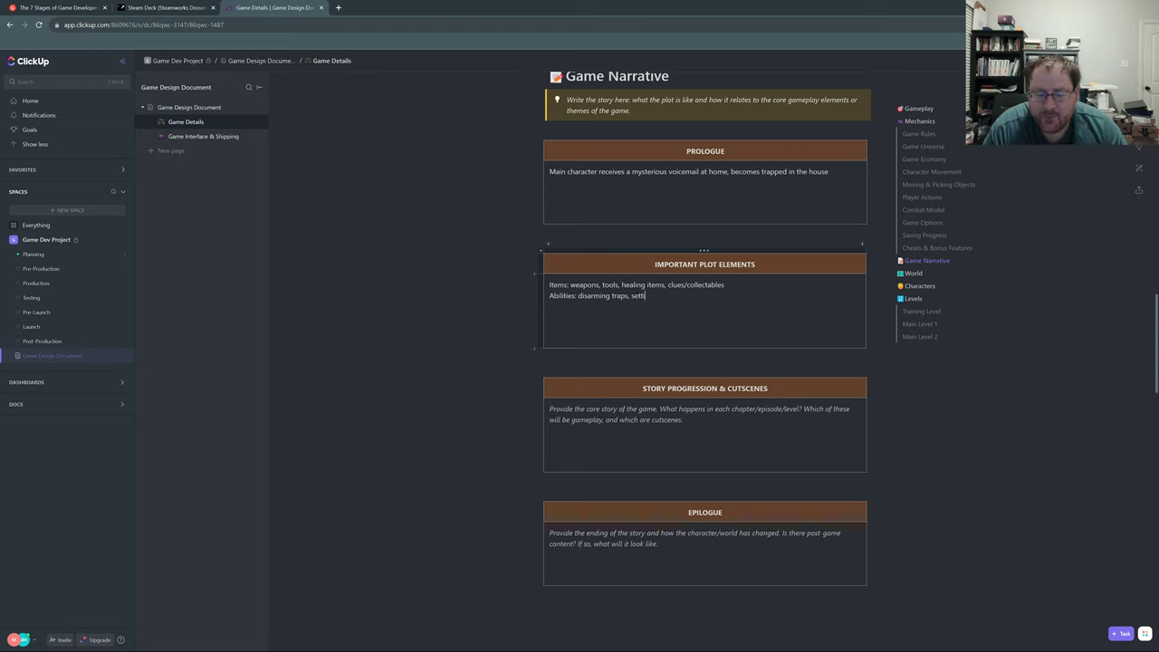
pyautogui.write('ng traps')
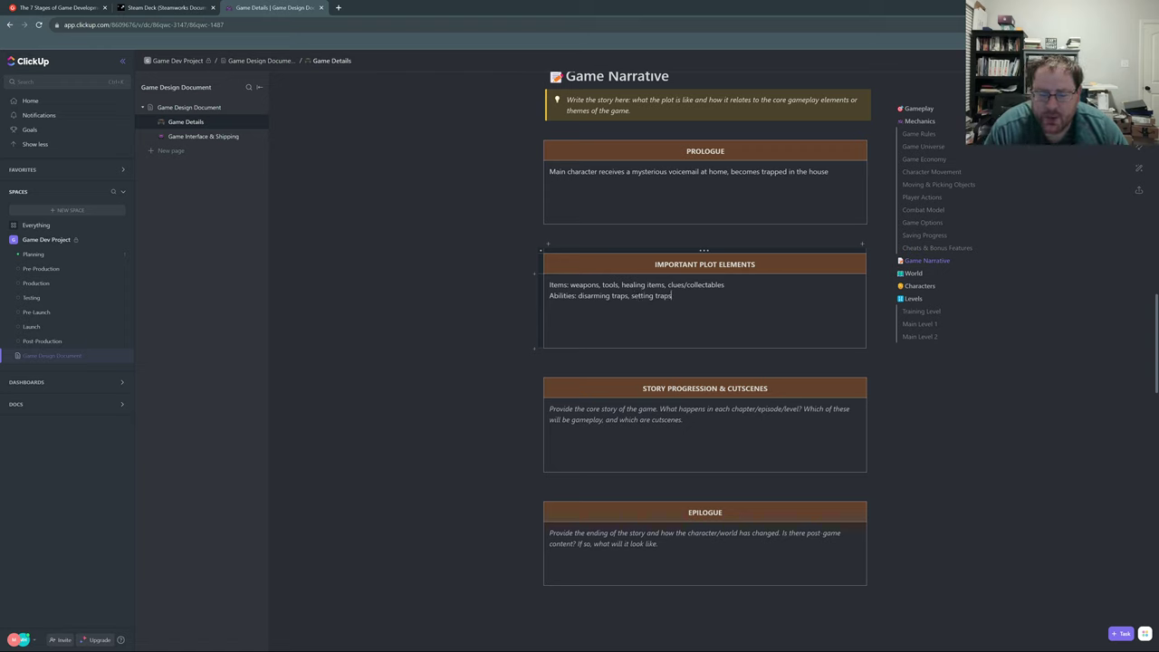
pyautogui.write('.')
pyautogui.write('to')
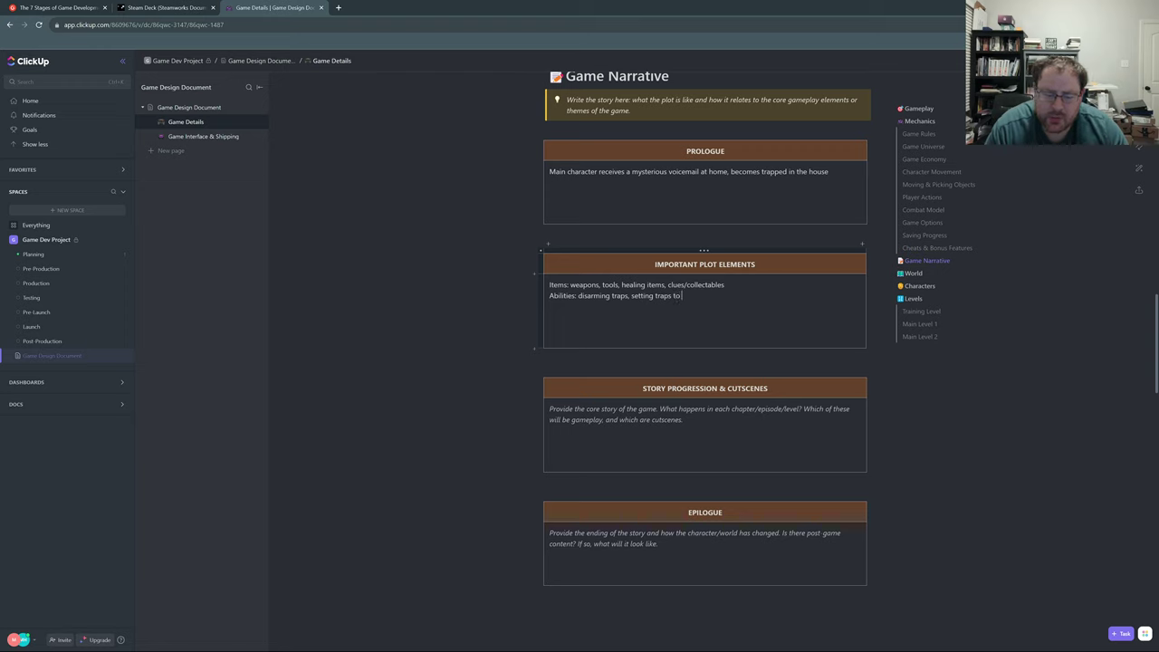
pyautogui.press('BackSpace')
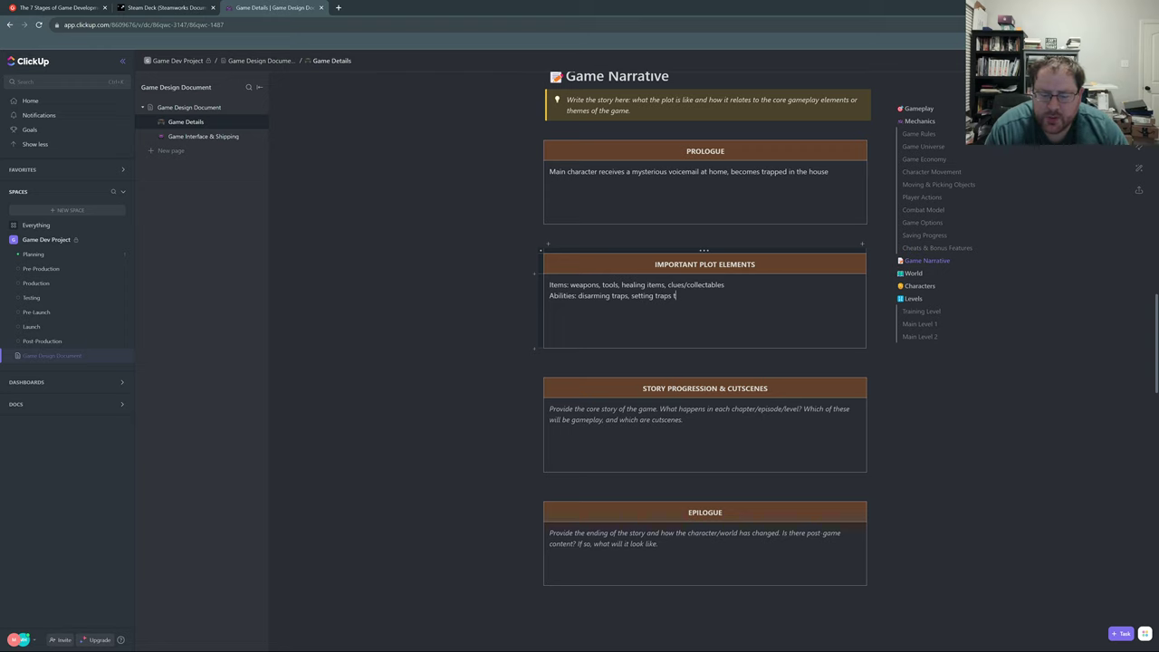
pyautogui.write(',')
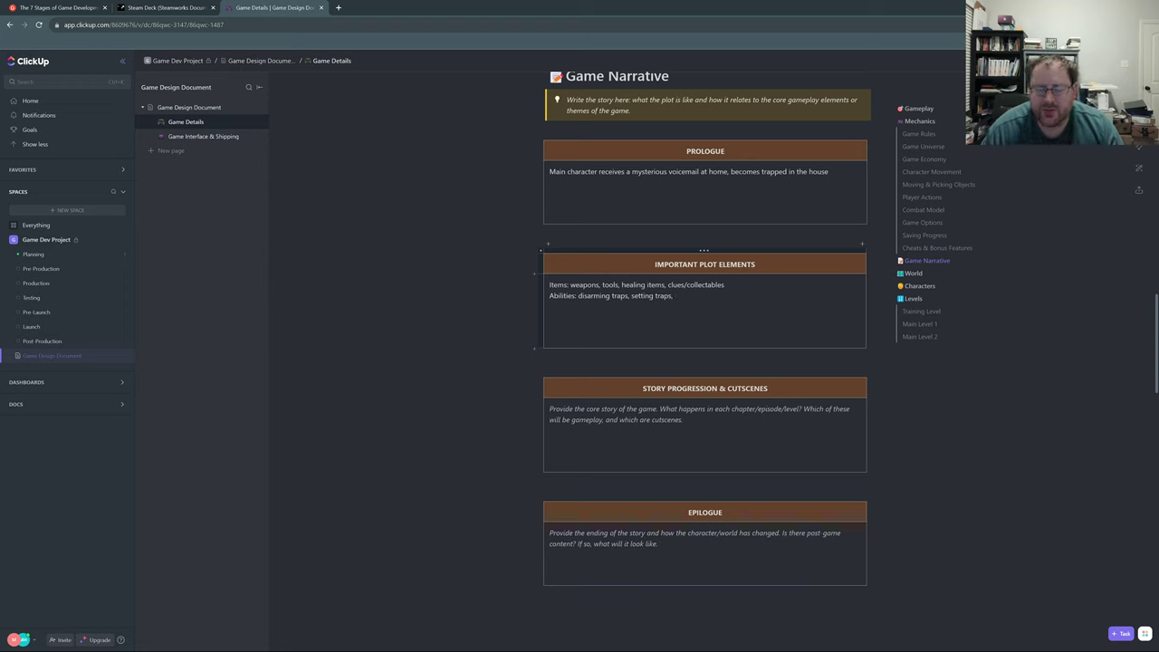
# - Add "using smart home gadgets" to the Abilities line in the Important Plot Elements box
pyautogui.write('using')
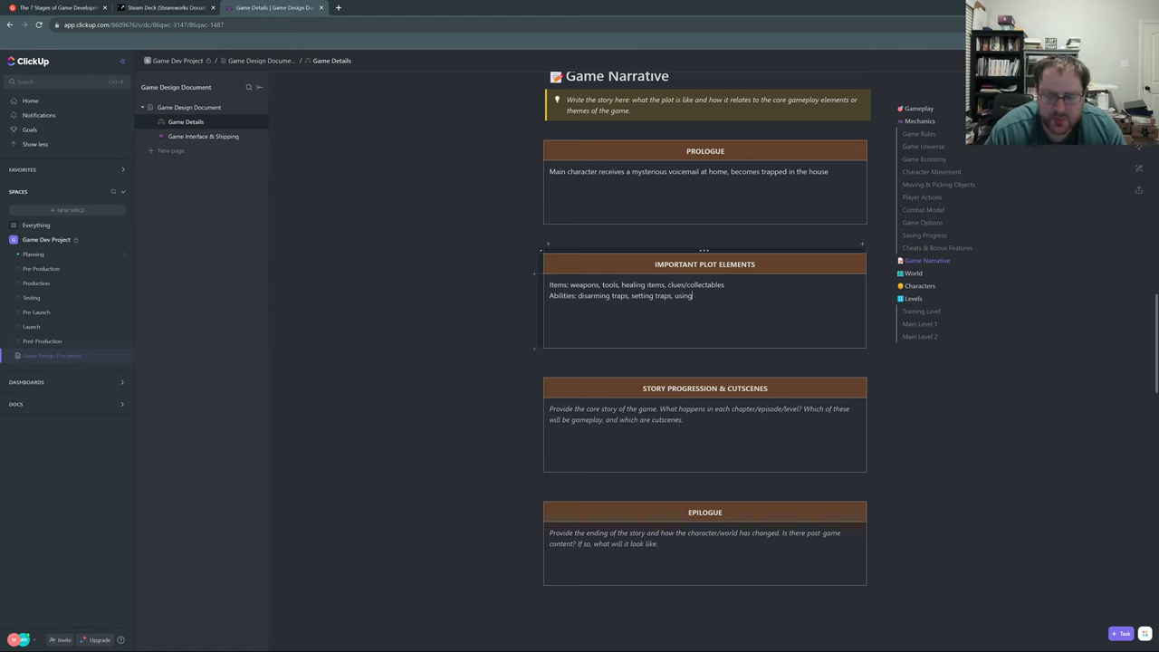
pyautogui.write(' smart ')
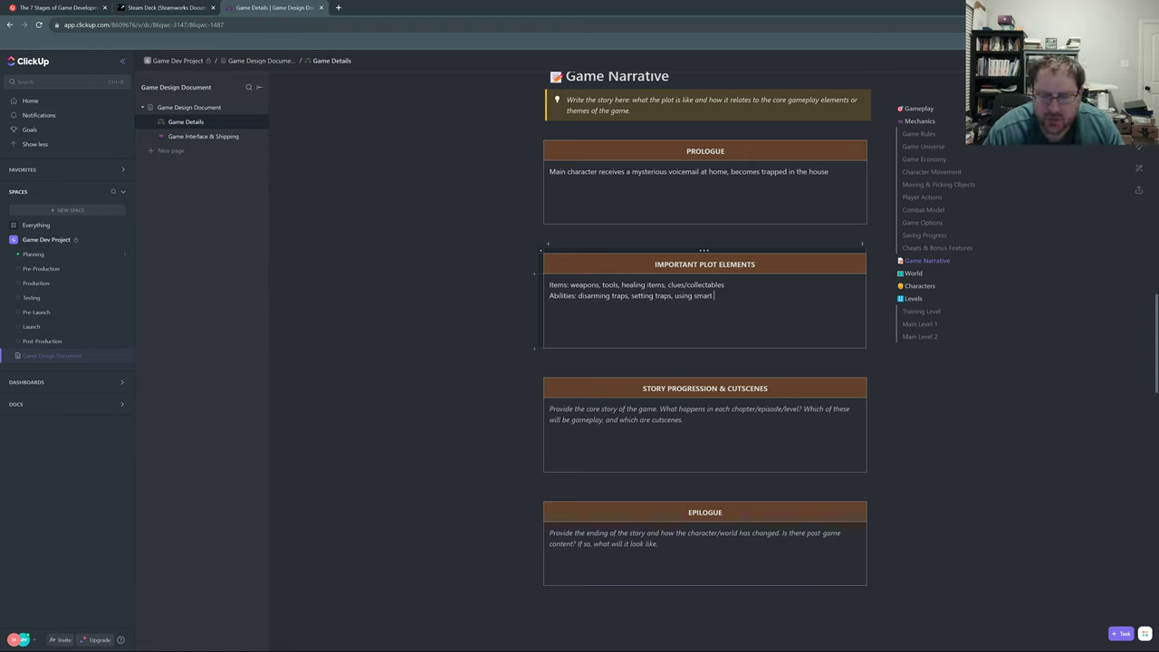
pyautogui.write('home gad')
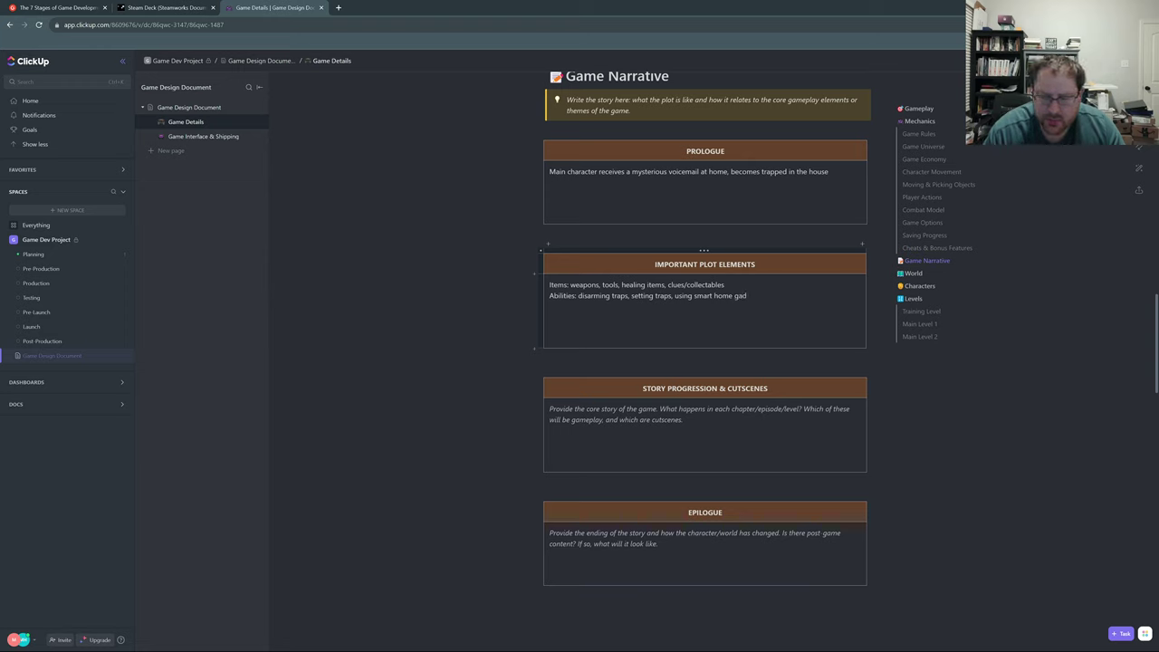
pyautogui.press('BackSpace')
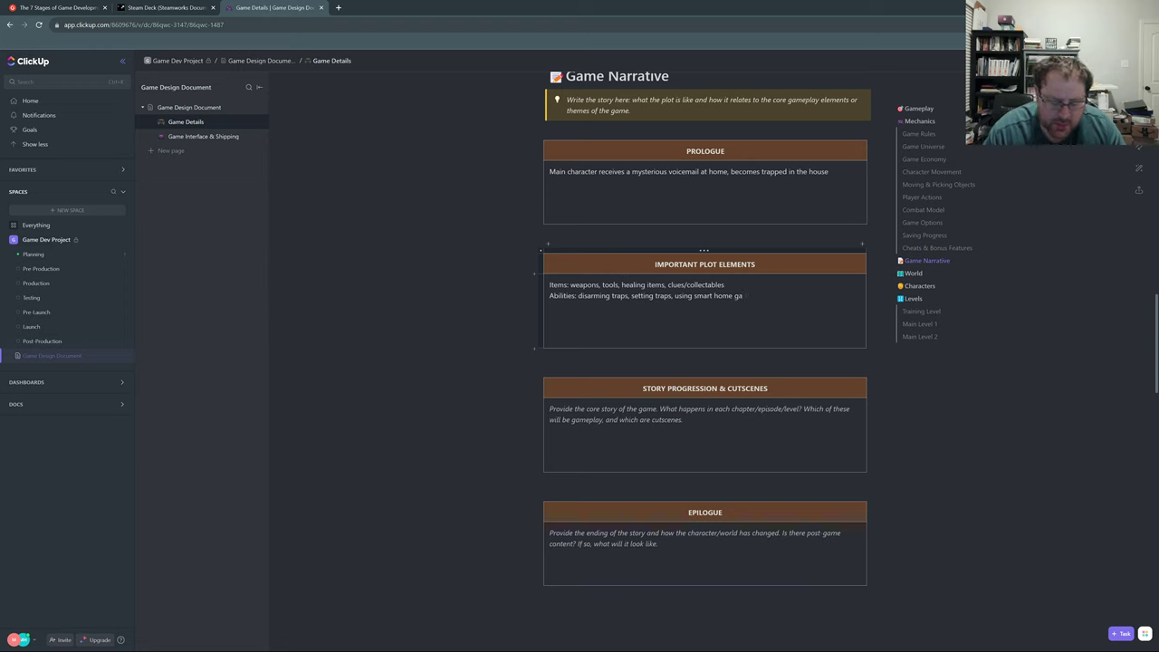
pyautogui.write('dgets')
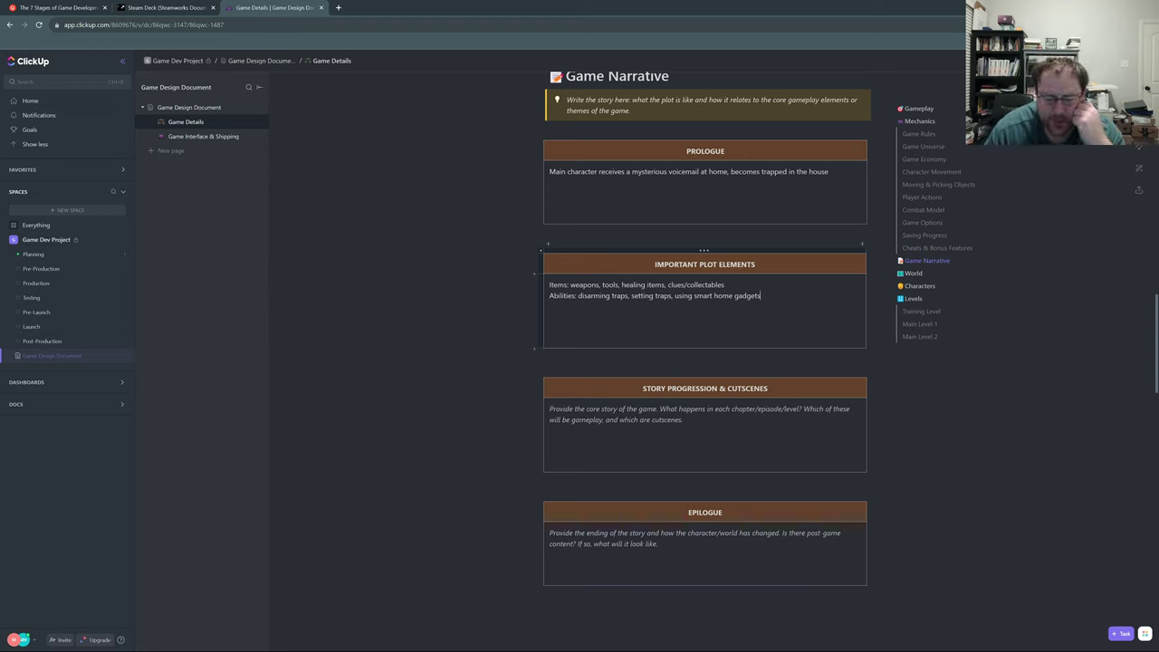
# - Finish the Abilities line in the Important Plot Elements box with ", repairing weapons"
pyautogui.write(', ')
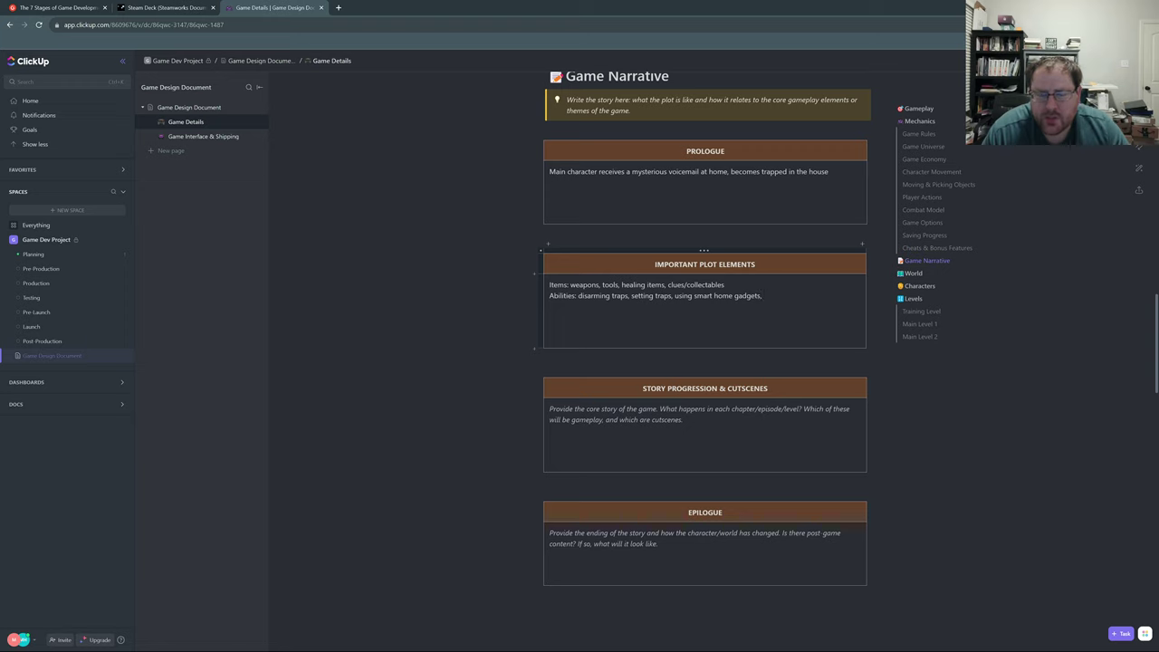
pyautogui.write('rep')
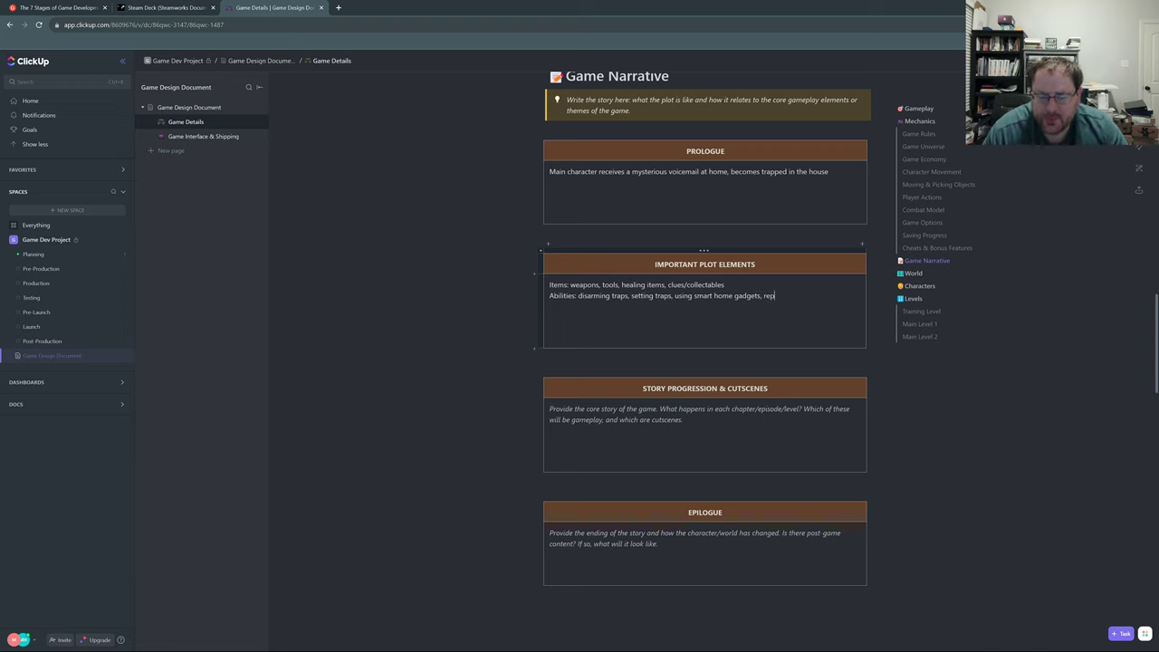
pyautogui.write('airing weapons')
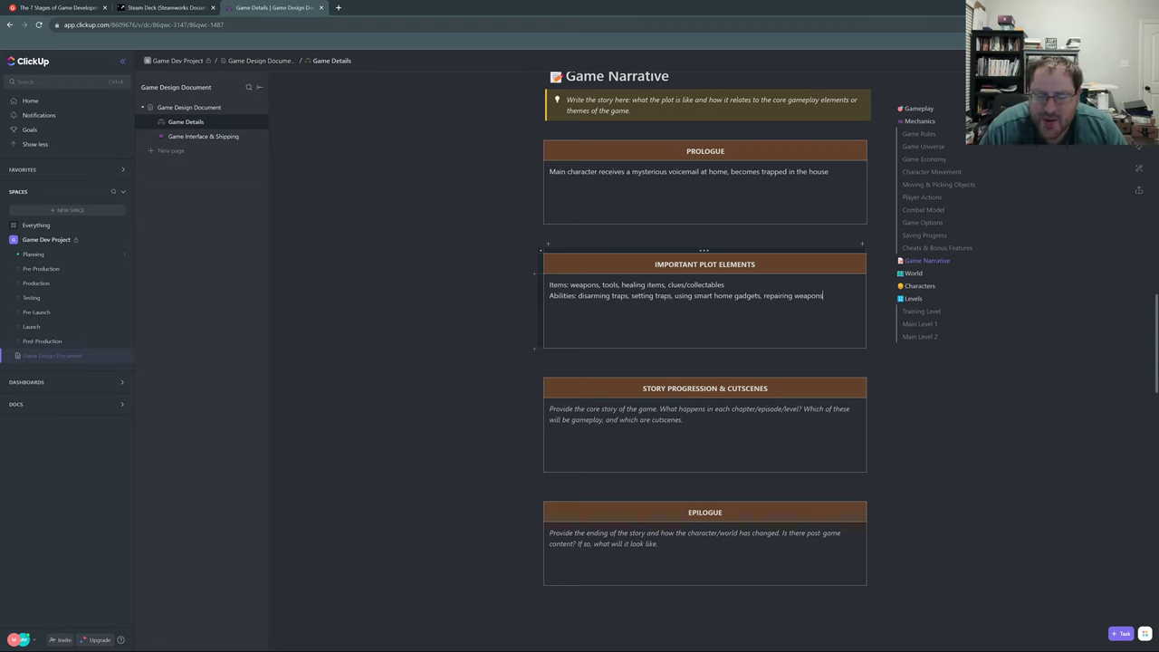
pyautogui.press('Return')
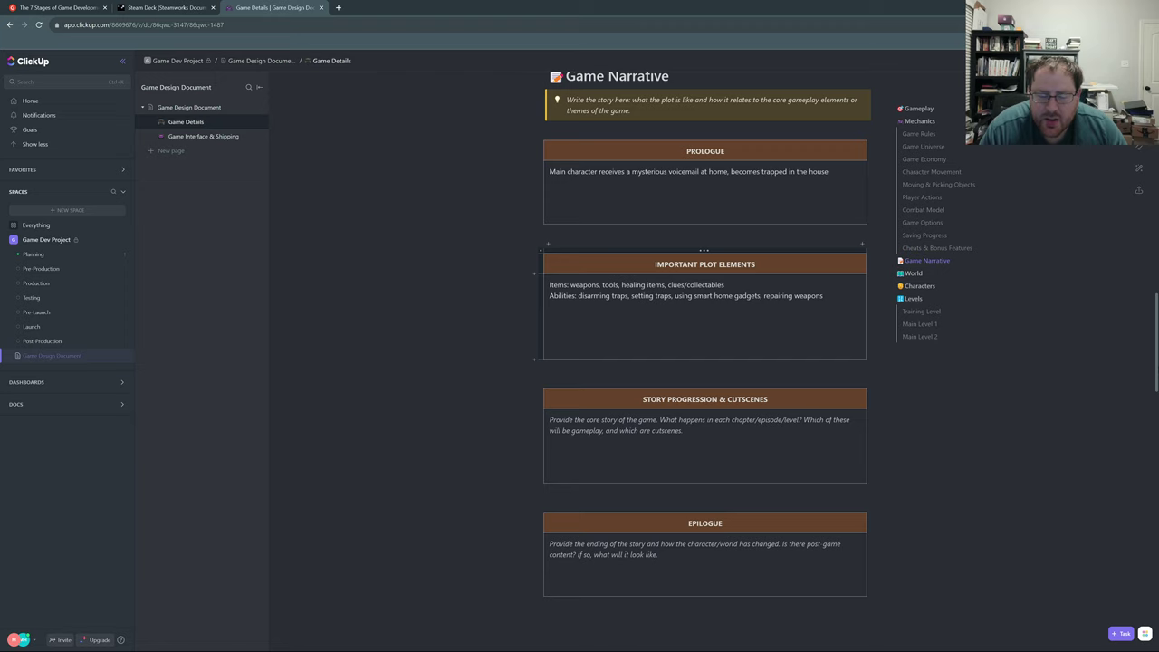
pyautogui.press('BackSpace')
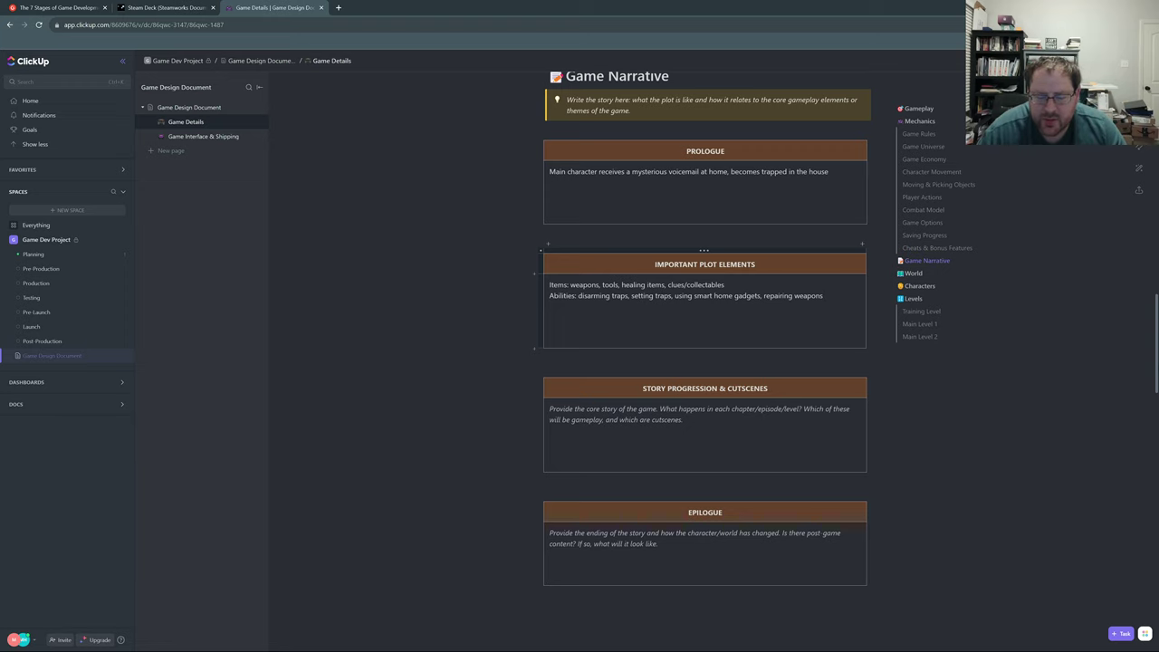
# - Clear the italic placeholder text from the Story Progression & Cutscenes box, leaving an empty line without italic formatting
pyautogui.scroll(-2, 726, 246)
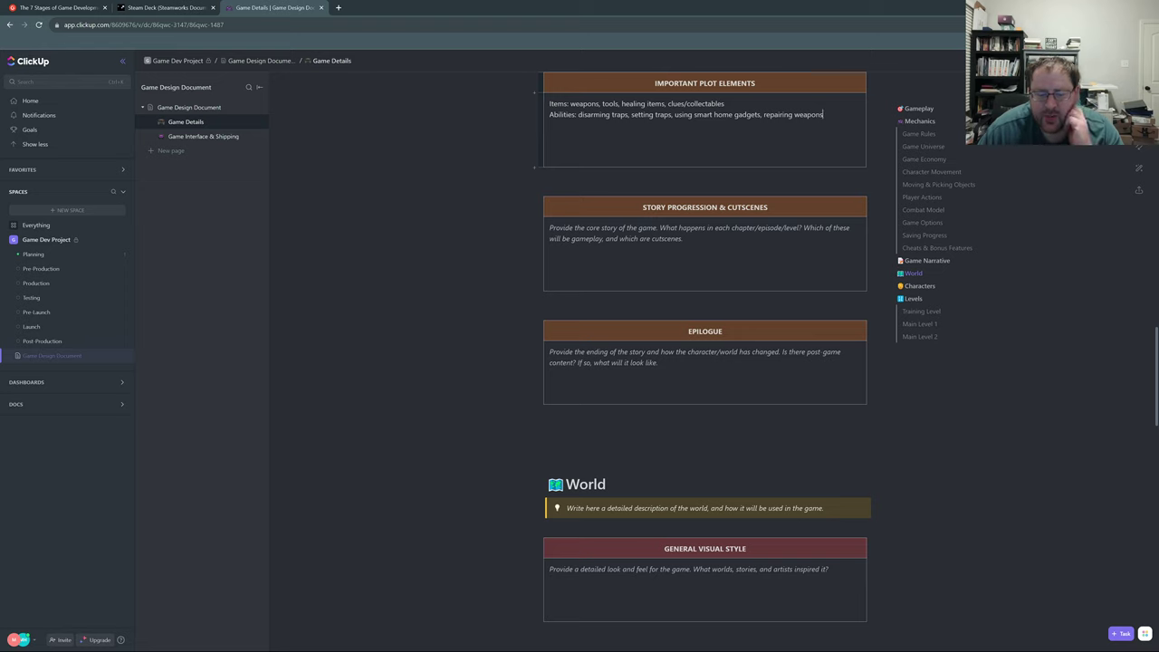
pyautogui.hotkey('shift', 'Up')
pyautogui.hotkey('shift', 'Left')
pyautogui.hotkey('shift', 'Left')
pyautogui.hotkey('shift', 'Left')
pyautogui.hotkey('shift', 'Left')
pyautogui.hotkey('shift', 'Left')
pyautogui.hotkey('shift', 'Left')
pyautogui.hotkey('shift', 'Left')
pyautogui.hotkey('shift', 'Left')
pyautogui.hotkey('shift', 'Left')
pyautogui.hotkey('shift', 'Left')
pyautogui.hotkey('shift', 'Left')
pyautogui.hotkey('shift', 'Left')
pyautogui.hotkey('shift', 'Left')
pyautogui.hotkey('shift', 'Left')
pyautogui.hotkey('shift', 'Left')
pyautogui.hotkey('shift', 'Left')
pyautogui.hotkey('shift', 'Left')
pyautogui.hotkey('shift', 'Left')
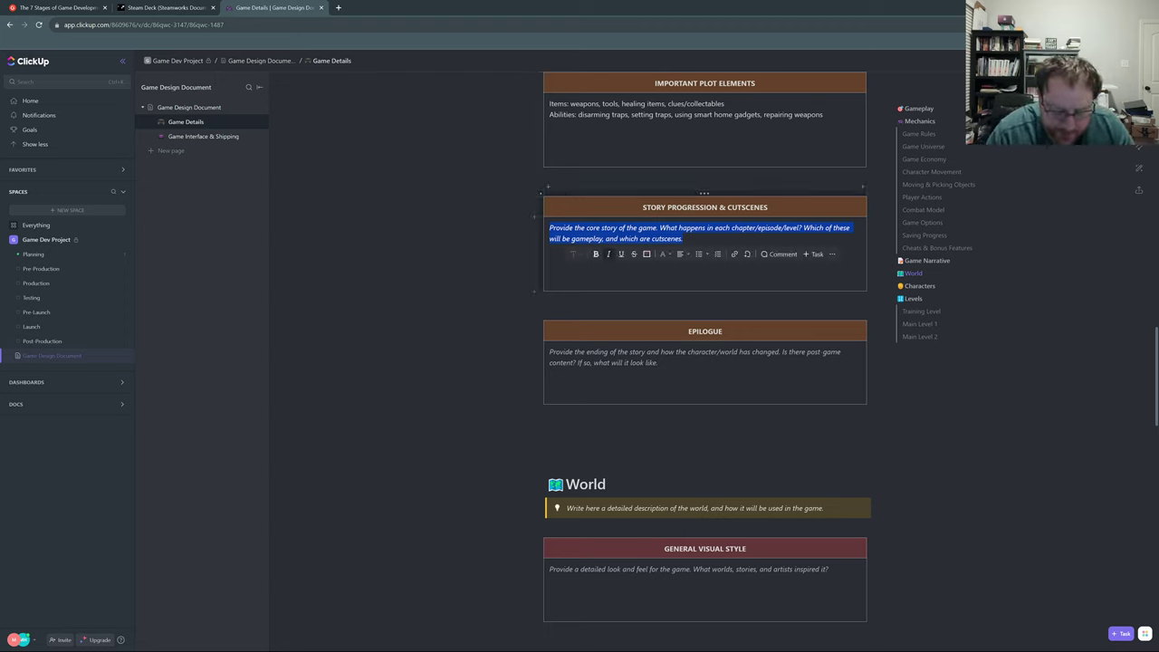
pyautogui.write('Cutsc')
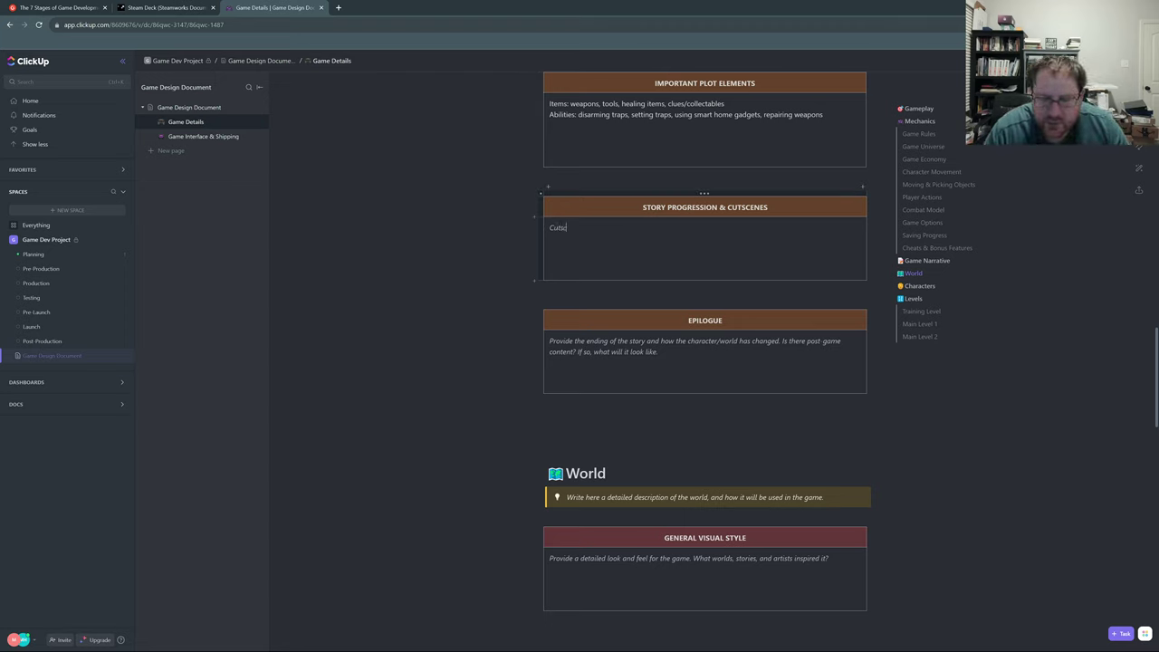
pyautogui.press('BackSpace')
pyautogui.press('BackSpace')
pyautogui.press('BackSpace')
pyautogui.press('BackSpace')
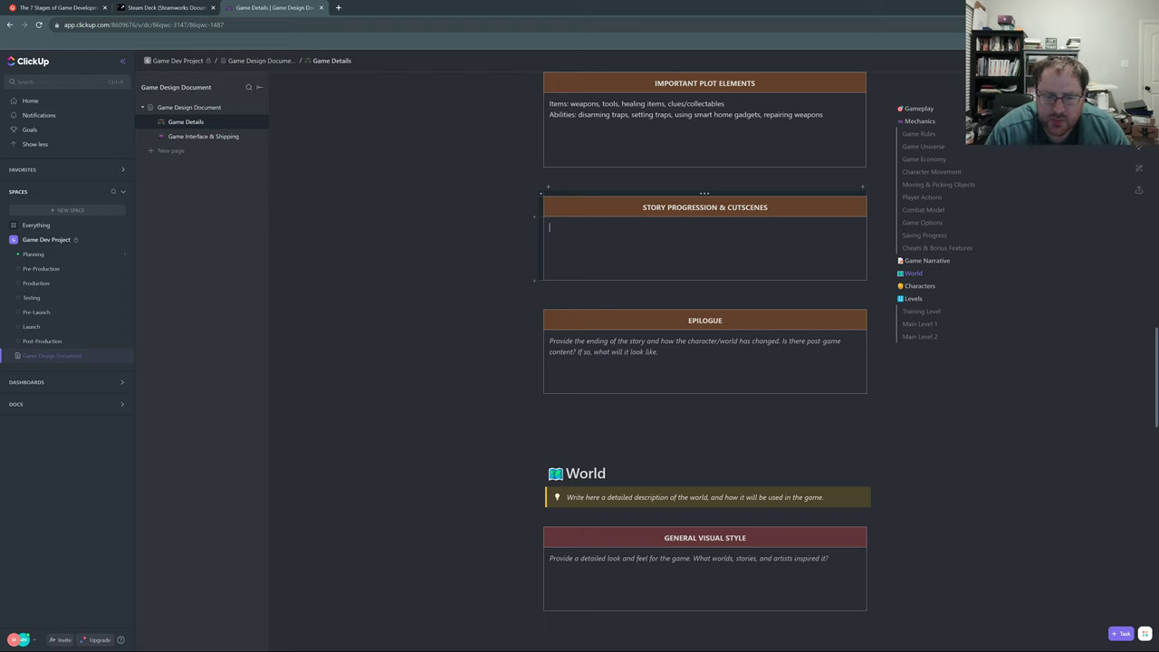
# - Write "Cutscenes are triggered after solving puzzles or fighting off some of the creatures" in the Story Progression & Cutscenes box
pyautogui.write('Cut')
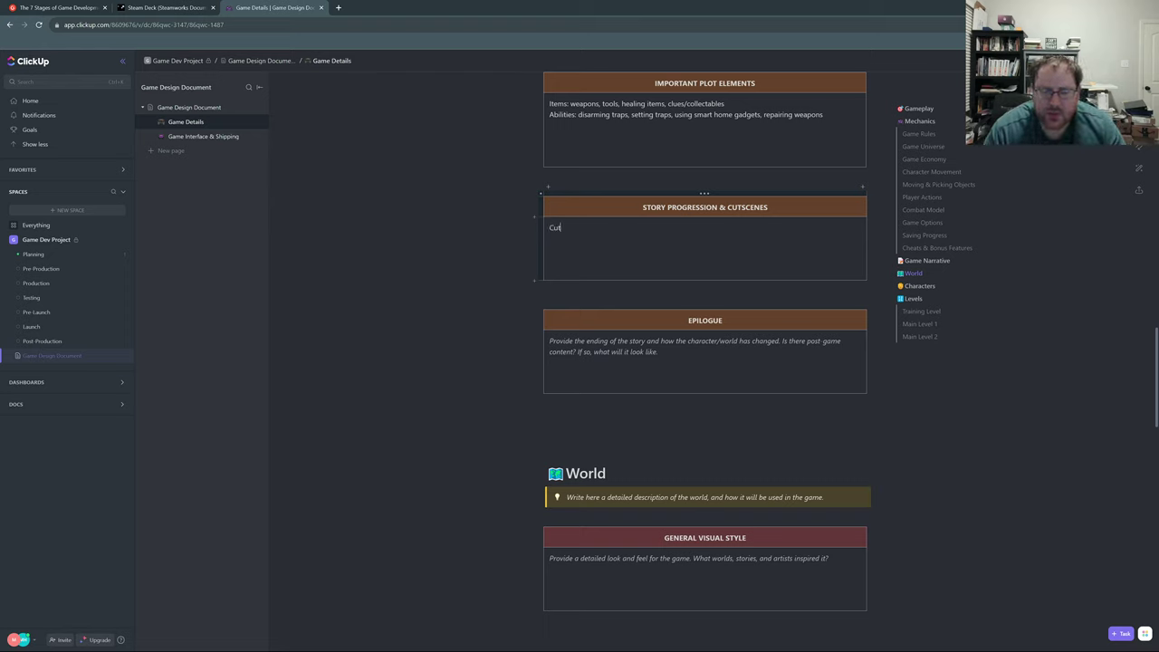
pyautogui.write('scenes are')
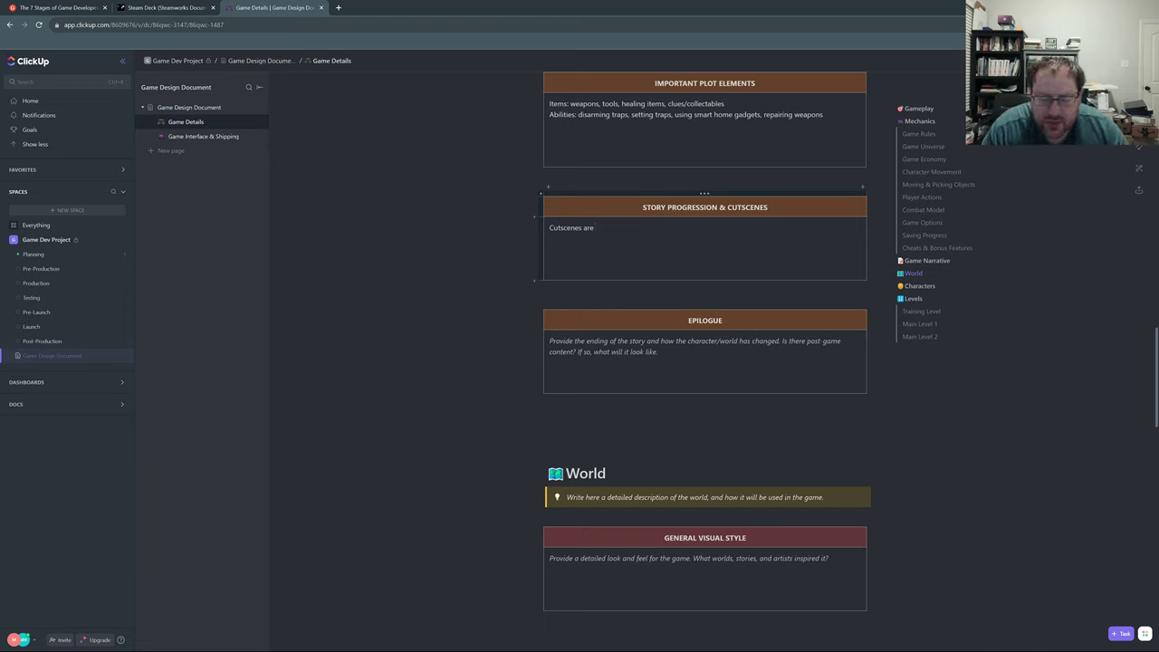
pyautogui.write('igge')
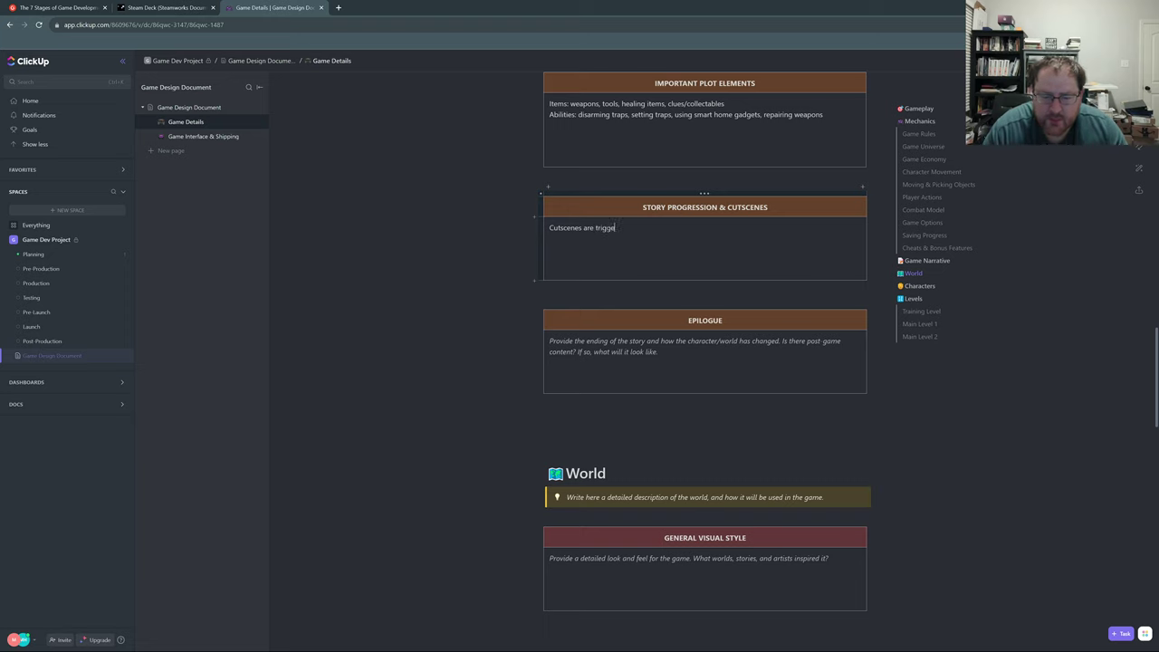
pyautogui.write('red after so')
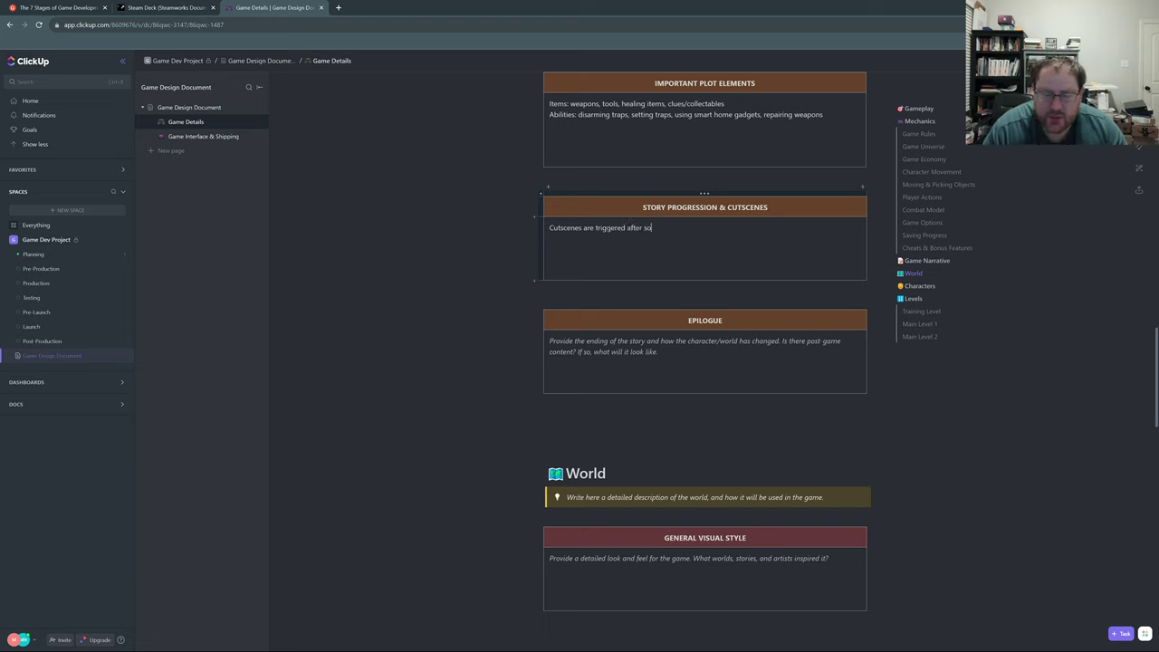
pyautogui.write('lving pu')
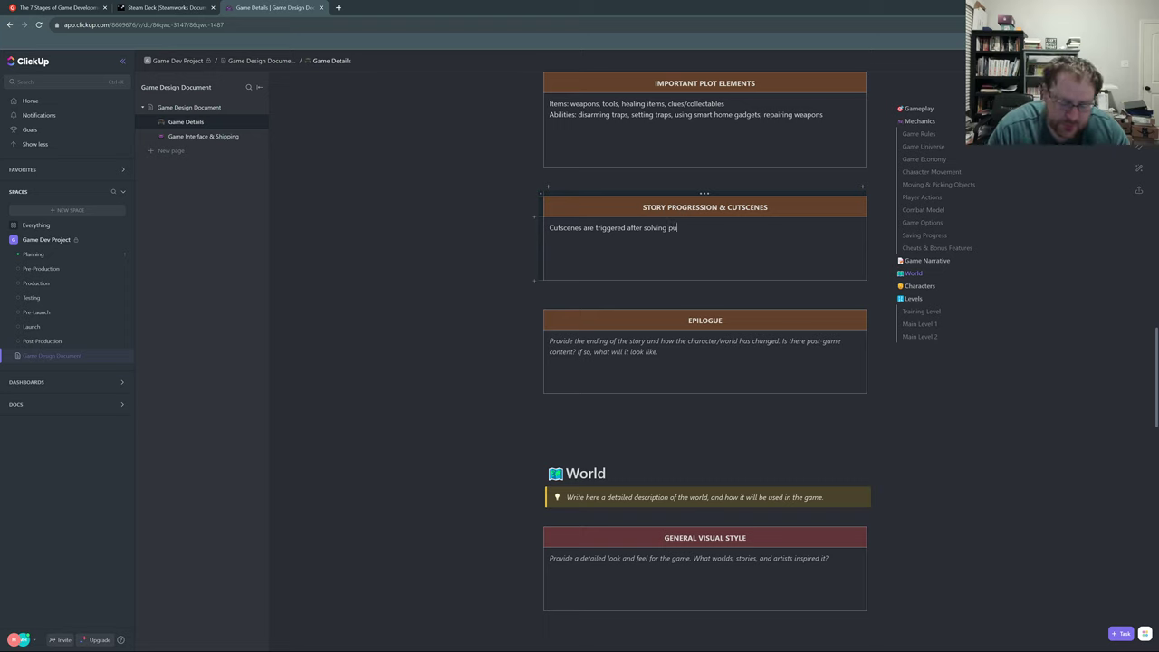
pyautogui.write('zzles or')
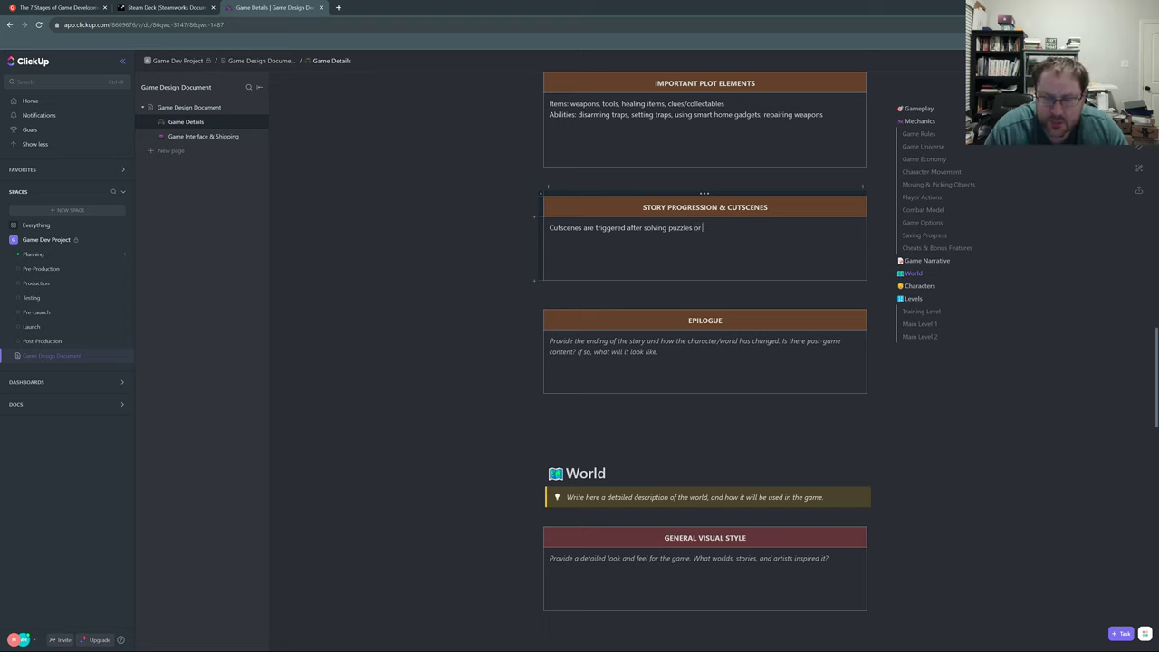
pyautogui.write(' fi')
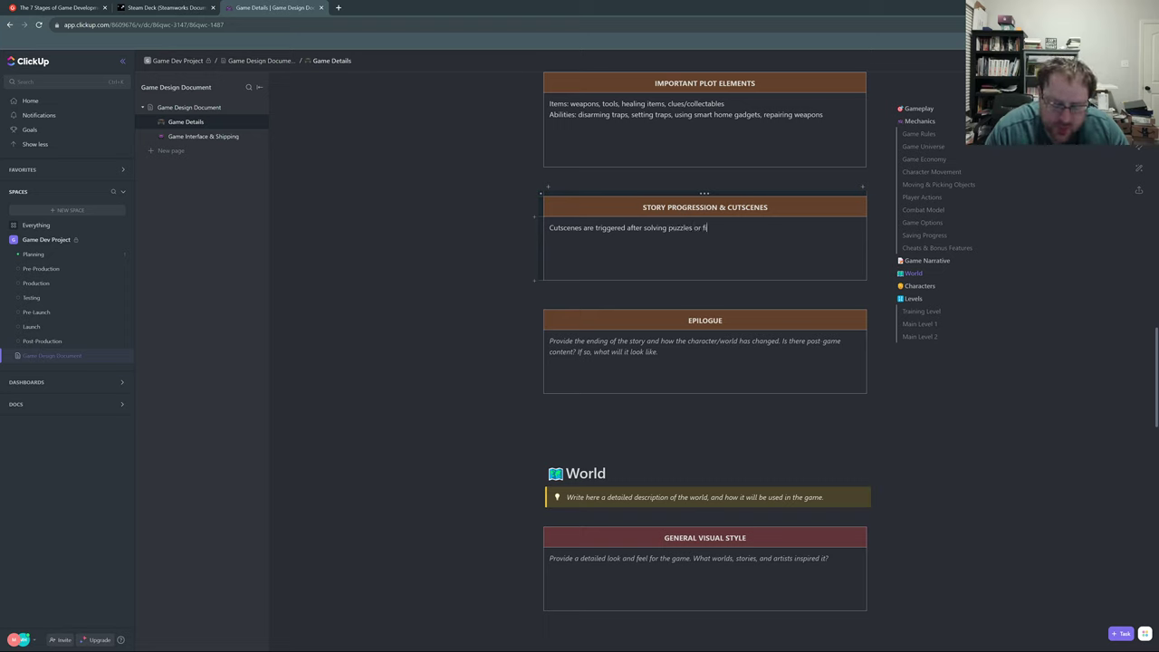
pyautogui.write('ghting off s')
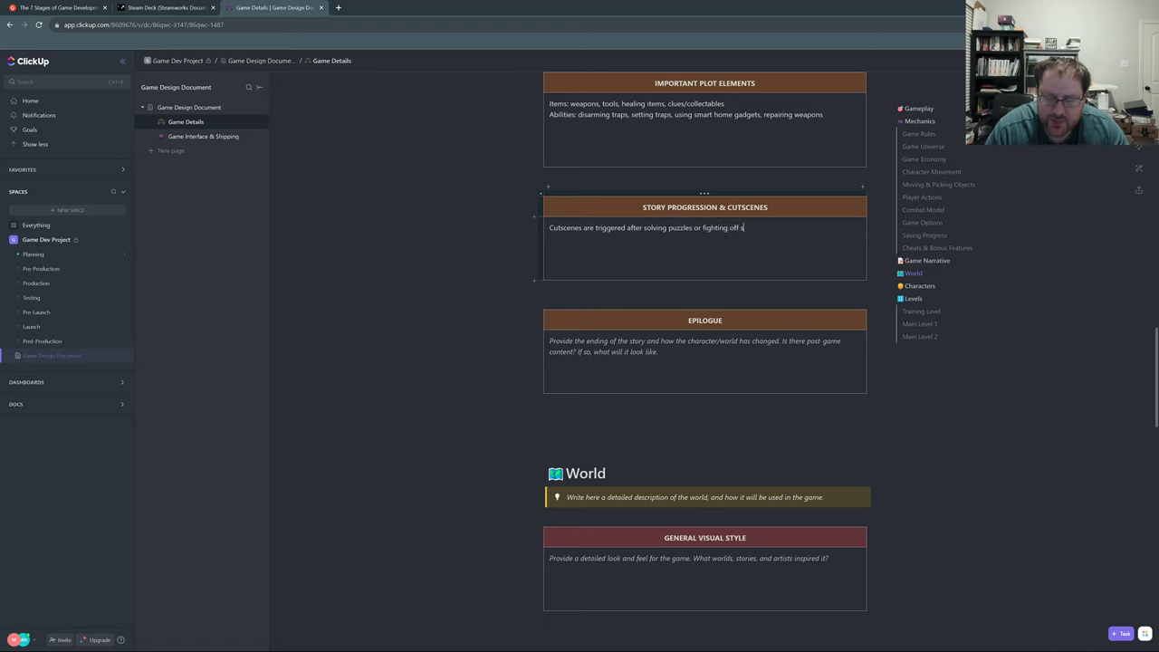
pyautogui.write('ome of the creatures')
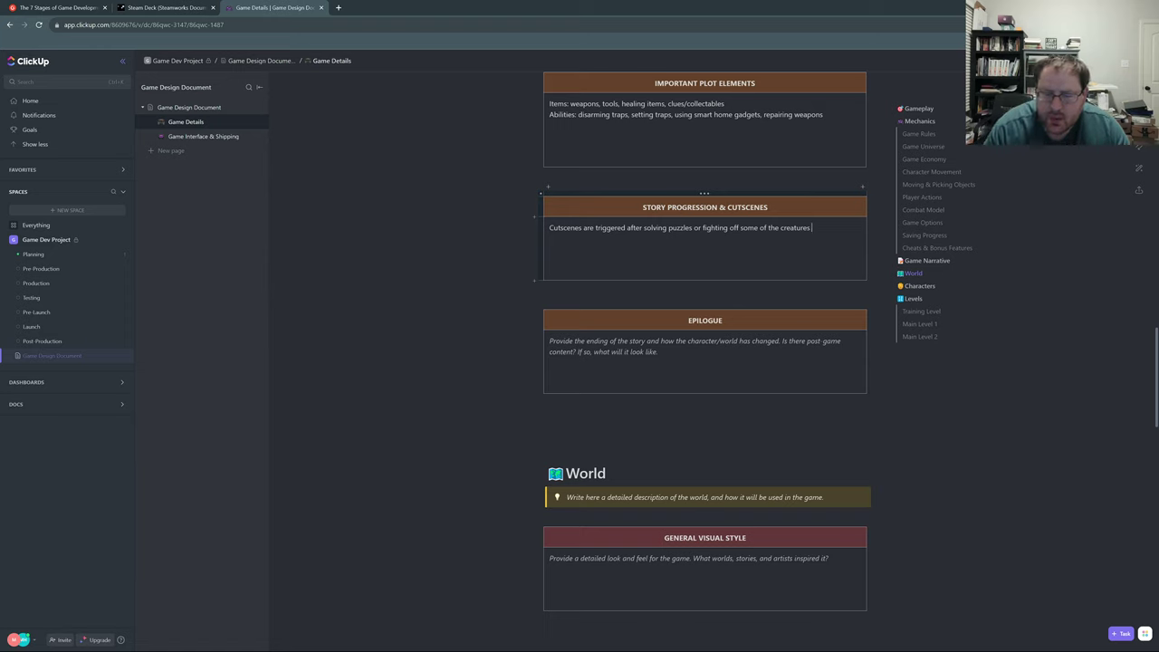
# - Insert "at the beginning of the game and when entering a new area" after "triggered" in the Story Progression & Cutscenes sentence
pyautogui.write('a')
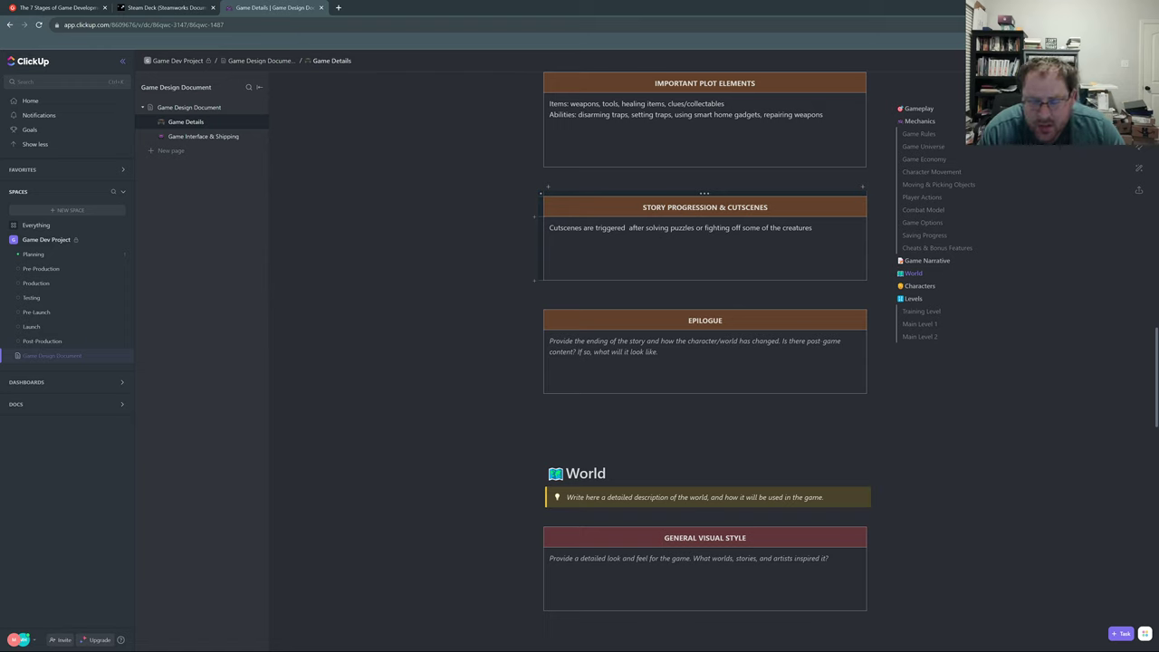
pyautogui.write('at the beg')
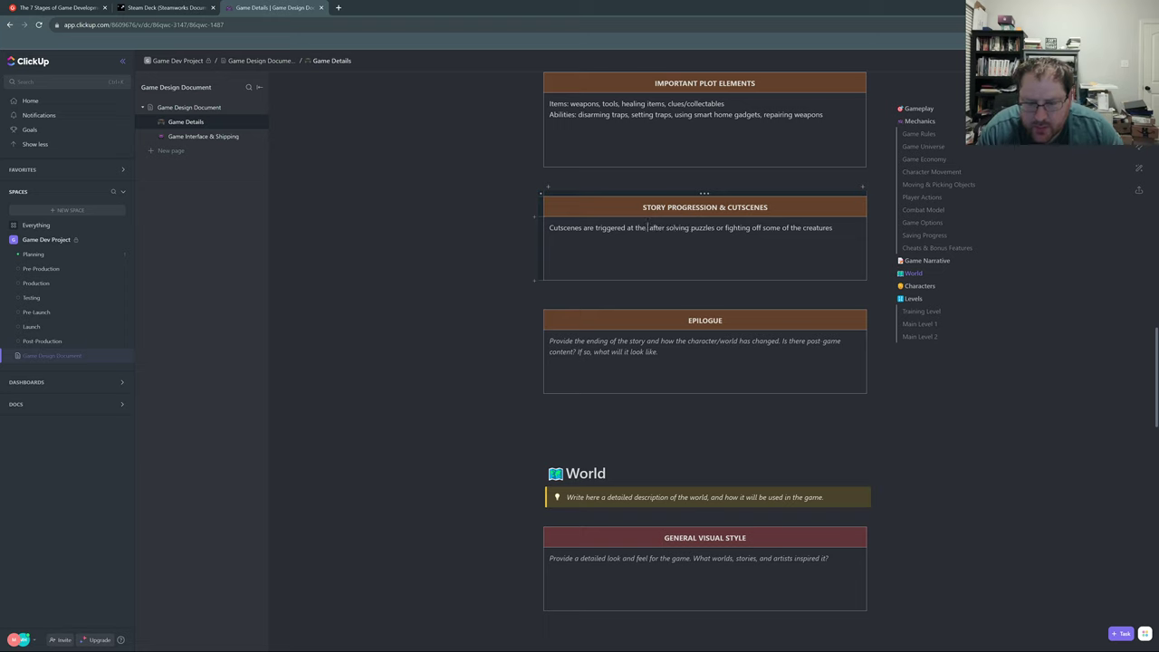
pyautogui.write('inning of the ')
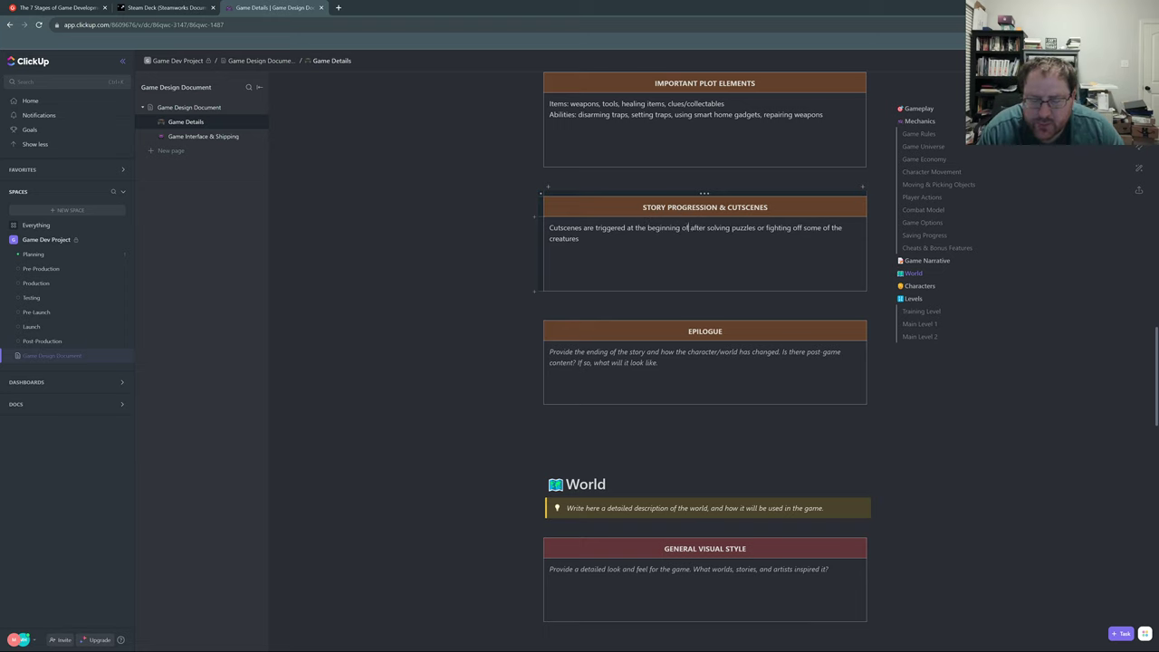
pyautogui.write('game and when ')
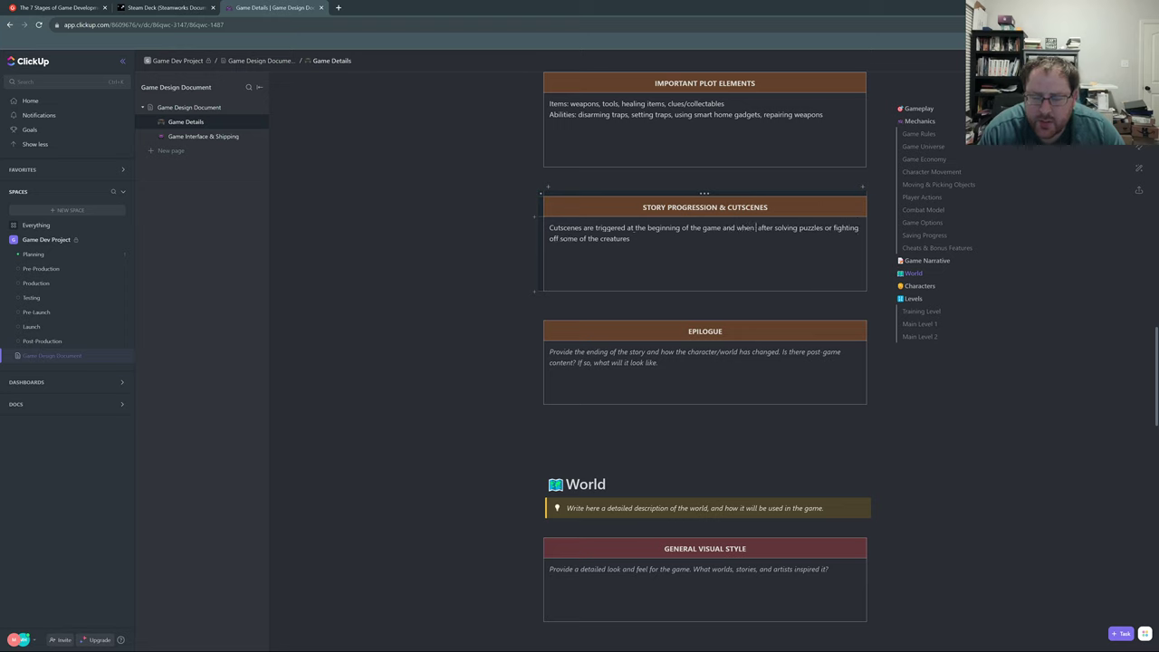
pyautogui.write('entering aa')
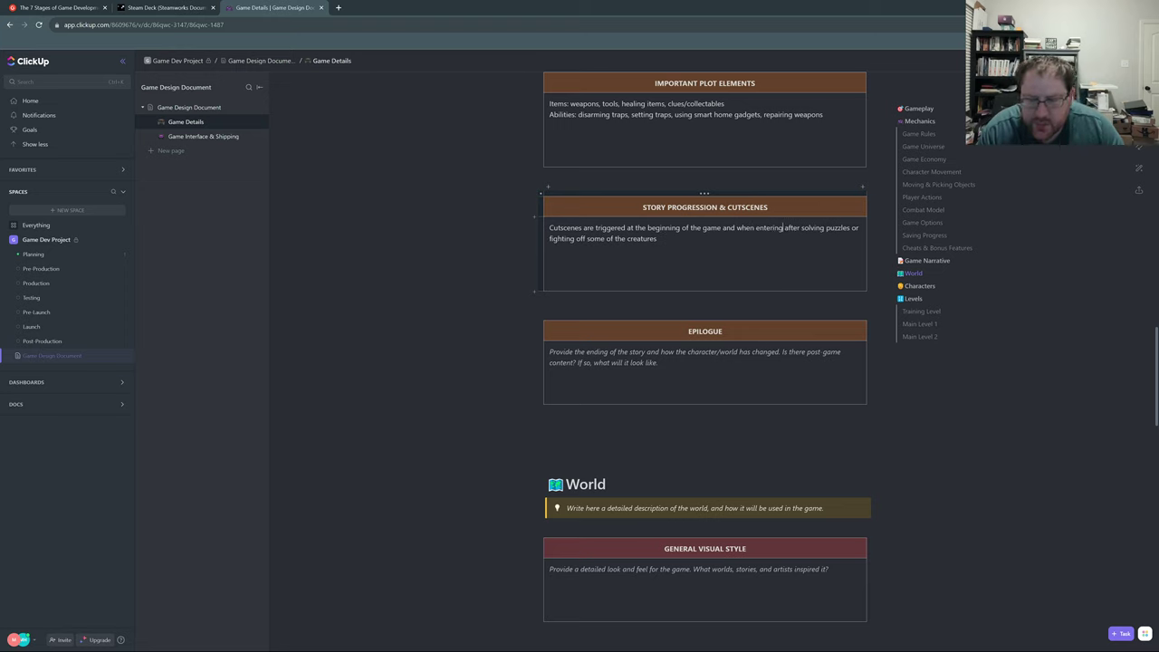
pyautogui.press('BackSpace')
pyautogui.write('new')
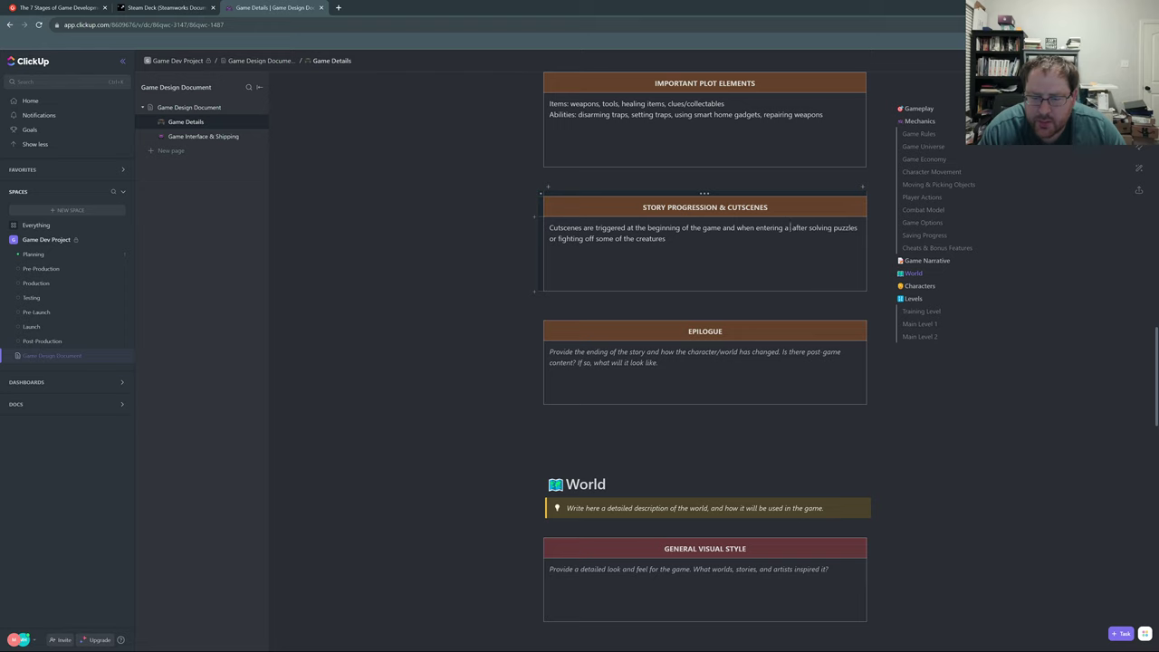
pyautogui.write(' area')
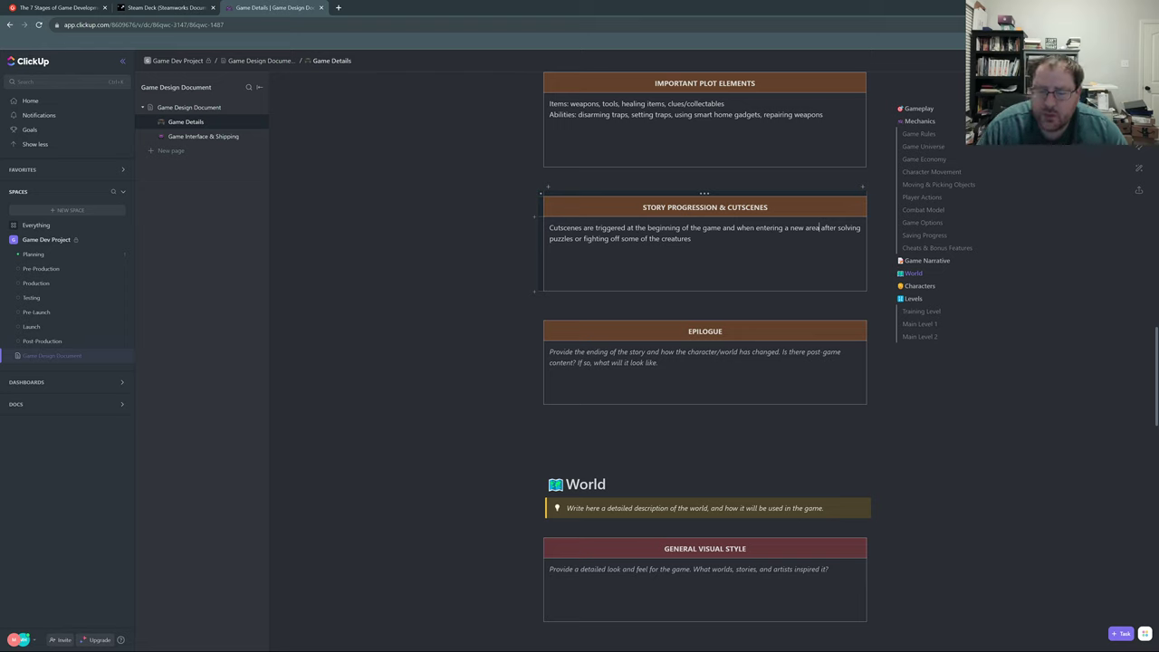
# - Replace the word "and" after "game" with a comma in the Story Progression & Cutscenes sentence
pyautogui.doubleClick(724, 227)
pyautogui.press('BackSpace')
pyautogui.press('BackSpace')
pyautogui.write(',')
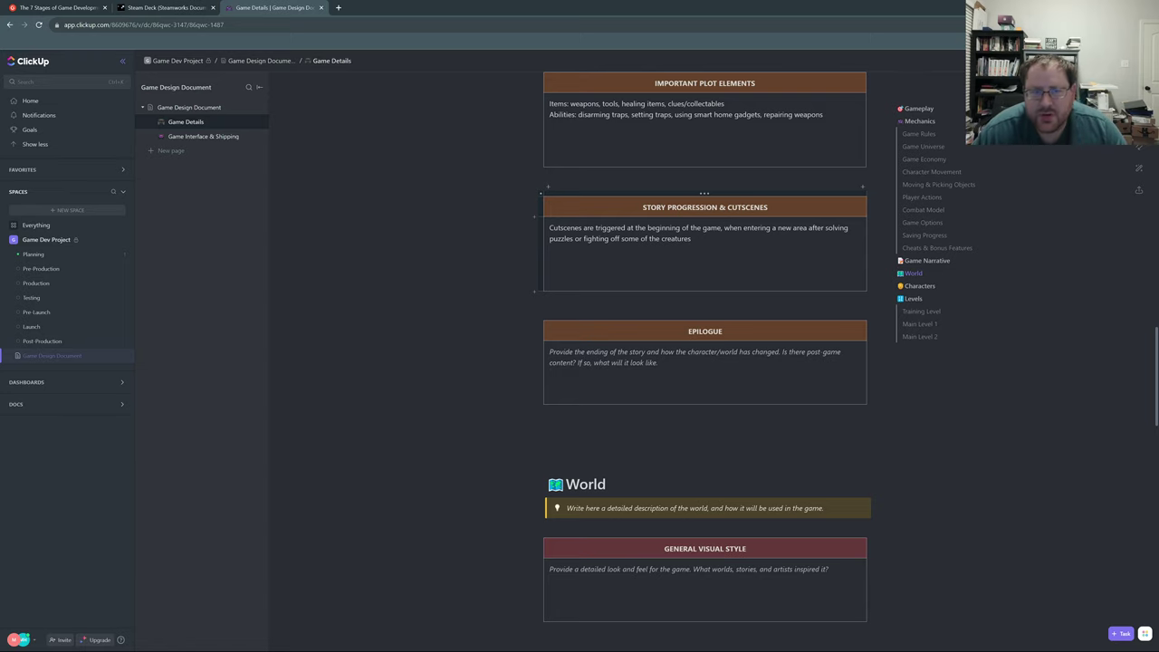
# - Replace the placeholder text in the Epilogue box with "Main character escapes all of the areas and"
pyautogui.scroll(-2, 704, 347)
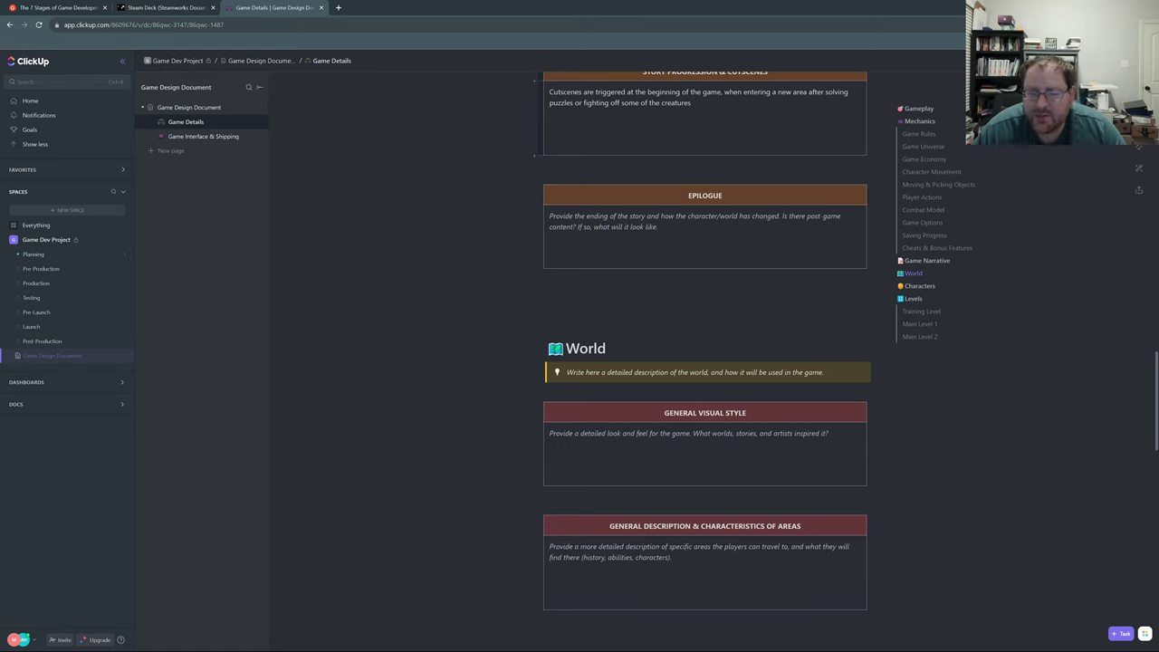
pyautogui.click(723, 91)
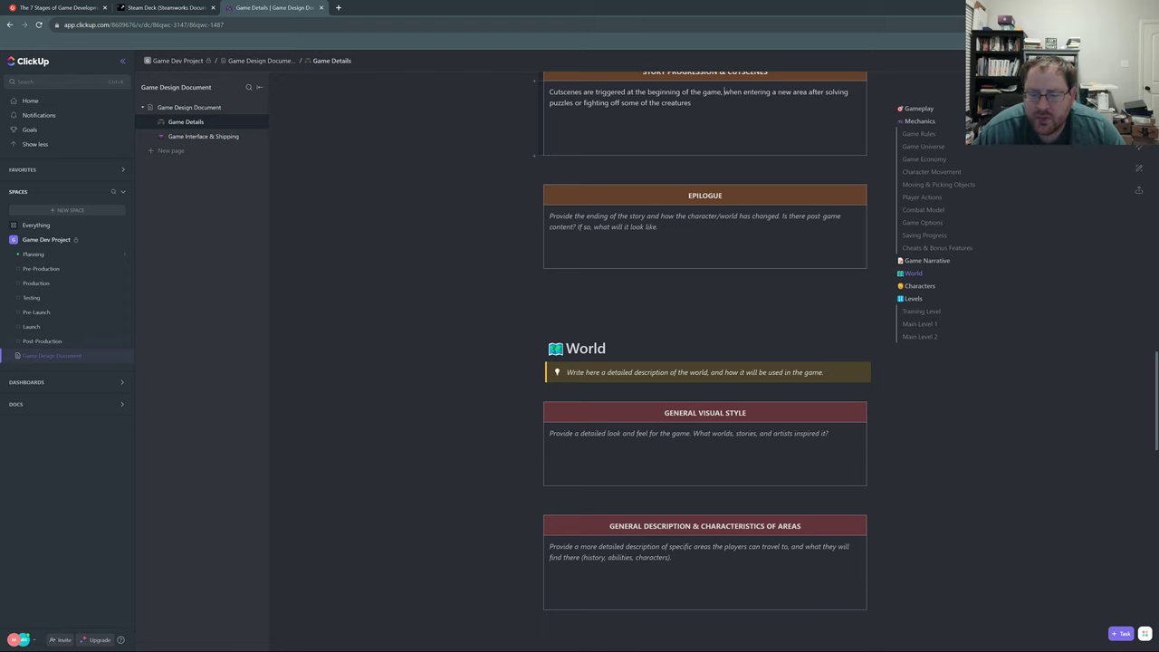
pyautogui.moveTo(658, 227); pyautogui.dragTo(548, 216)
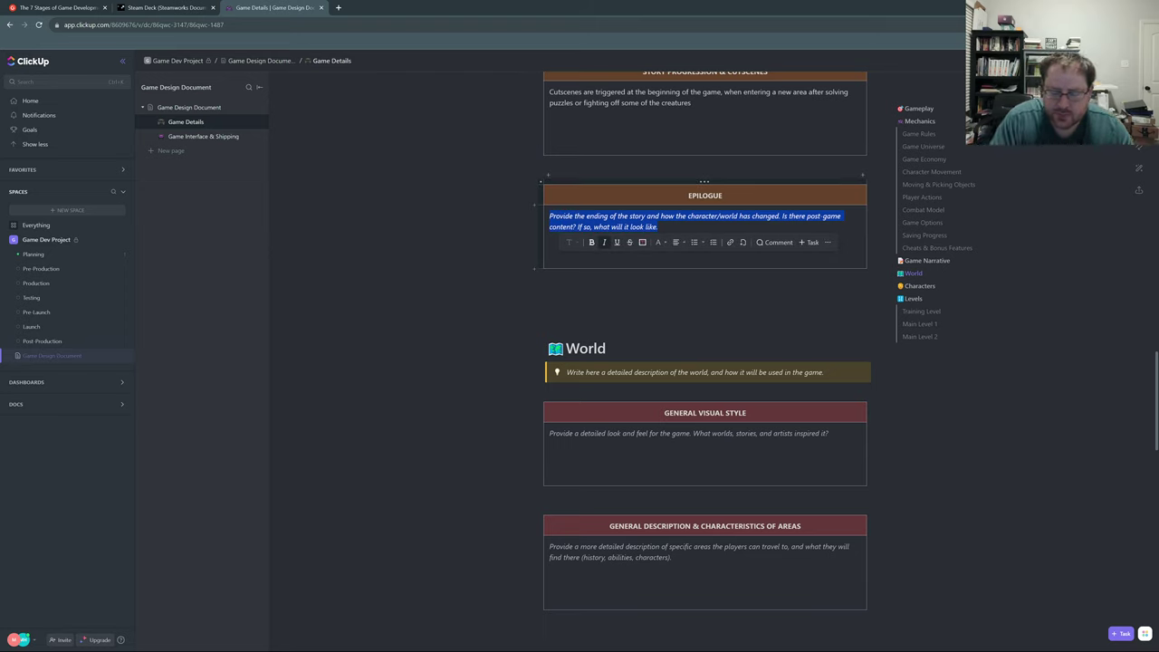
pyautogui.press('BackSpace')
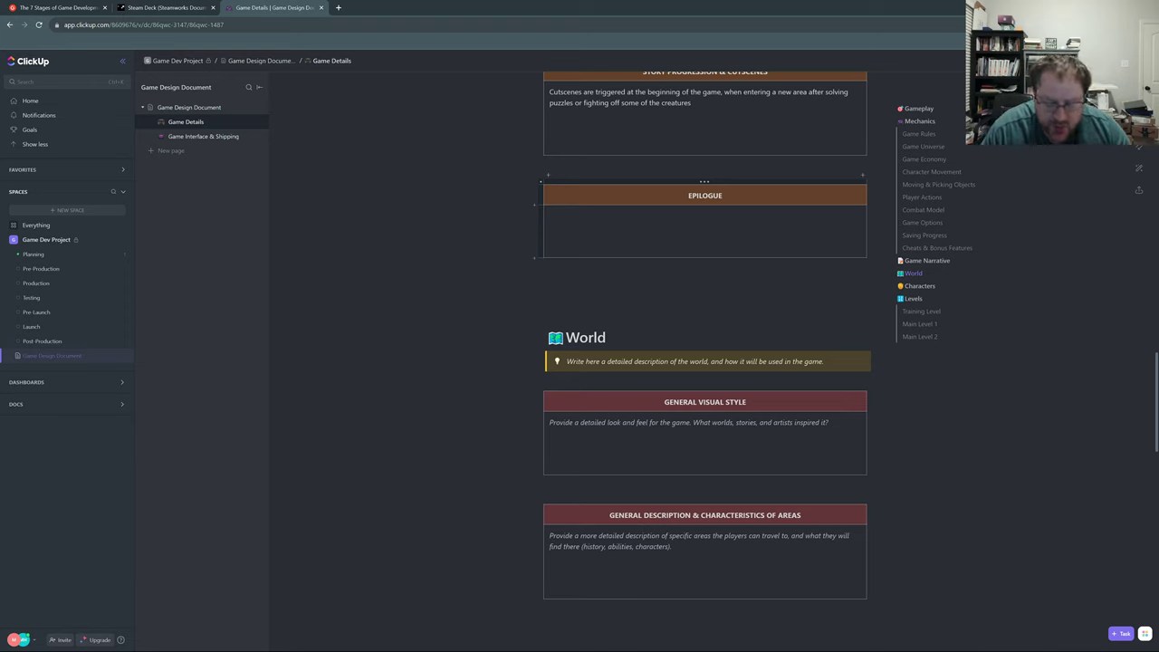
pyautogui.write('Main ch')
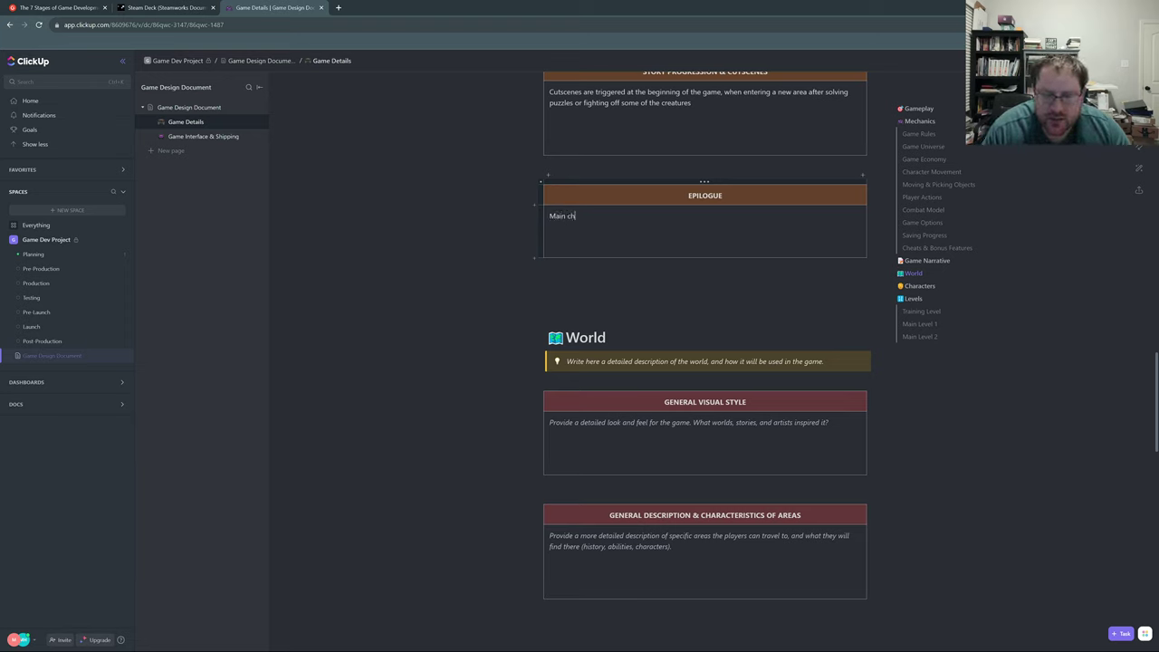
pyautogui.write('aracter esc')
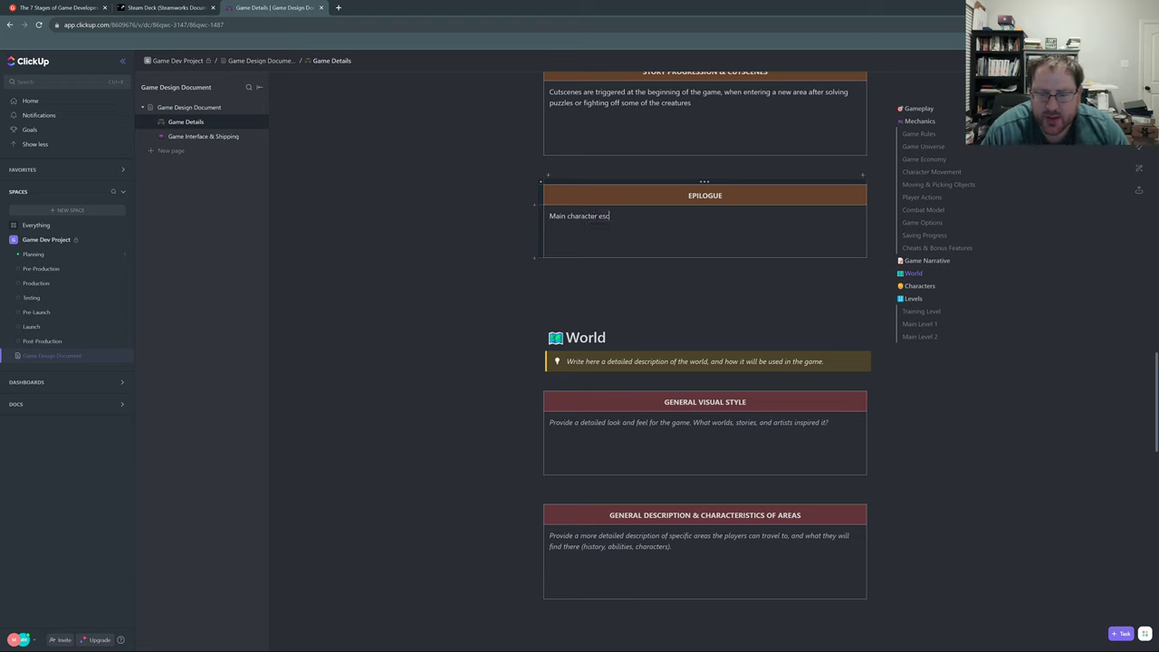
pyautogui.write('apes ')
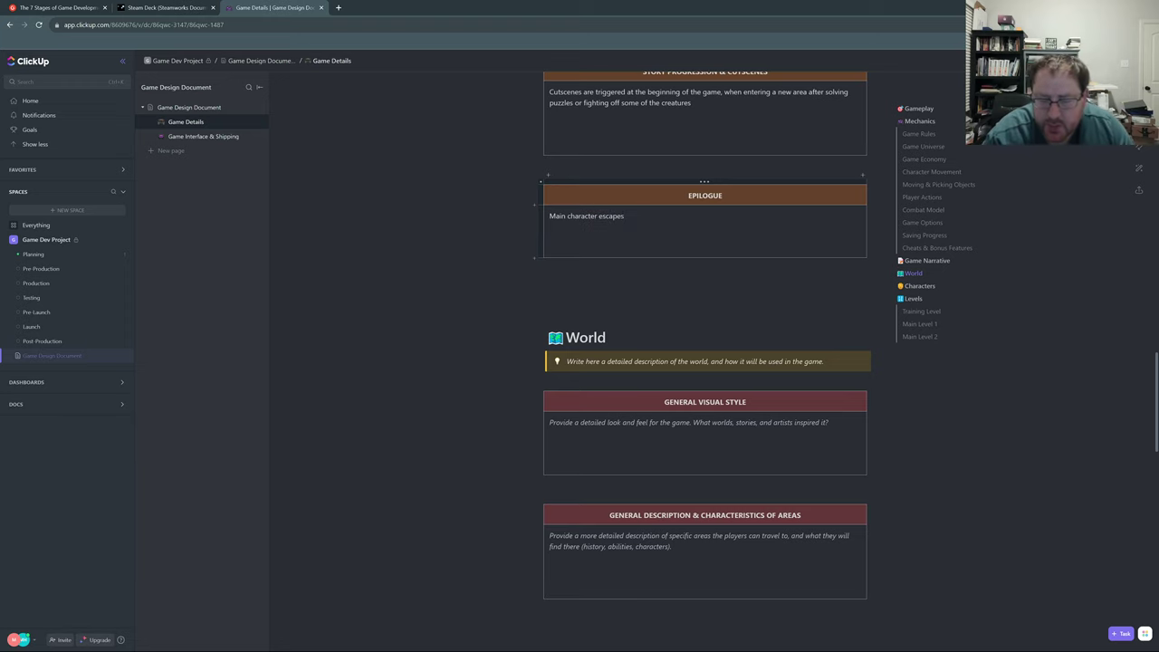
pyautogui.write('all of t')
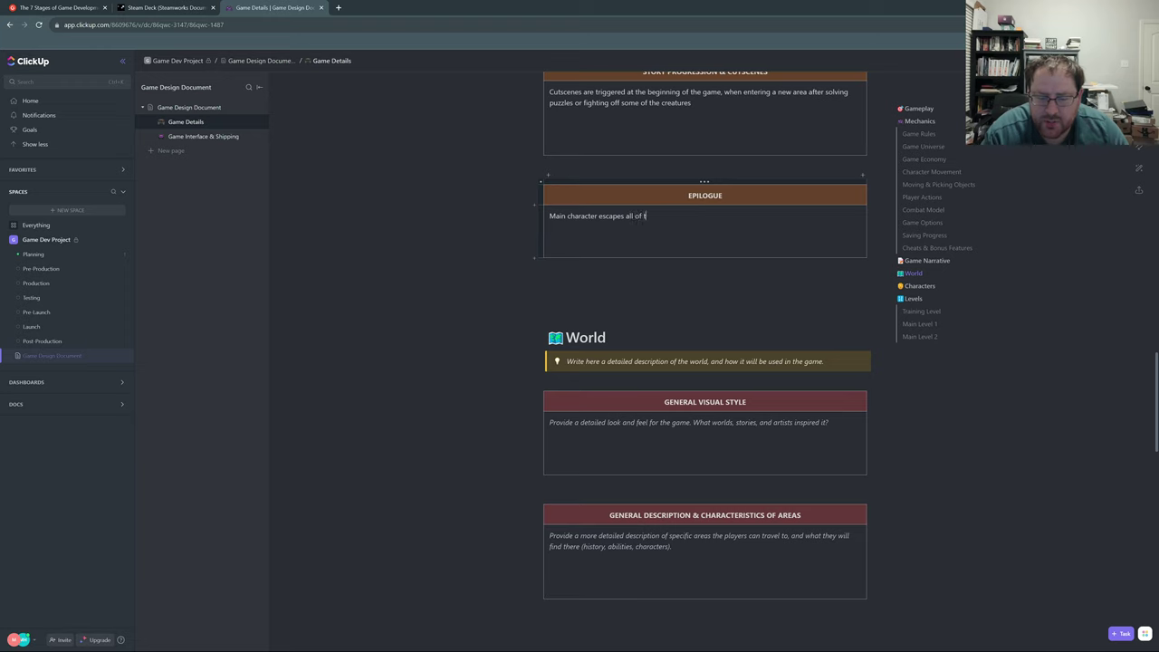
pyautogui.write('he areas')
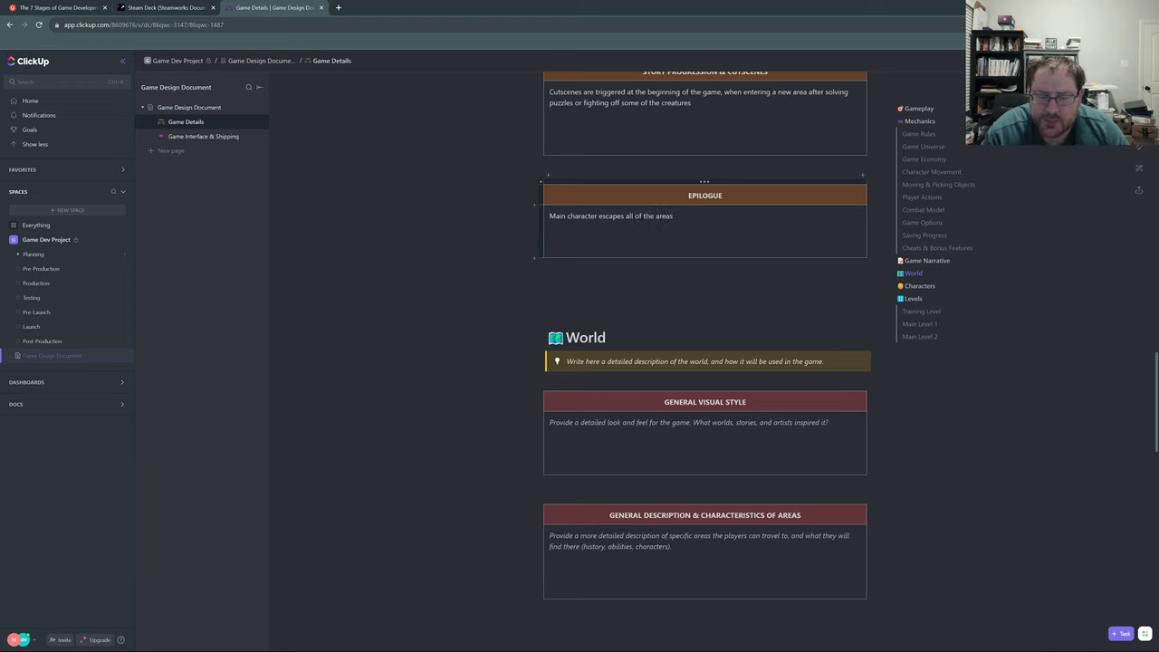
pyautogui.write(' and')
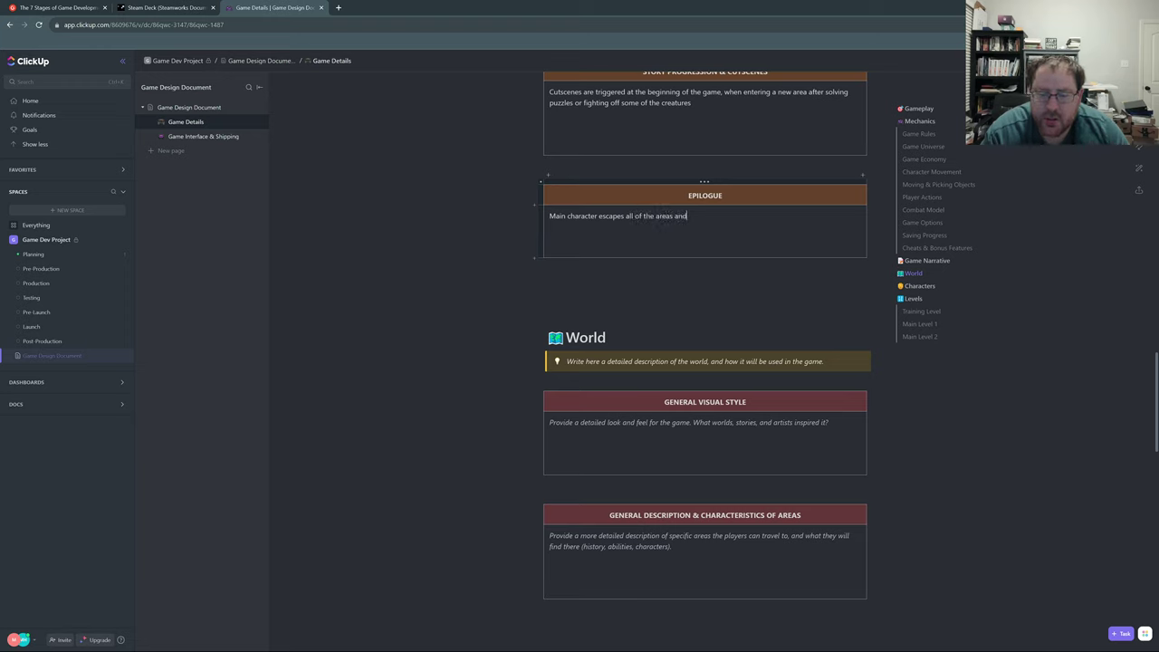
pyautogui.write(' receives')
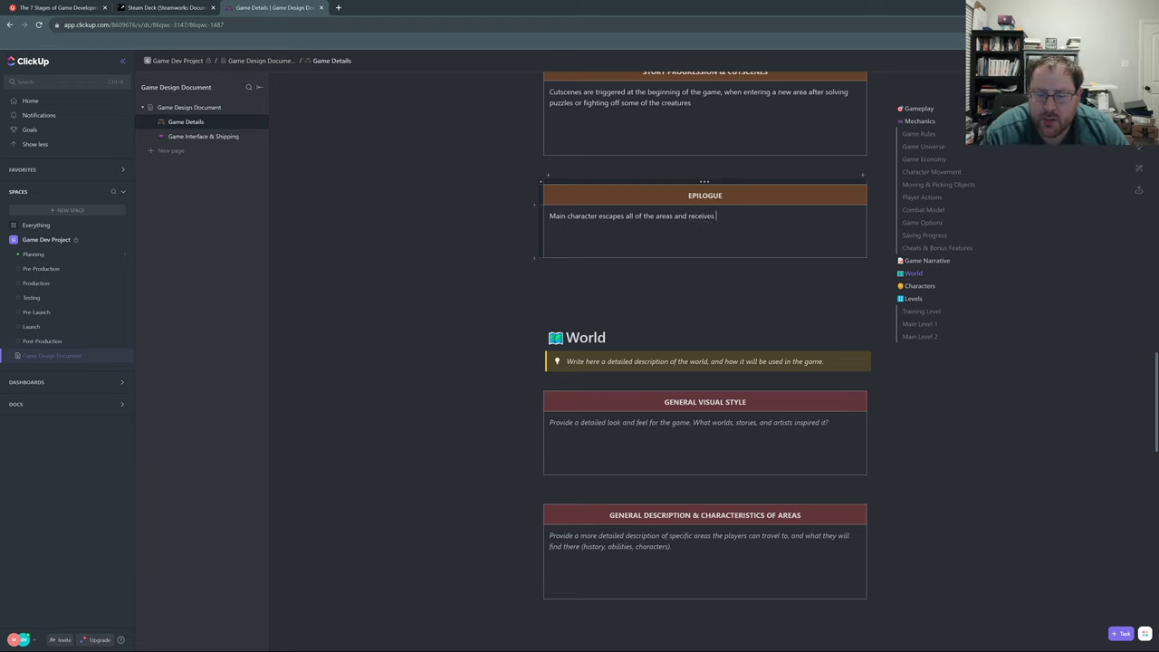
pyautogui.press('BackSpace')
pyautogui.press('BackSpace')
pyautogui.press('BackSpace')
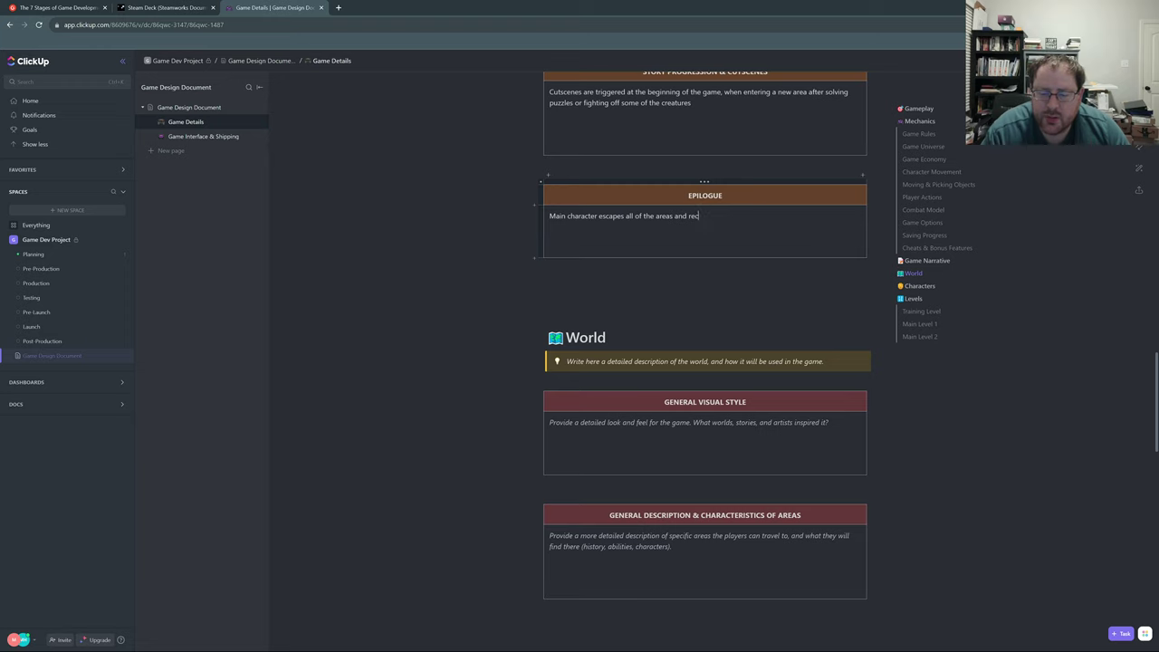
pyautogui.press('BackSpace')
pyautogui.press('BackSpace')
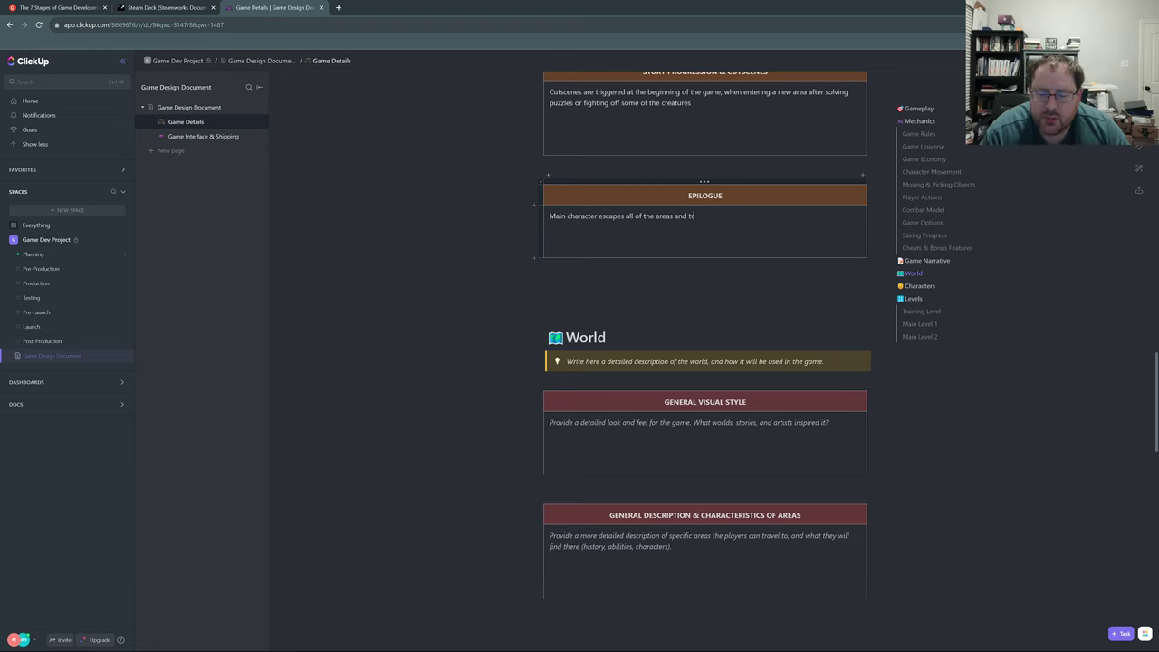
pyautogui.press('BackSpace')
# - Finish the Epilogue sentence with "goes looking for the mysterious caller"
pyautogui.write('goes i')
pyautogui.write('ook')
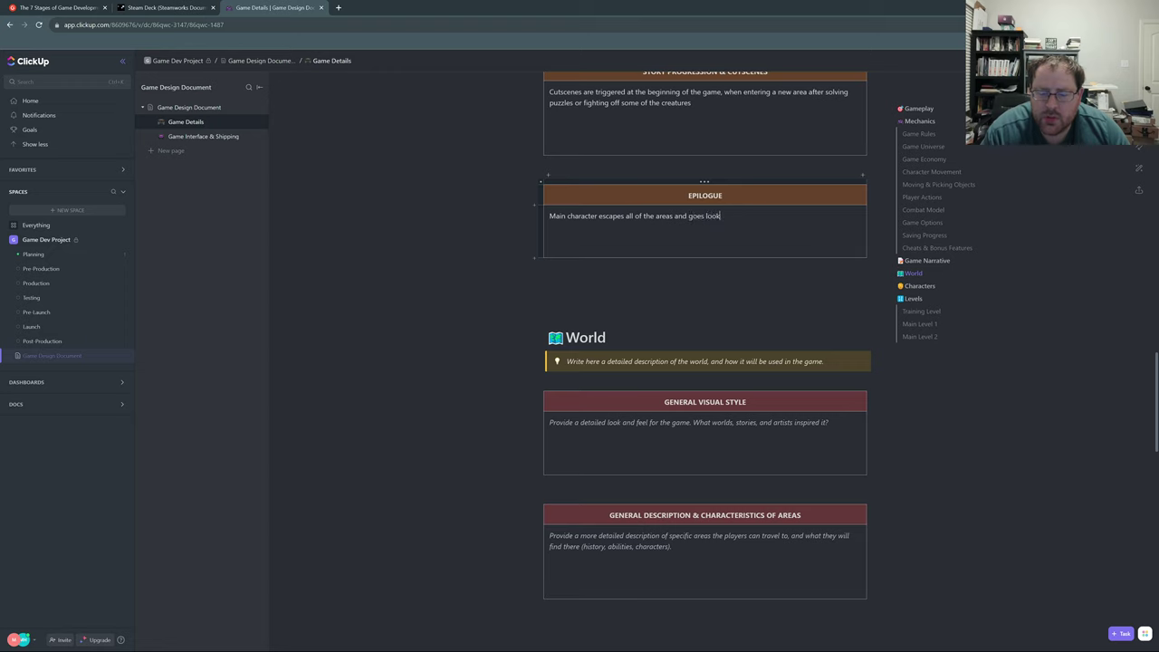
pyautogui.write('ing for the')
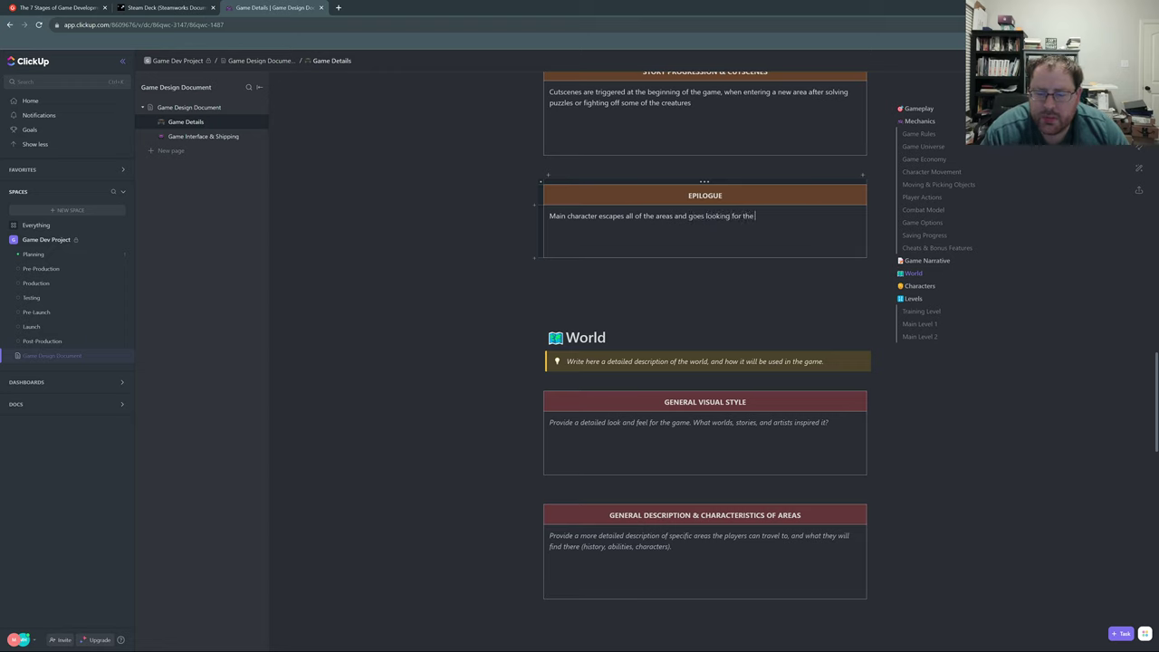
pyautogui.write(' mysterious caller')
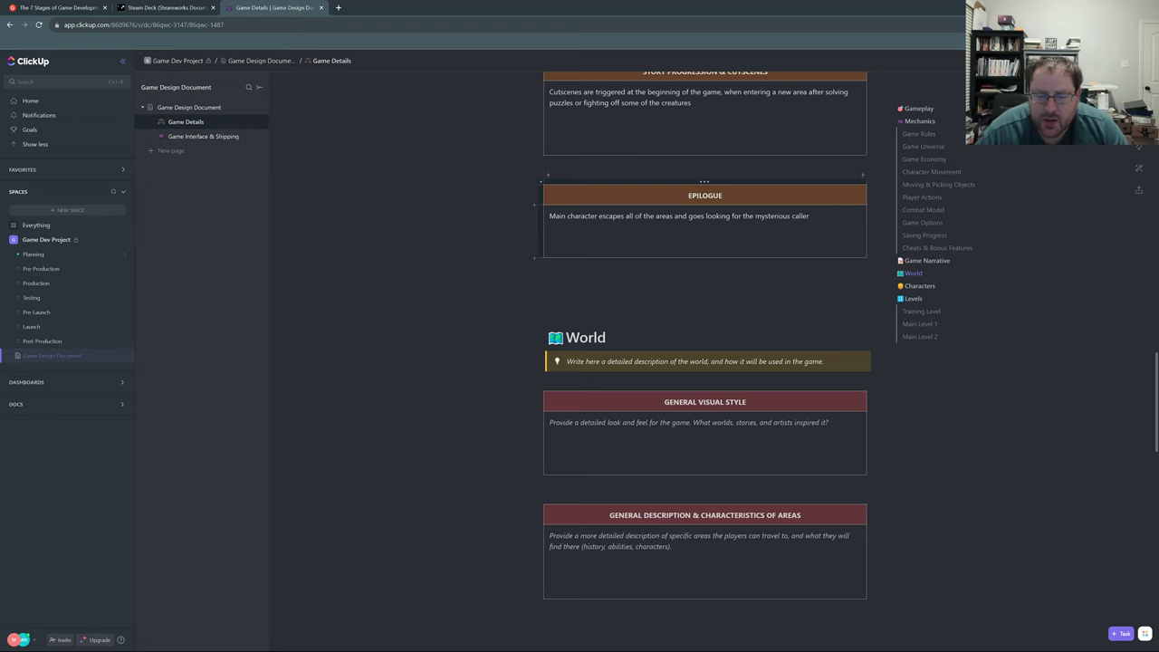
pyautogui.scroll(-3, 704, 350)
pyautogui.scroll(-1, 704, 351)
pyautogui.scroll(1, 705, 350)
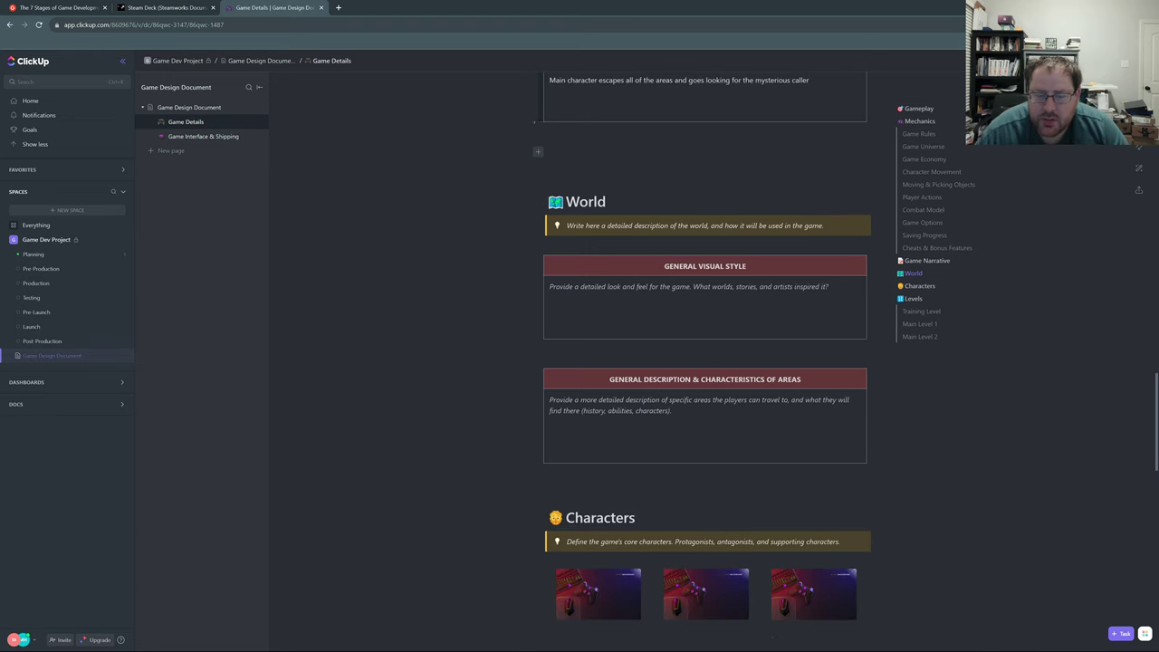
pyautogui.scroll(2, 704, 350)
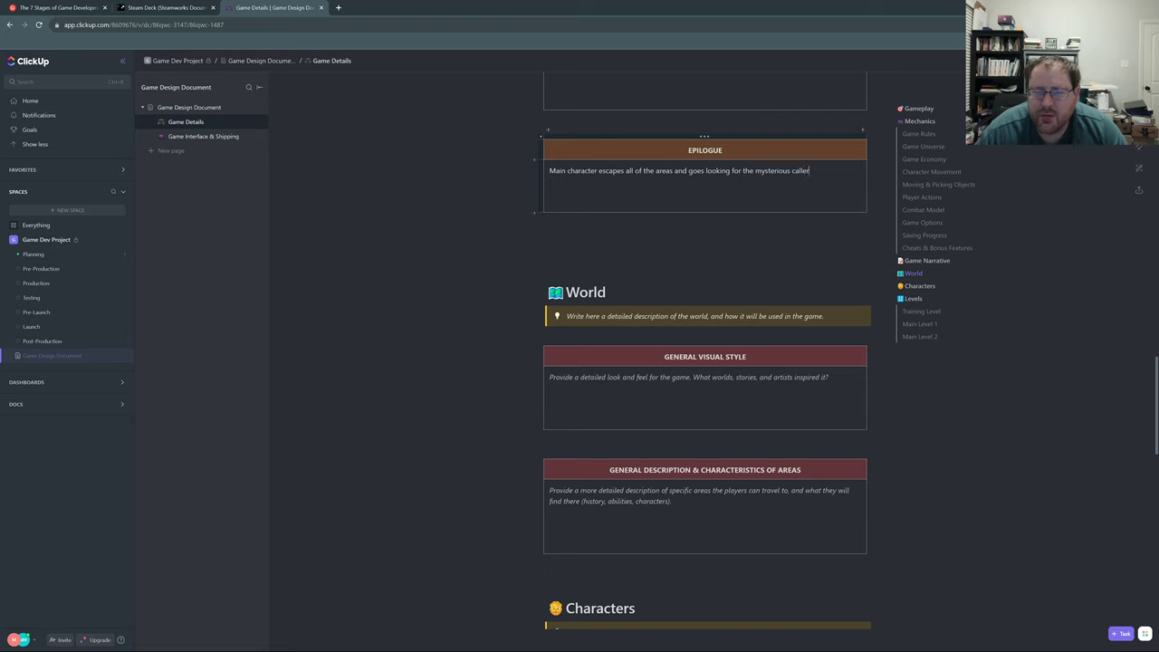
pyautogui.tripleClick(643, 170)
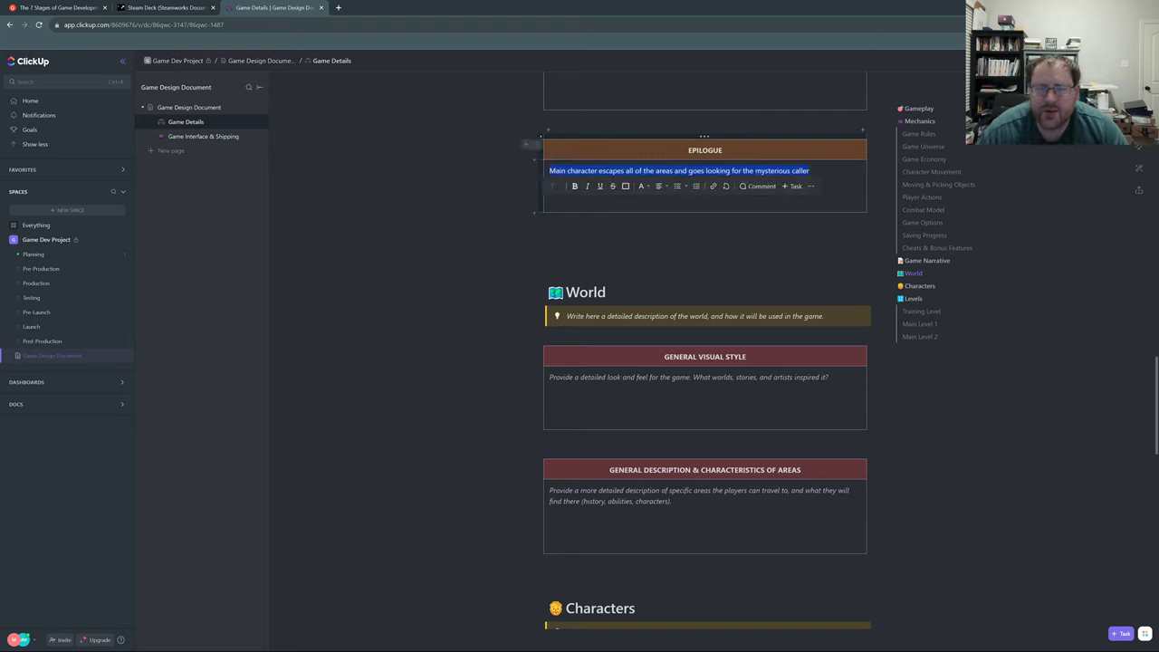
pyautogui.click(579, 230)
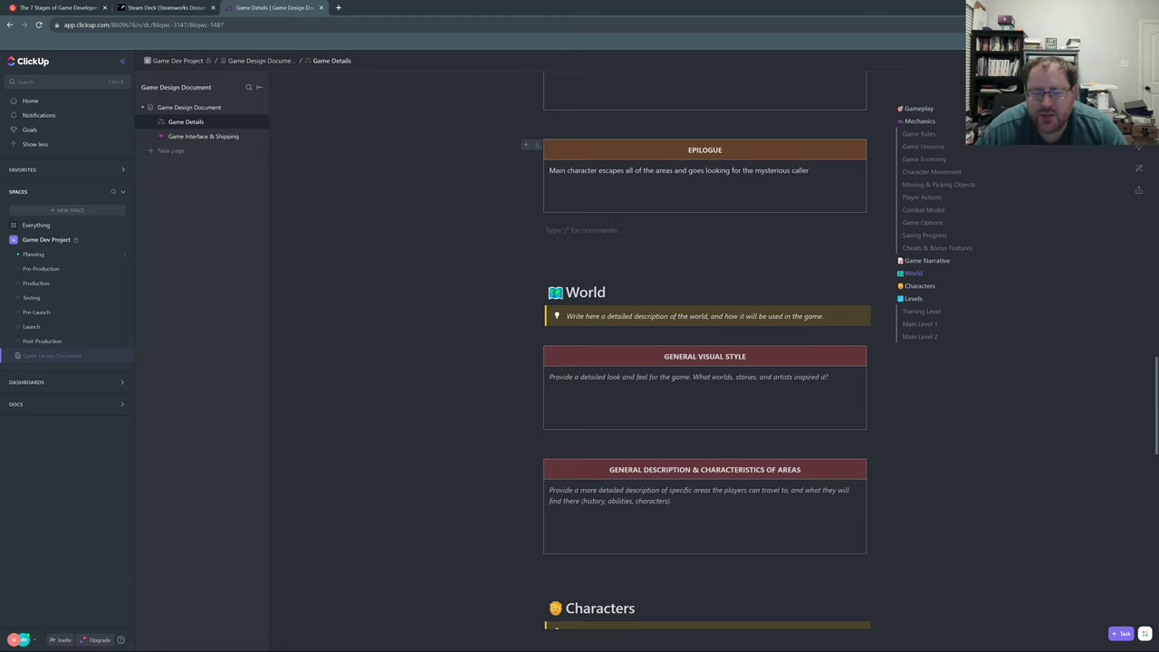
# - Replace the placeholder text in the World section's General Visual Style box with "Dark, gritty,"
pyautogui.scroll(-3, 707, 353)
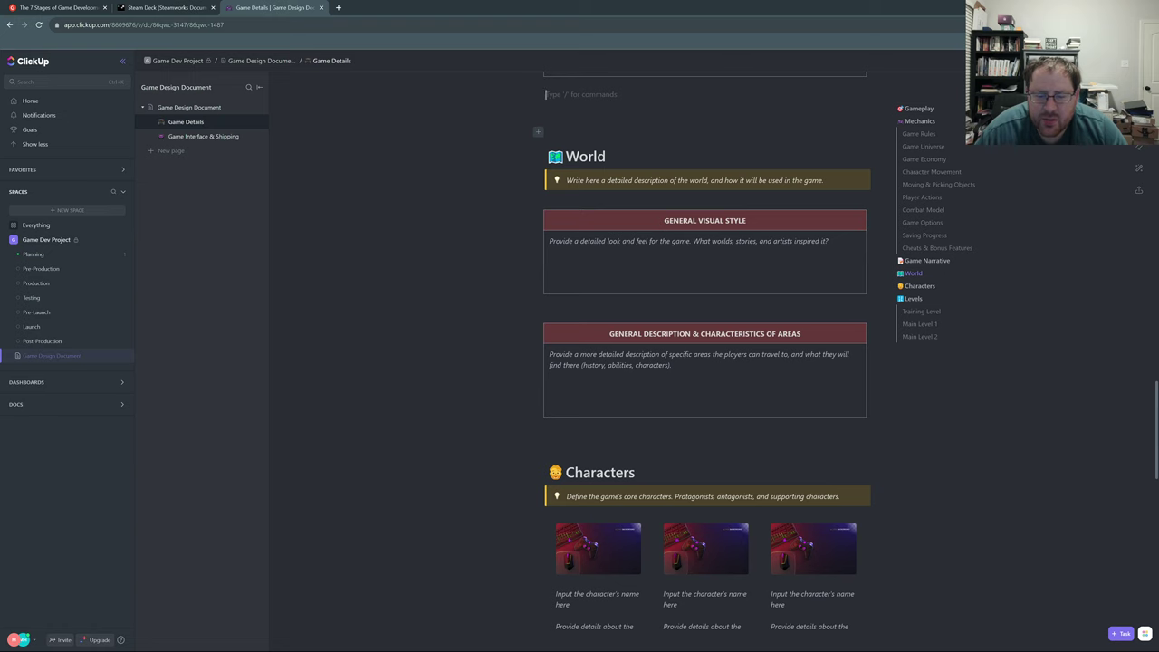
pyautogui.scroll(-1, 706, 353)
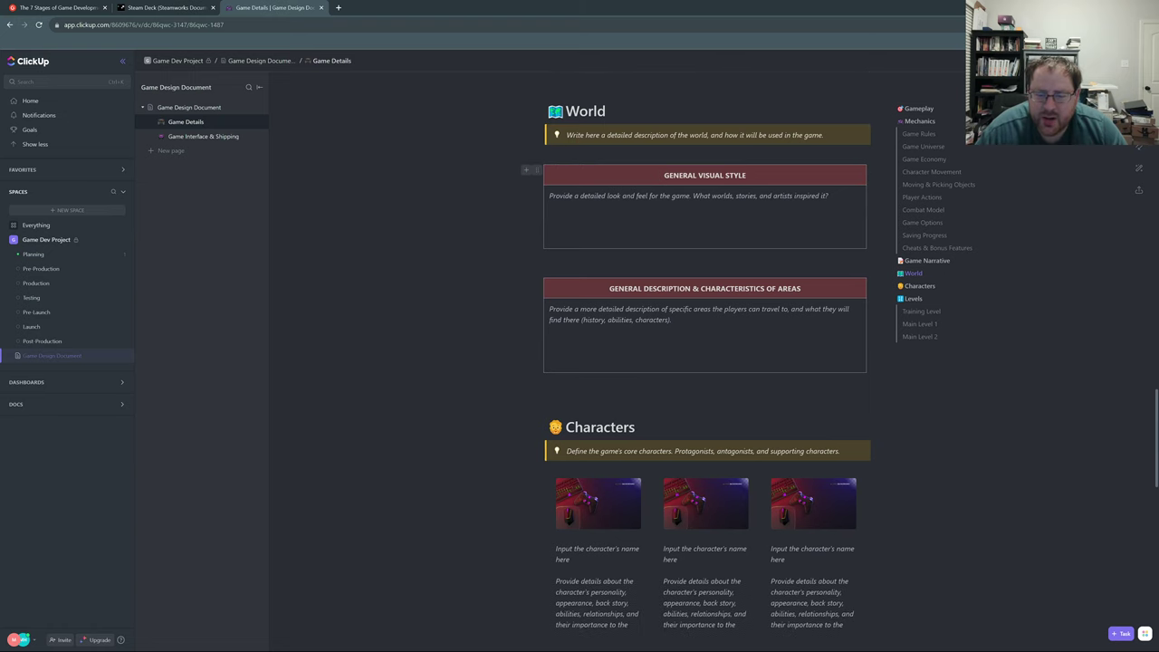
pyautogui.moveTo(829, 197); pyautogui.dragTo(541, 187)
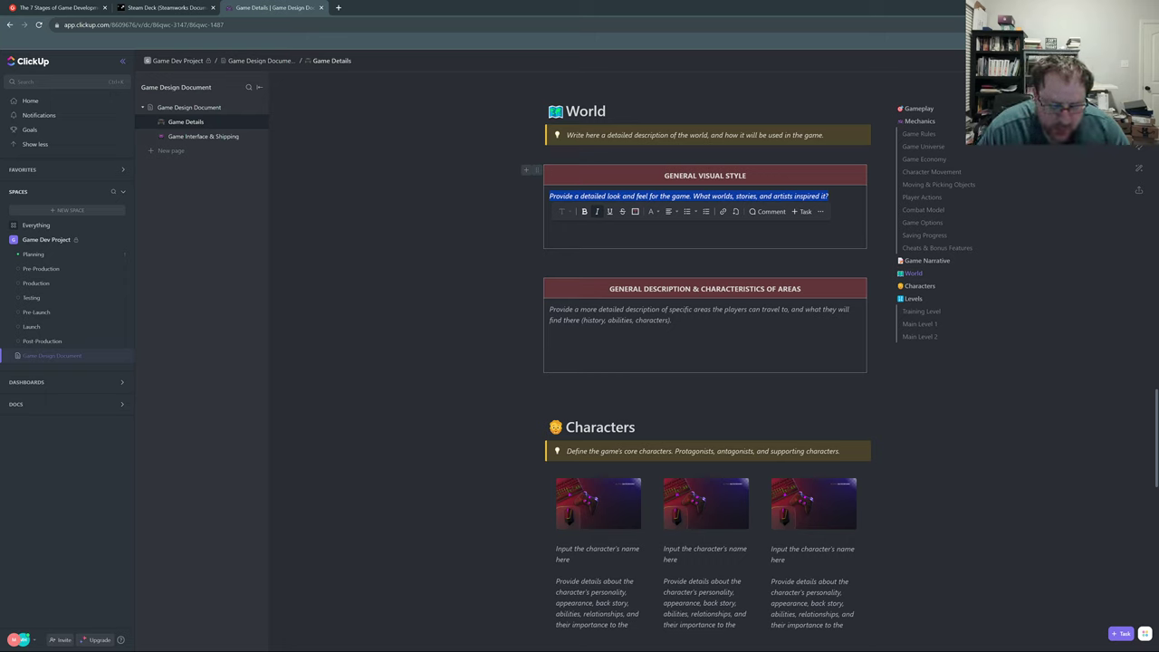
pyautogui.write('d')
pyautogui.press('BackSpace')
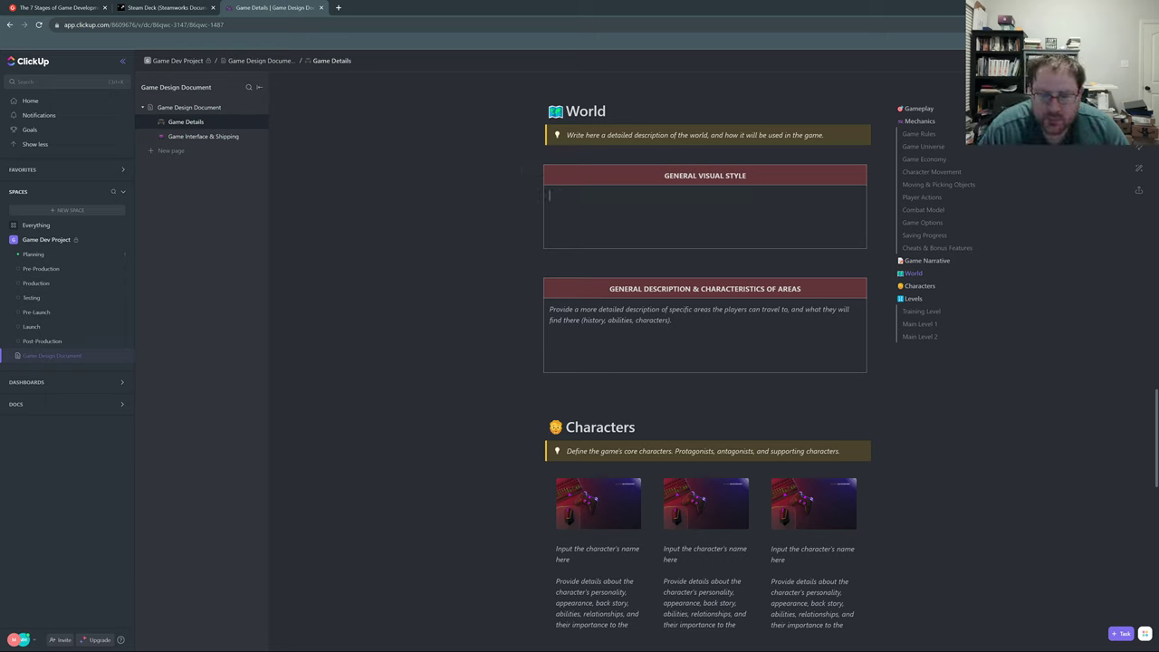
pyautogui.write('Dark, g')
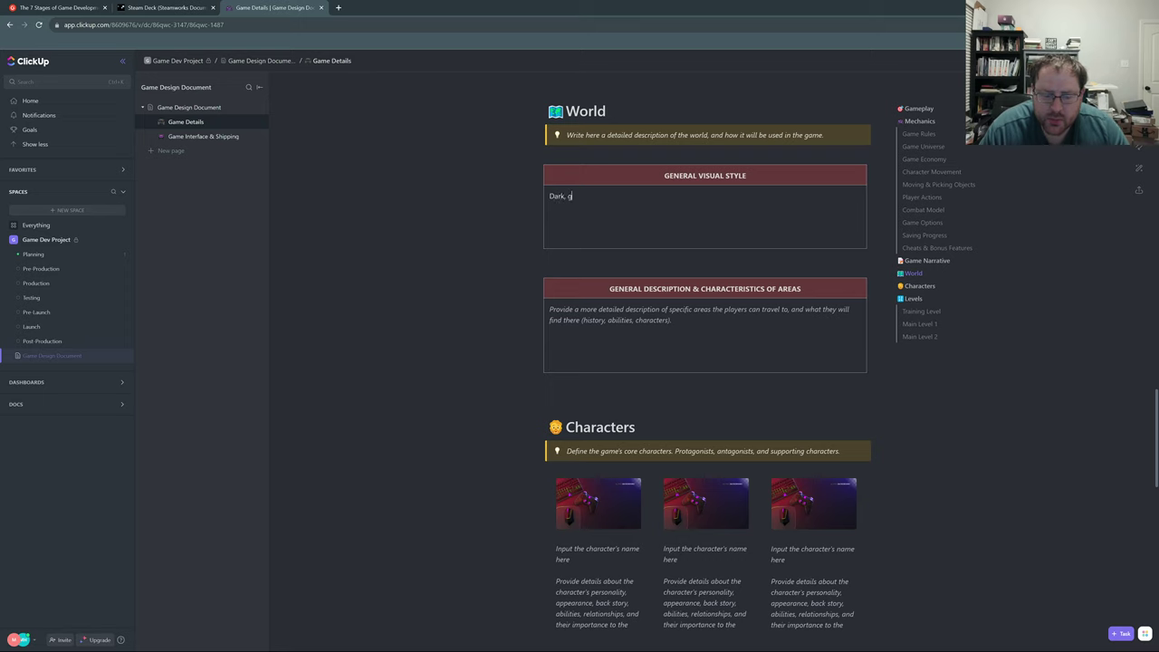
pyautogui.write('ritty,')
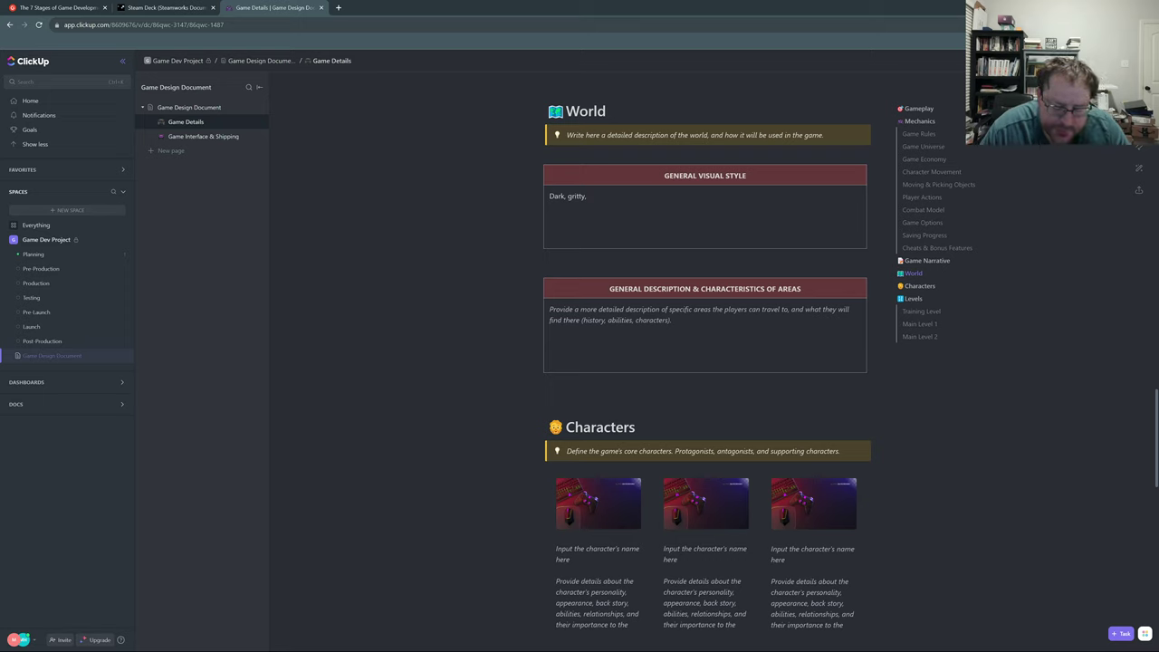
# - Reword the General Visual Style entry in the World section as "Dark and gritty"
pyautogui.press('BackSpace')
pyautogui.press('BackSpace')
pyautogui.press('BackSpace')
pyautogui.press('BackSpace')
pyautogui.press('BackSpace')
pyautogui.press('BackSpace')
pyautogui.press('BackSpace')
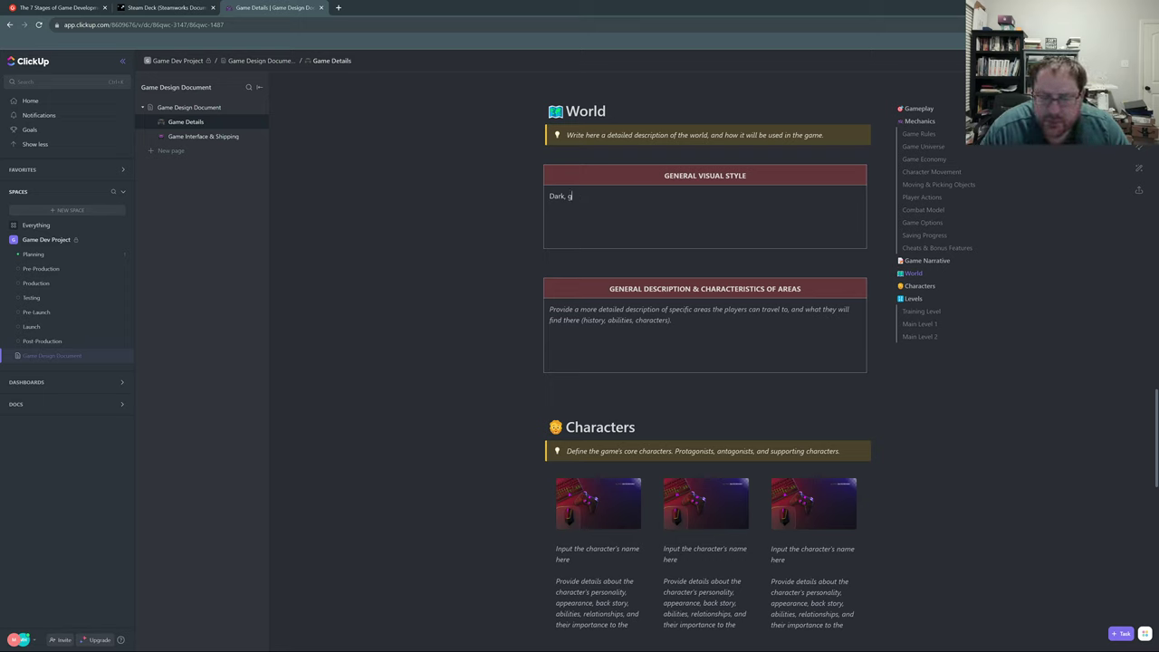
pyautogui.write('and gritty')
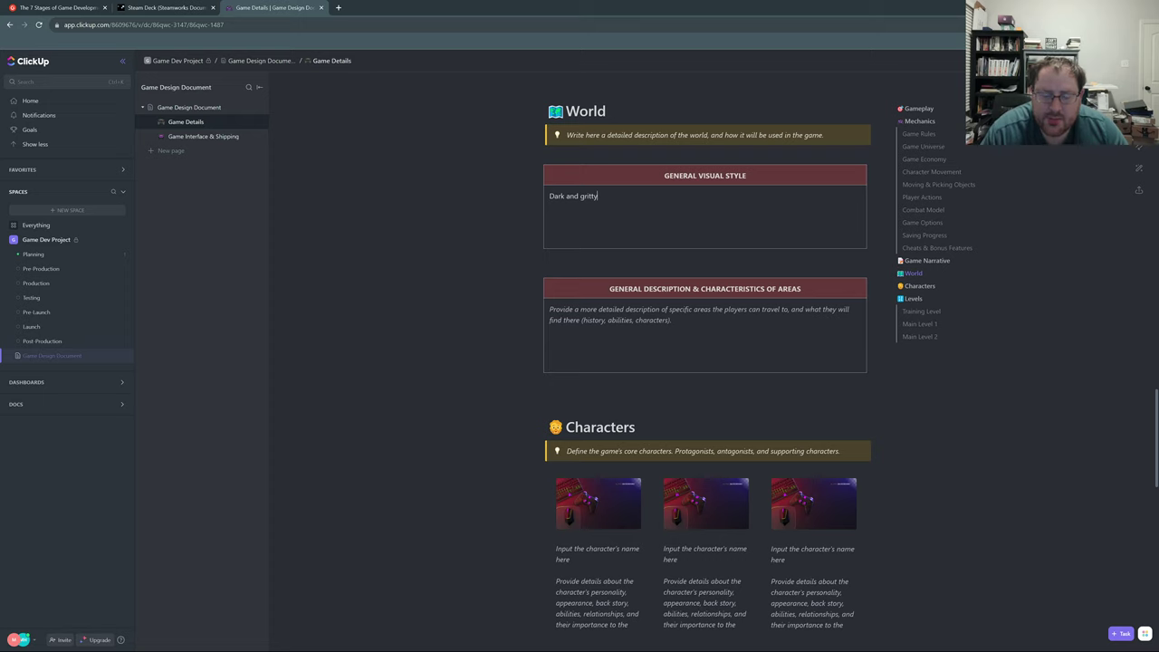
pyautogui.write('t')
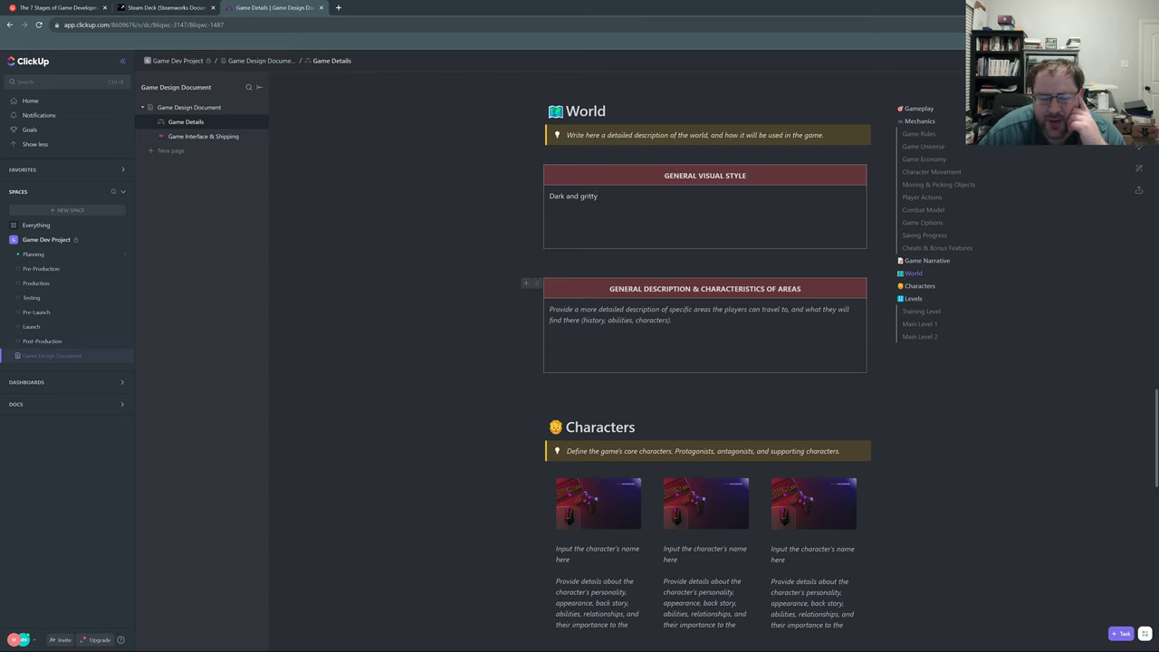
# - Delete the placeholder text in the General Description & Characteristics of Areas box
pyautogui.hotkey('shift', 'Left')
pyautogui.hotkey('shift', 'Left')
pyautogui.hotkey('shift', 'Left')
pyautogui.hotkey('shift', 'Left')
pyautogui.hotkey('shift', 'Left')
pyautogui.hotkey('shift', 'Left')
pyautogui.hotkey('shift', 'Left')
pyautogui.hotkey('shift', 'Left')
pyautogui.hotkey('shift', 'Left')
pyautogui.hotkey('shift', 'Left')
pyautogui.hotkey('shift', 'Up')
pyautogui.hotkey('shift', 'Left')
pyautogui.hotkey('shift', 'Left')
pyautogui.hotkey('shift', 'Left')
pyautogui.hotkey('shift', 'Left')
pyautogui.hotkey('shift', 'Left')
pyautogui.hotkey('shift', 'Left')
pyautogui.hotkey('shift', 'Left')
pyautogui.hotkey('shift', 'Left')
pyautogui.hotkey('shift', 'Left')
pyautogui.hotkey('shift', 'Left')
pyautogui.hotkey('shift', 'Left')
pyautogui.hotkey('shift', 'Left')
pyautogui.hotkey('shift', 'Left')
pyautogui.hotkey('shift', 'Left')
pyautogui.hotkey('shift', 'Left')
pyautogui.hotkey('shift', 'Left')
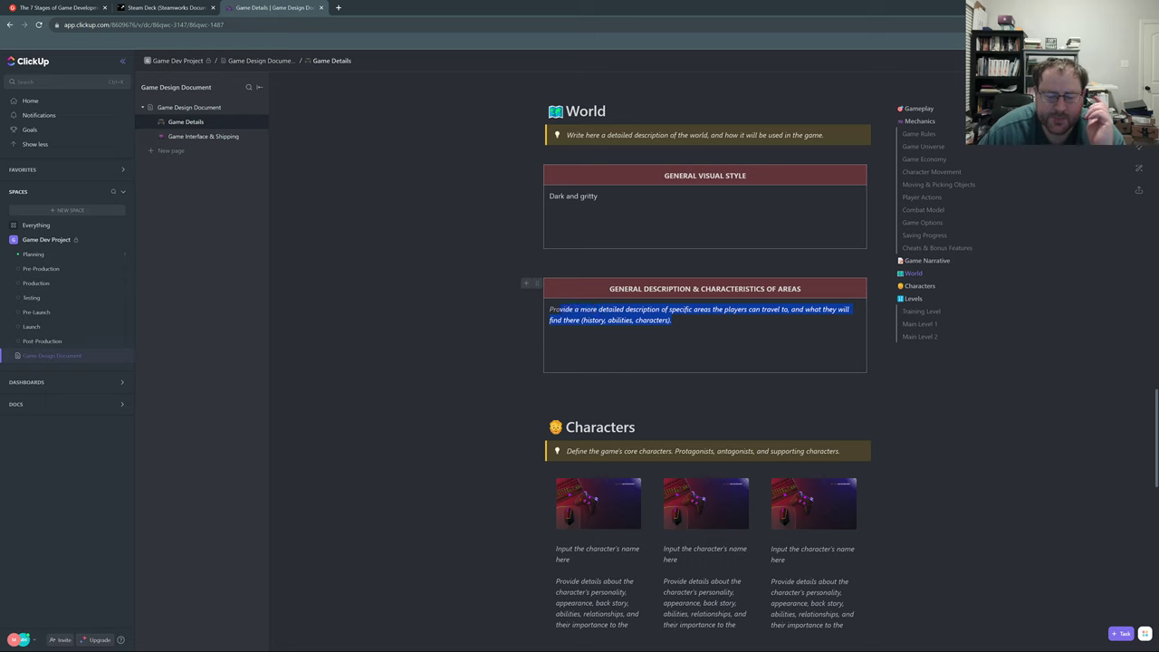
pyautogui.hotkey('shift', 'Left')
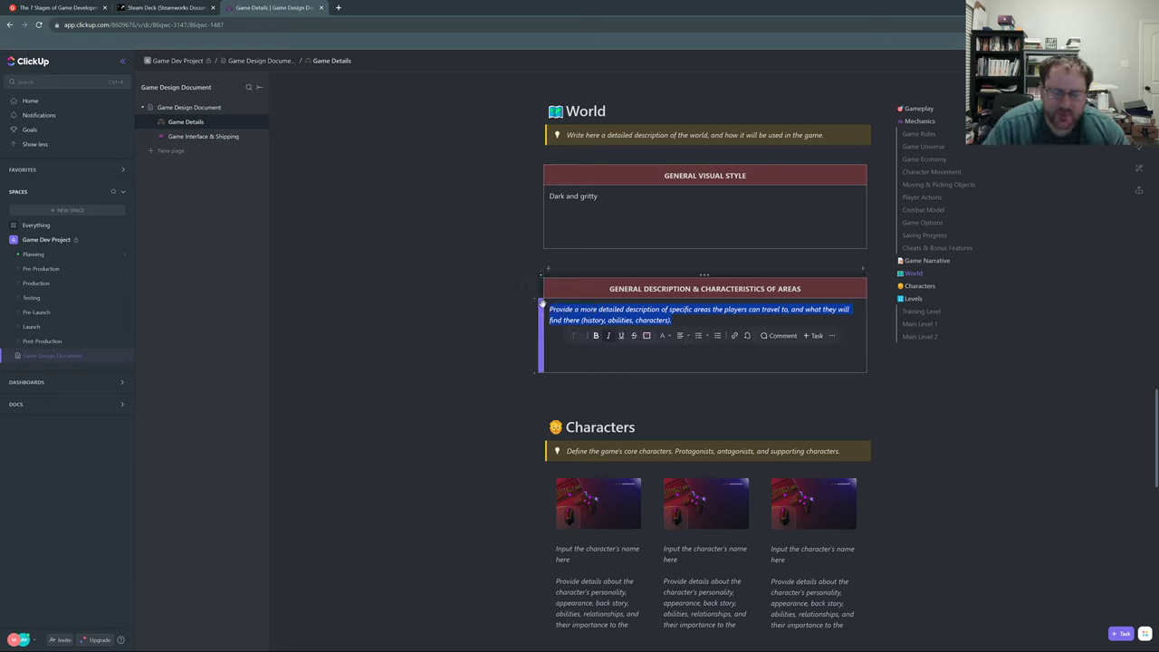
pyautogui.press('BackSpace')
pyautogui.write('Main chara')
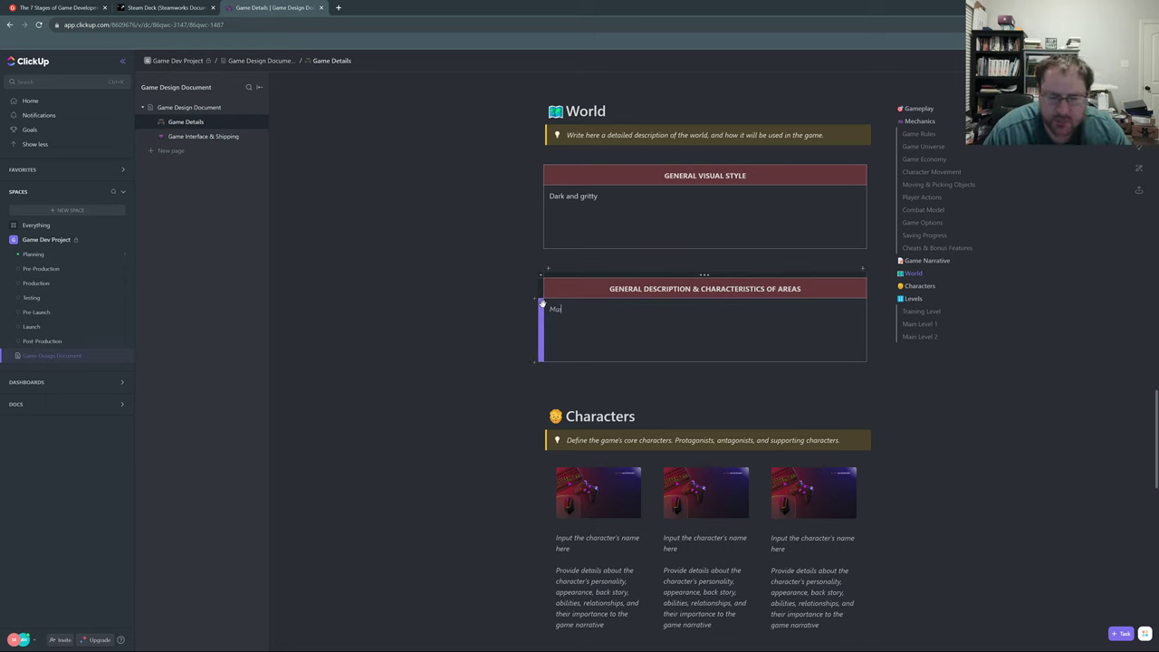
pyautogui.write('cter')
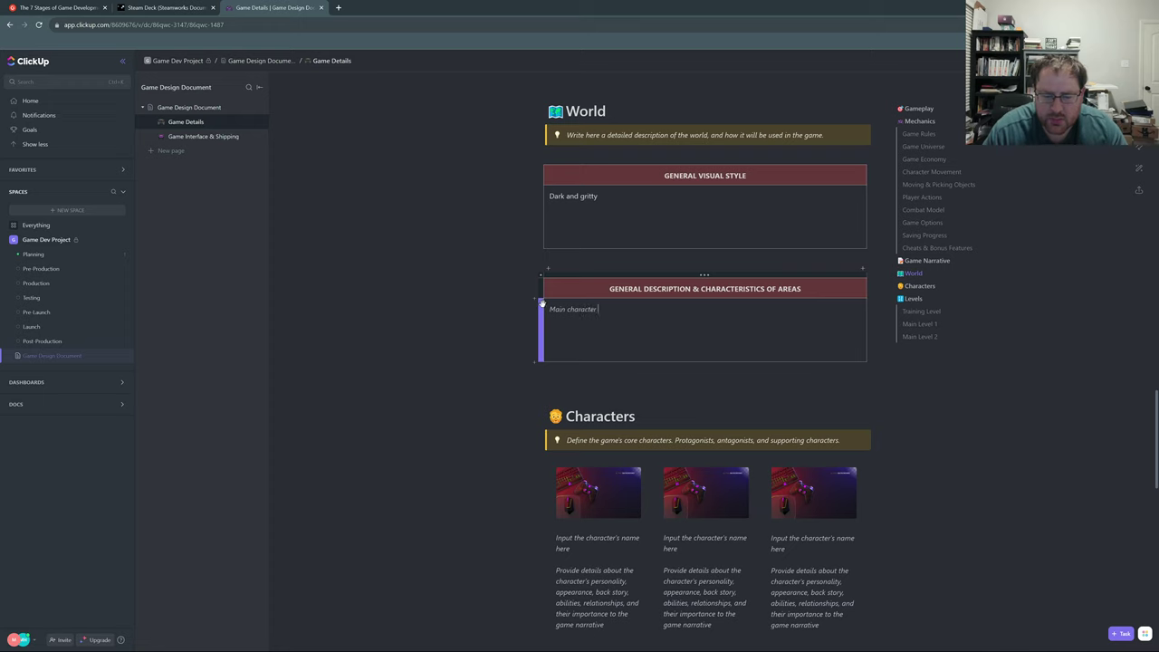
pyautogui.write(' is alone')
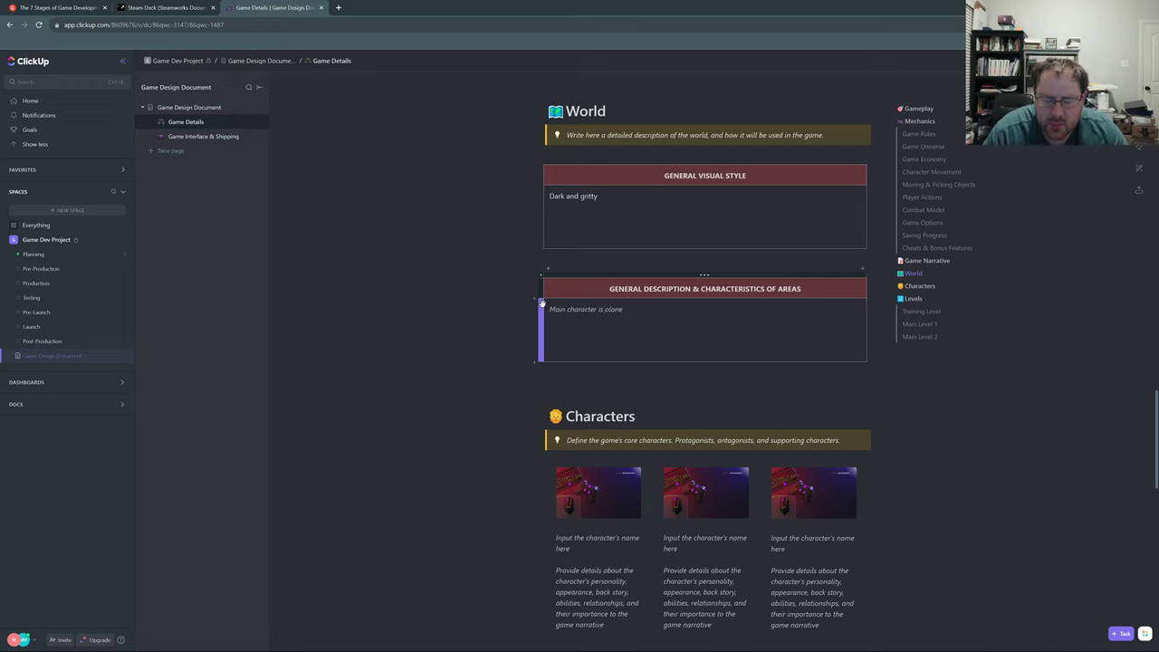
pyautogui.write(', and must ')
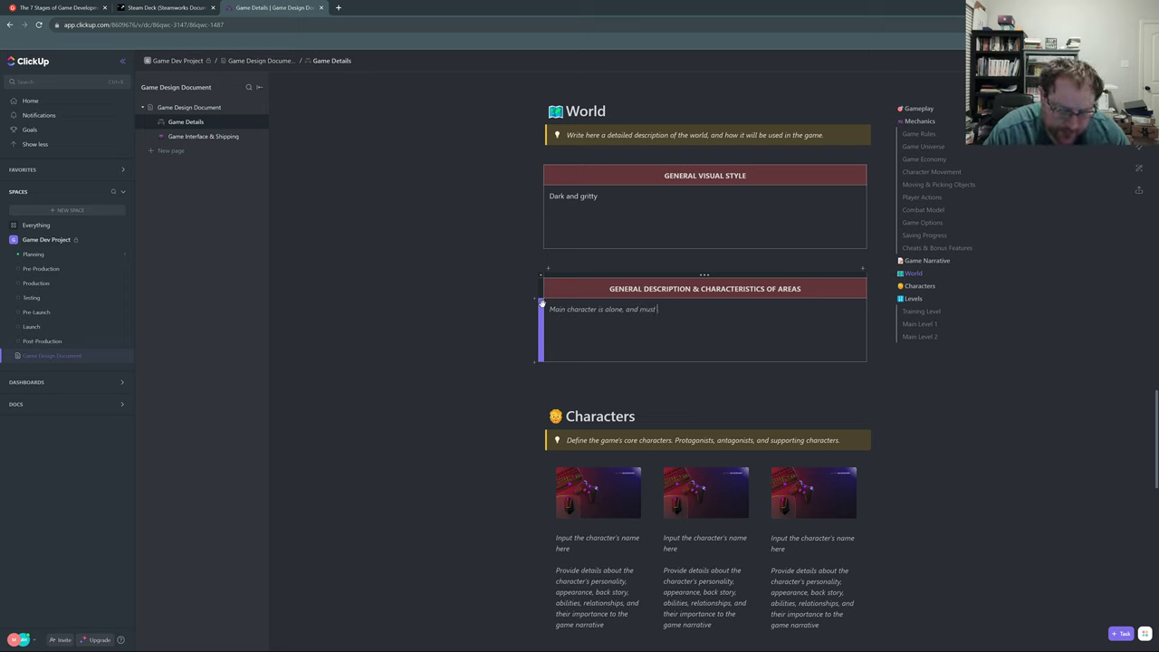
pyautogui.write('go throu')
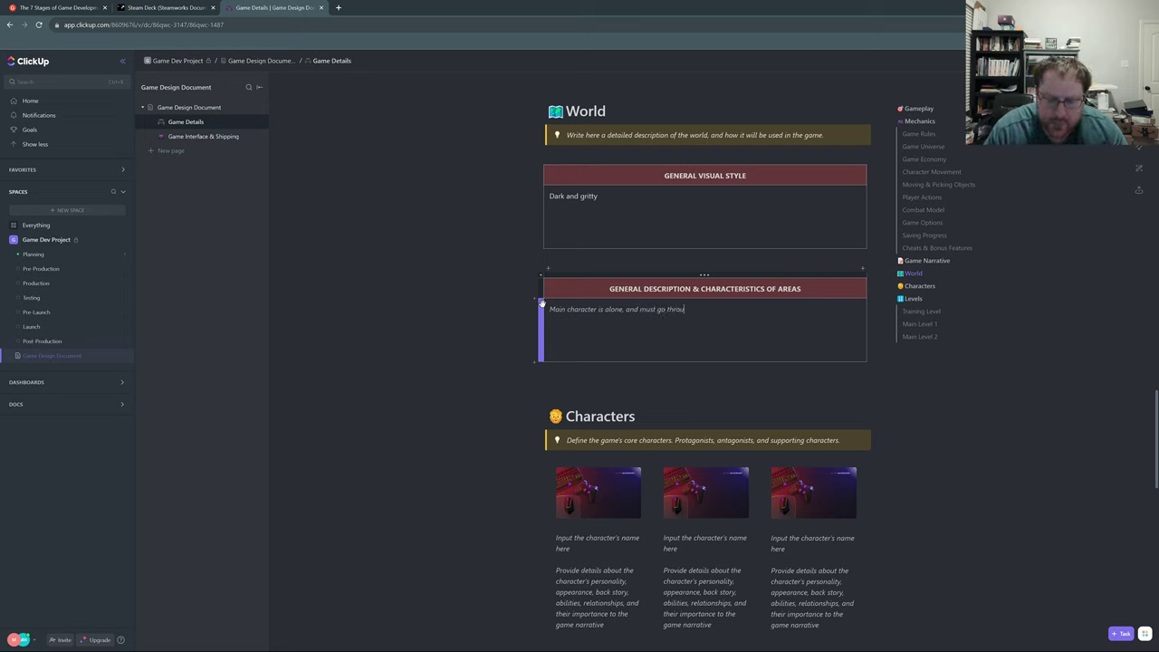
pyautogui.write('gh each ro')
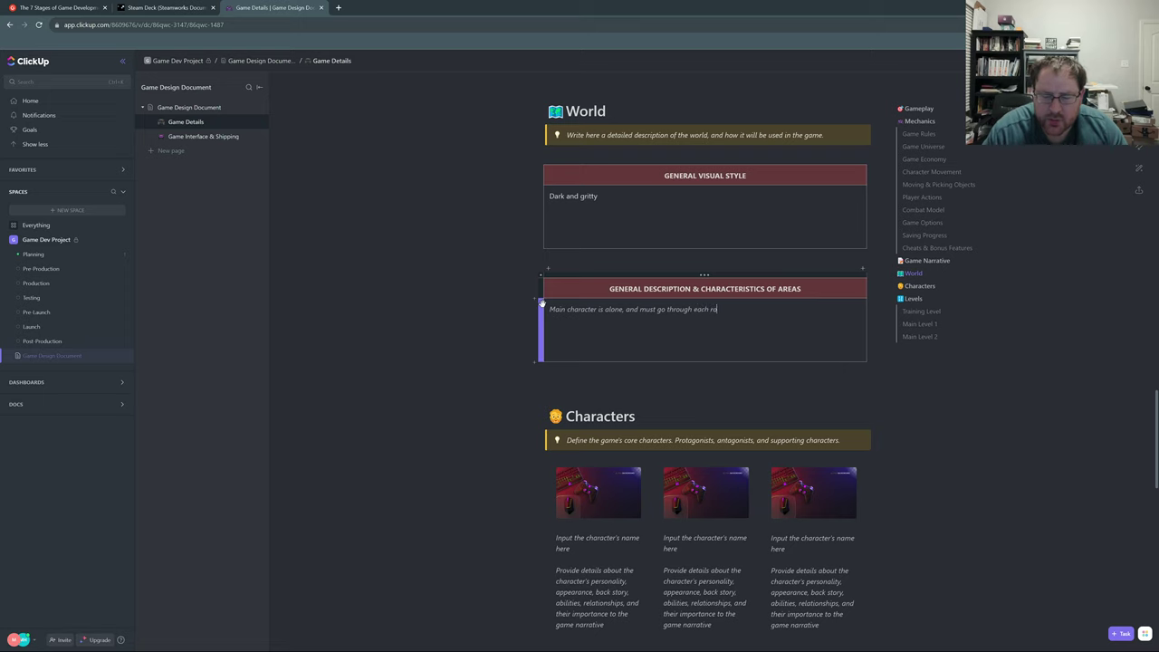
pyautogui.write('om of the house to')
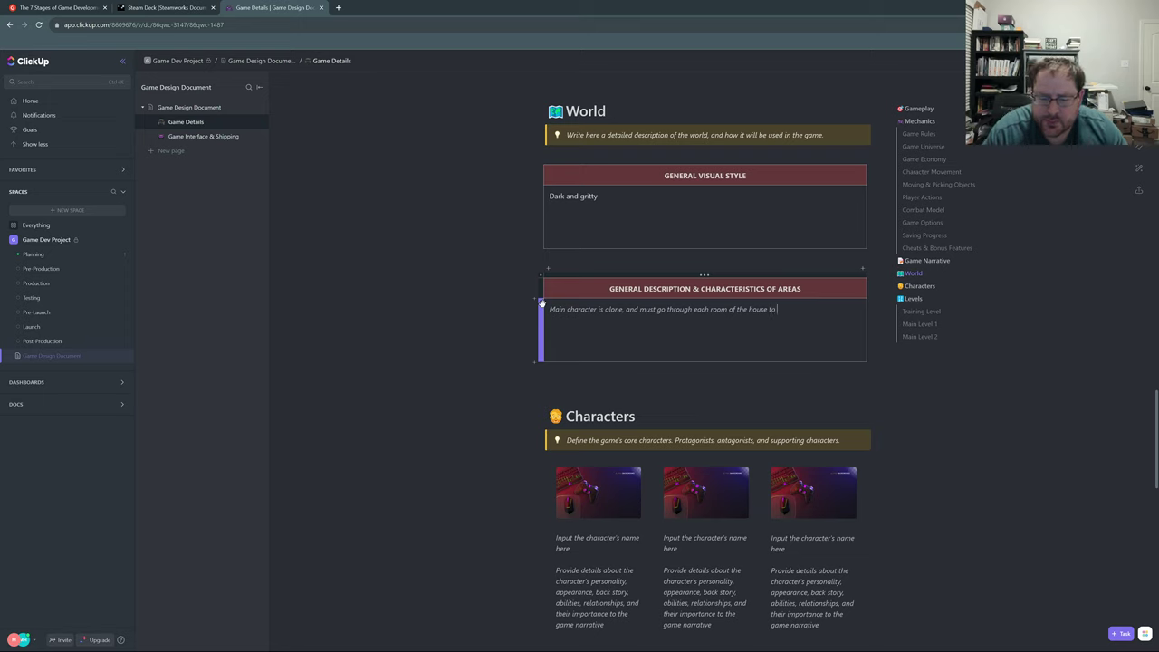
pyautogui.press('BackSpace')
pyautogui.press('BackSpace')
pyautogui.press('BackSpace')
pyautogui.press('BackSpace')
pyautogui.press('BackSpace')
pyautogui.press('BackSpace')
pyautogui.press('BackSpace')
pyautogui.press('BackSpace')
pyautogui.press('BackSpace')
pyautogui.press('BackSpace')
pyautogui.press('BackSpace')
pyautogui.press('BackSpace')
pyautogui.press('BackSpace')
pyautogui.press('BackSpace')
pyautogui.press('BackSpace')
pyautogui.press('BackSpace')
pyautogui.press('BackSpace')
pyautogui.press('BackSpace')
pyautogui.press('BackSpace')
pyautogui.press('BackSpace')
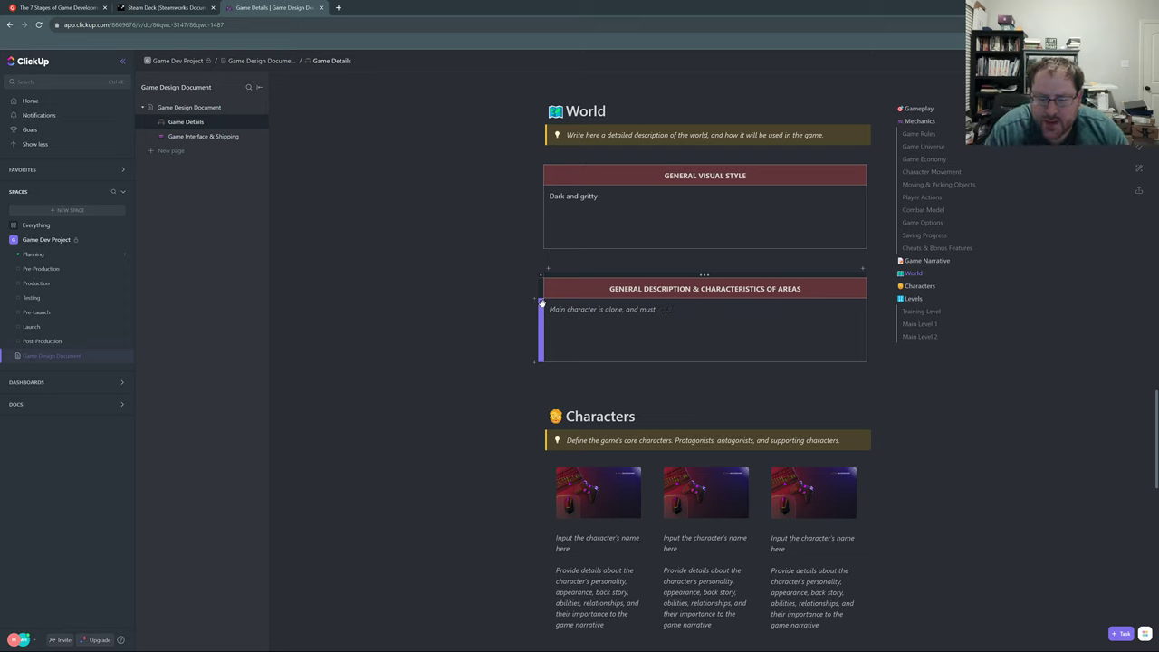
pyautogui.press('BackSpace')
pyautogui.press('BackSpace')
pyautogui.press('BackSpace')
pyautogui.press('BackSpace')
pyautogui.press('BackSpace')
pyautogui.press('BackSpace')
pyautogui.press('BackSpace')
pyautogui.press('BackSpace')
pyautogui.press('BackSpace')
pyautogui.press('BackSpace')
pyautogui.press('BackSpace')
pyautogui.press('BackSpace')
pyautogui.press('BackSpace')
pyautogui.press('BackSpace')
pyautogui.press('BackSpace')
pyautogui.press('BackSpace')
pyautogui.press('BackSpace')
pyautogui.press('BackSpace')
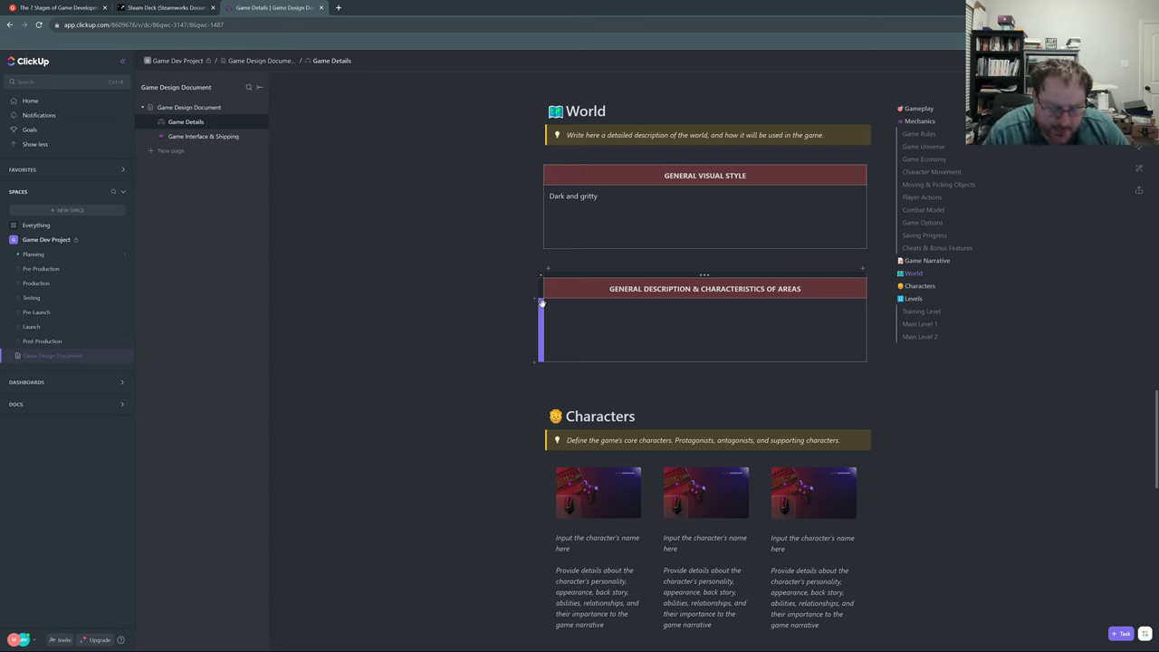
# - Fill the General Description & Characteristics of Areas box with "Main character must go through each area of the house, yard, and sewer"
pyautogui.write('Main character m')
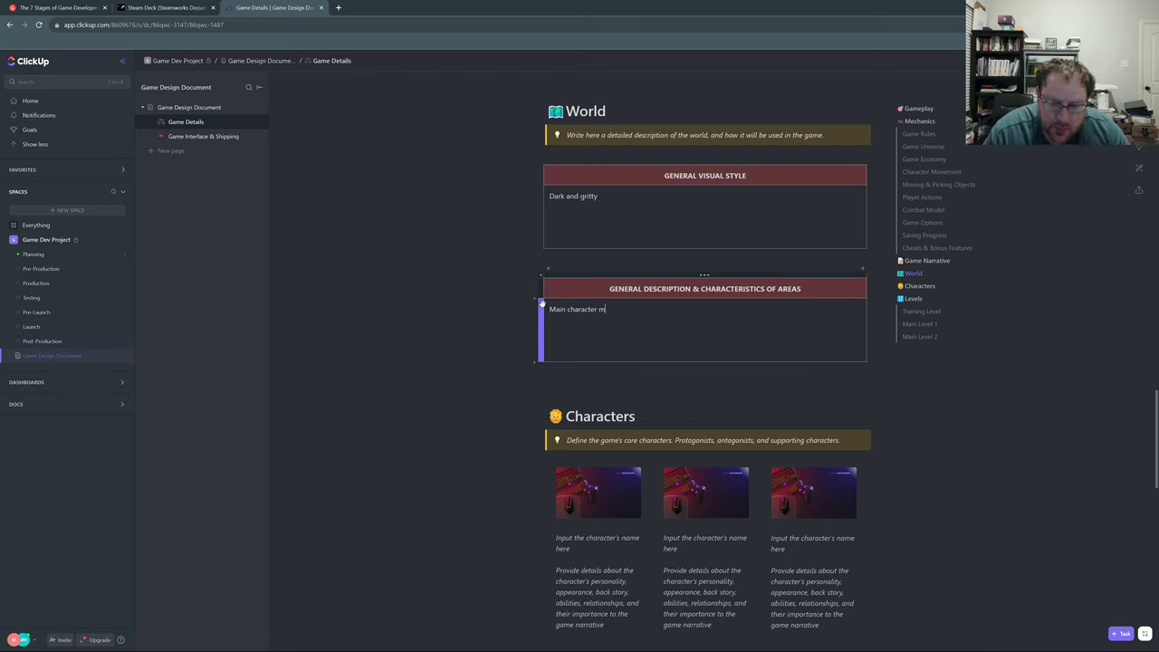
pyautogui.write('u')
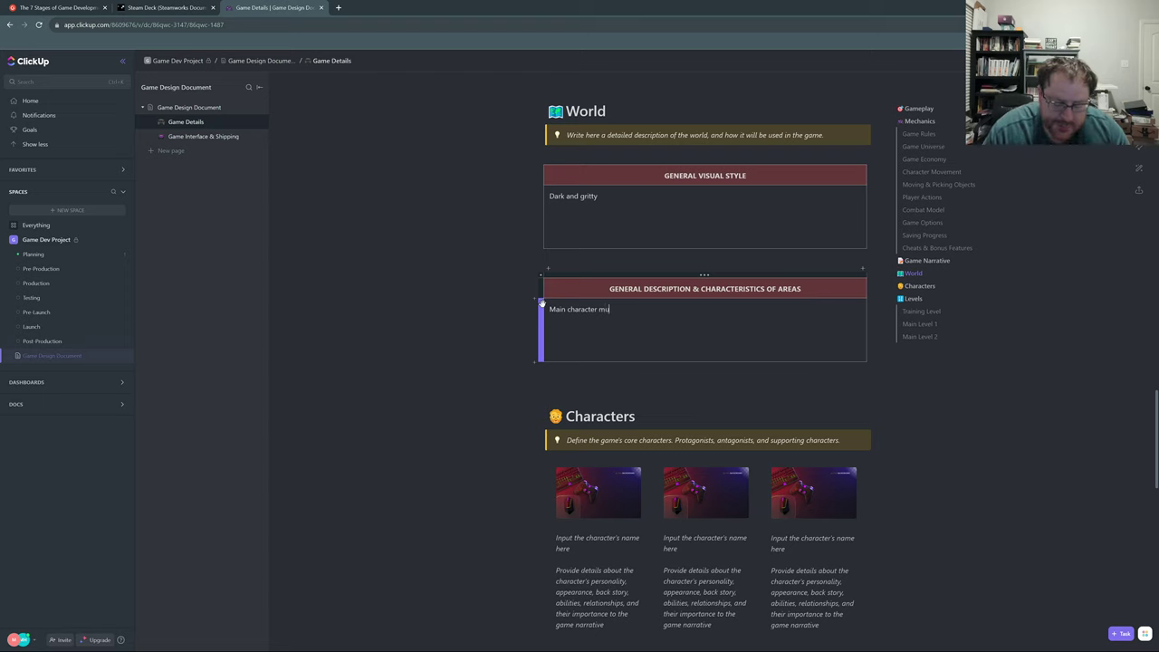
pyautogui.write('st go through ')
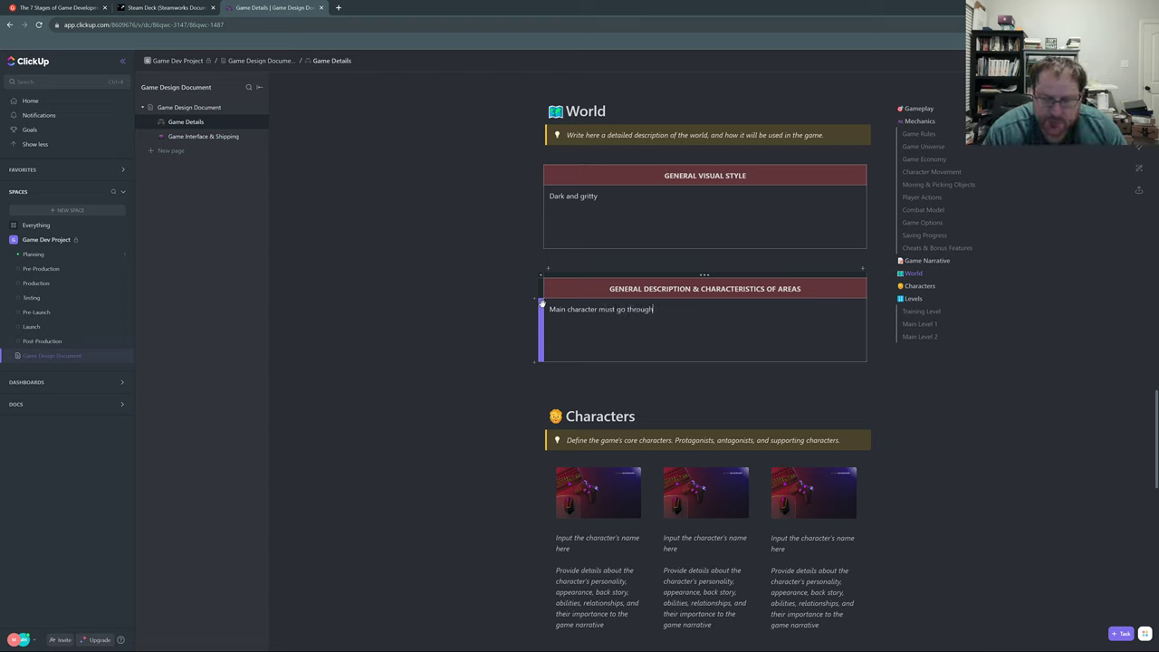
pyautogui.write('each ')
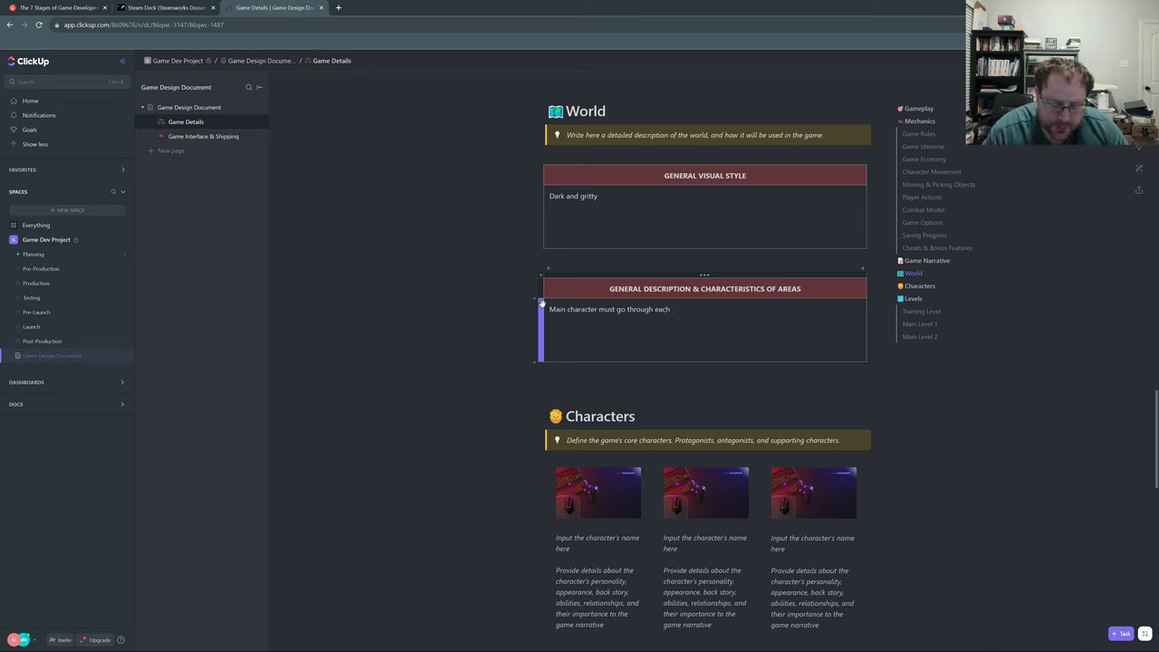
pyautogui.write('area of')
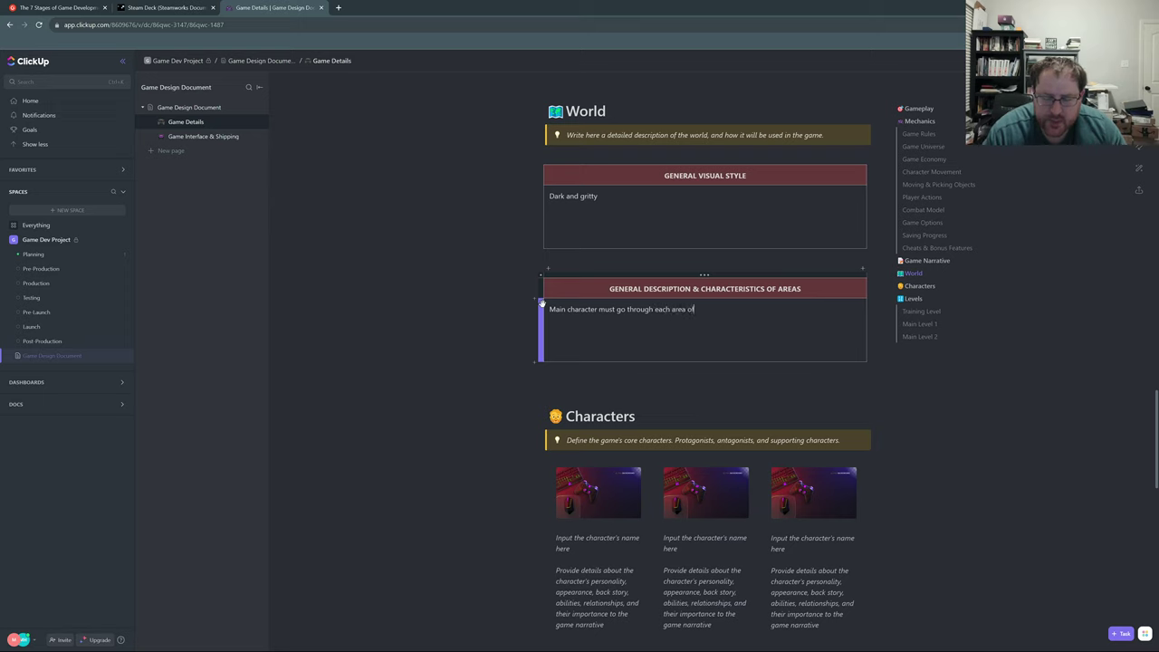
pyautogui.write(' the house')
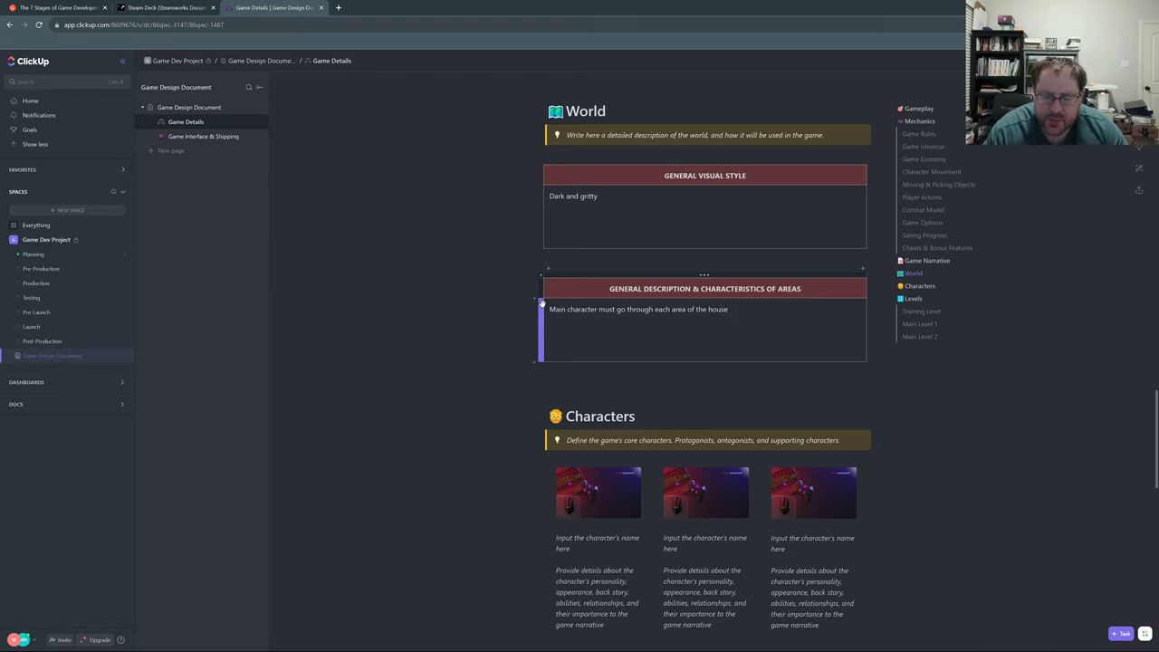
pyautogui.write(', yard,')
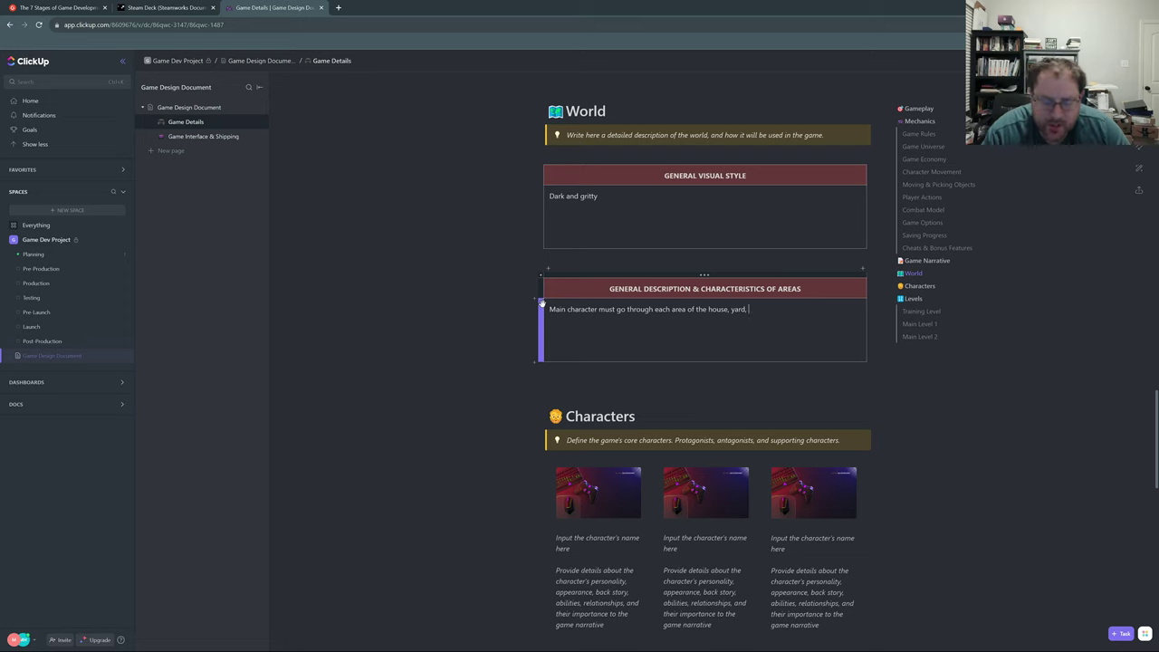
pyautogui.write('and sw')
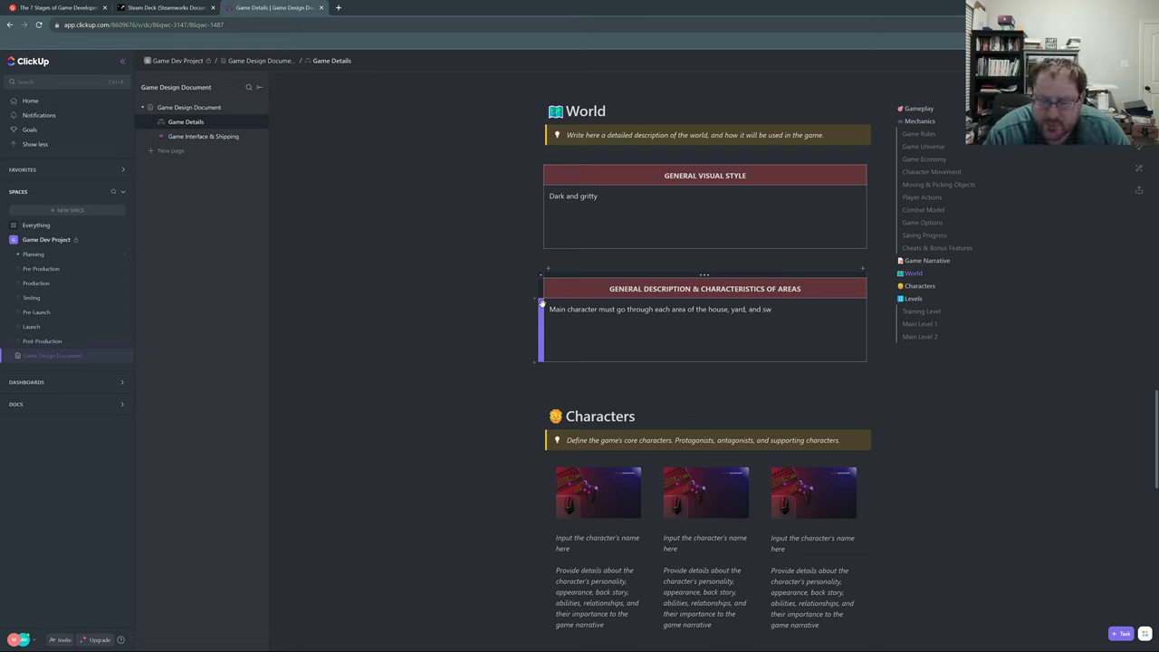
pyautogui.press('BackSpace')
pyautogui.write('ewer')
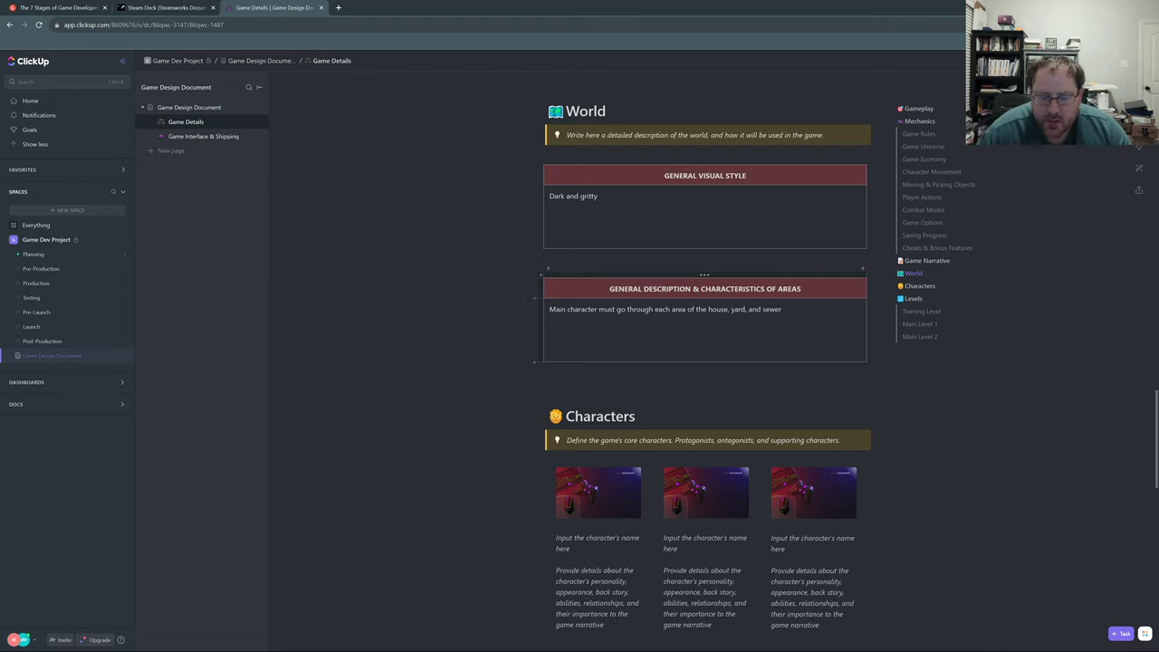
# - Delete the Characters section heading from the Game Details page
pyautogui.scroll(-3, 706, 362)
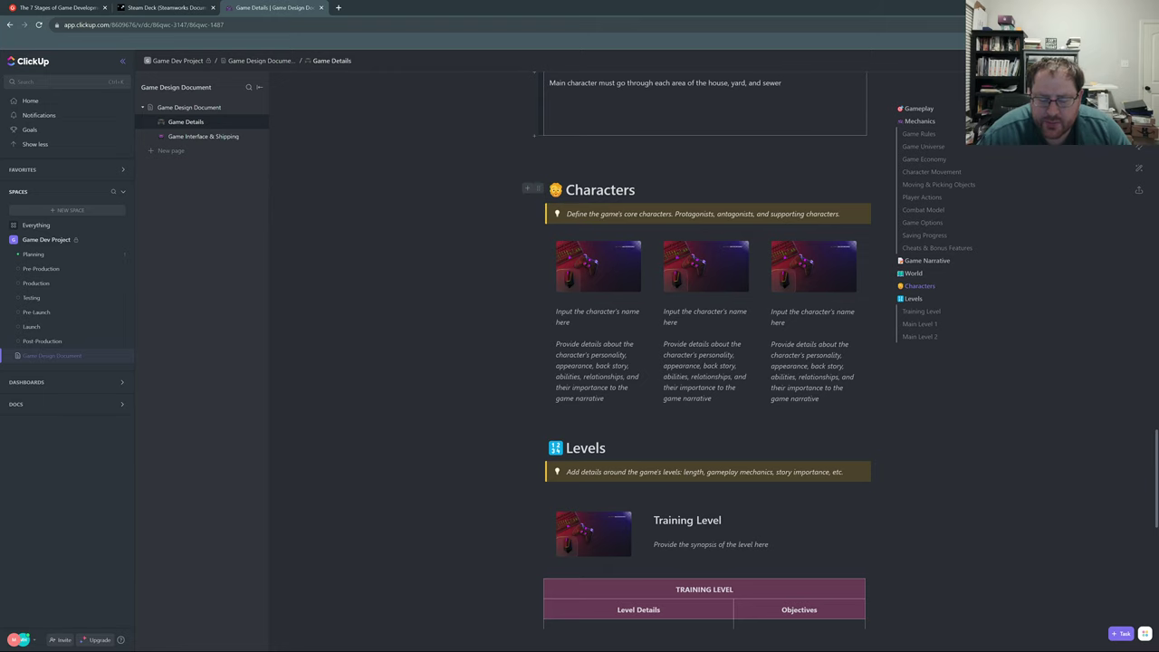
pyautogui.scroll(-8, 707, 362)
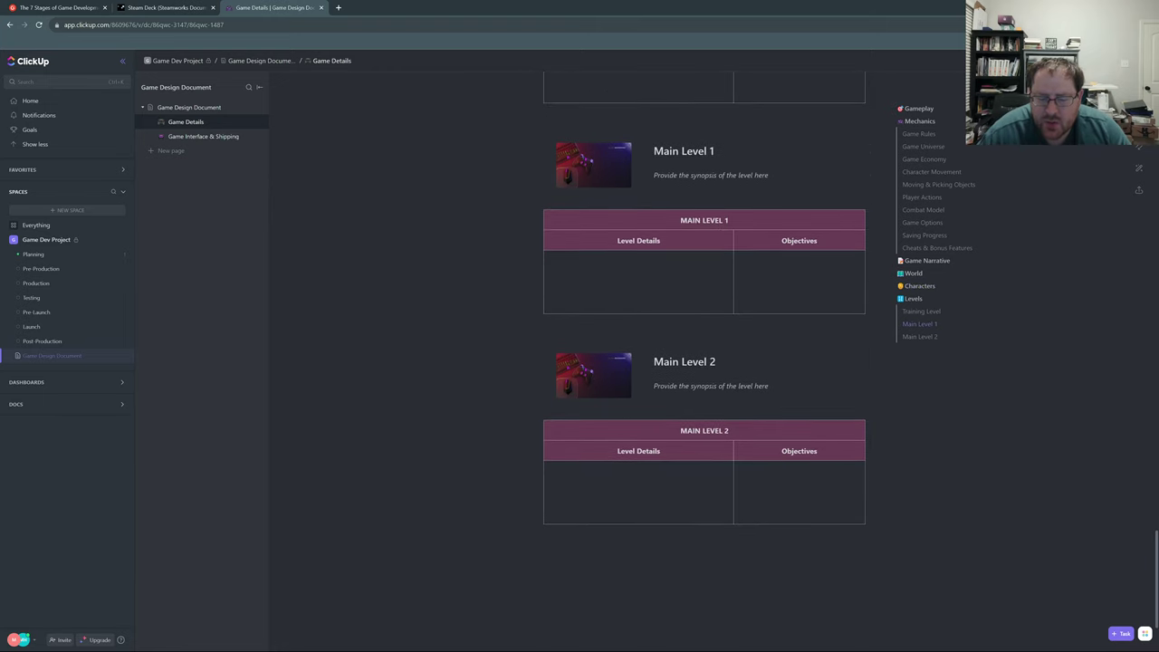
pyautogui.scroll(4, 602, 296)
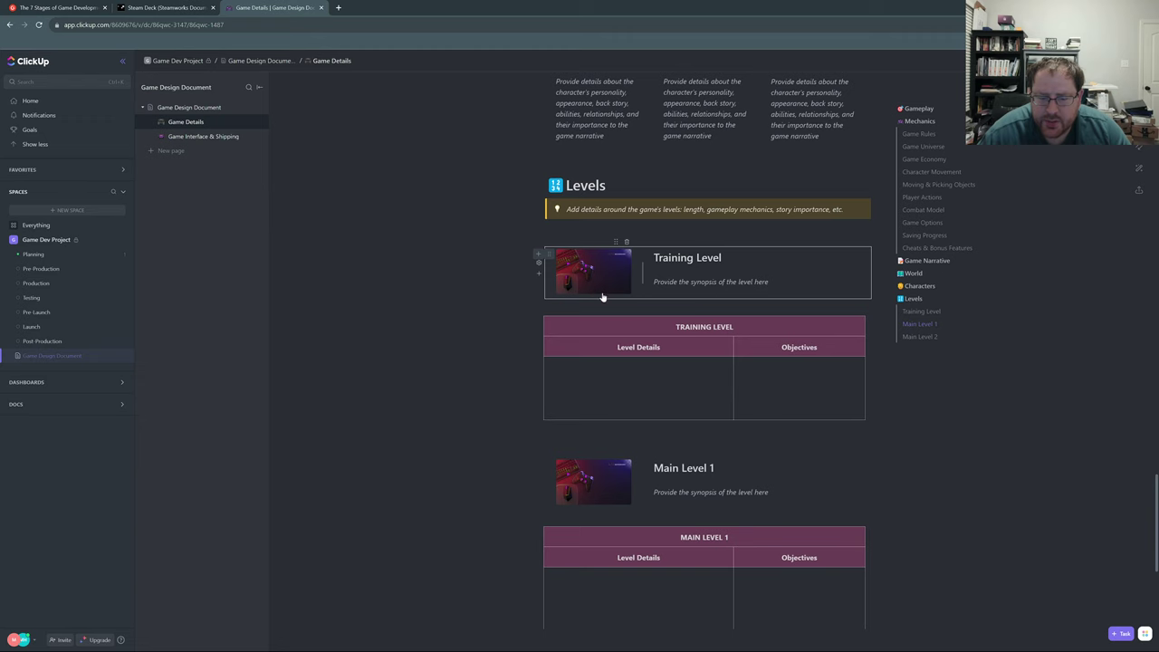
pyautogui.scroll(3, 602, 297)
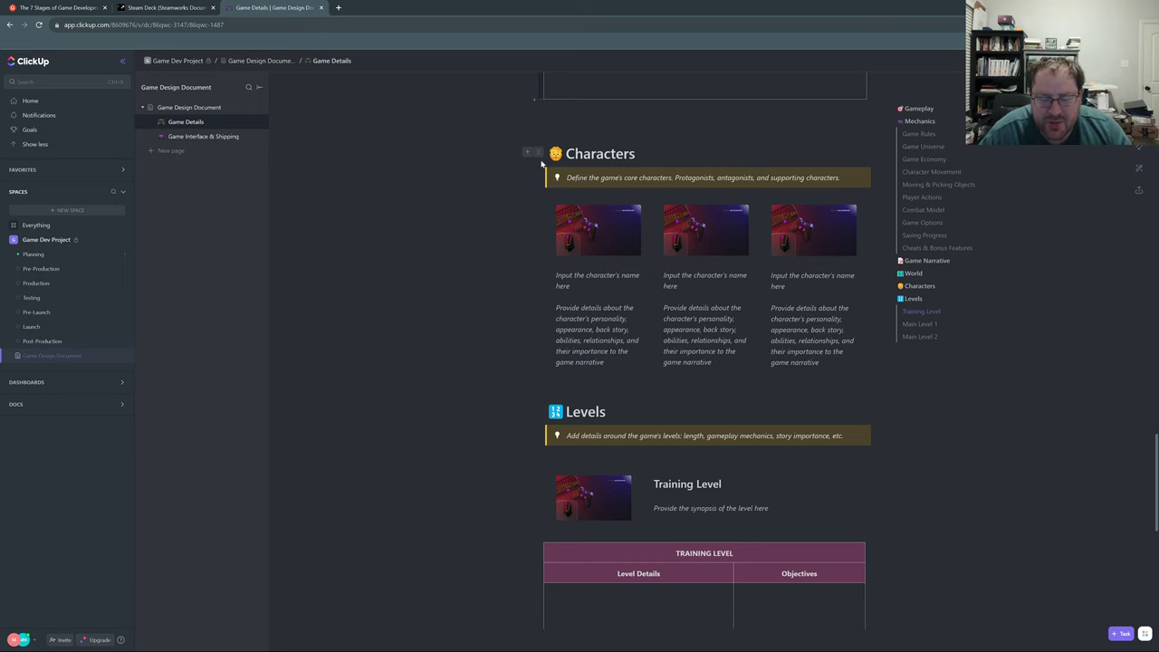
pyautogui.click(534, 152)
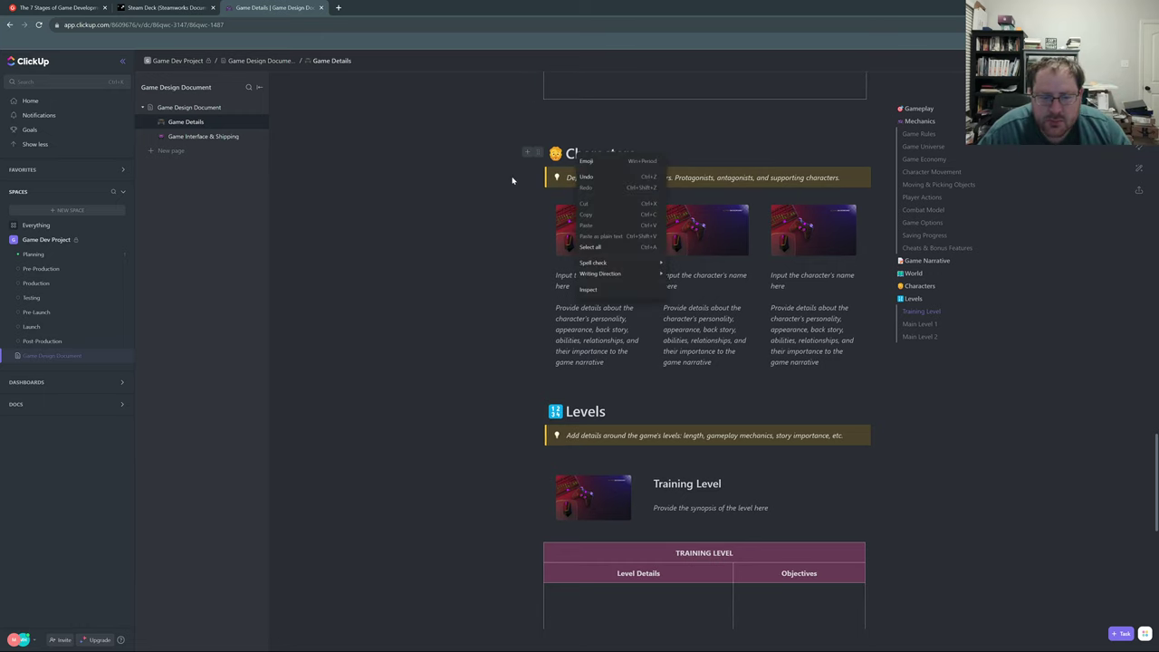
pyautogui.click(534, 152)
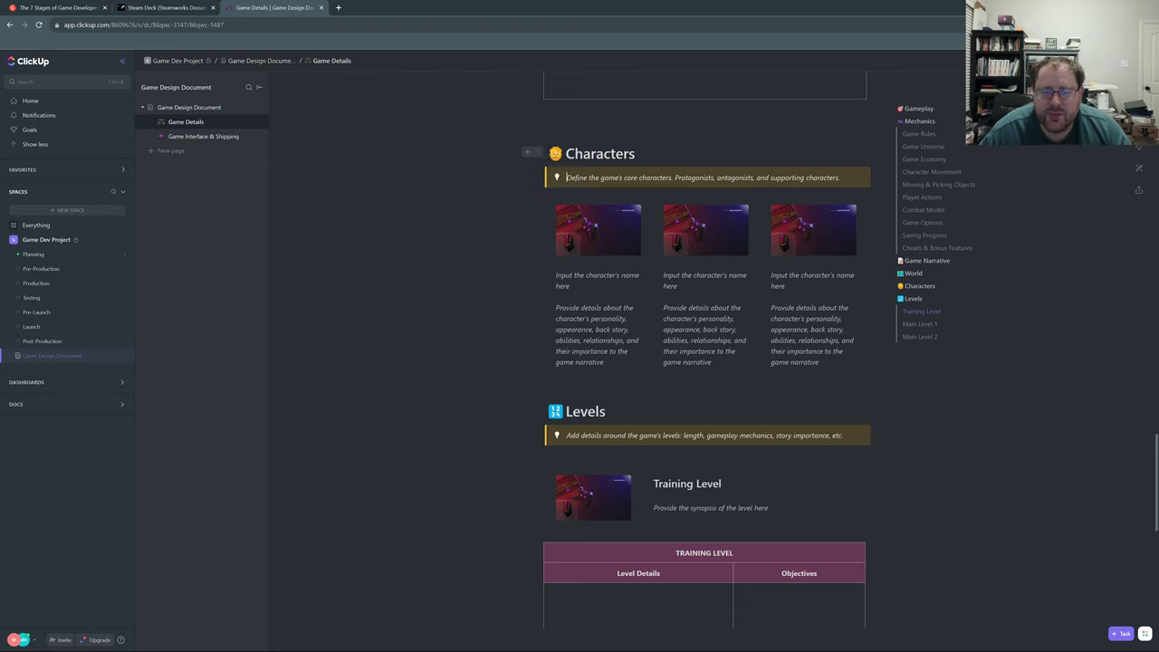
pyautogui.click(534, 153)
pyautogui.click(560, 229)
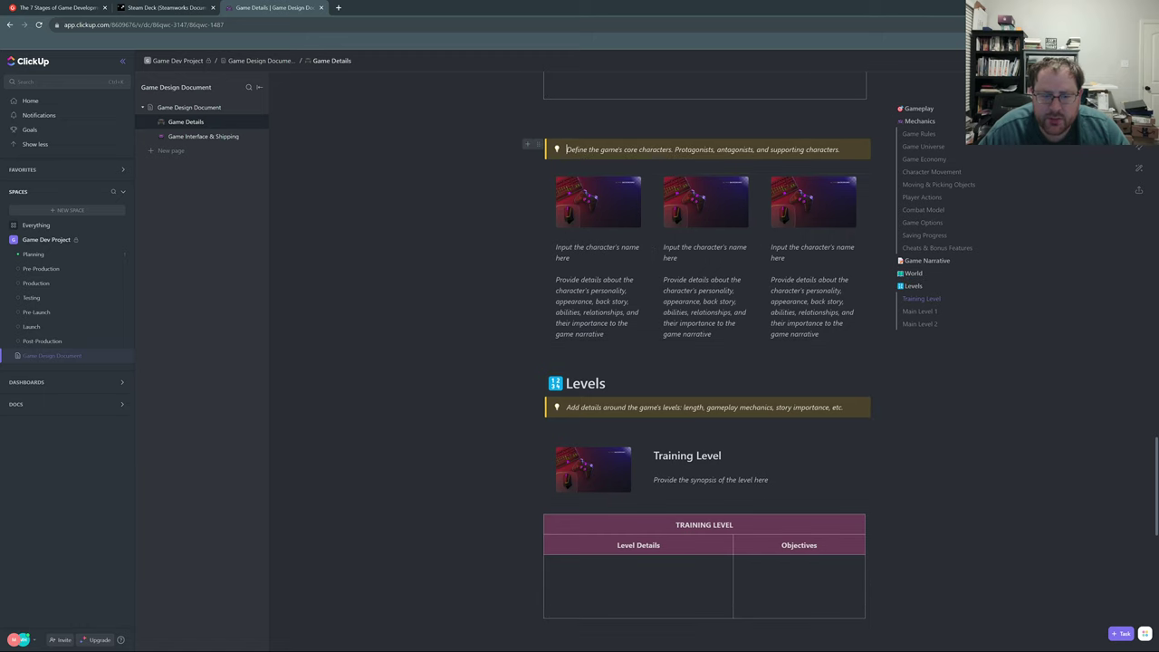
# - Delete the tip banner about defining the game's core characters
pyautogui.rightClick(541, 145)
pyautogui.click(505, 206)
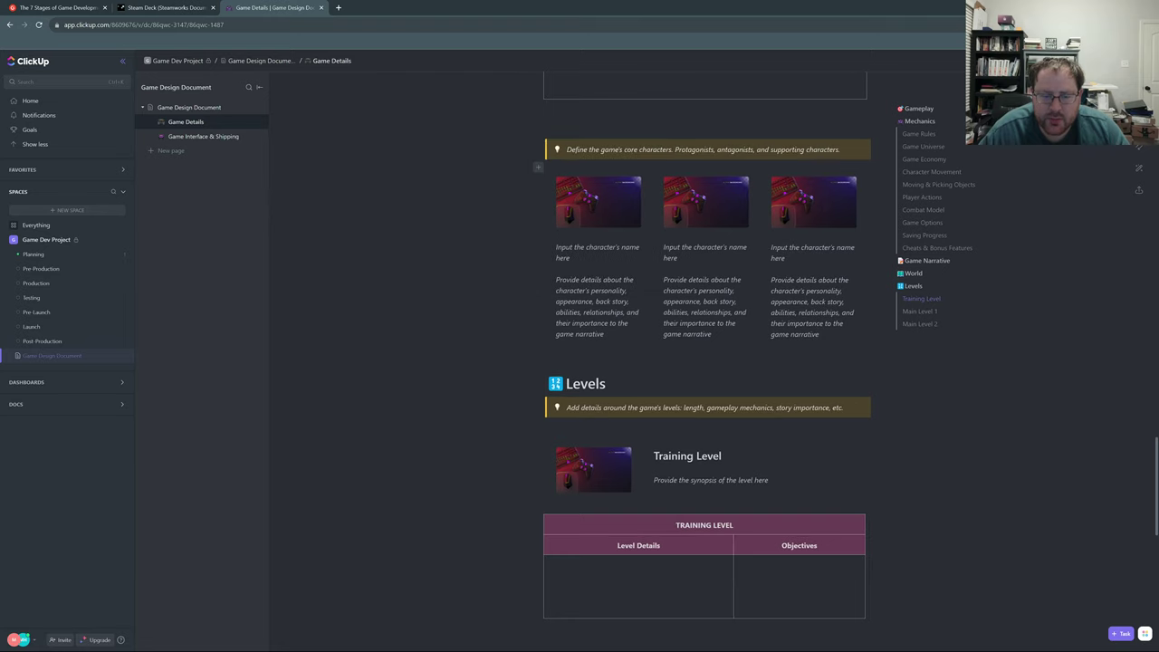
pyautogui.click(540, 145)
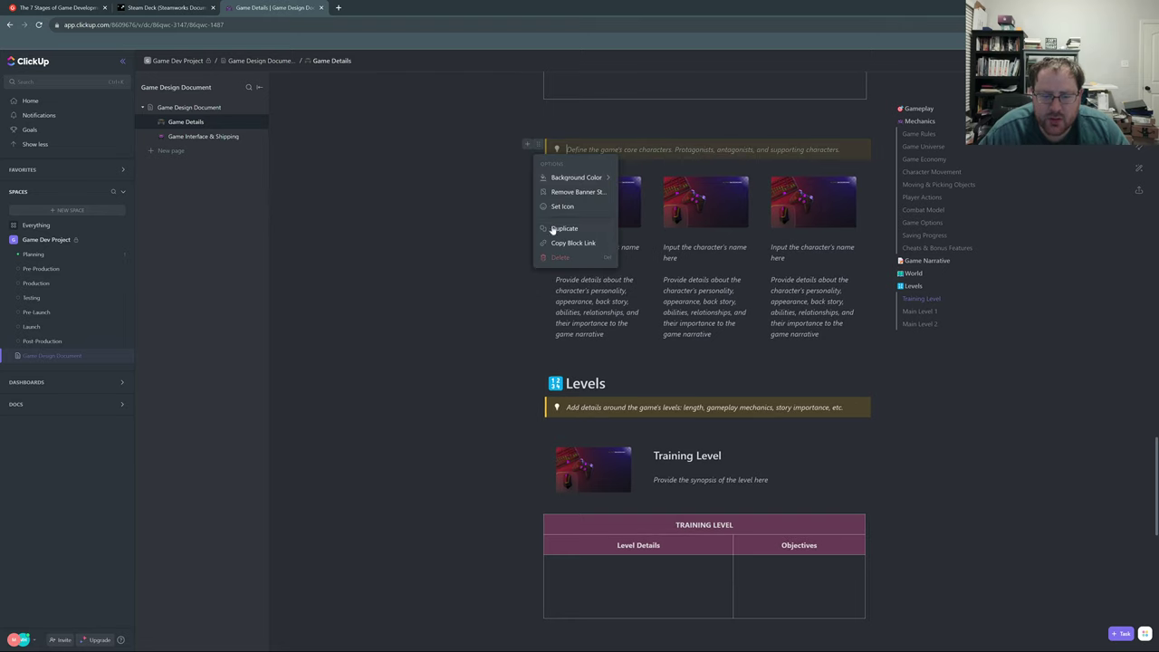
pyautogui.click(555, 257)
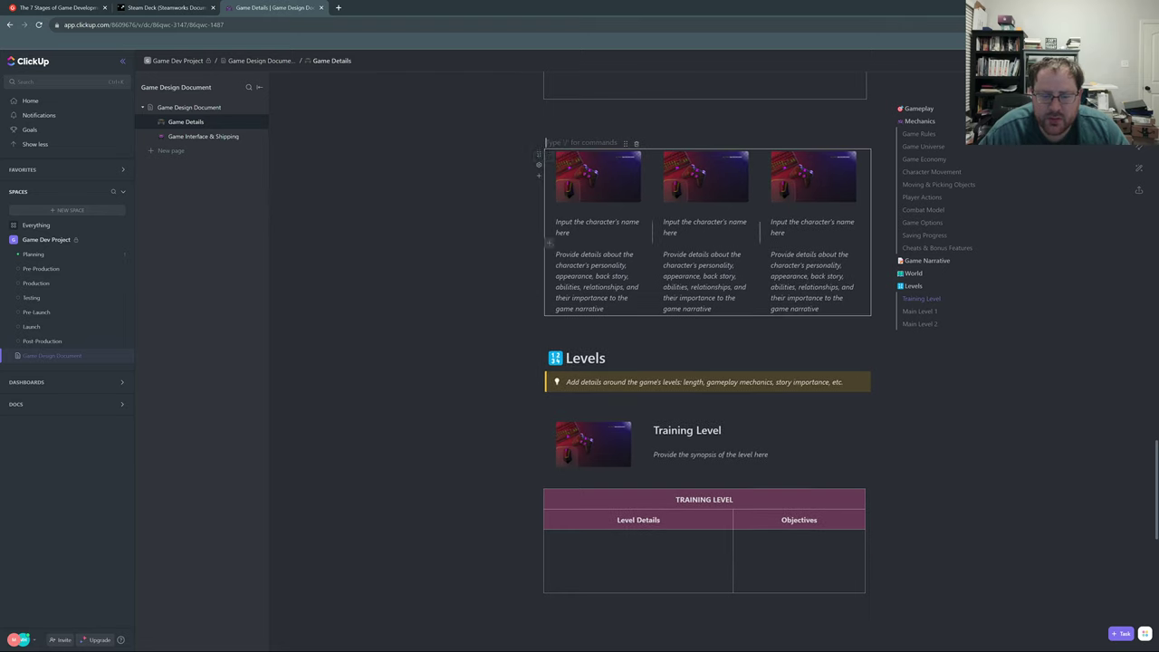
# - Delete the first character column, including its image, name and details placeholders
pyautogui.click(547, 158)
pyautogui.click(570, 234)
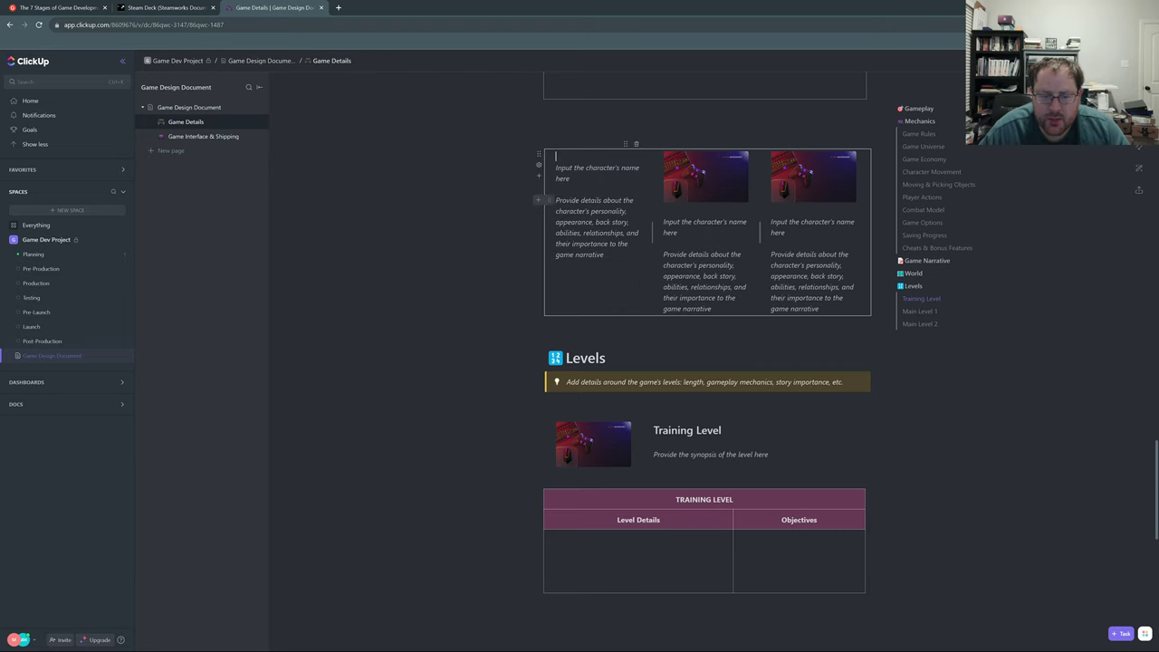
pyautogui.click(555, 156)
pyautogui.click(635, 145)
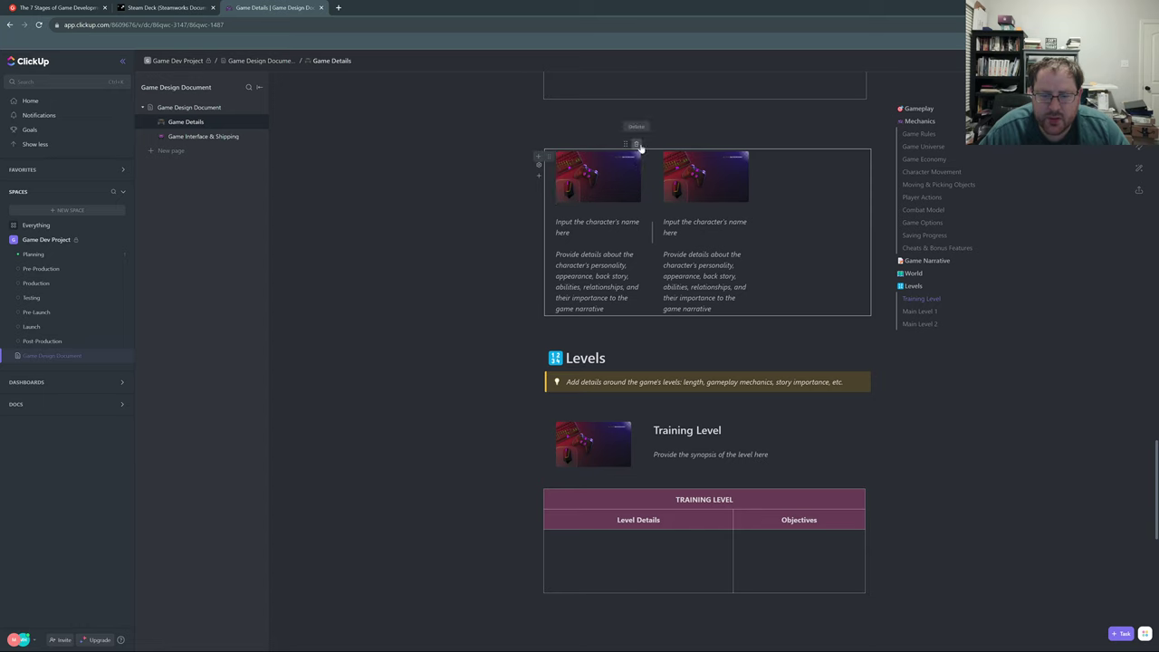
# - Delete one of the two remaining character columns and the leftover character image
pyautogui.click(635, 144)
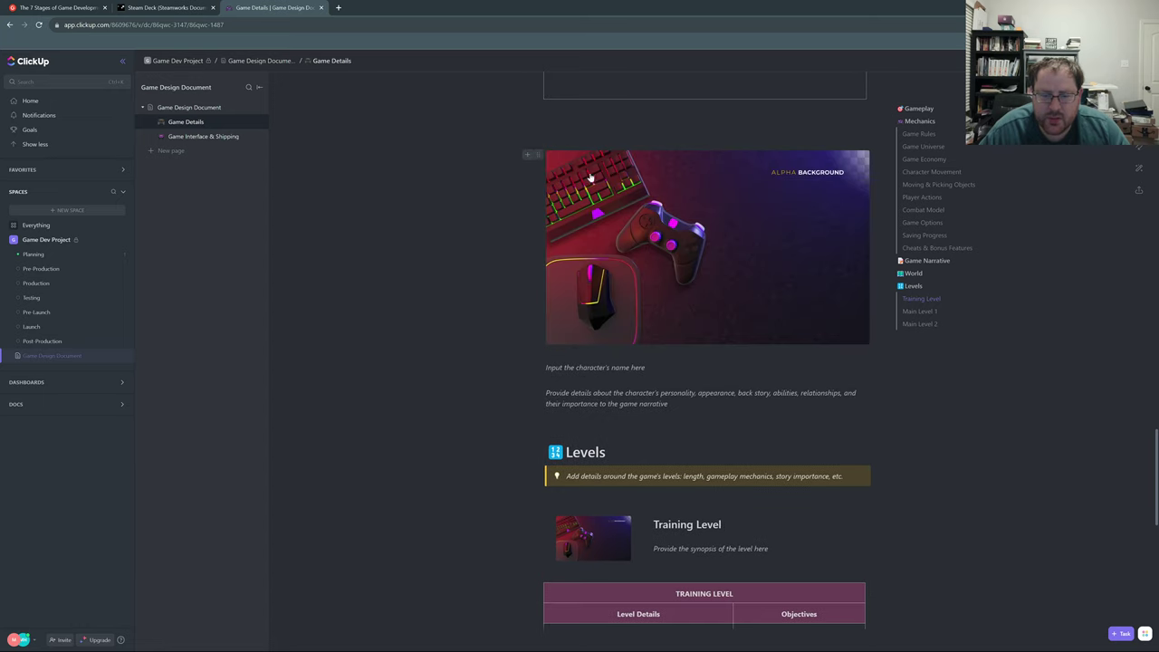
pyautogui.click(538, 155)
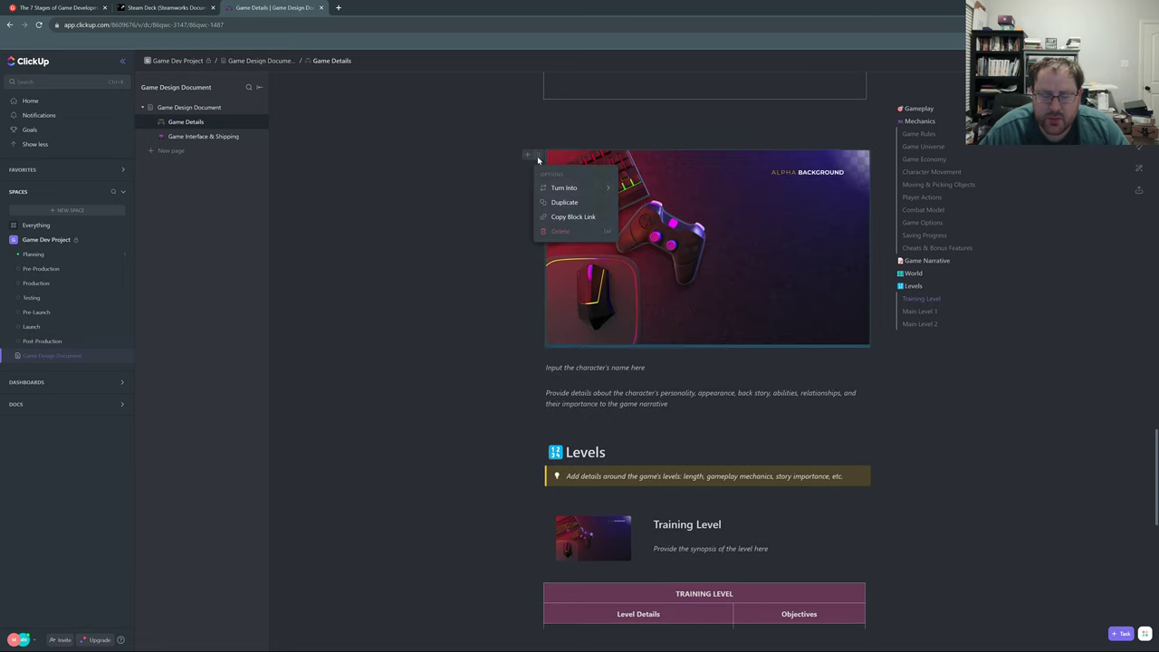
pyautogui.click(559, 231)
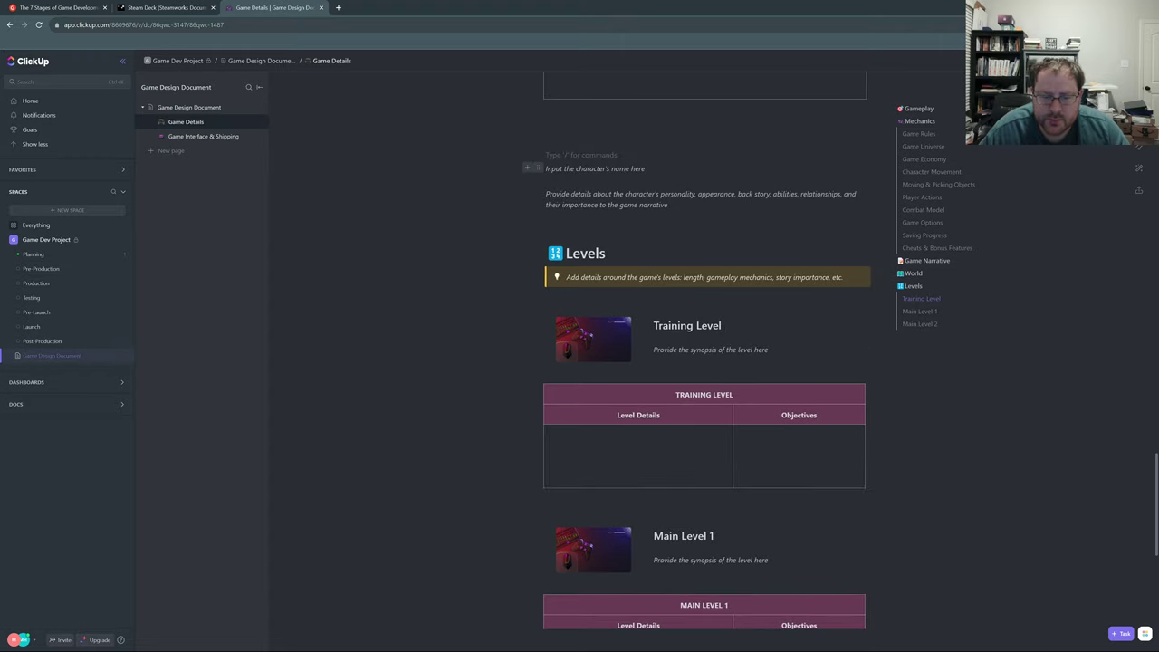
# - Delete the last character's details placeholder and name placeholder above the Levels heading
pyautogui.click(536, 194)
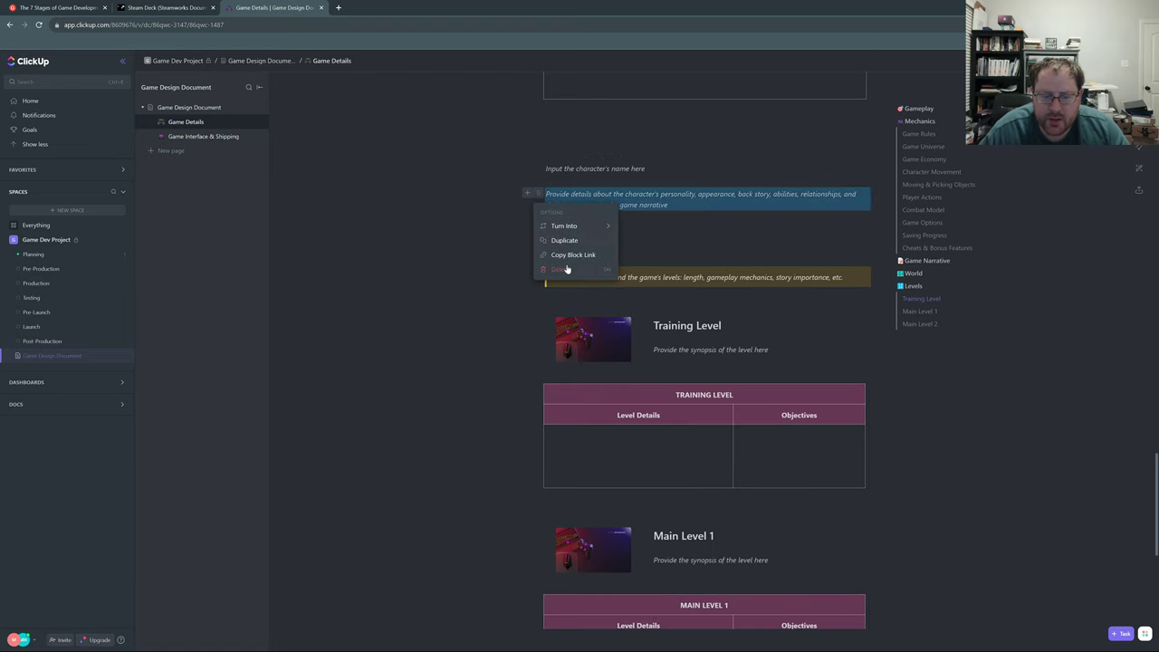
pyautogui.click(563, 269)
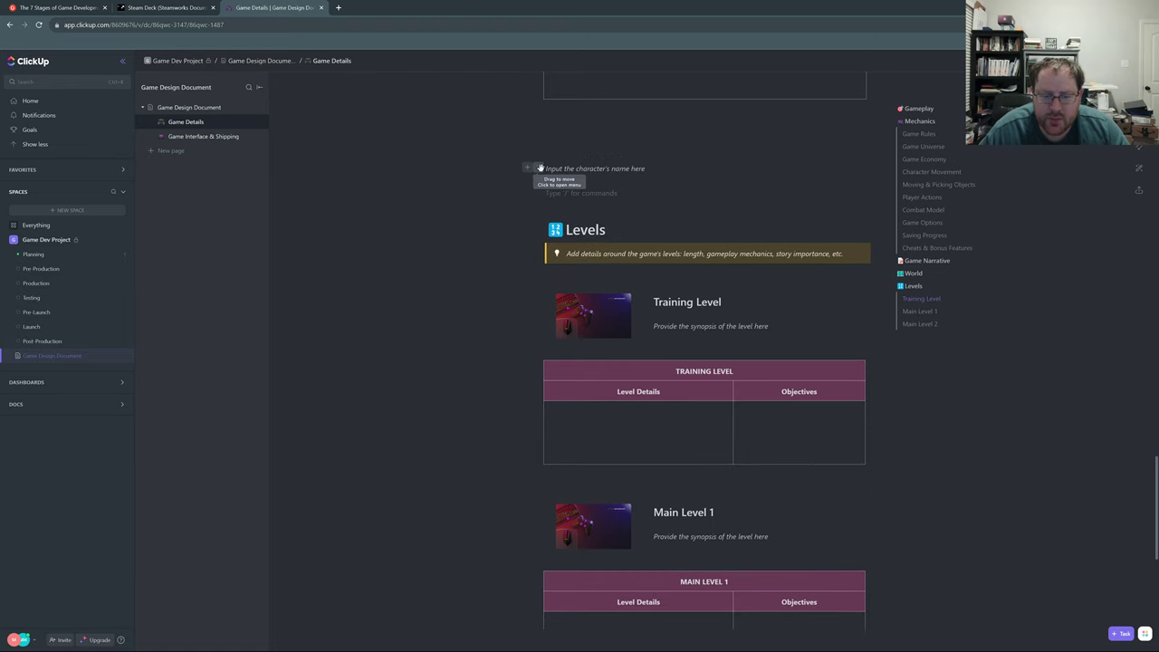
pyautogui.click(540, 169)
pyautogui.click(555, 249)
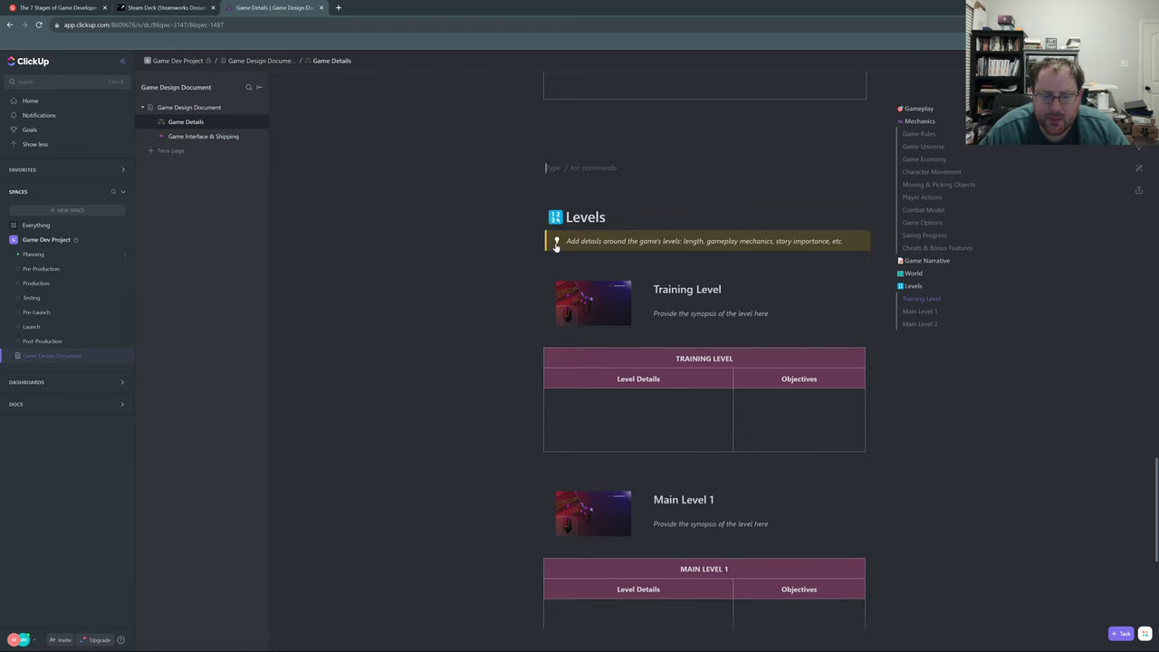
# - Remove the extra blank lines between the General Description & Characteristics of Areas table and the Levels heading
pyautogui.scroll(1, 538, 181)
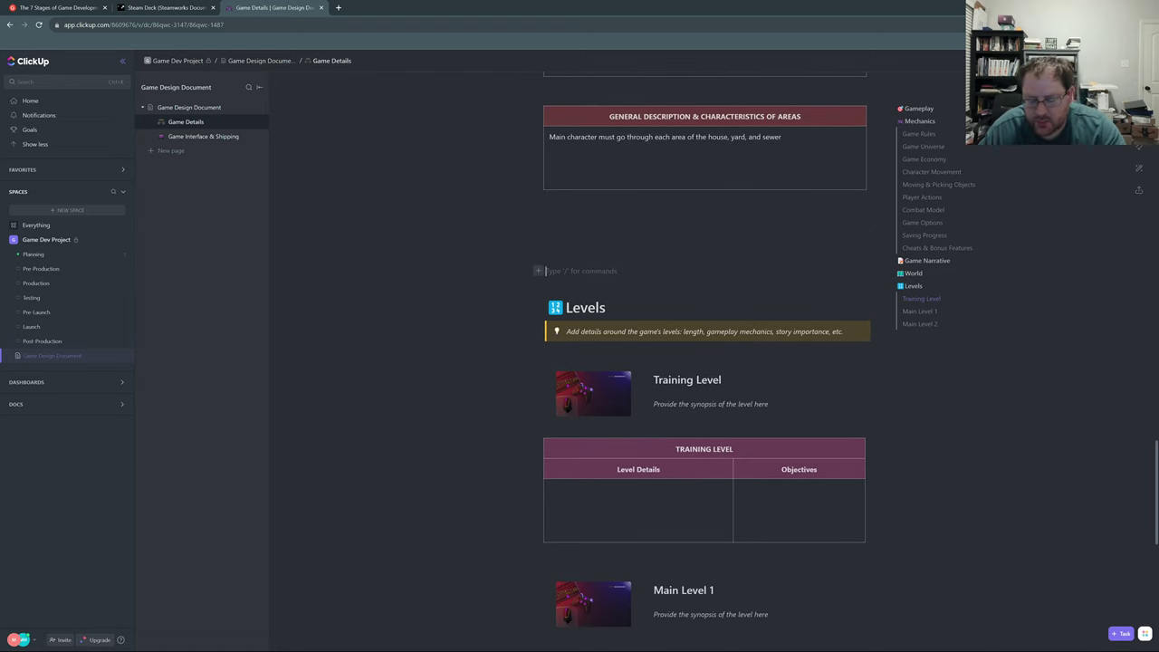
pyautogui.press('BackSpace')
pyautogui.press('BackSpace')
pyautogui.press('BackSpace')
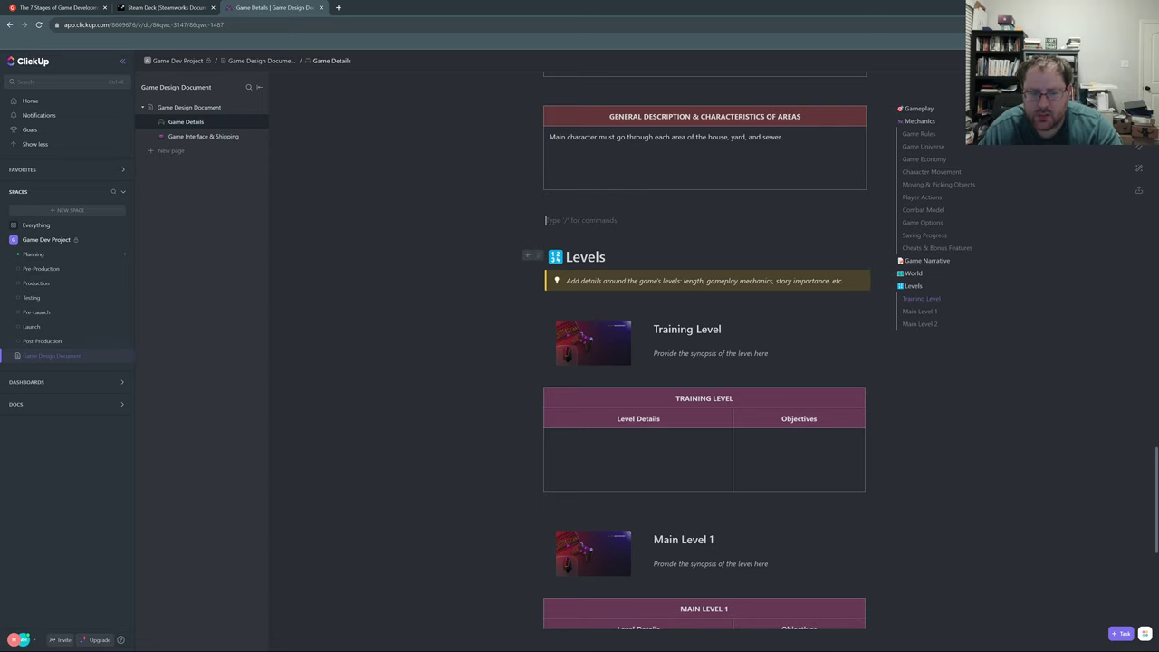
pyautogui.press('Return')
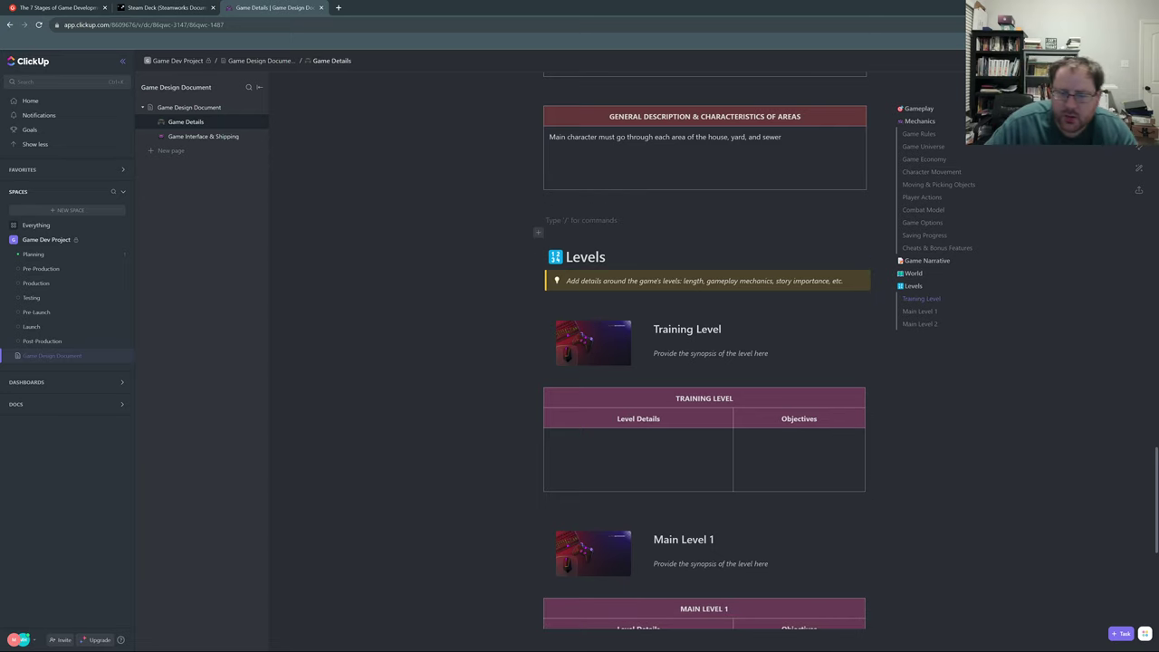
# - Extend the title row of the Training Level table to read "TRAINING LEVEL - Main Character Arrives at Home"
pyautogui.scroll(-4, 641, 343)
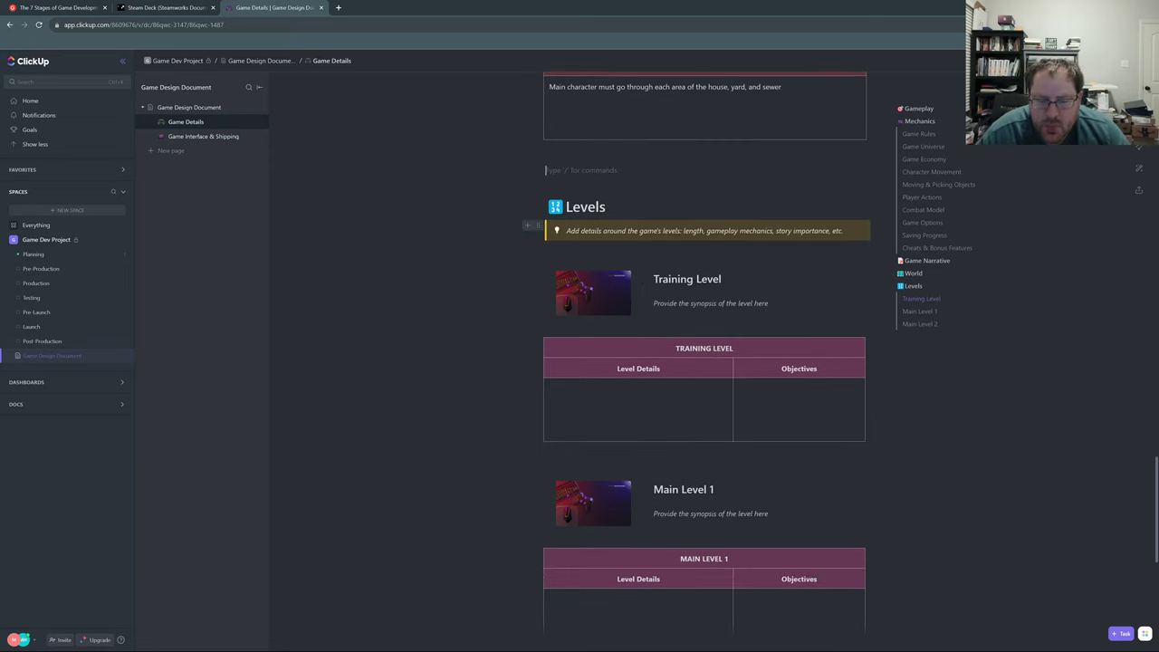
pyautogui.scroll(2, 642, 342)
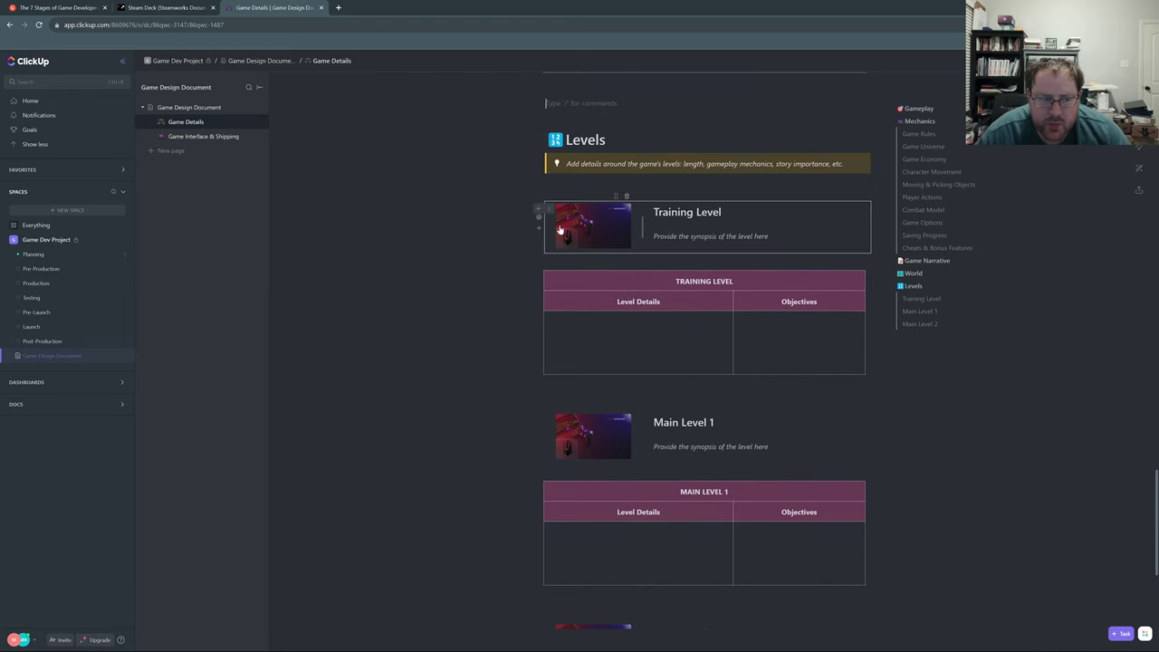
pyautogui.scroll(-1, 642, 343)
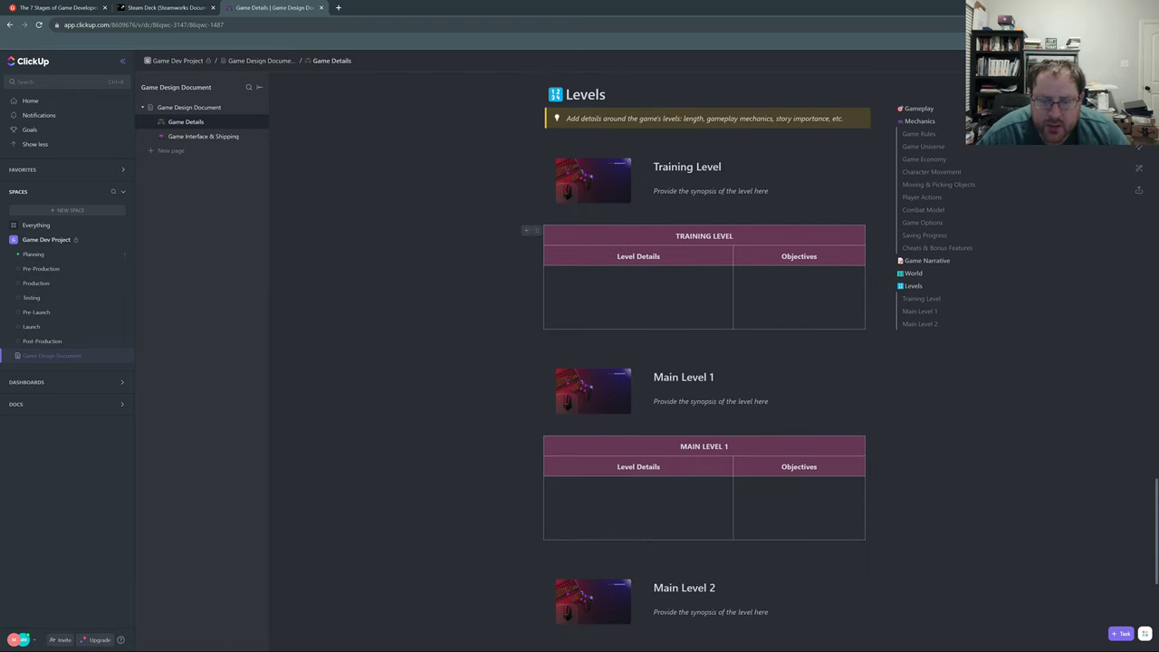
pyautogui.scroll(1, 603, 290)
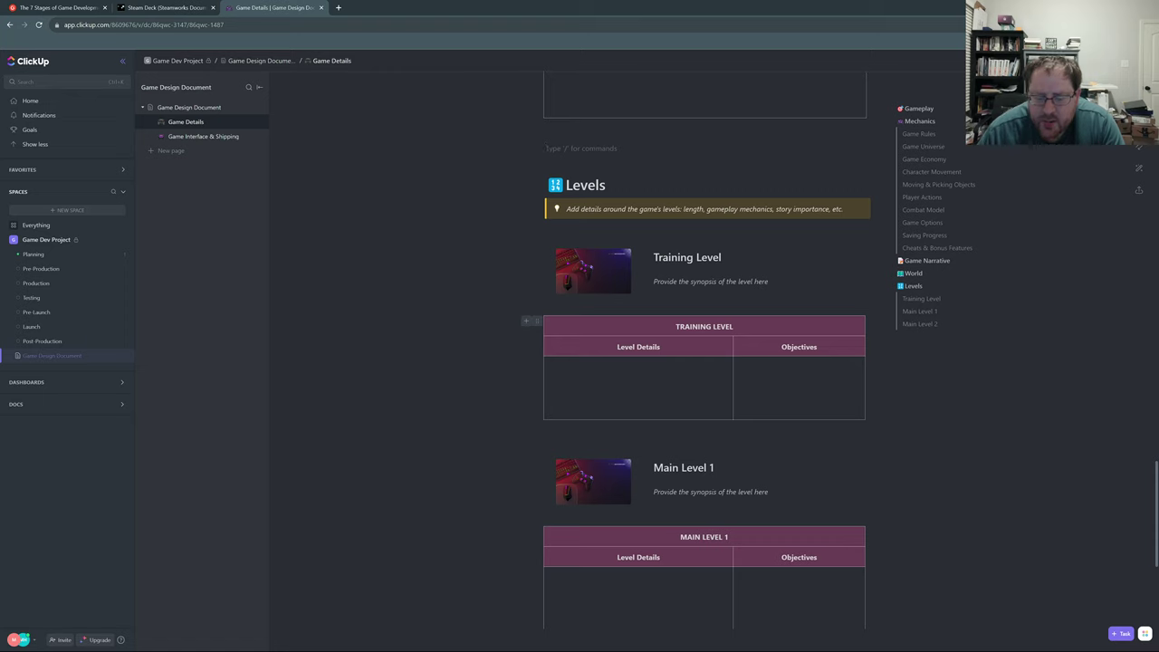
pyautogui.click(733, 326)
pyautogui.write('- ')
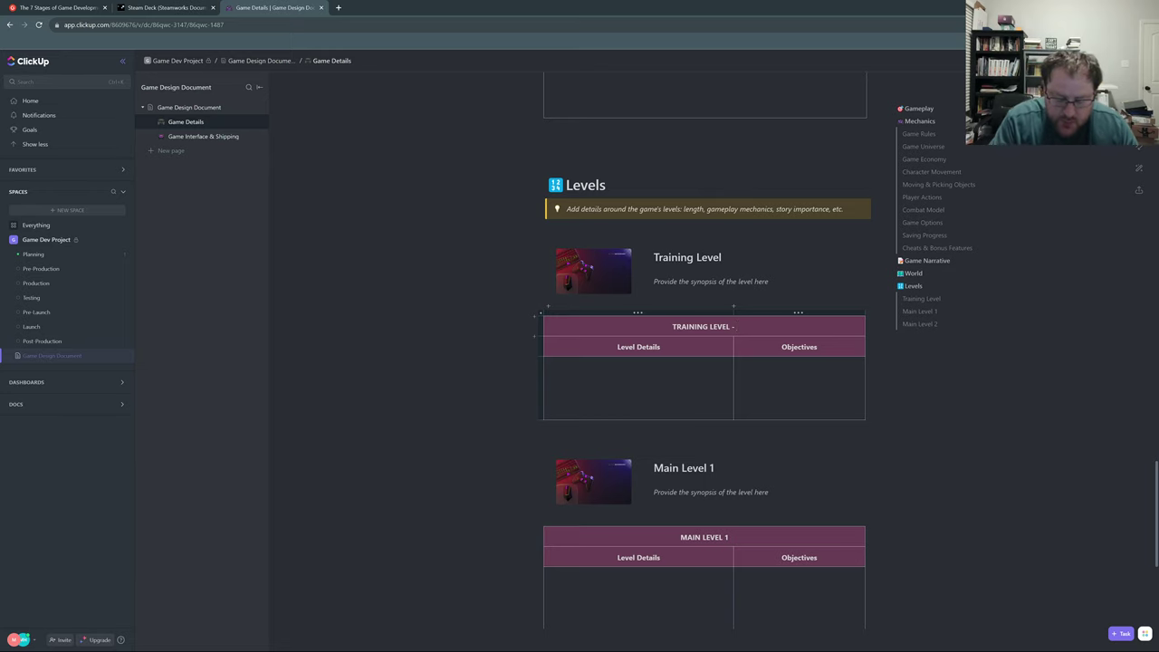
pyautogui.write('Mai')
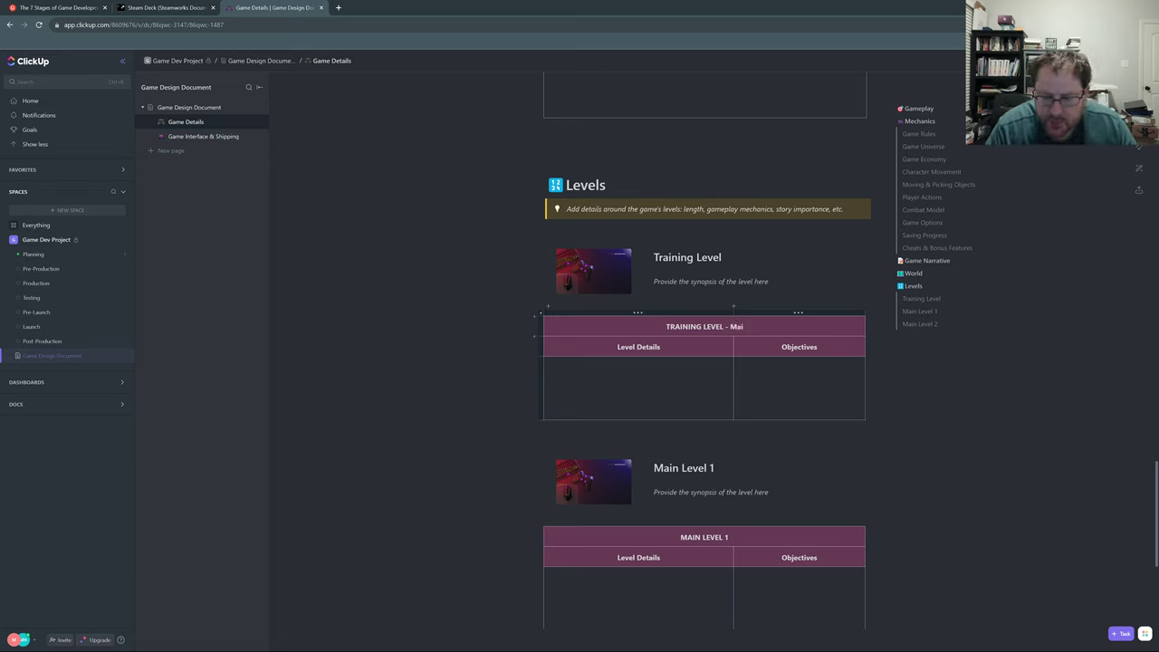
pyautogui.write('n Cha')
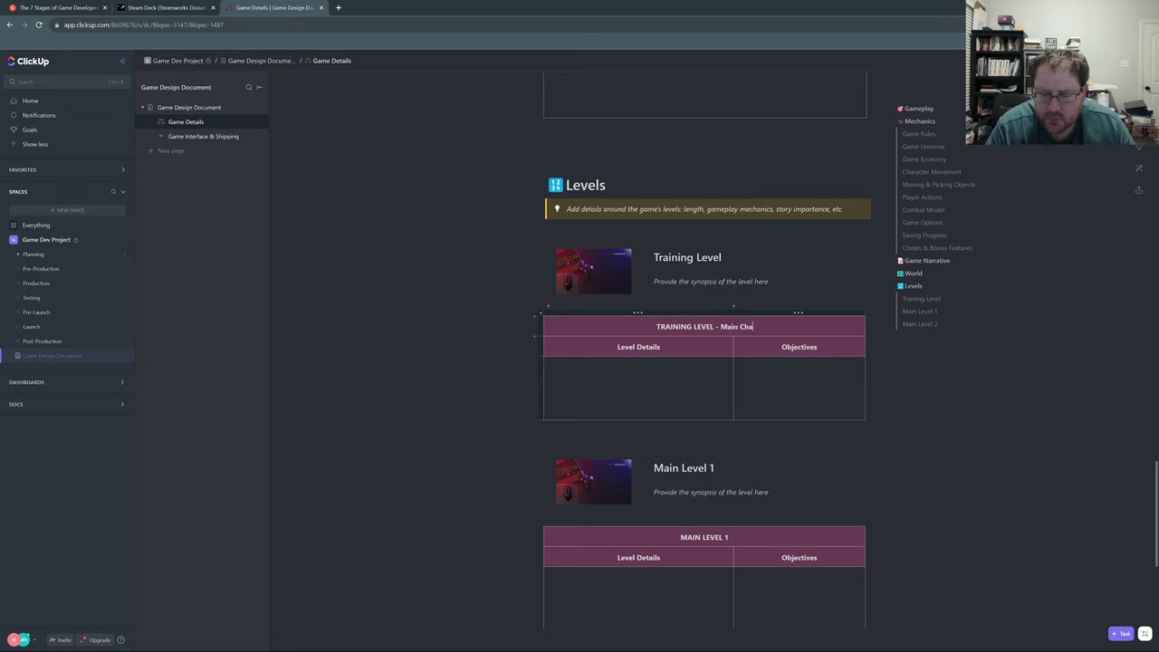
pyautogui.write('racter A')
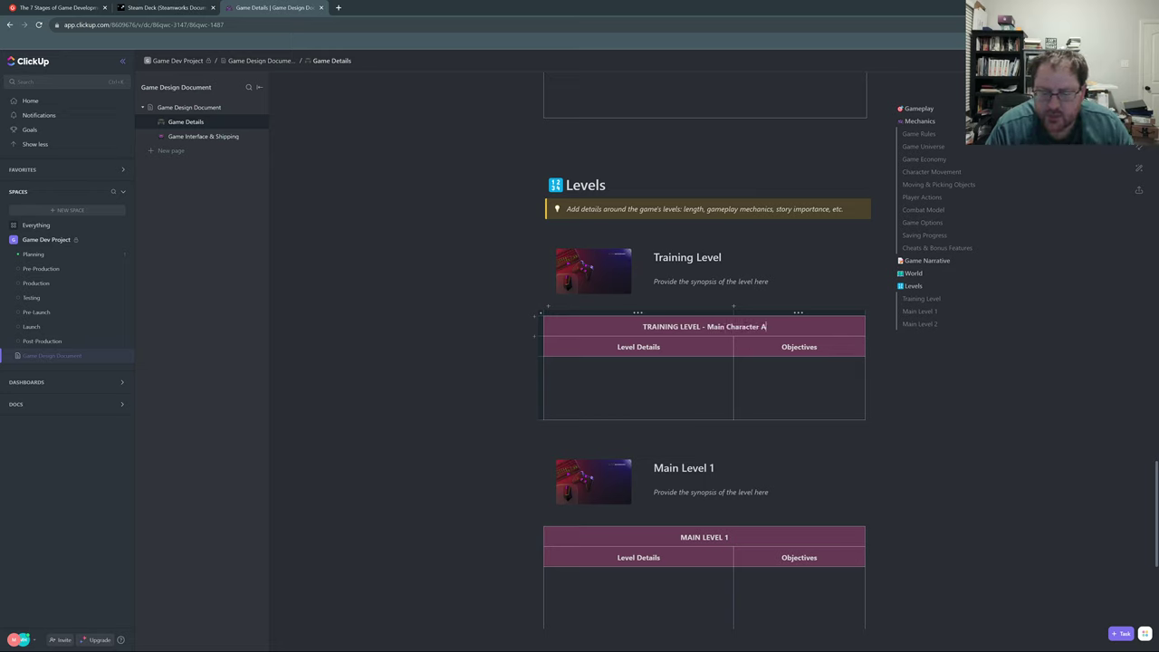
pyautogui.write('rrives a')
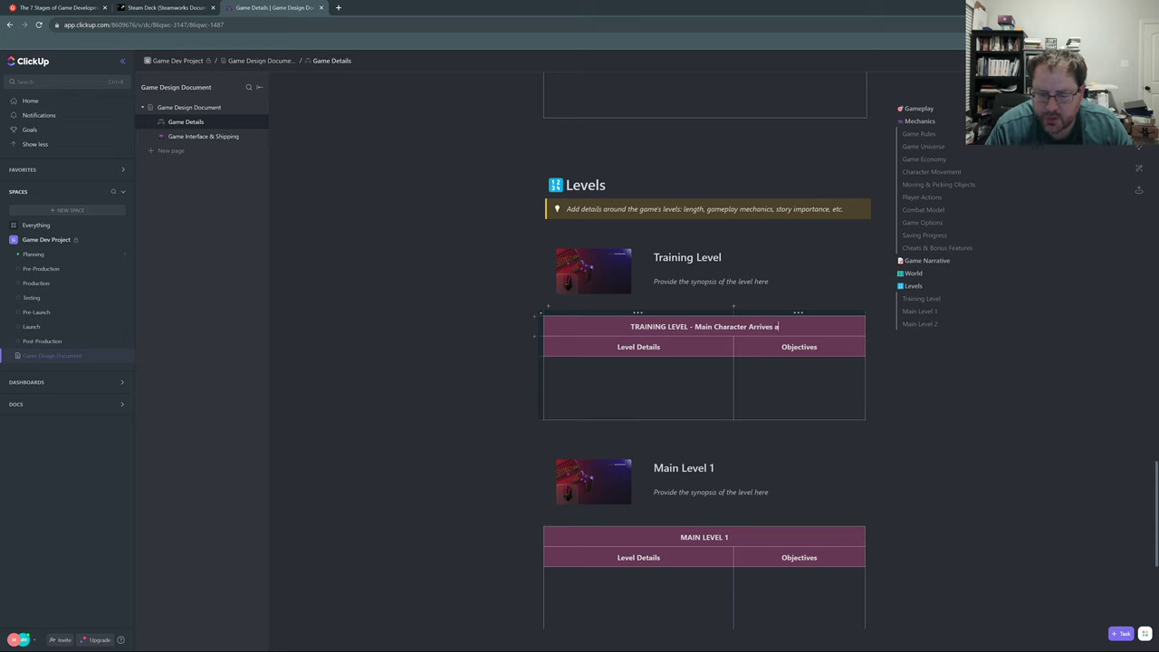
pyautogui.write('t Home')
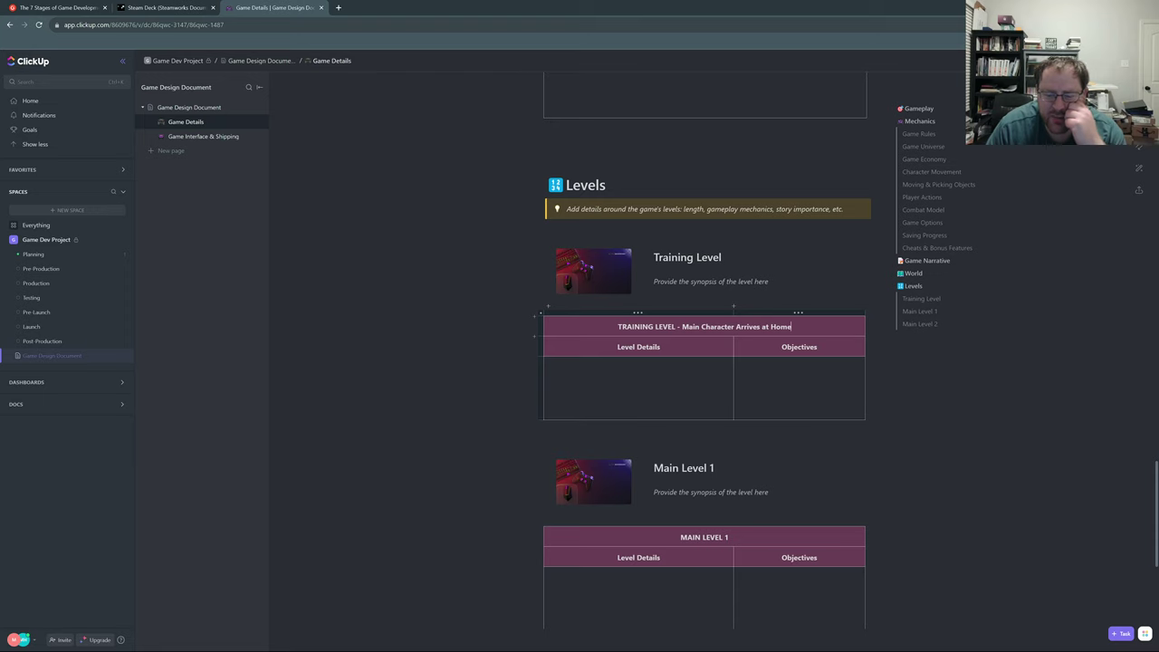
# - Change the title row of the Training Level table to "TRAINING LEVEL - Main Character's Driveway" and remove a blank line from its Level Details cell
pyautogui.moveTo(733, 308)
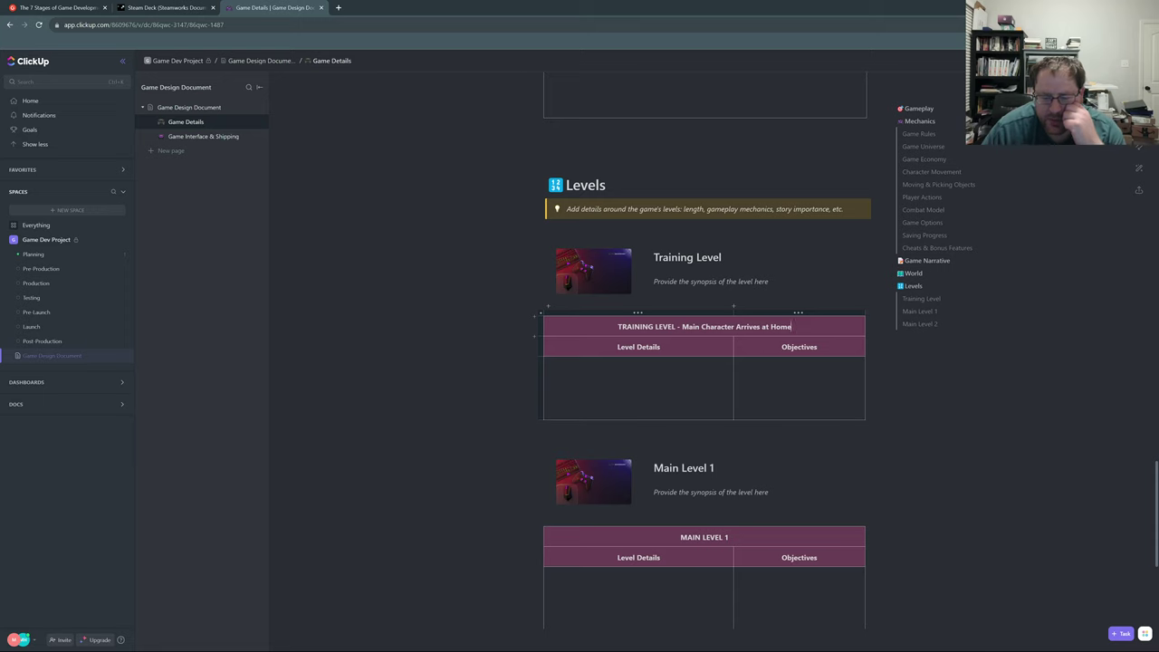
pyautogui.press('BackSpace')
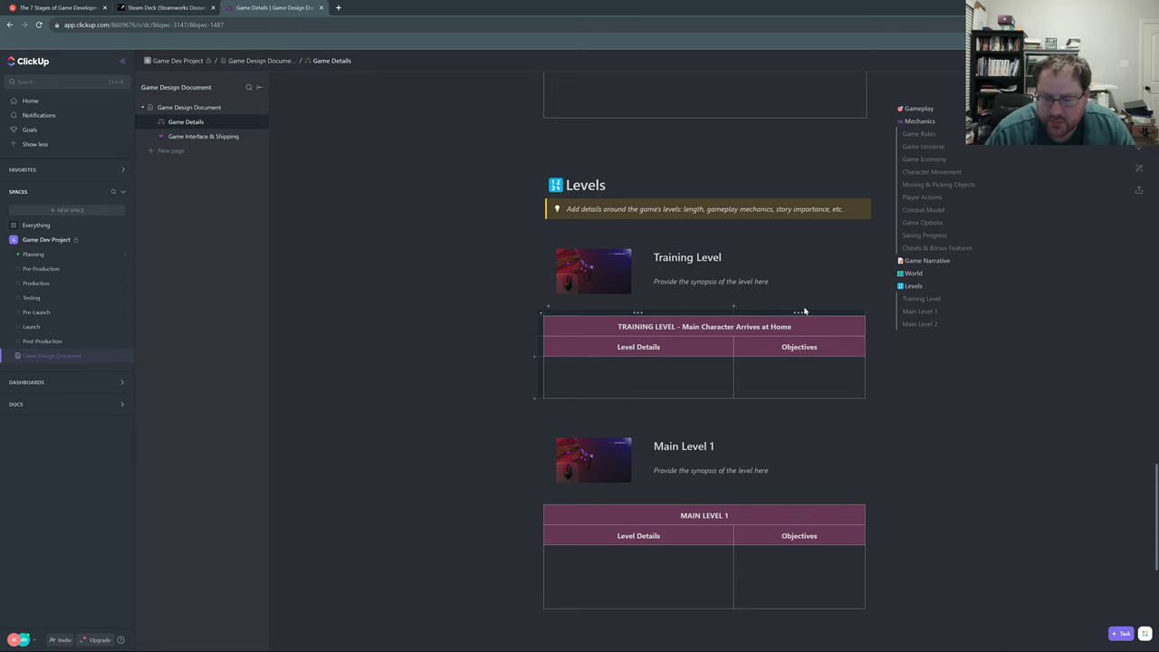
pyautogui.press('BackSpace')
pyautogui.press('BackSpace')
pyautogui.press('BackSpace')
pyautogui.press('BackSpace')
pyautogui.press('BackSpace')
pyautogui.press('BackSpace')
pyautogui.press('BackSpace')
pyautogui.press('BackSpace')
pyautogui.press('BackSpace')
pyautogui.press('BackSpace')
pyautogui.press('BackSpace')
pyautogui.press('BackSpace')
pyautogui.press('BackSpace')
pyautogui.press('BackSpace')
pyautogui.press('BackSpace')
pyautogui.press('BackSpace')
pyautogui.press('BackSpace')
pyautogui.press('BackSpace')
pyautogui.press('BackSpace')
pyautogui.press('BackSpace')
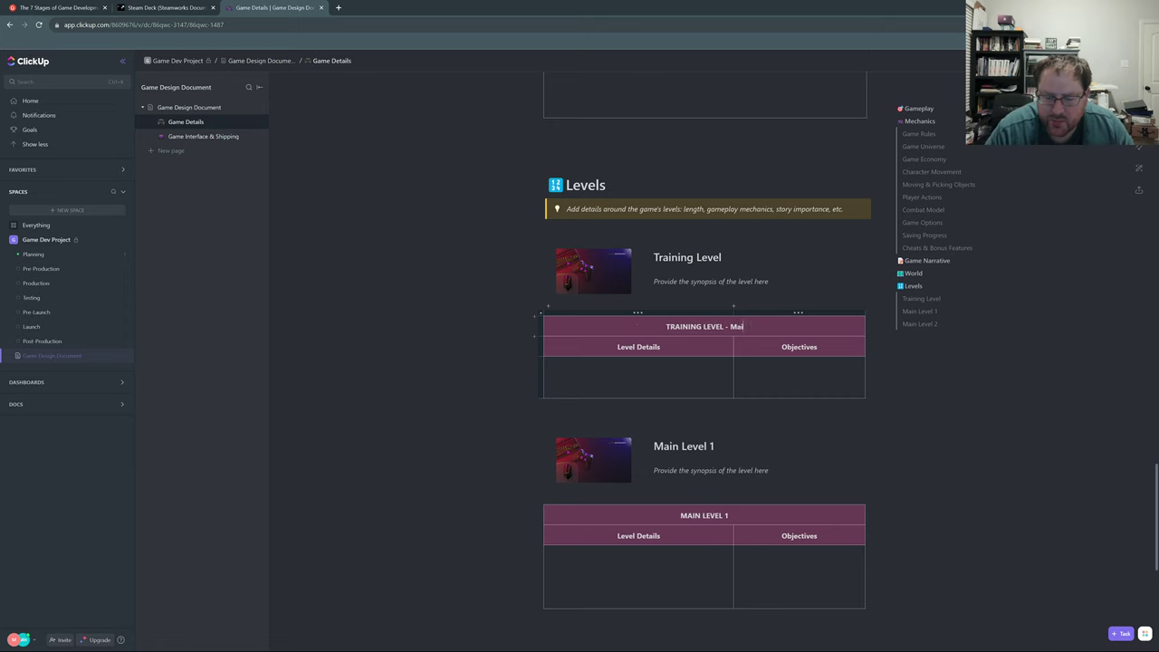
pyautogui.write('n Char')
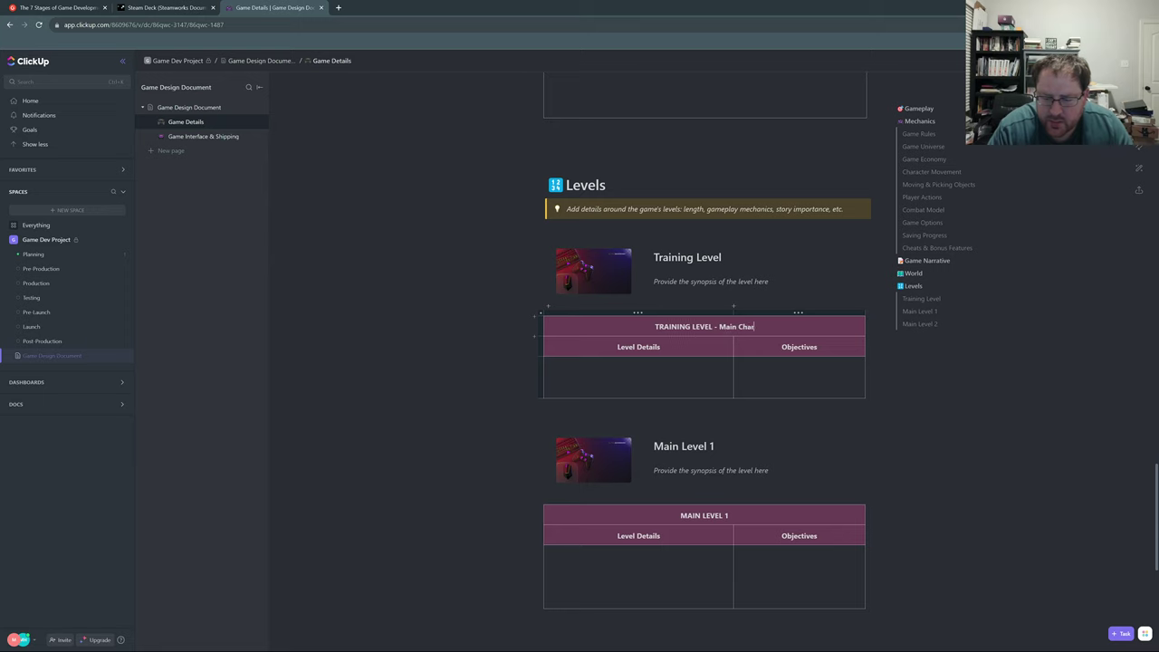
pyautogui.write("acter's")
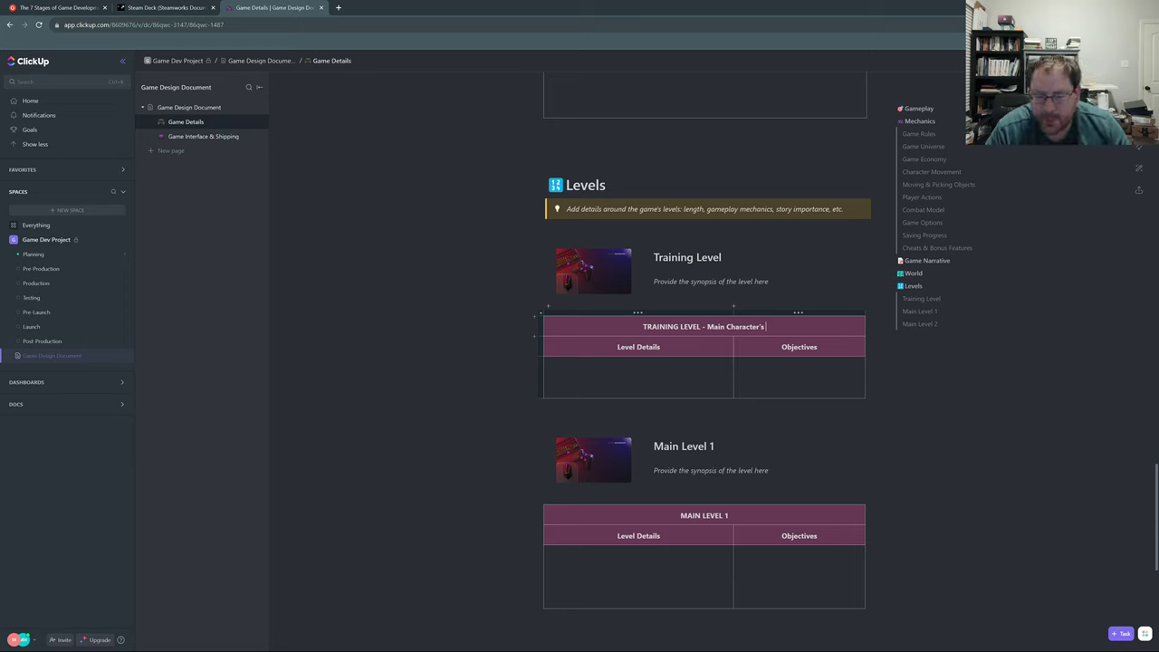
pyautogui.write(' Driv')
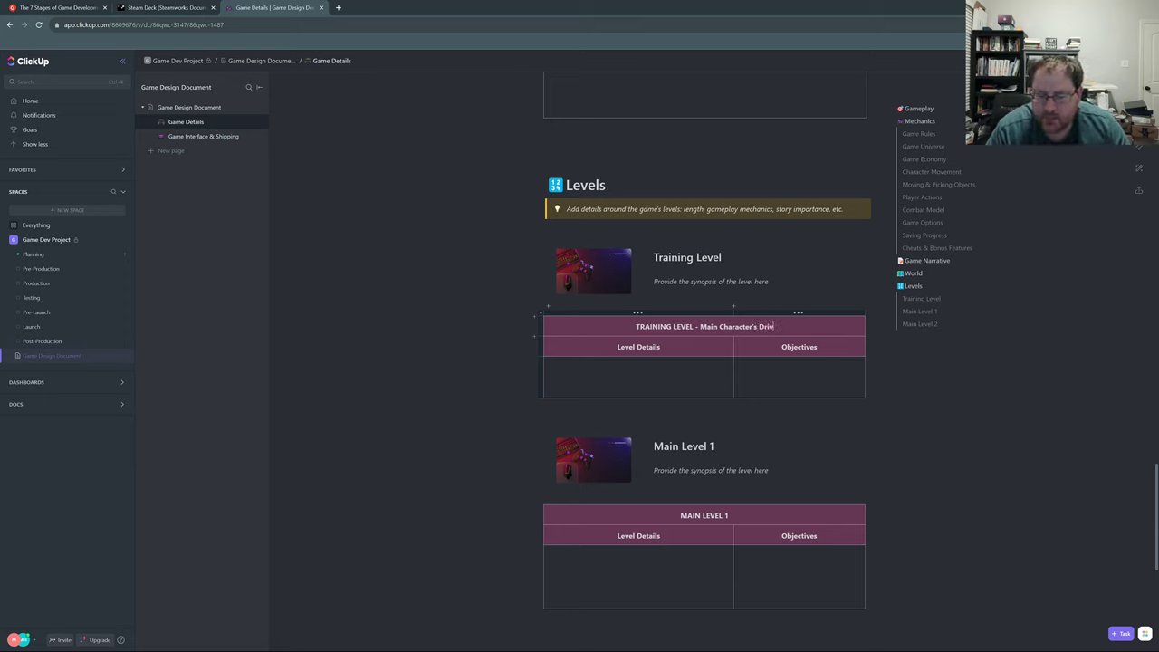
pyautogui.write('eway')
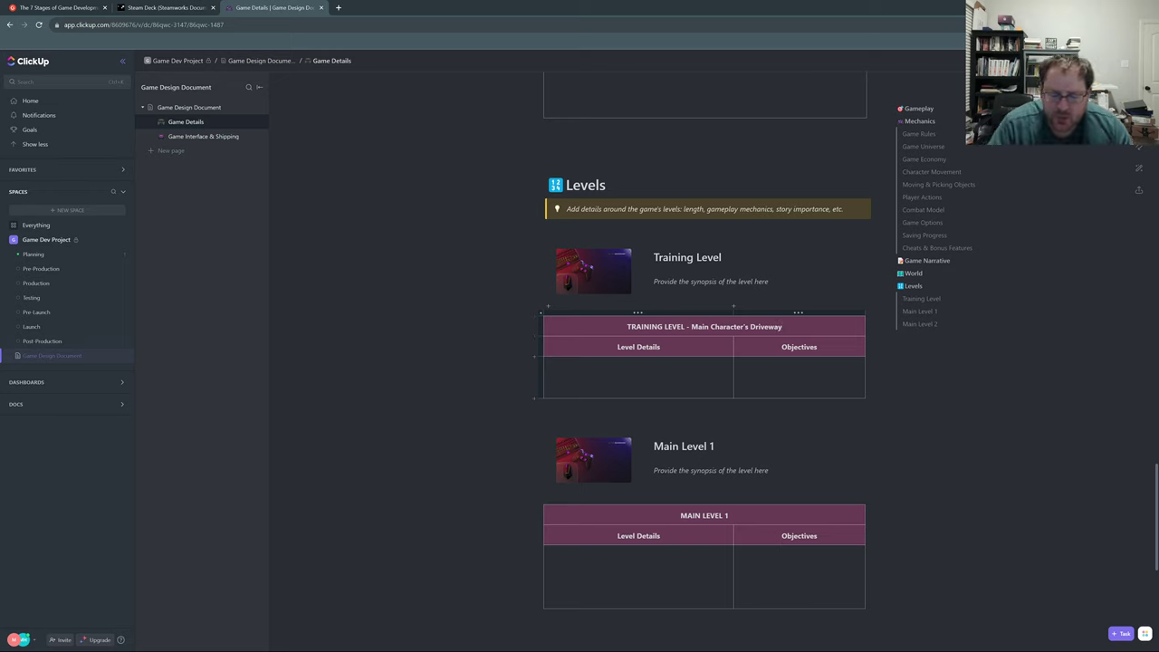
# - Fill the Training Level's Level Details cell with "Main character arrives at home after a long night at work, notices a few things out of place"
pyautogui.press('BackSpace')
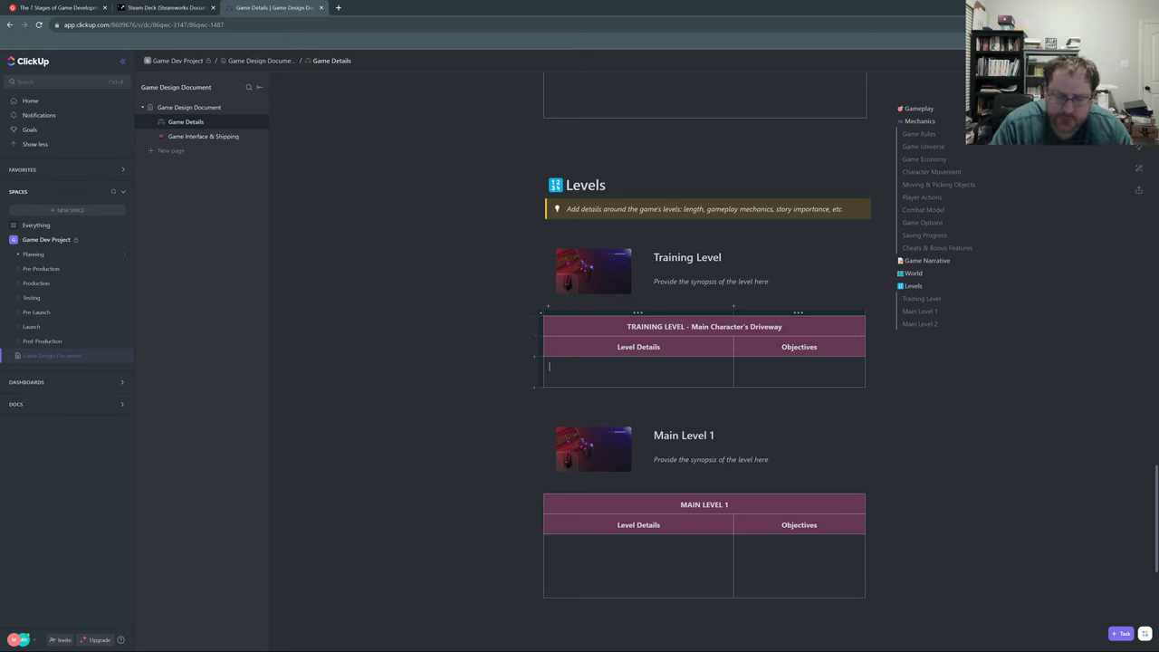
pyautogui.write('Main chara')
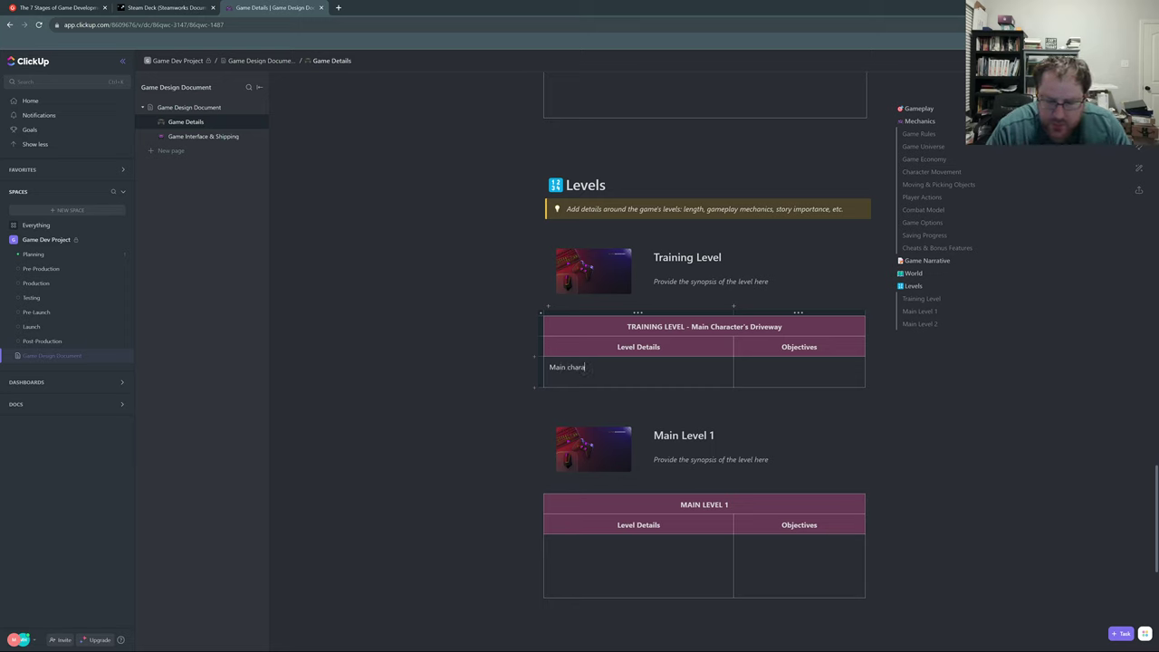
pyautogui.write('cter arrive')
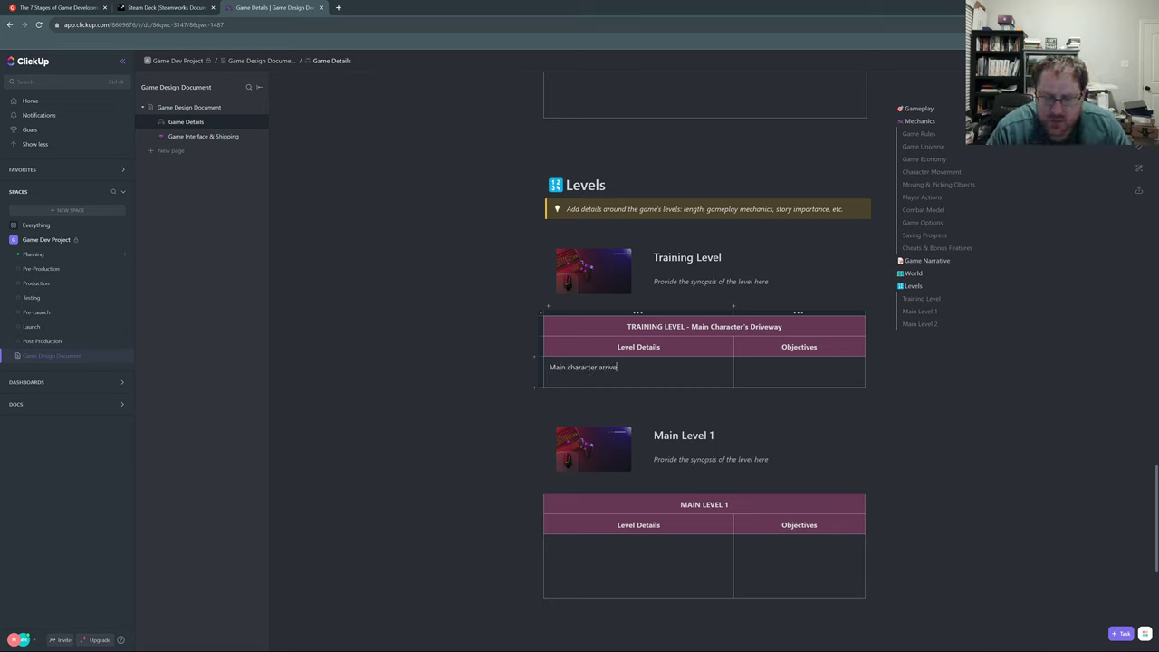
pyautogui.write('s at home a')
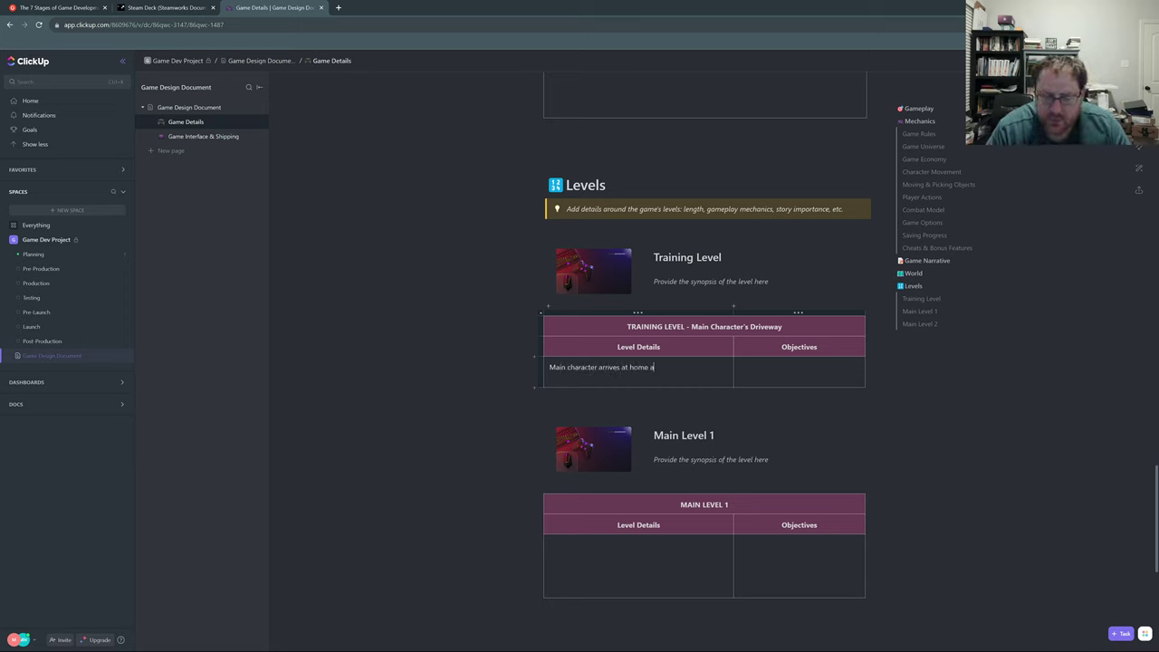
pyautogui.write('fter a long ni')
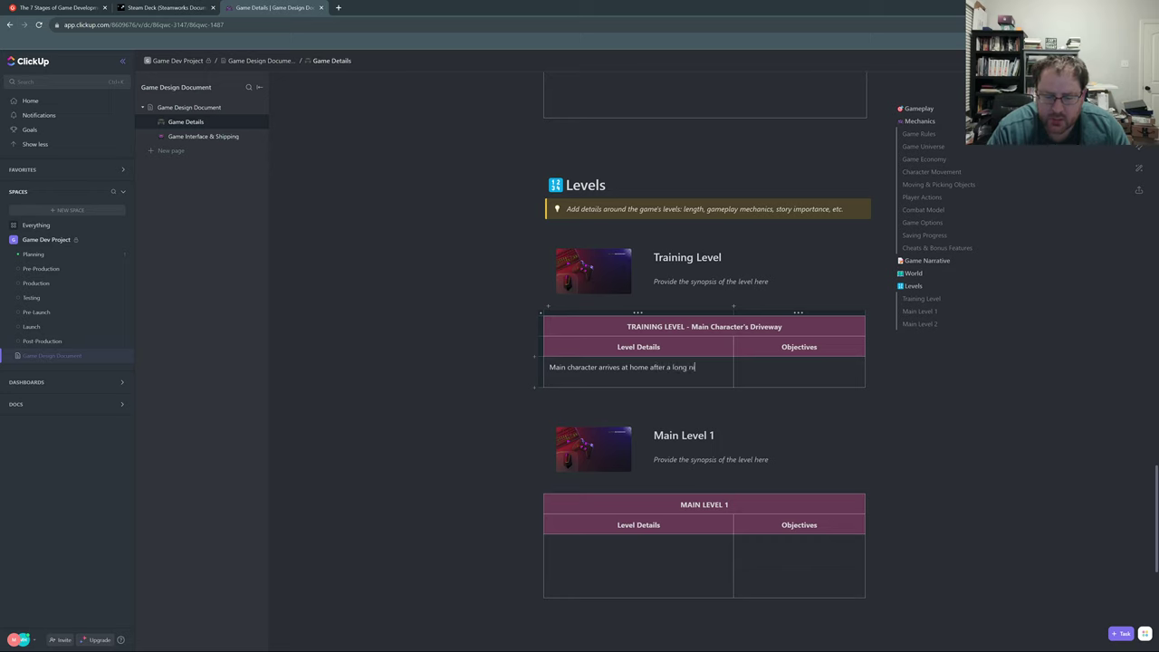
pyautogui.write('ght at work')
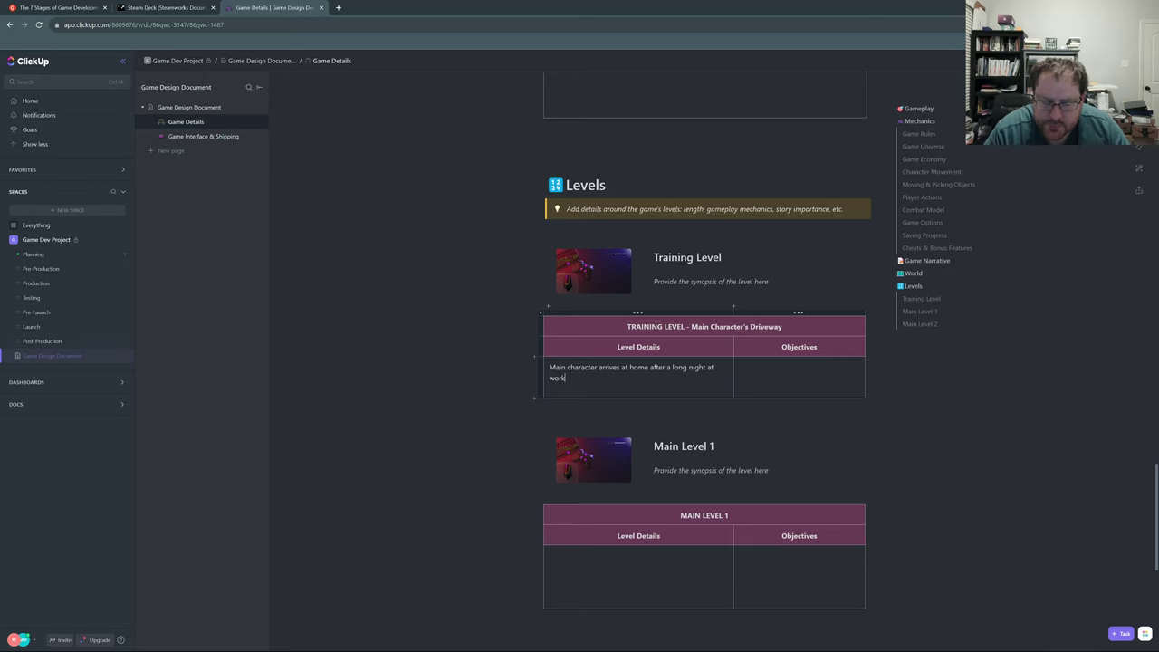
pyautogui.write('. notices ')
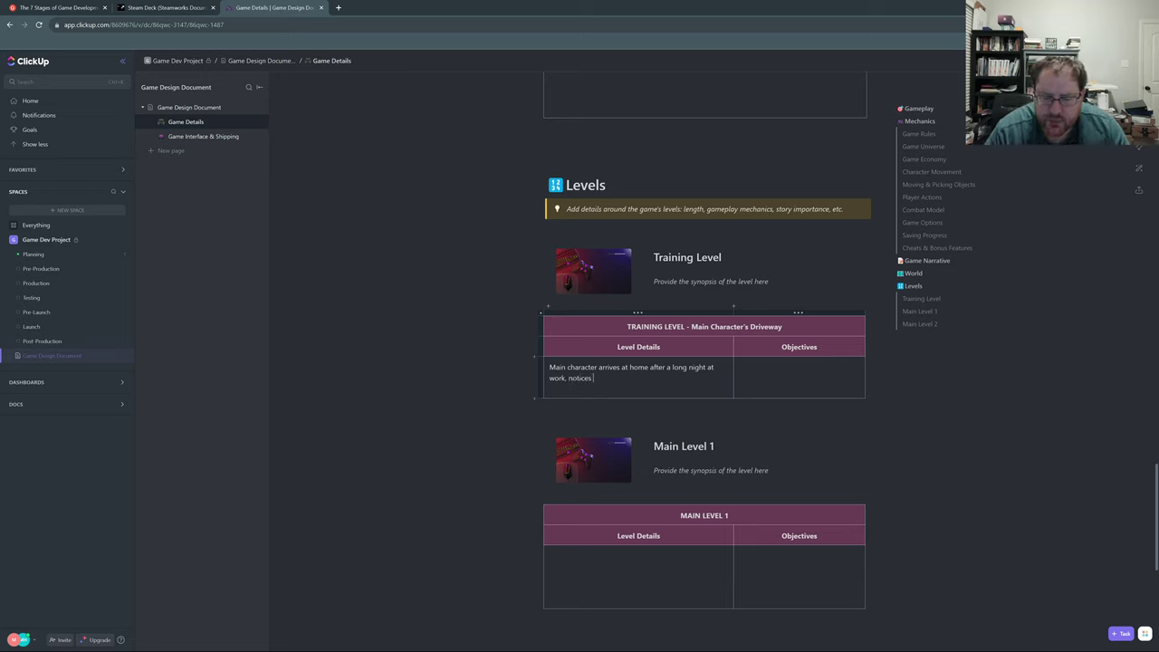
pyautogui.write('a few thin')
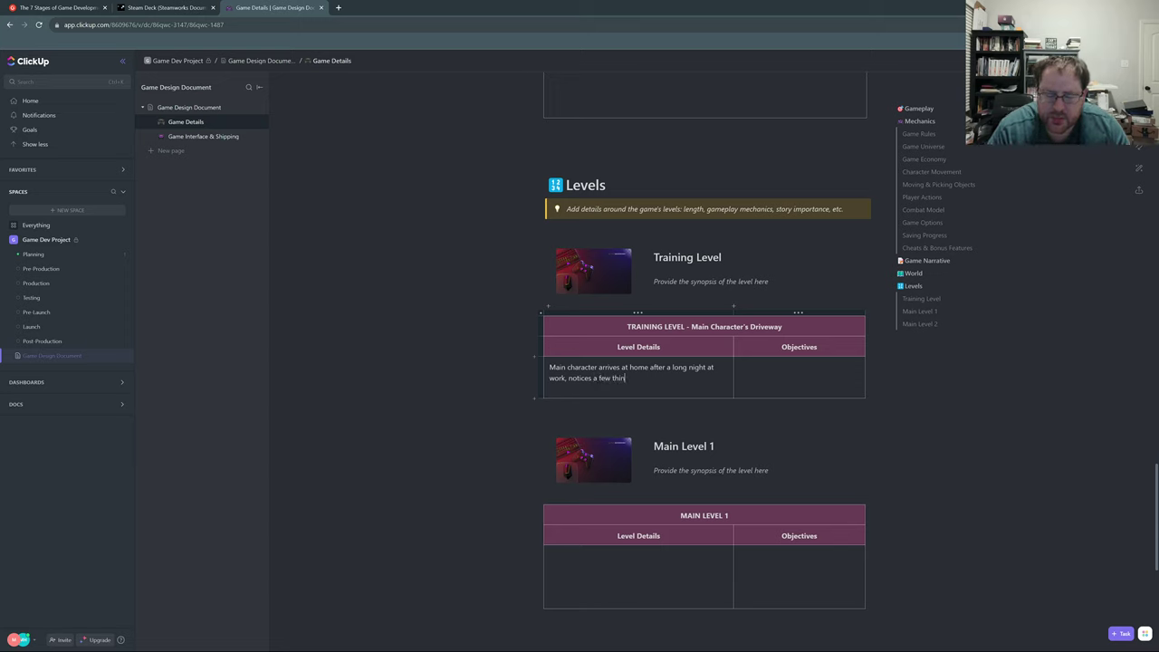
pyautogui.write('gs out of place')
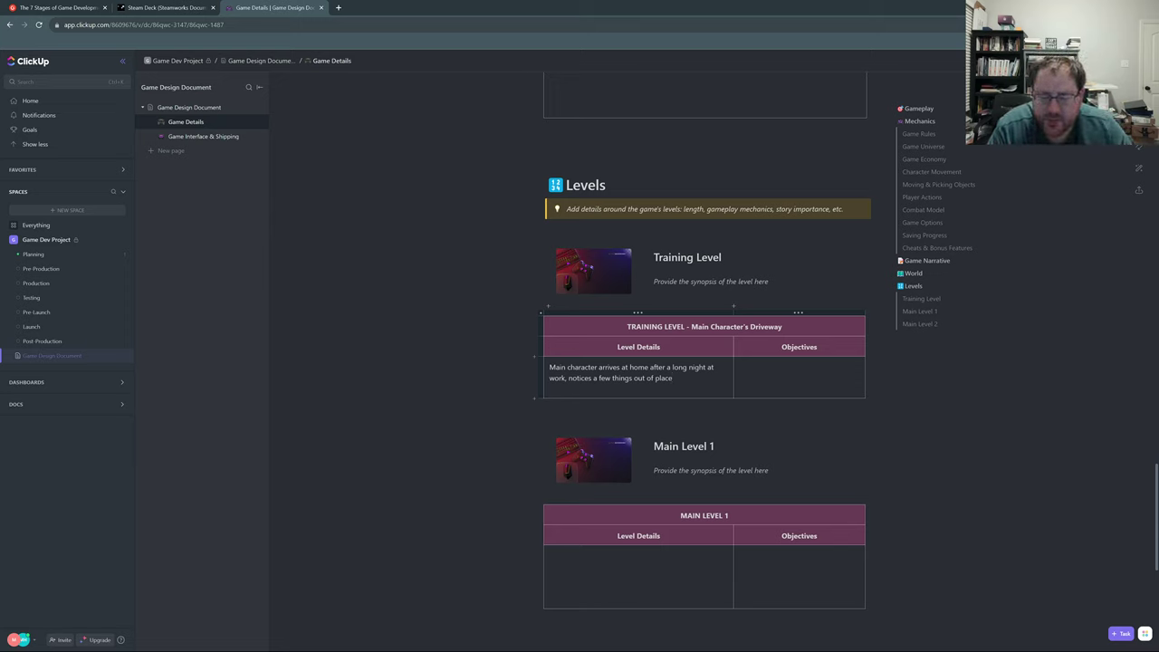
# - Fill the Training Level's Objectives cell with "Find items out of place in the driveway and yard, put them away or take useful items to be used later"
pyautogui.click(739, 367)
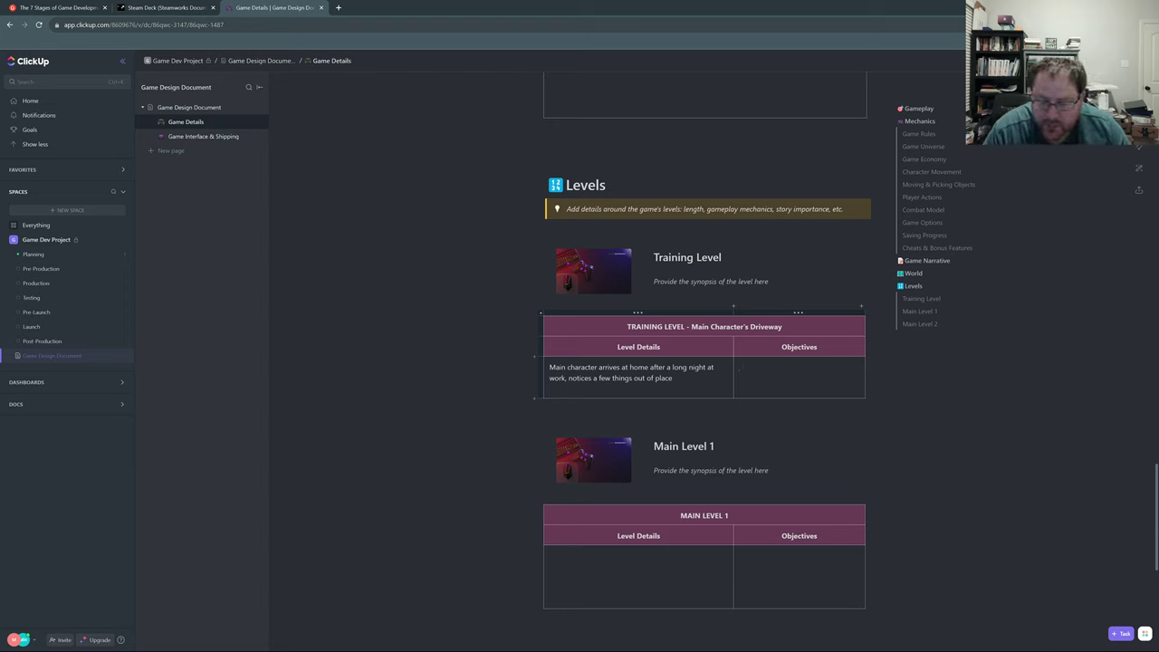
pyautogui.write('nd it')
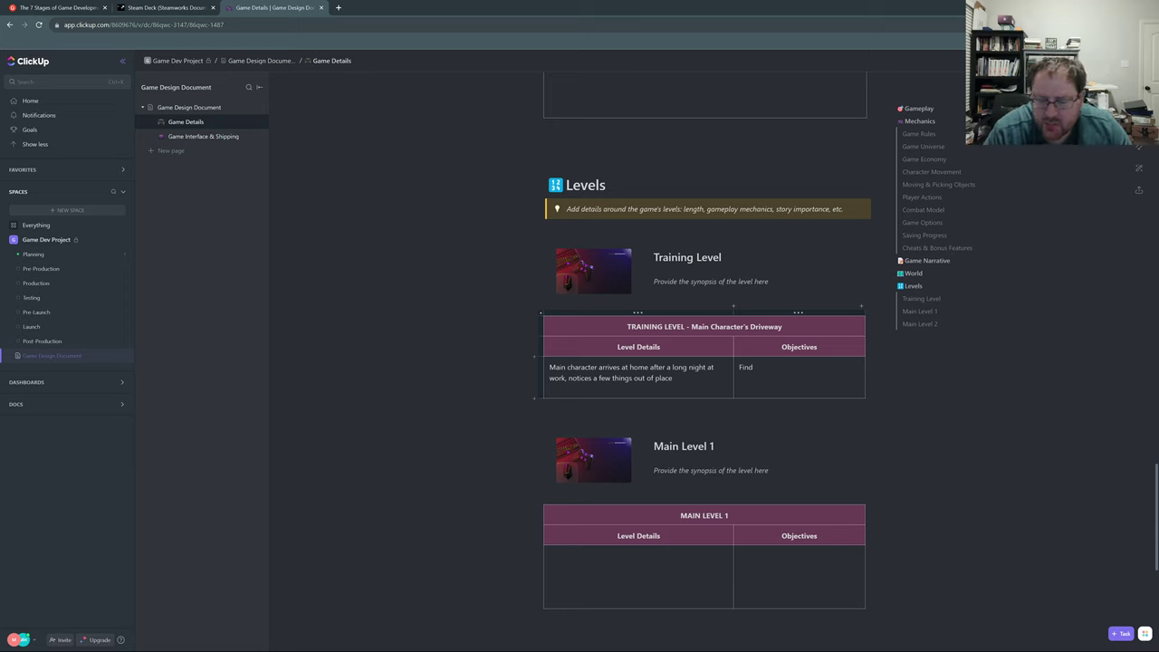
pyautogui.write(' items out')
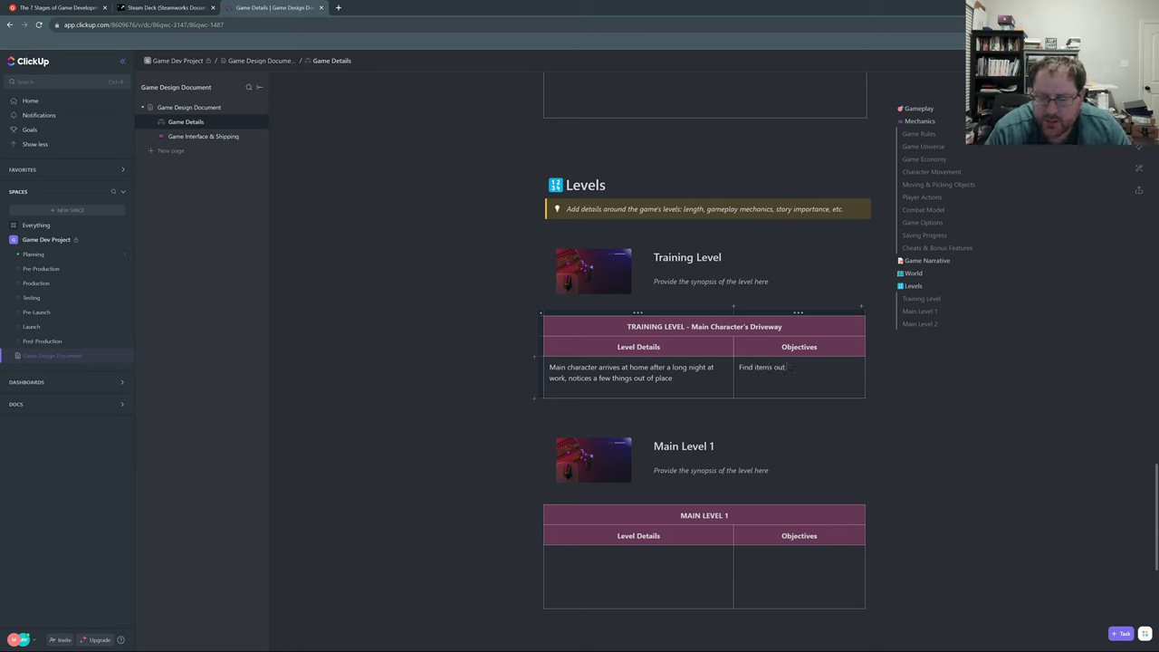
pyautogui.write(' of place')
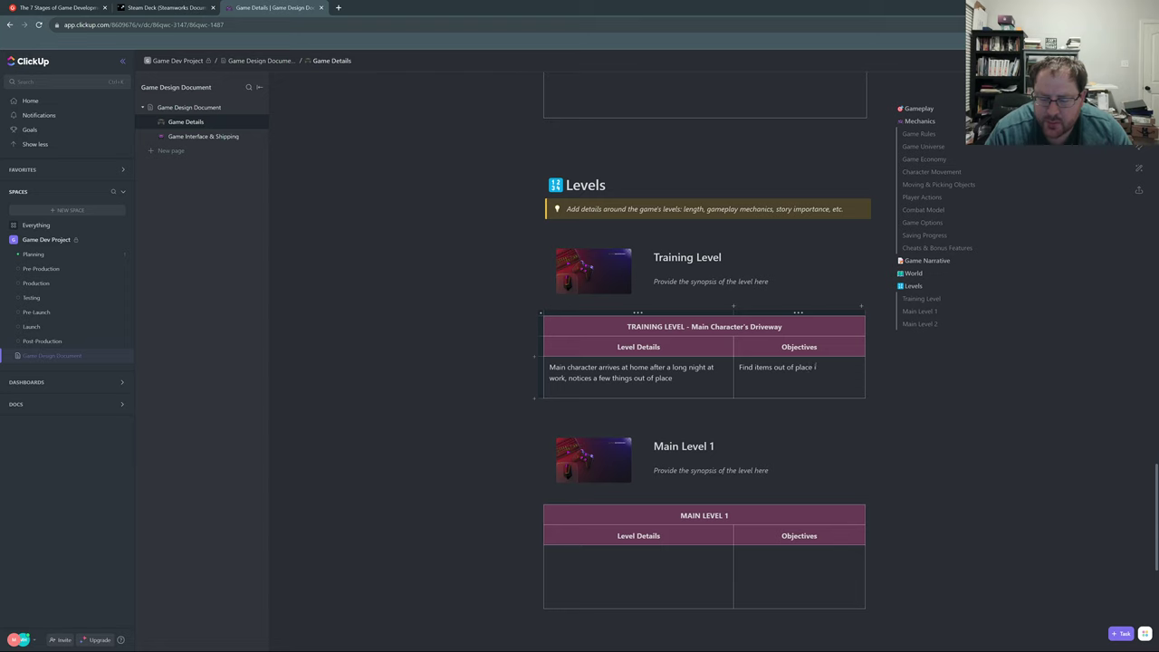
pyautogui.write(' in the driveway and y')
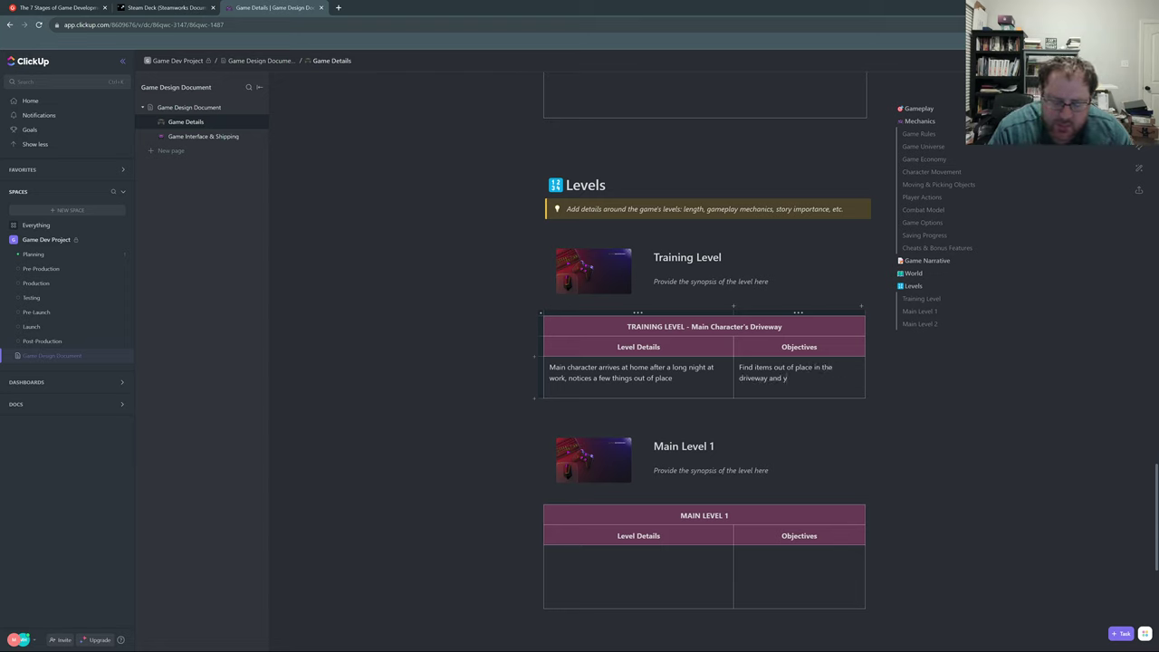
pyautogui.write('ard.')
pyautogui.write(' p')
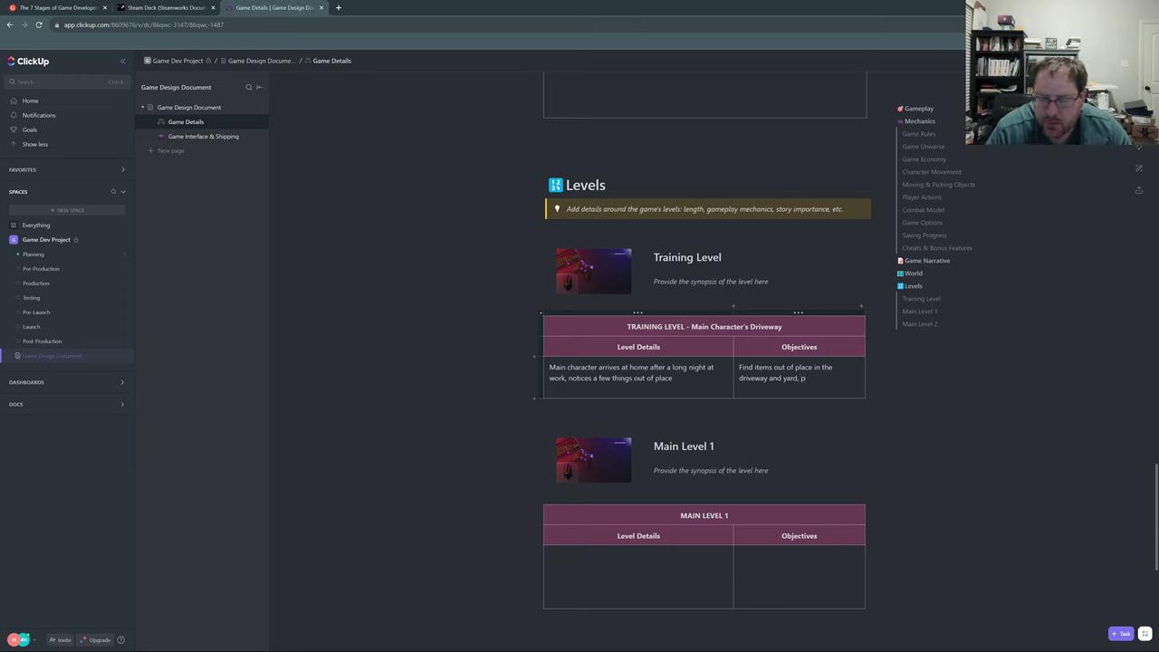
pyautogui.write('ut them back')
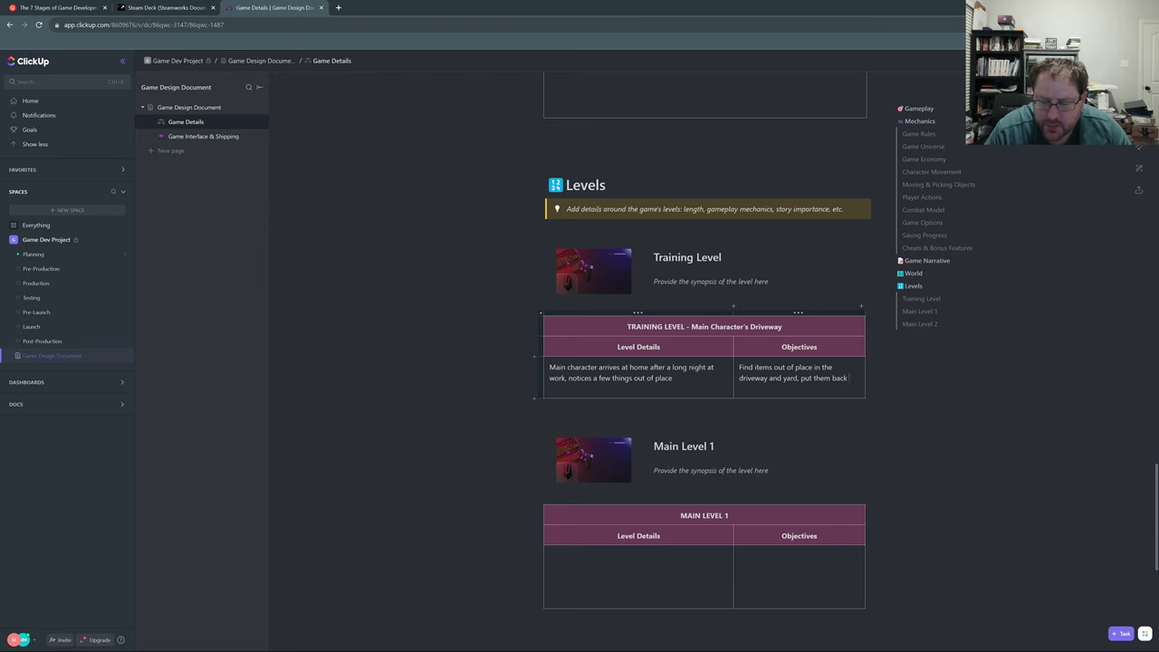
pyautogui.press('BackSpace')
pyautogui.press('BackSpace')
pyautogui.press('BackSpace')
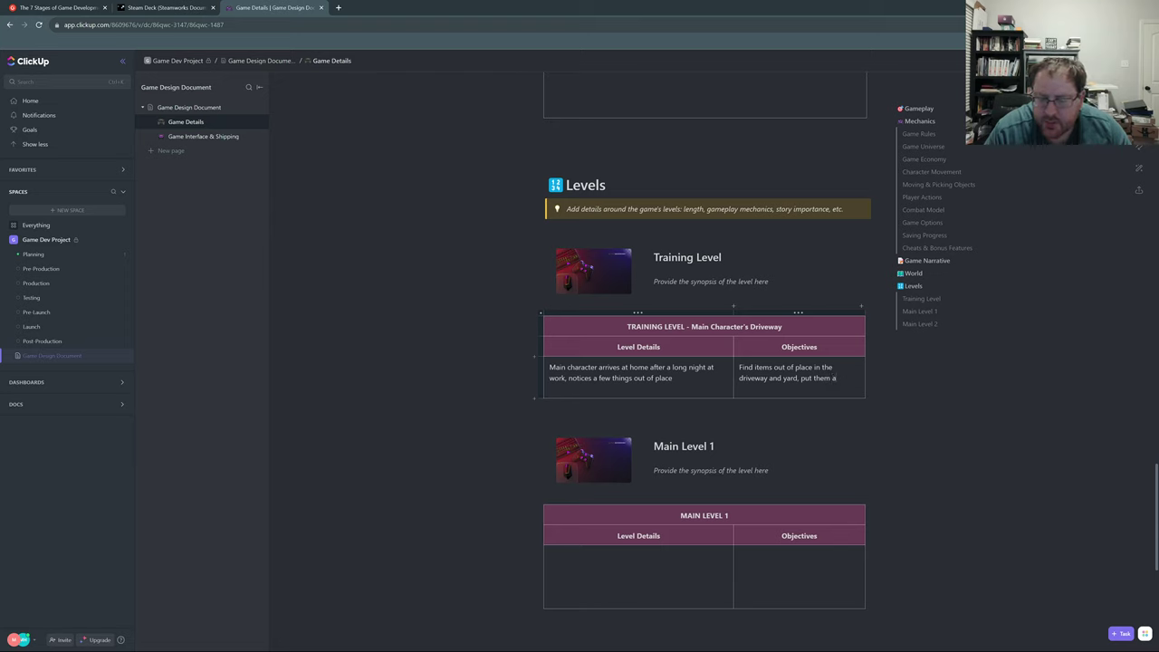
pyautogui.write('away or')
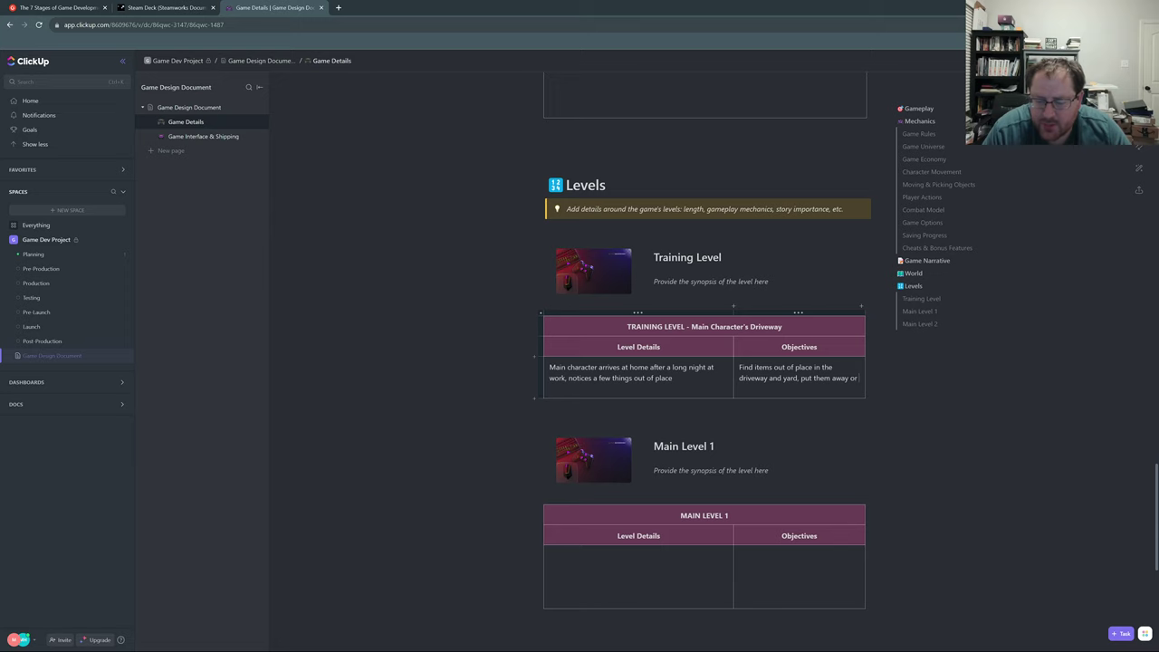
pyautogui.write('take useful')
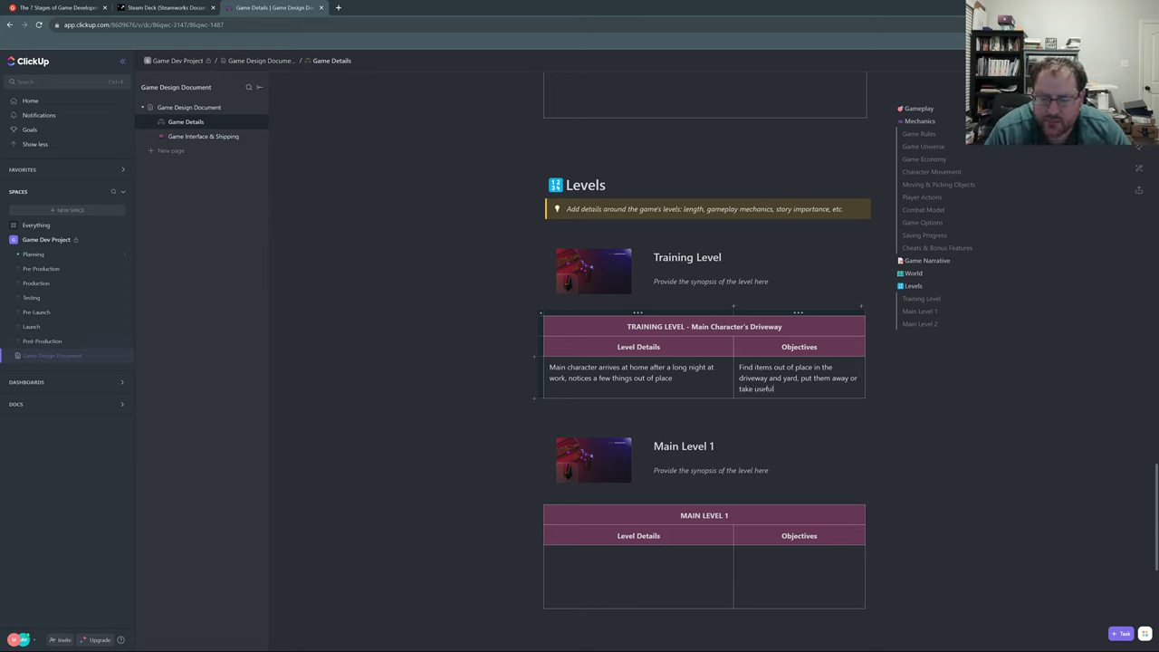
pyautogui.write(' items to be')
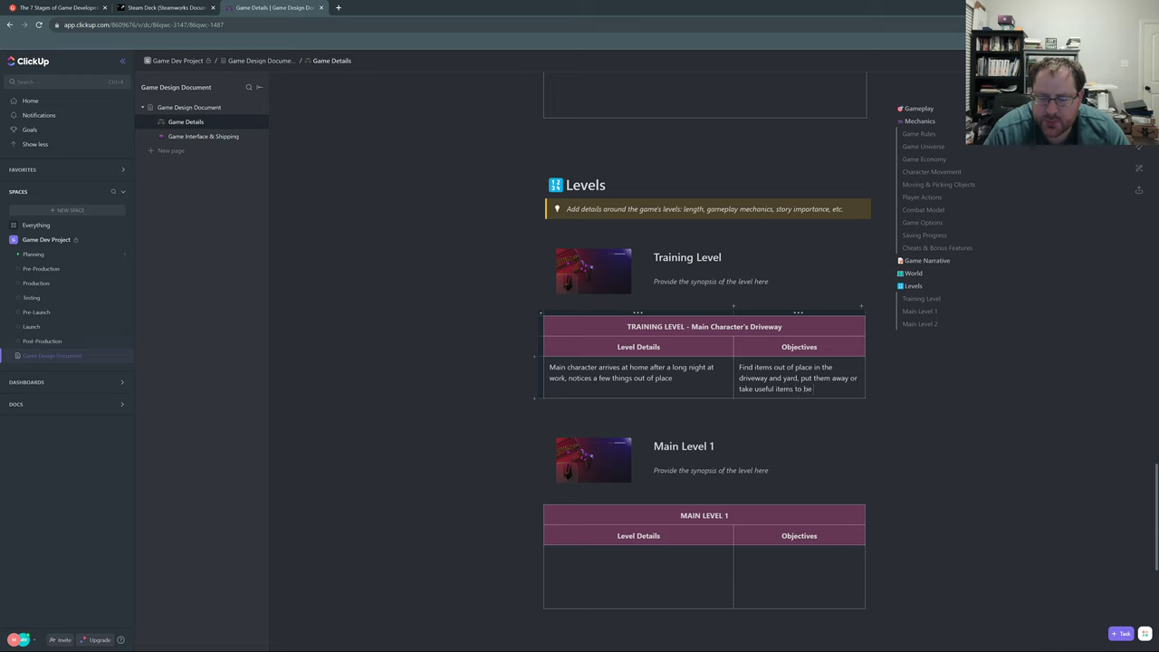
pyautogui.write(' used later')
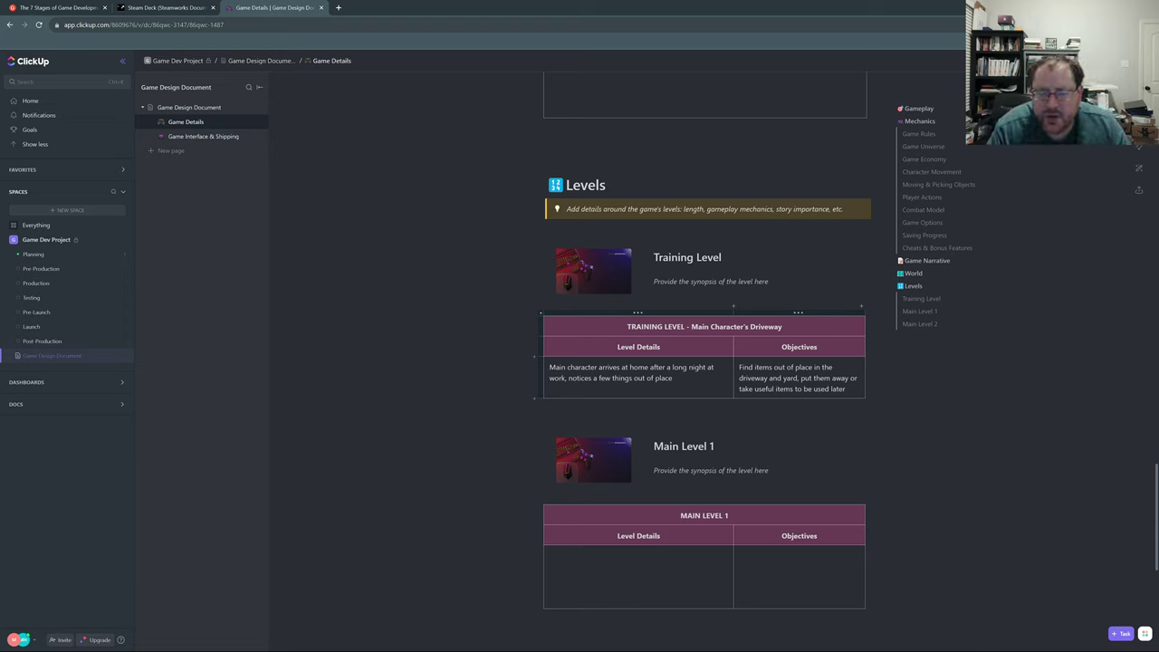
# - Extend the title row of the Main Level 1 table to read "MAIN LEVEL 1 - Living Room"
pyautogui.scroll(-3, 704, 361)
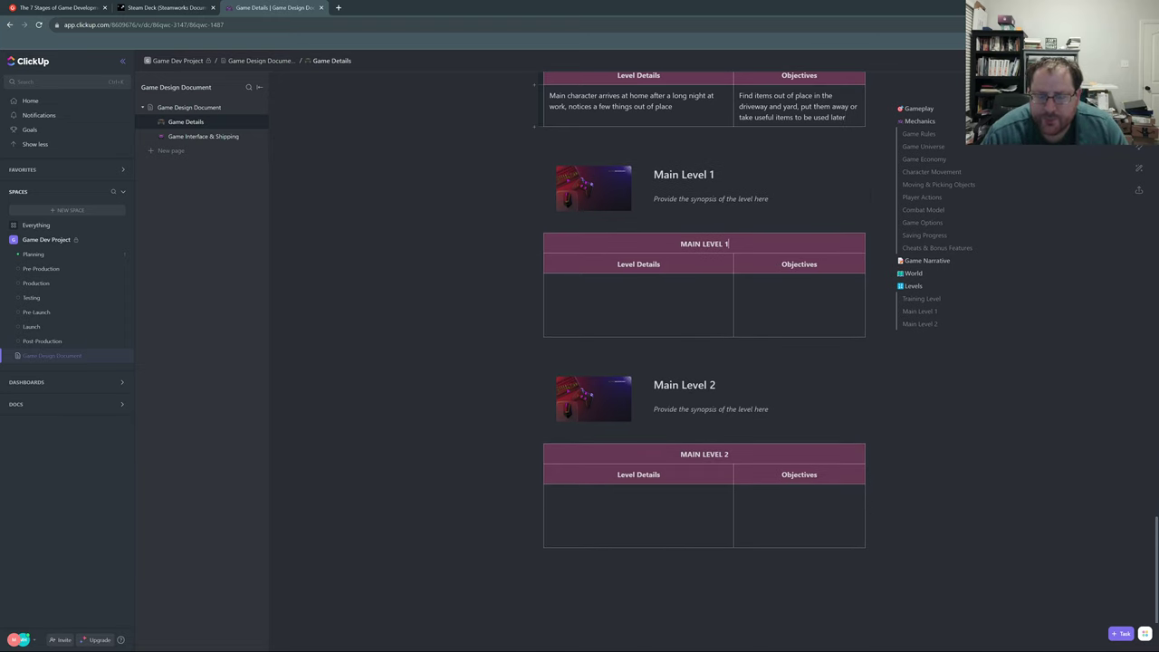
pyautogui.scroll(1, 646, 277)
pyautogui.write('- Living Room')
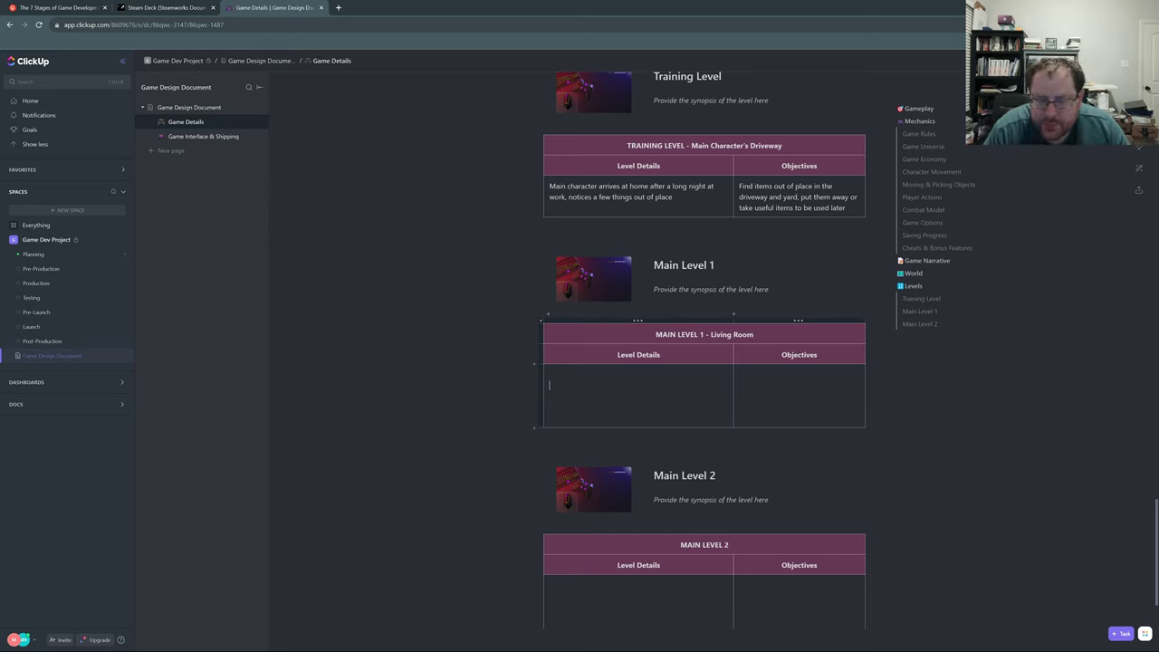
# - Fill Main Level 1's Level Details cell with "Main character sees there is a few voicemails. Some are ordinary calls, but there is one that seems odd."
pyautogui.write('Main')
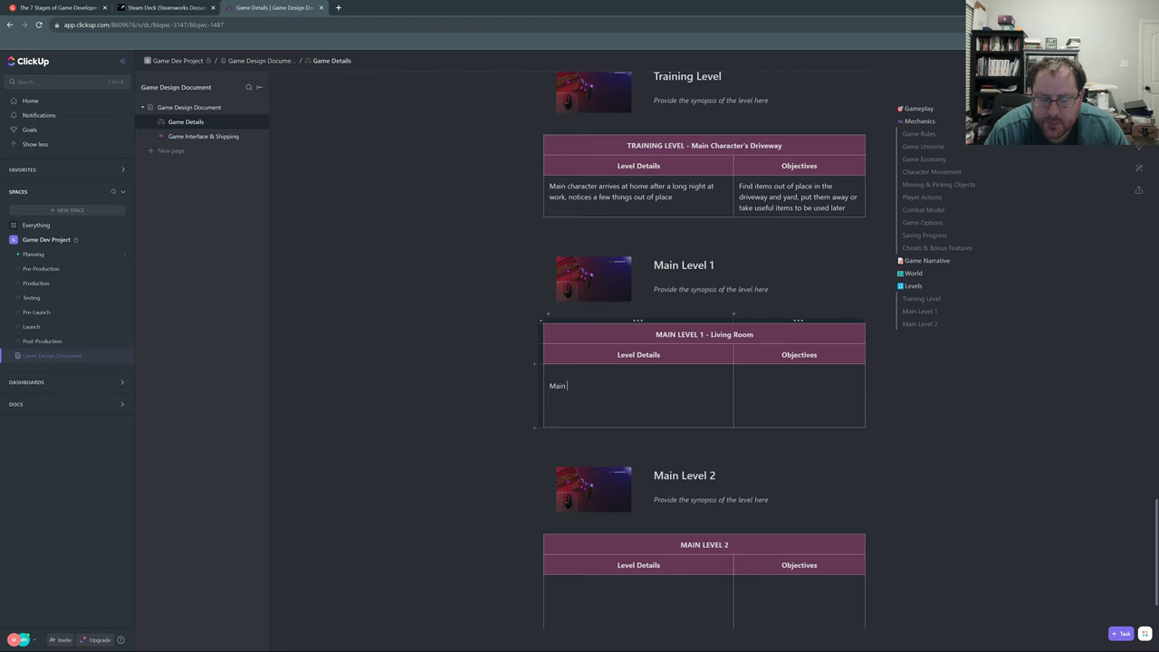
pyautogui.write(' character')
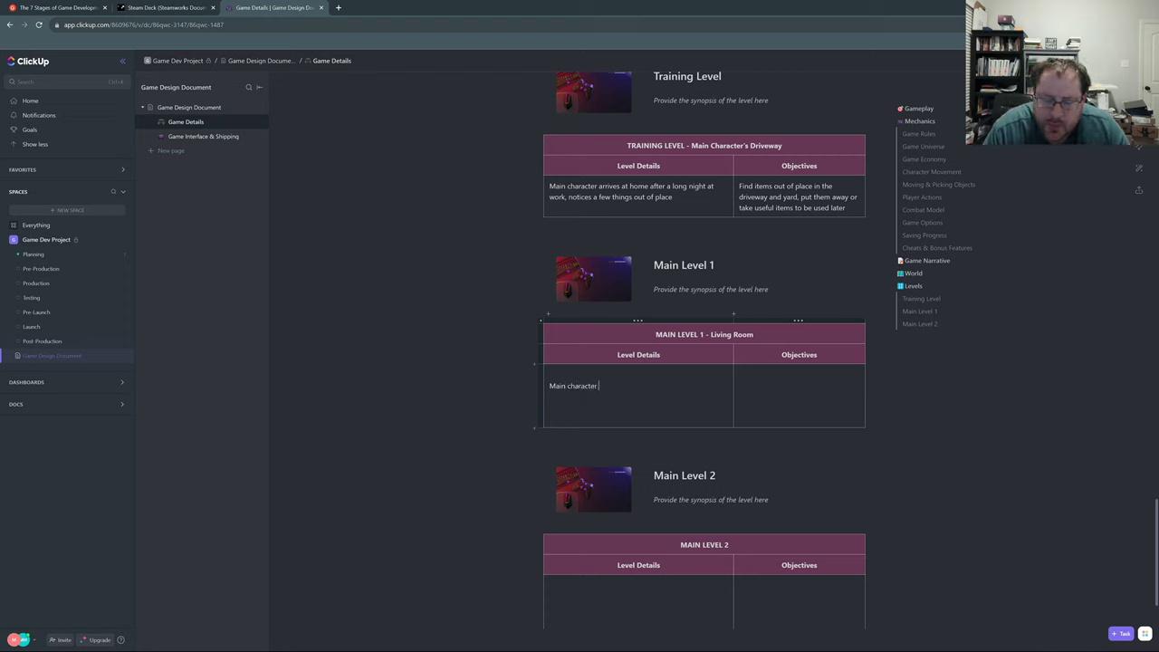
pyautogui.write(' see there is a')
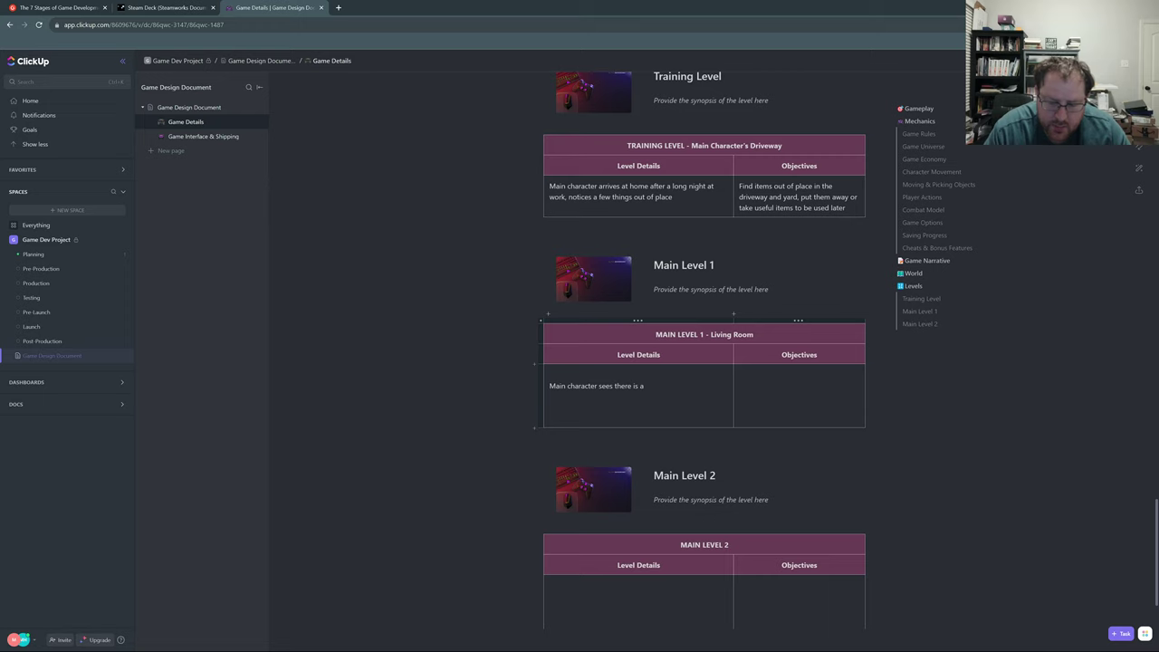
pyautogui.write(' few')
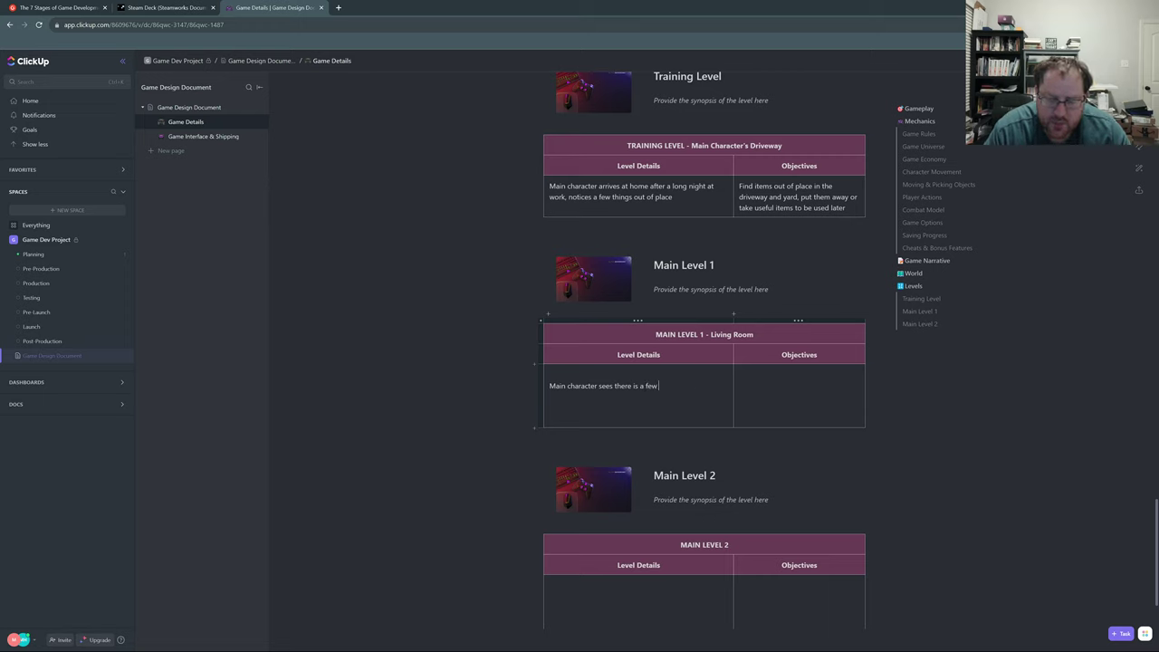
pyautogui.write(' voicemails')
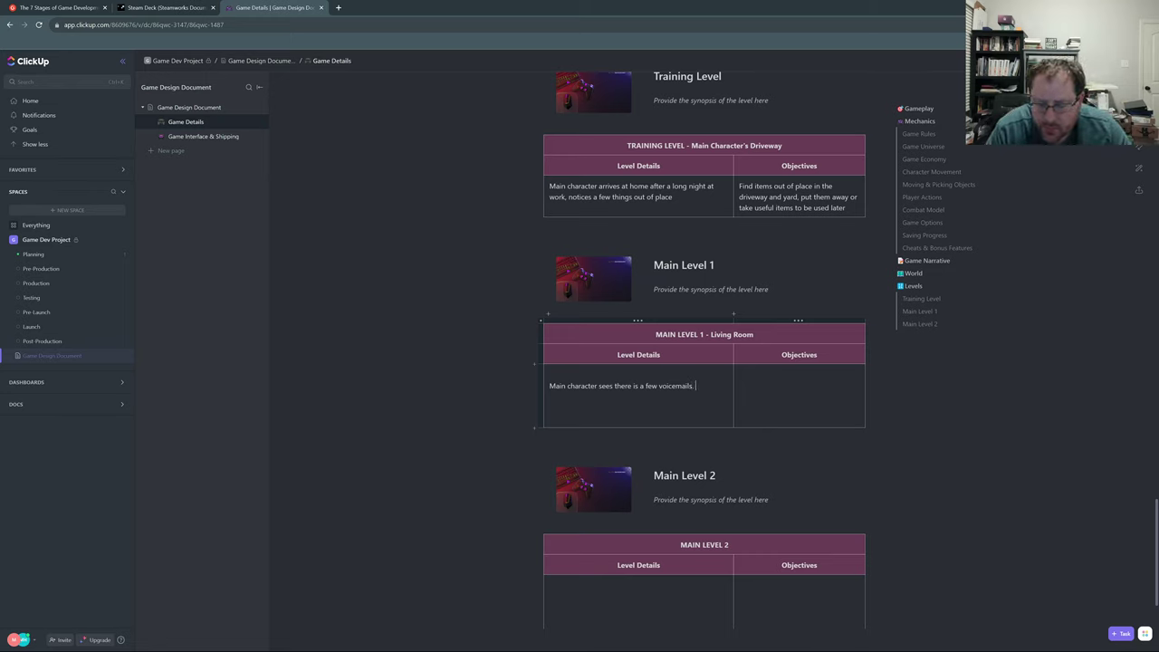
pyautogui.write('. Some ')
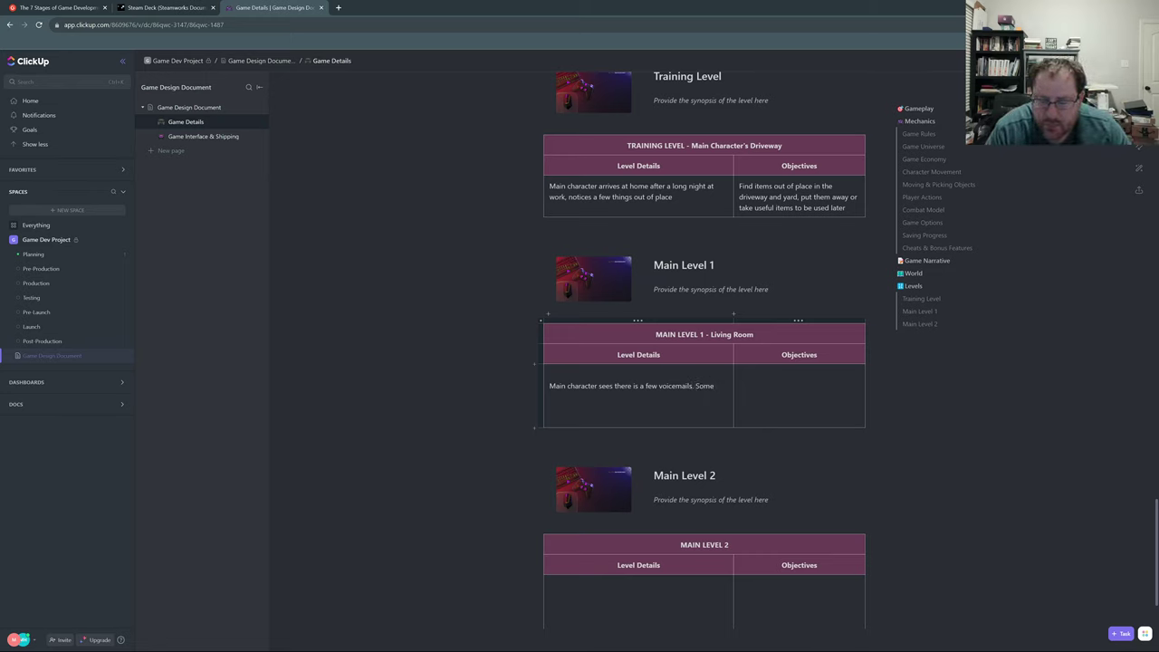
pyautogui.write('are')
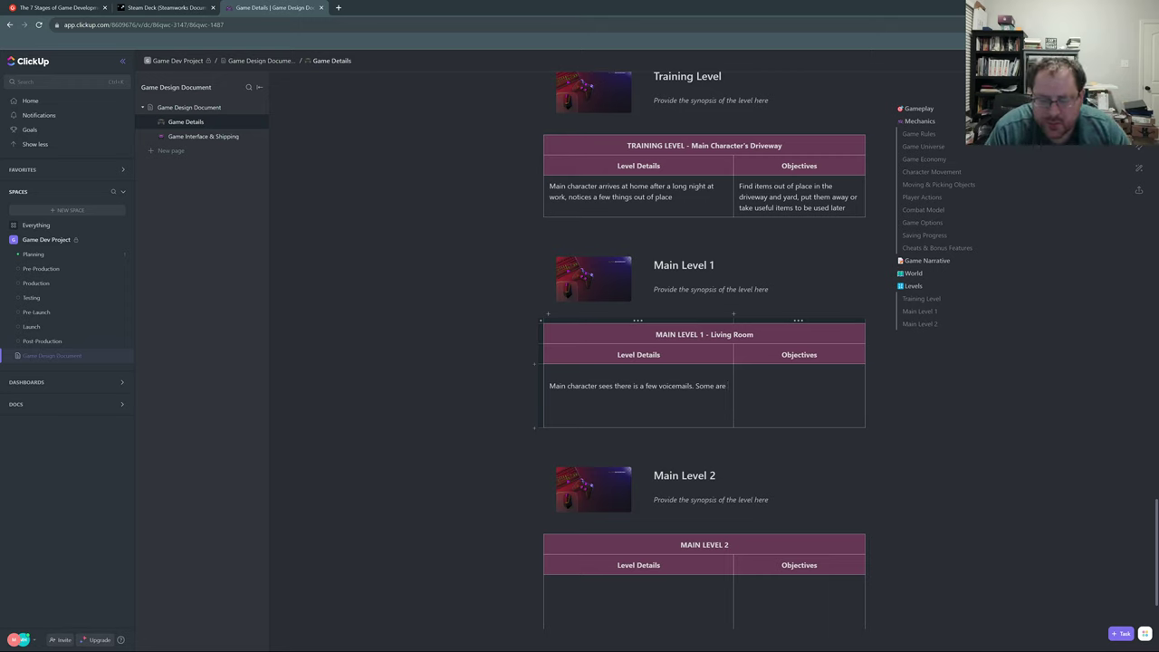
pyautogui.write('ordinar')
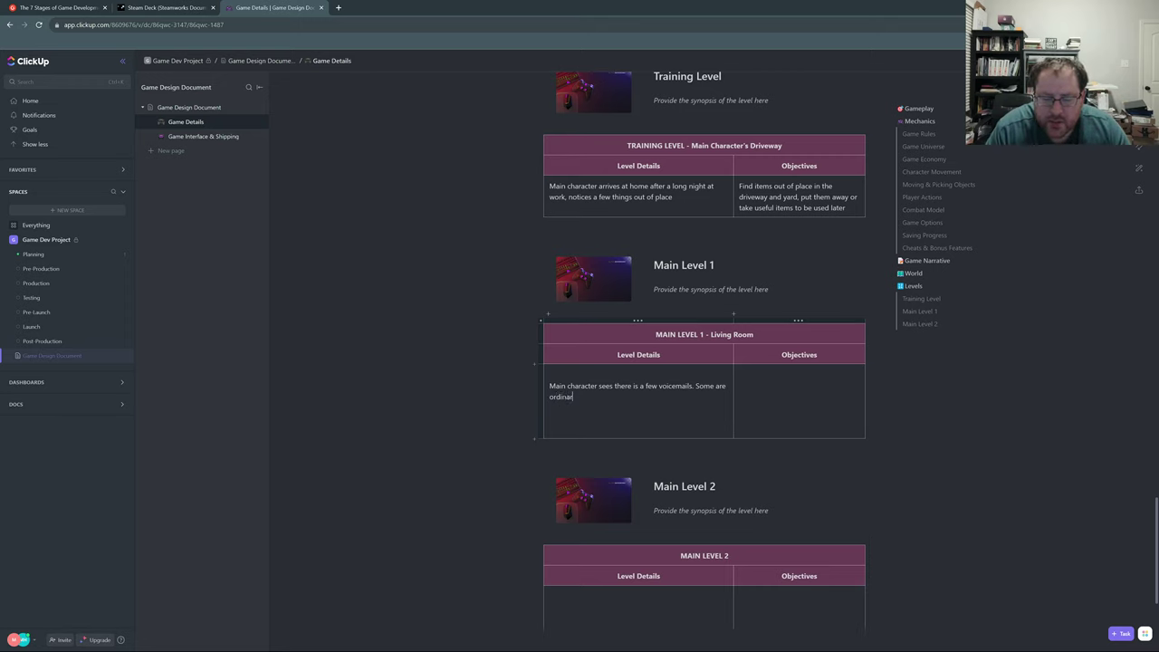
pyautogui.write('y calls, ')
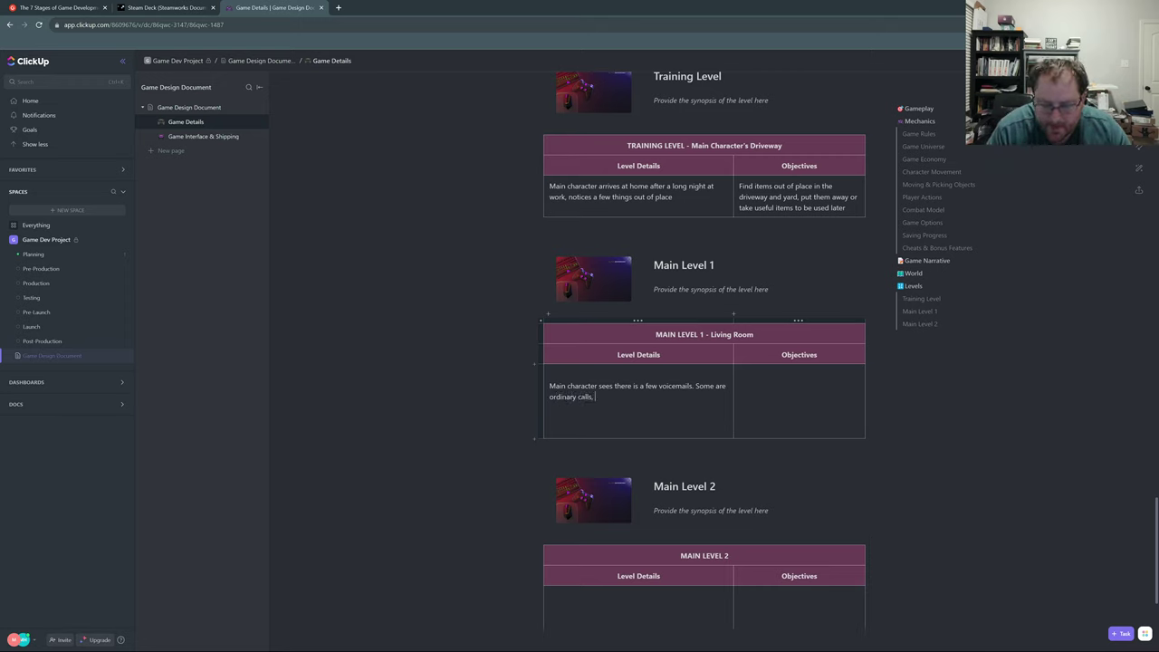
pyautogui.write('but')
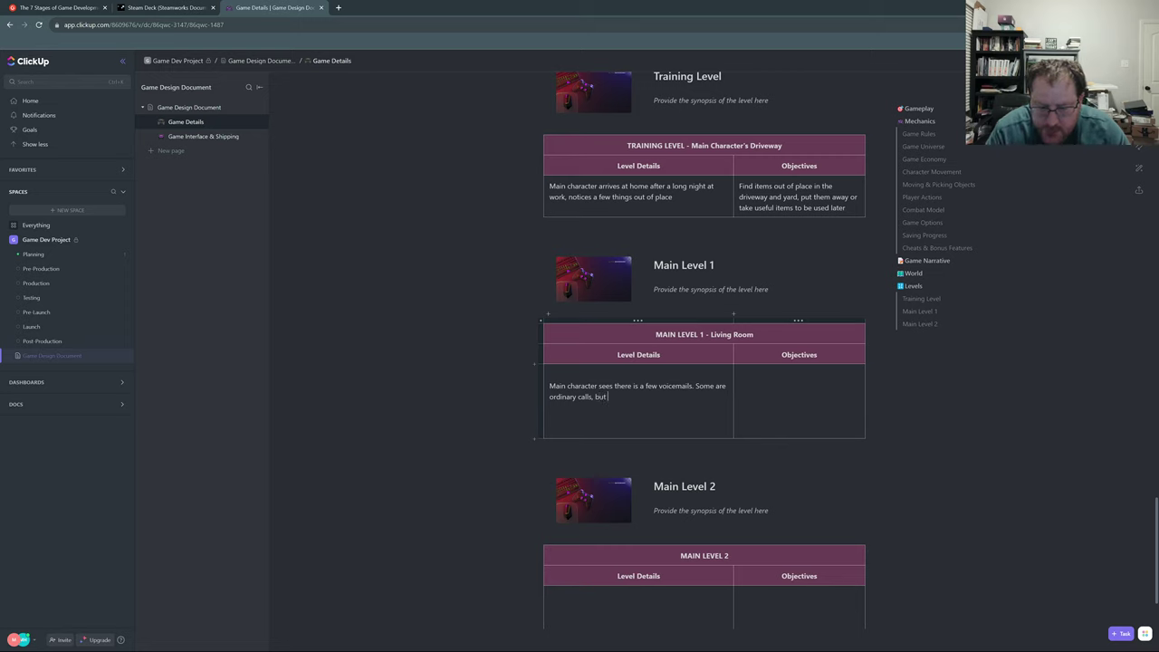
pyautogui.write(' there is one')
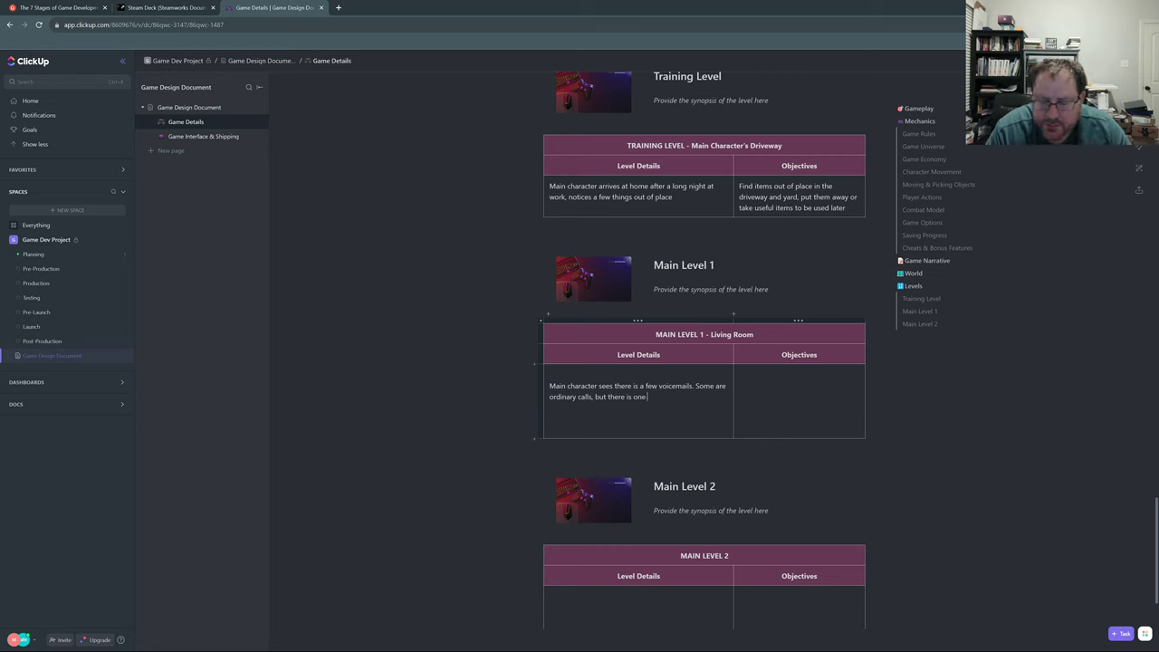
pyautogui.write(' that')
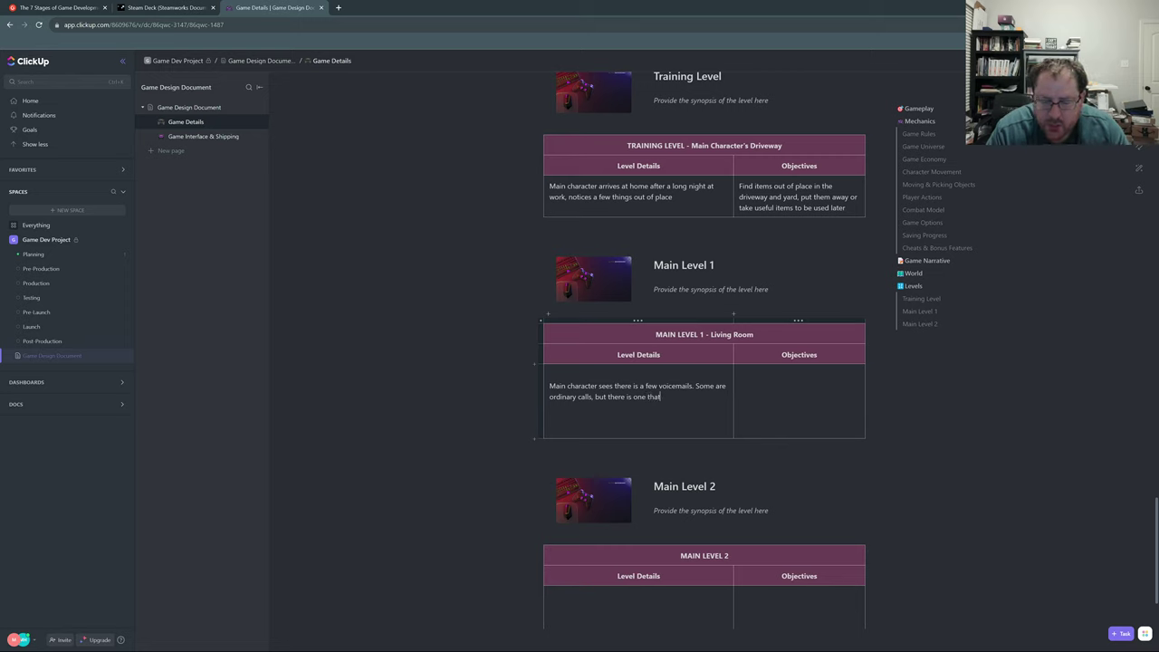
pyautogui.write(' seems odd')
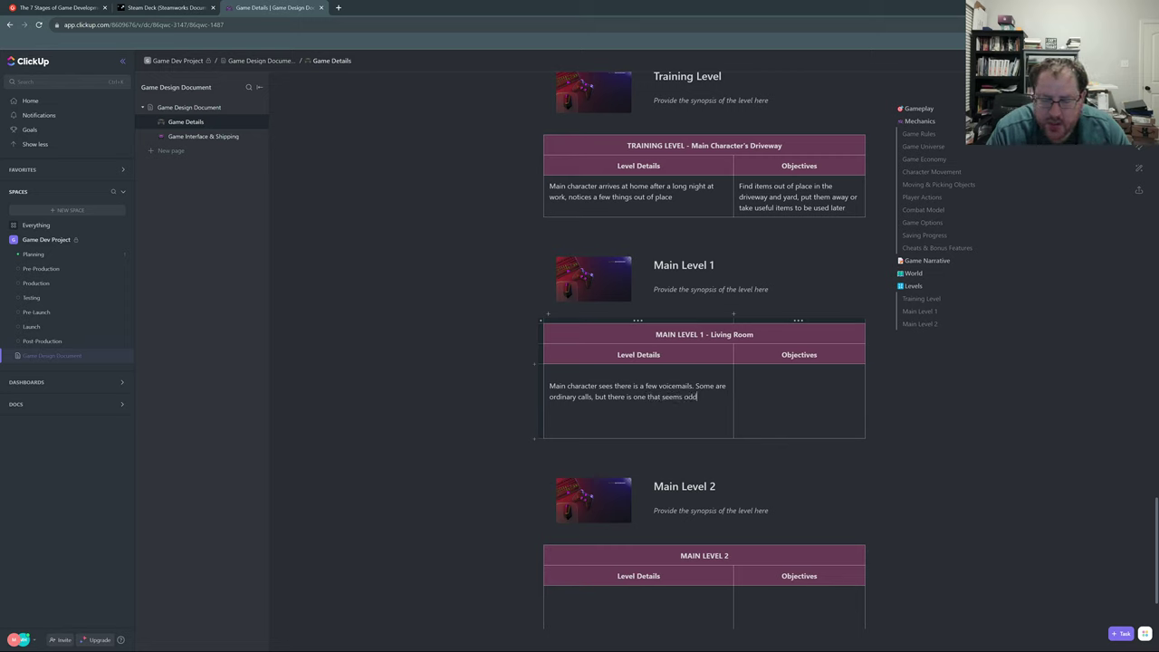
pyautogui.write('.')
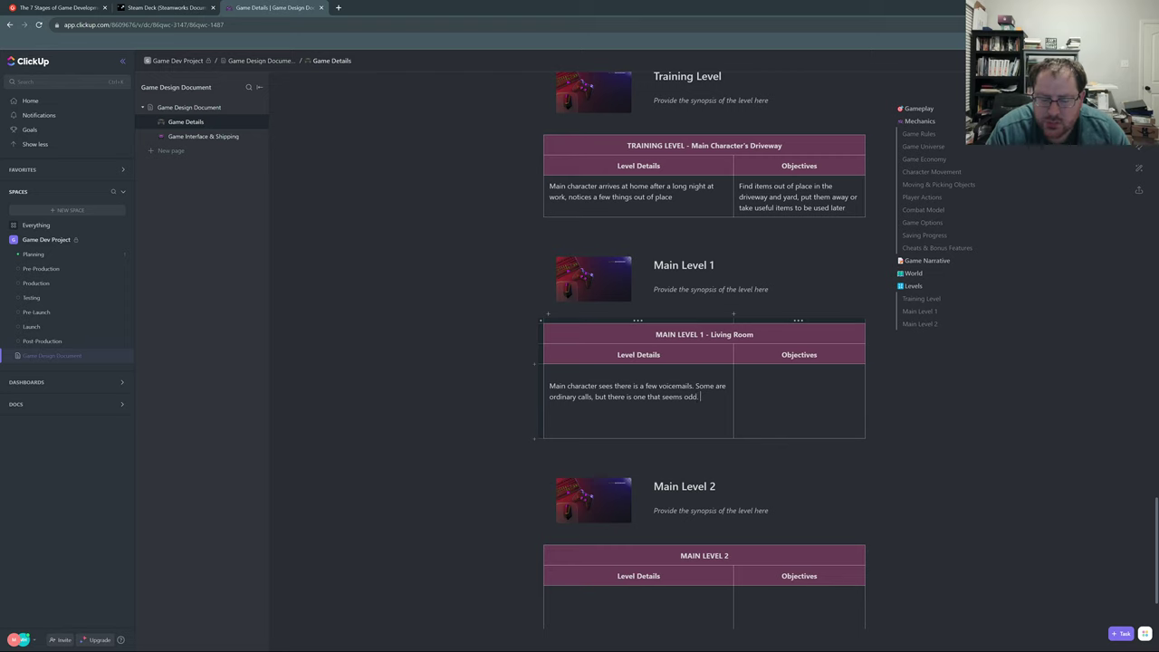
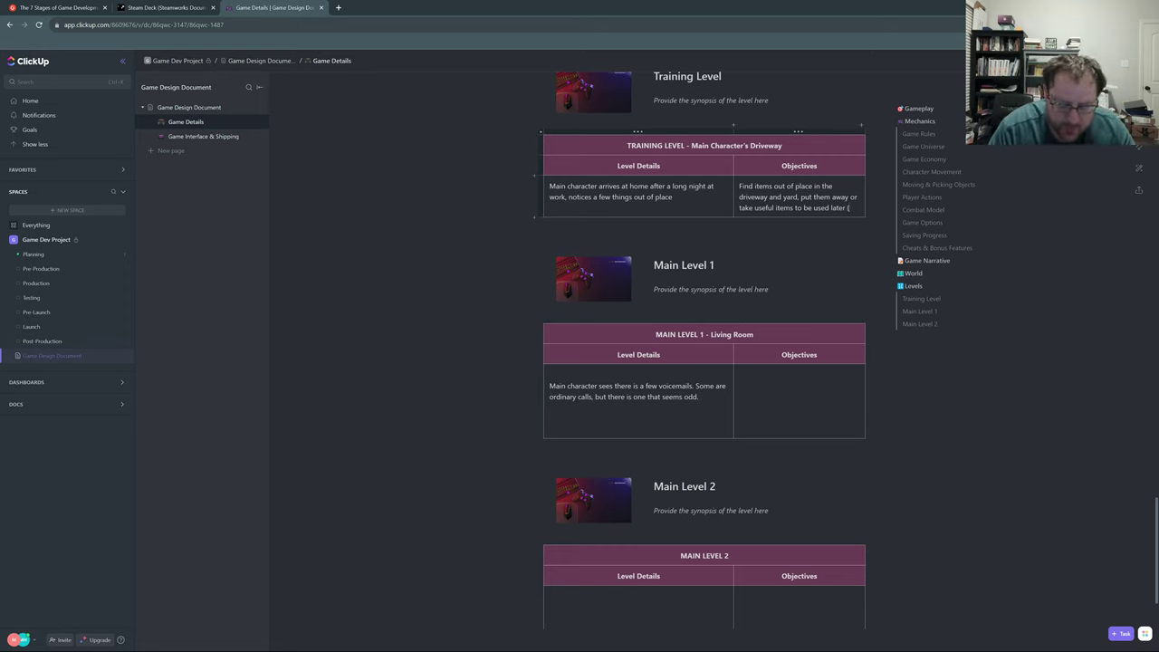
# - Append "(such as cell phone)" to the end of the Training Level's Objectives text
pyautogui.write('such as ')
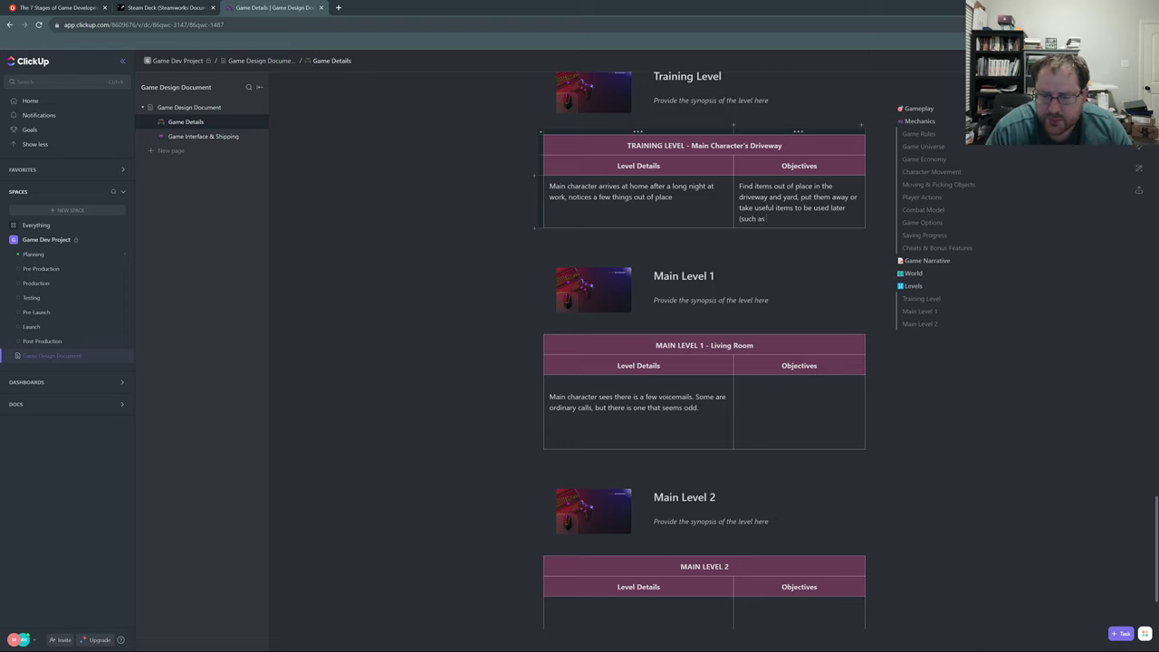
pyautogui.write('cell phone')
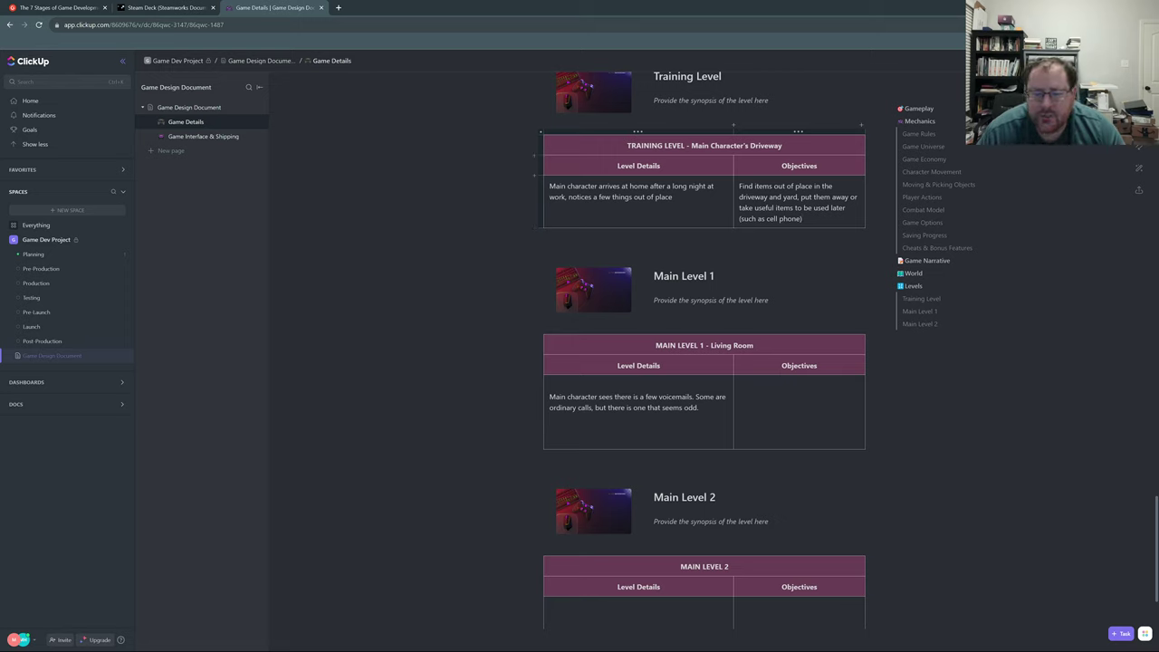
pyautogui.rightClick(790, 252)
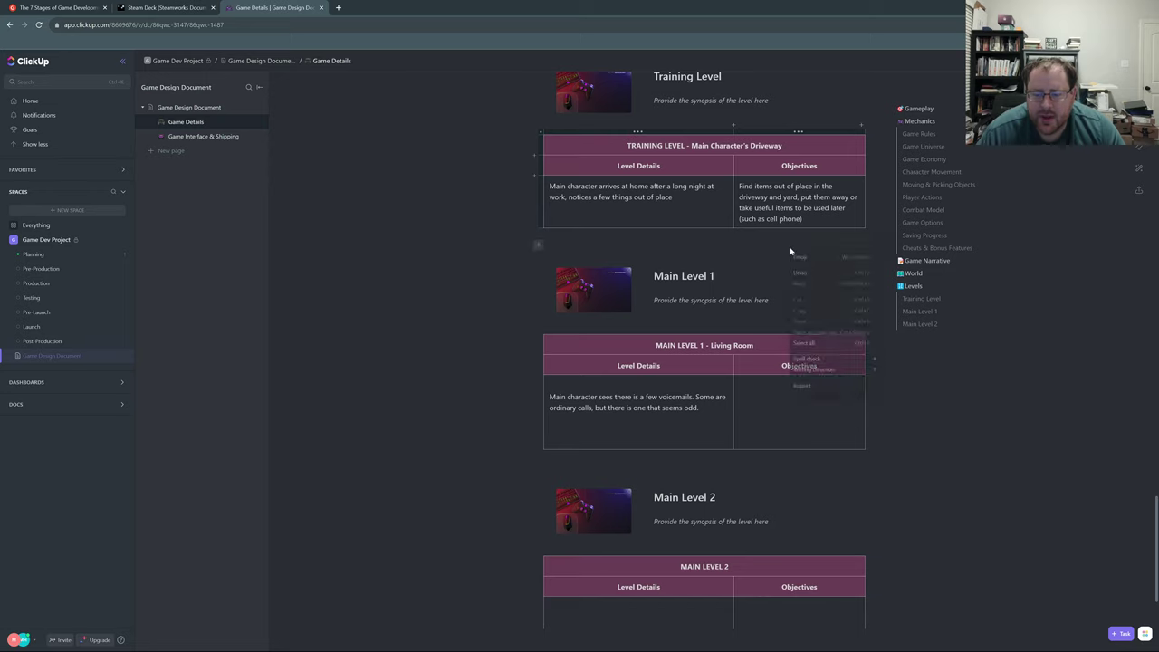
pyautogui.click(546, 123)
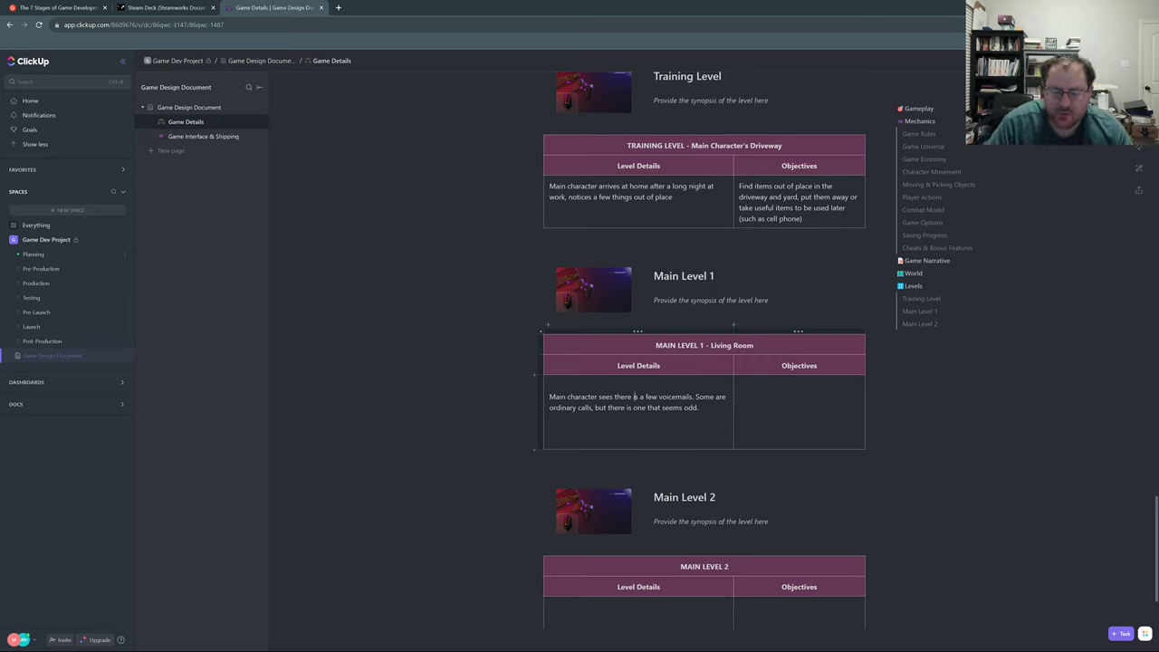
# - Correct "there is a few voicemails" to "there are a few voicemails" in Main Level 1's Level Details
pyautogui.press('BackSpace')
pyautogui.press('BackSpace')
pyautogui.write('are')
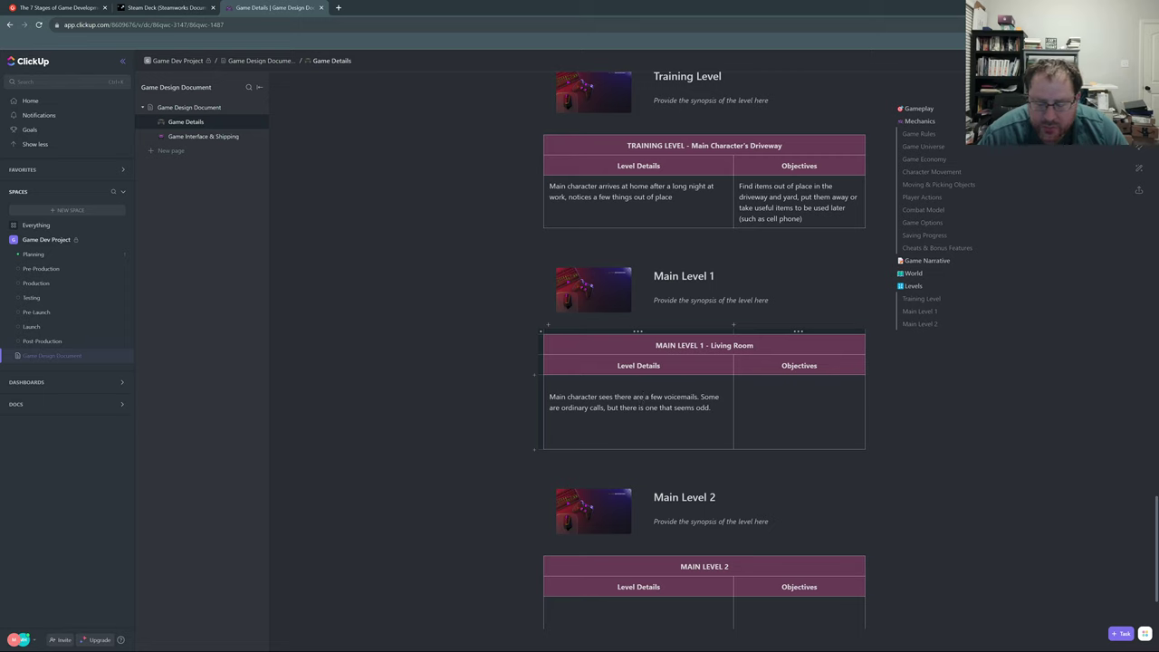
# - Append "As the main character goes into the living room, there is another call from the same mysterious" to Main Level 1's Level Details
pyautogui.write('A')
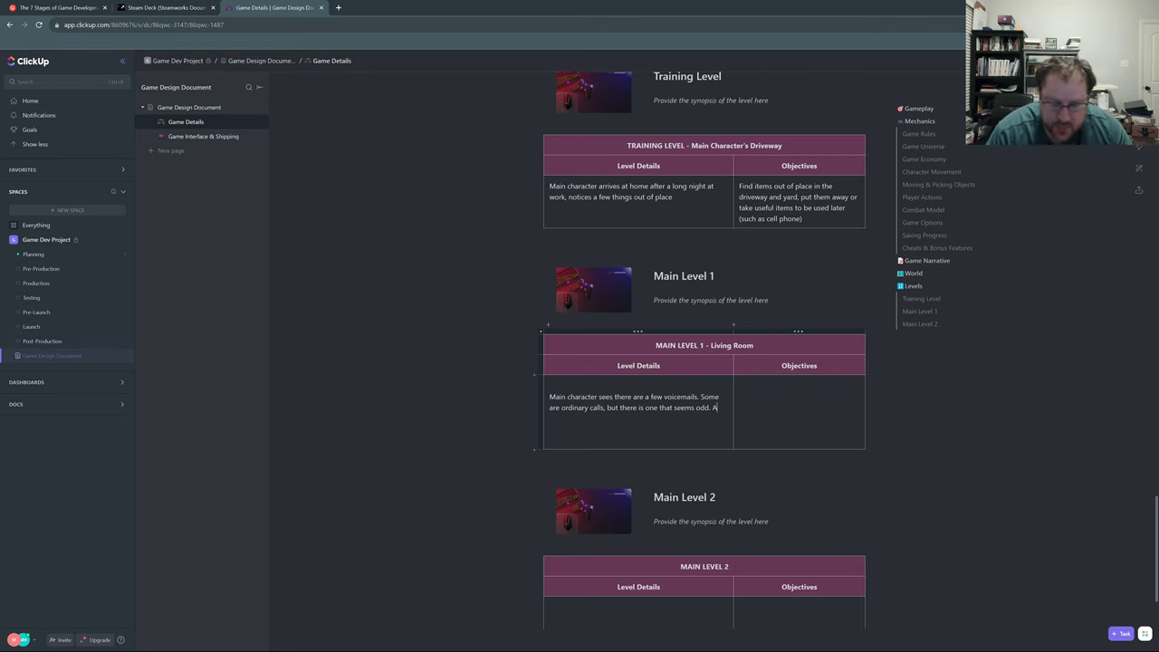
pyautogui.write('s the mai')
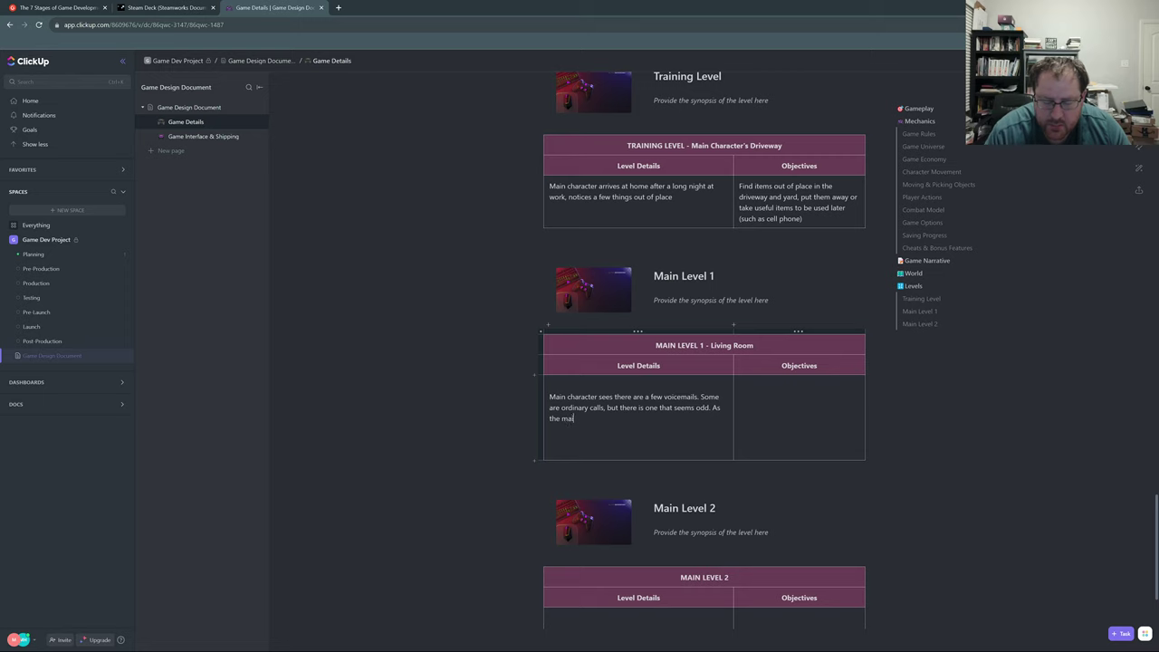
pyautogui.write('n character')
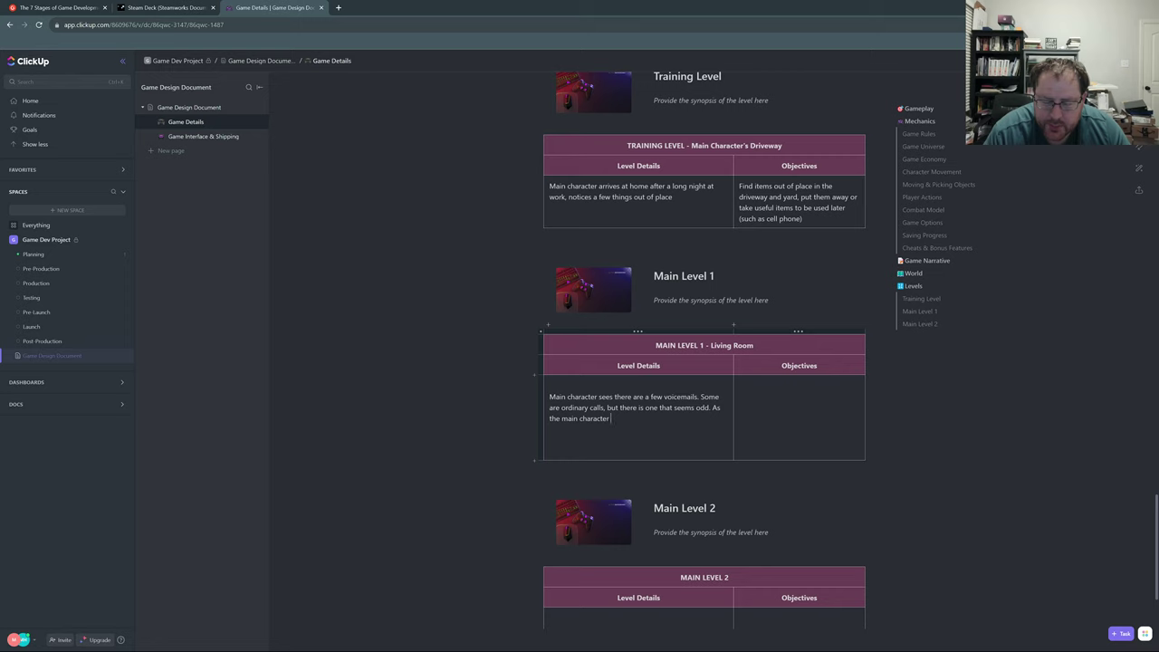
pyautogui.write('goes in')
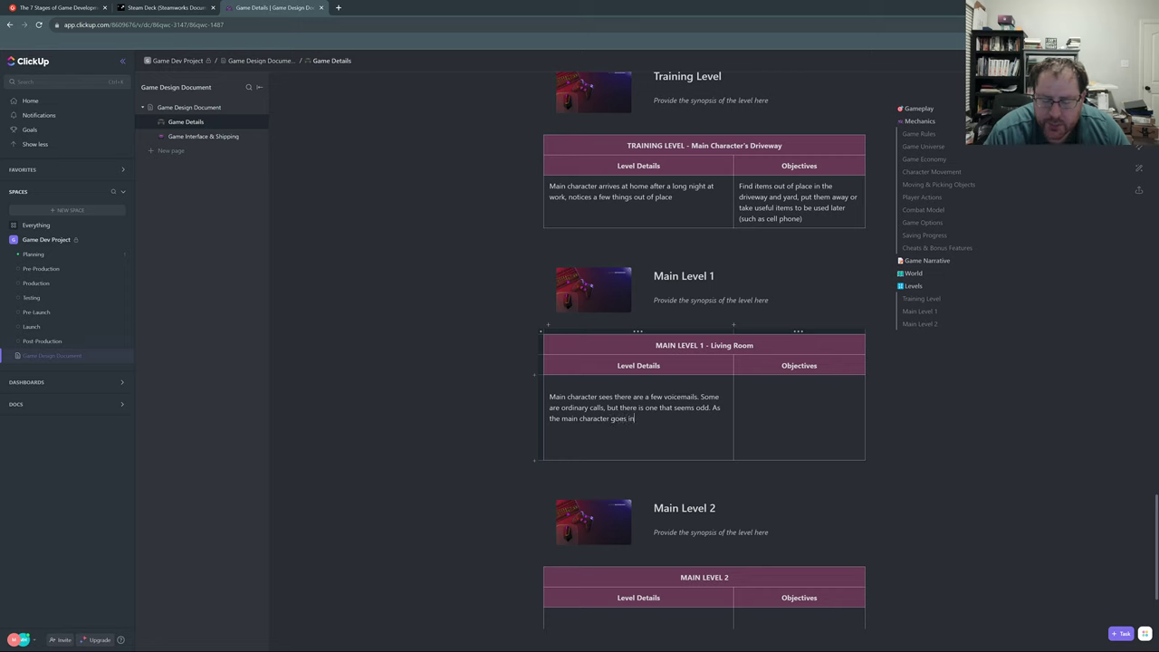
pyautogui.write('to the')
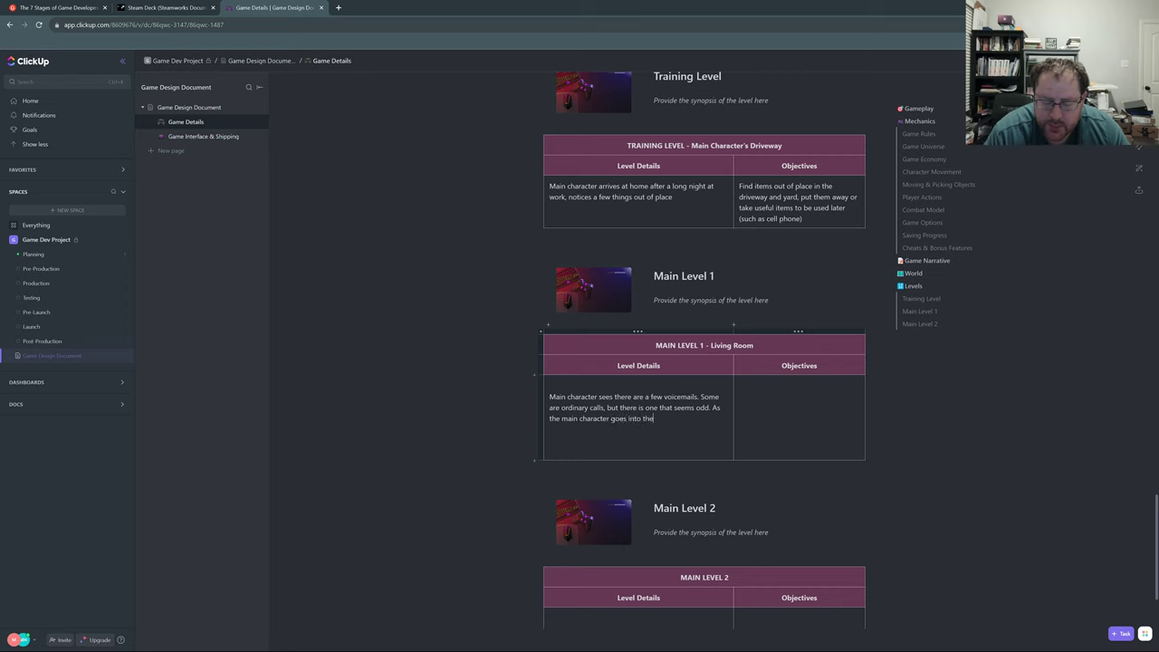
pyautogui.write(' li')
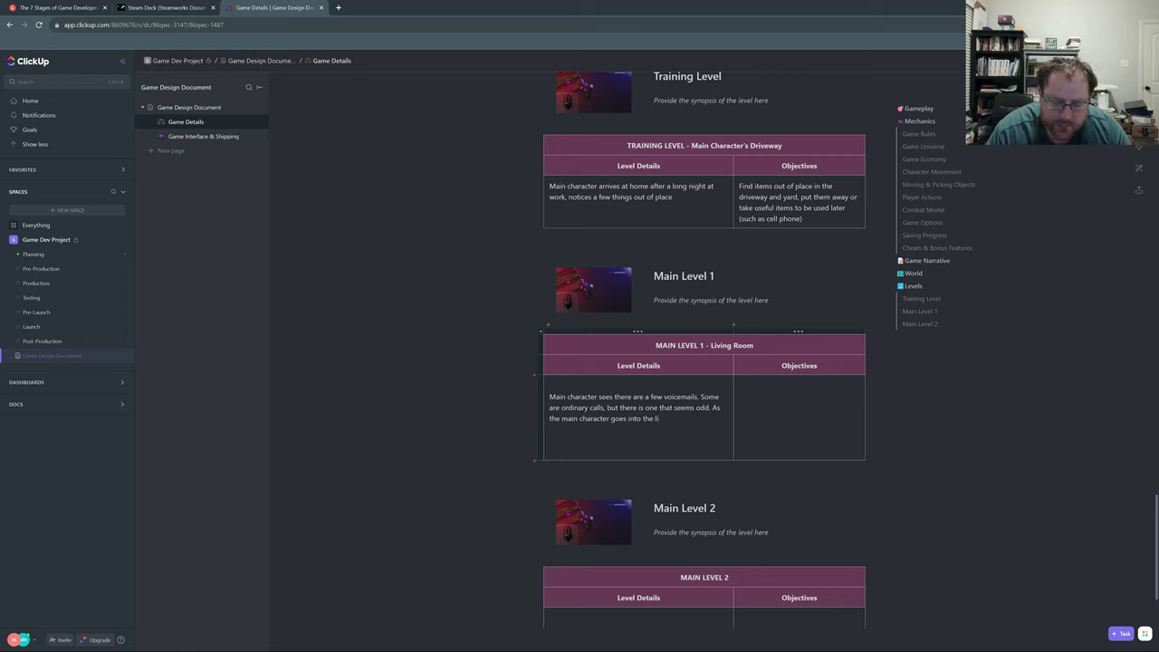
pyautogui.write('ving room, there is a')
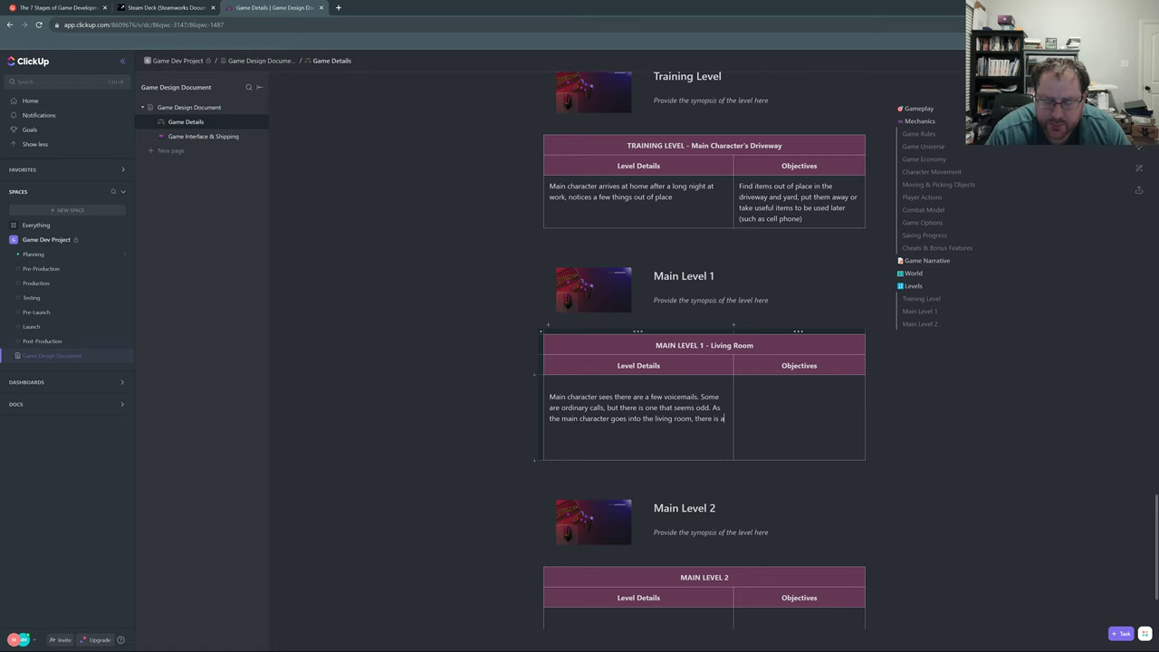
pyautogui.write('nother call')
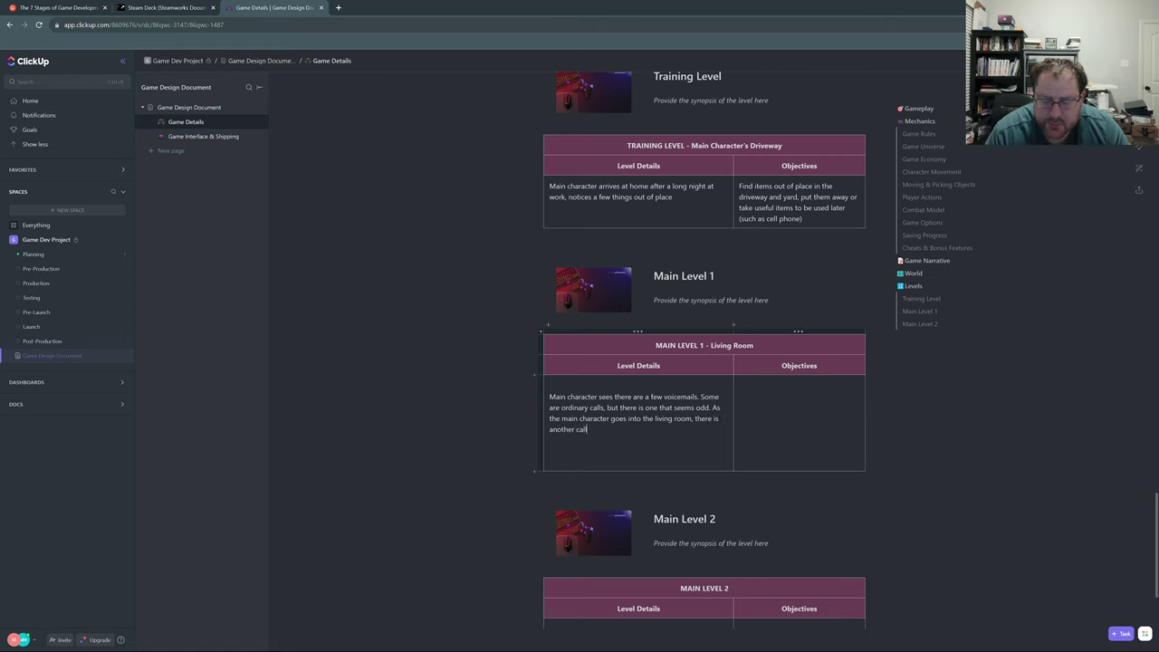
pyautogui.write(' from t')
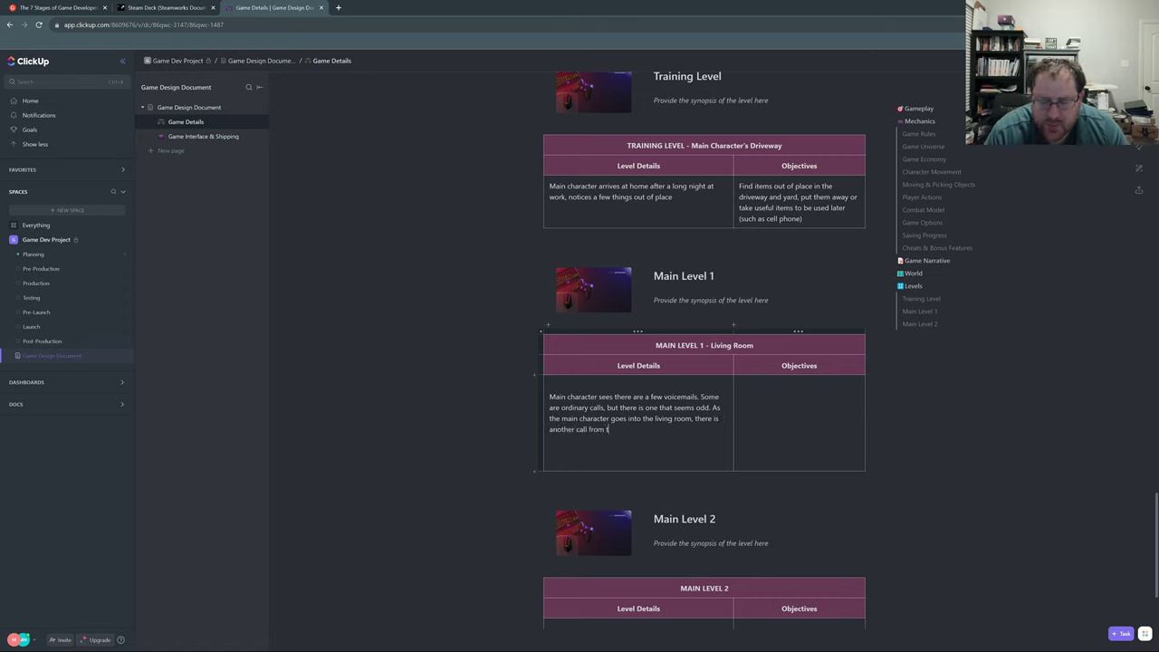
pyautogui.write('he same mys')
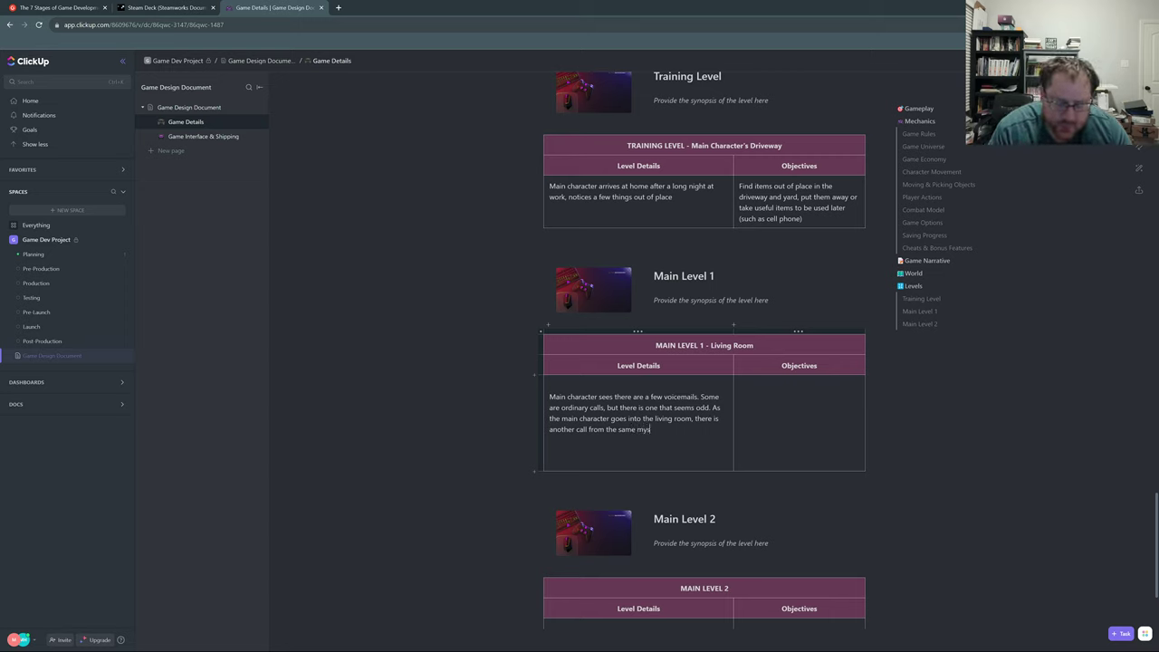
pyautogui.write('terious')
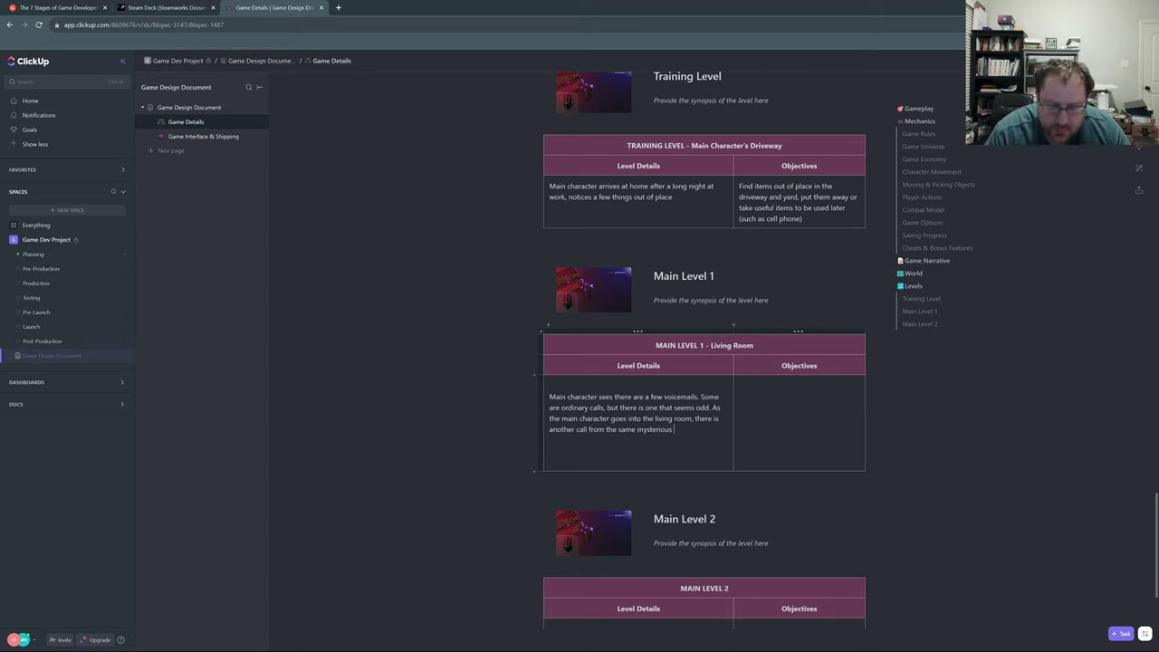
# - Replace the ending "call from the same mysterious" with "mysterious call and the power goes out." in Main Level 1's Level Details
pyautogui.press('BackSpace')
pyautogui.press('BackSpace')
pyautogui.press('BackSpace')
pyautogui.press('BackSpace')
pyautogui.press('BackSpace')
pyautogui.press('BackSpace')
pyautogui.press('BackSpace')
pyautogui.press('BackSpace')
pyautogui.press('BackSpace')
pyautogui.press('BackSpace')
pyautogui.press('BackSpace')
pyautogui.press('BackSpace')
pyautogui.press('BackSpace')
pyautogui.press('BackSpace')
pyautogui.press('BackSpace')
pyautogui.press('BackSpace')
pyautogui.press('BackSpace')
pyautogui.press('BackSpace')
pyautogui.press('BackSpace')
pyautogui.press('BackSpace')
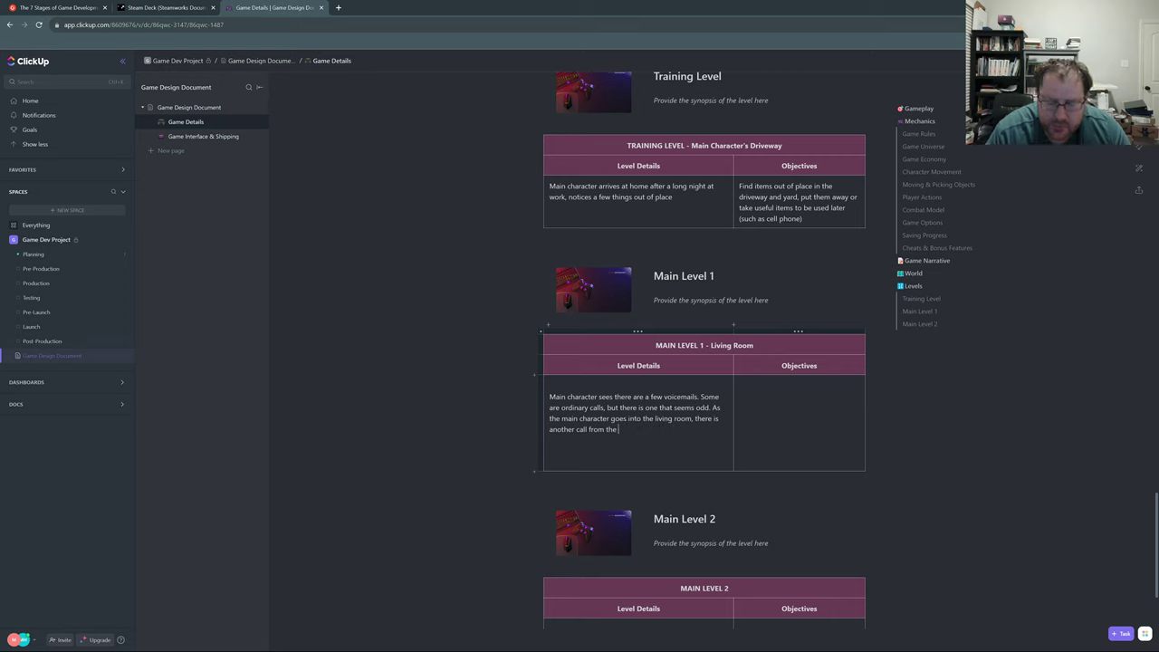
pyautogui.press('BackSpace')
pyautogui.press('BackSpace')
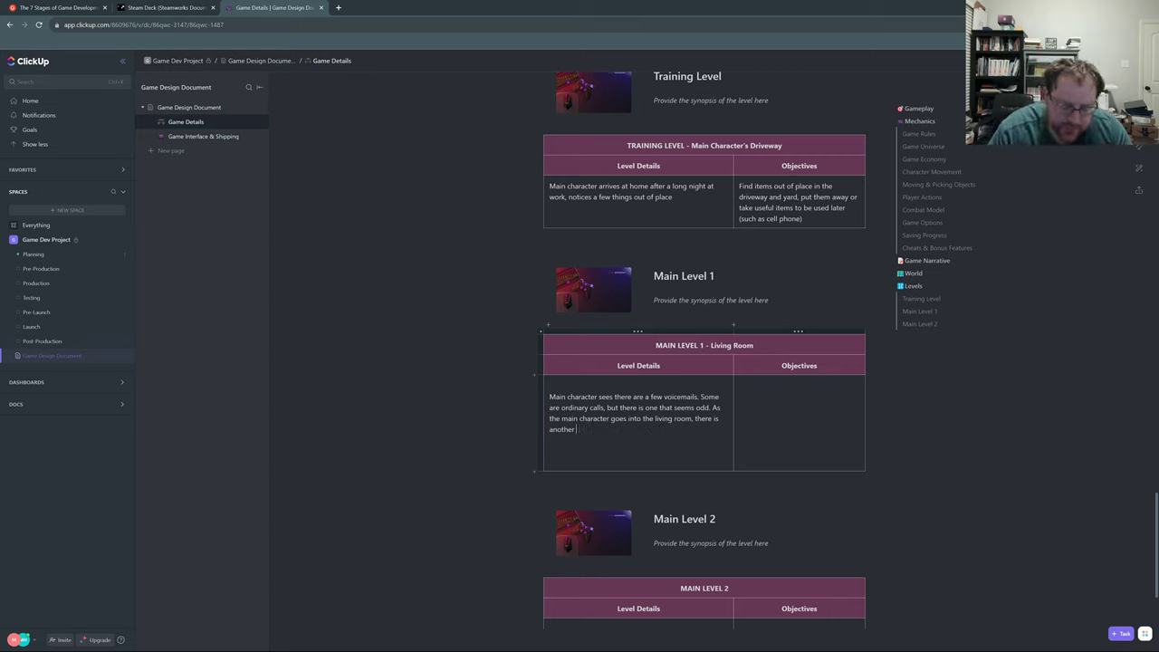
pyautogui.write('myster')
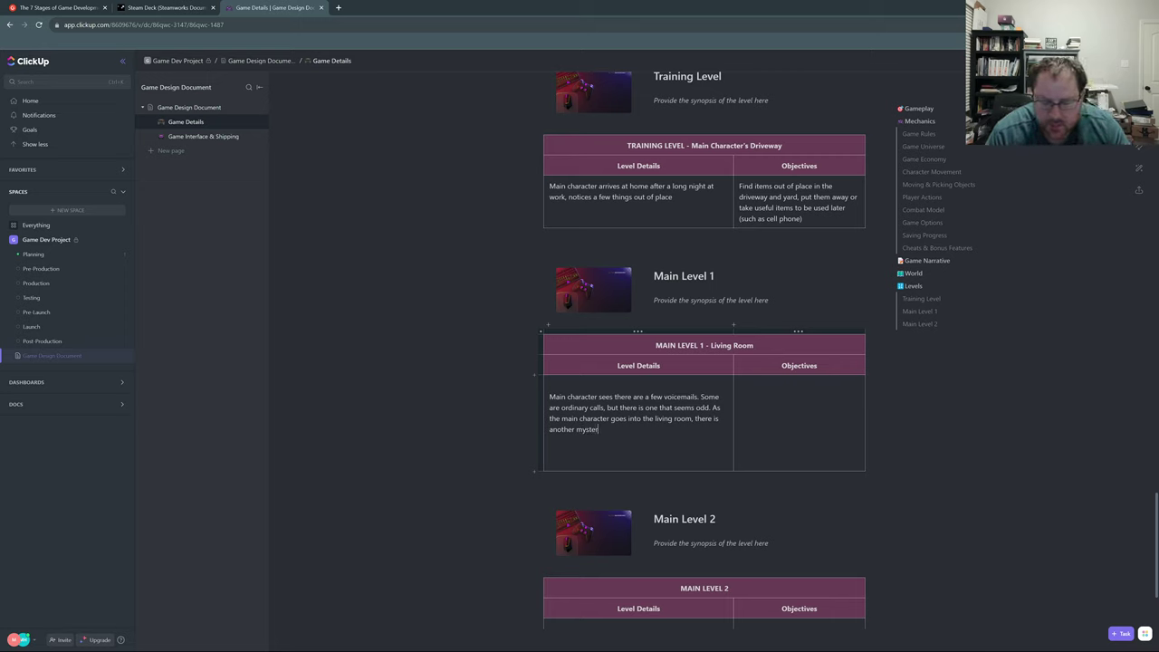
pyautogui.write('ous call')
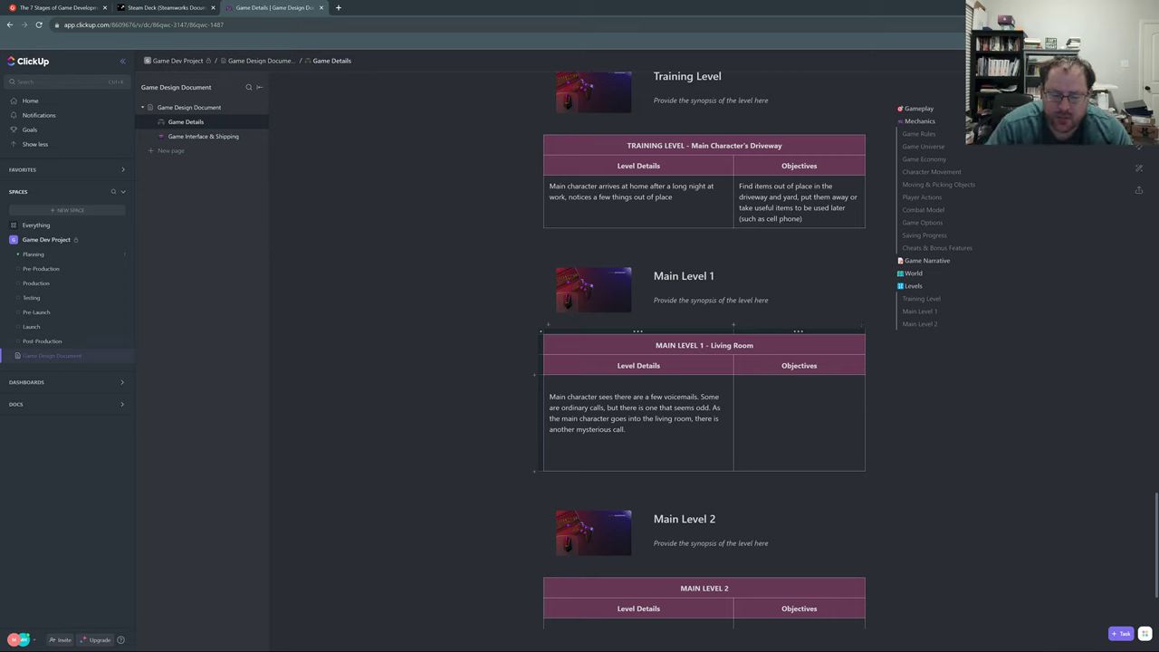
pyautogui.write('and')
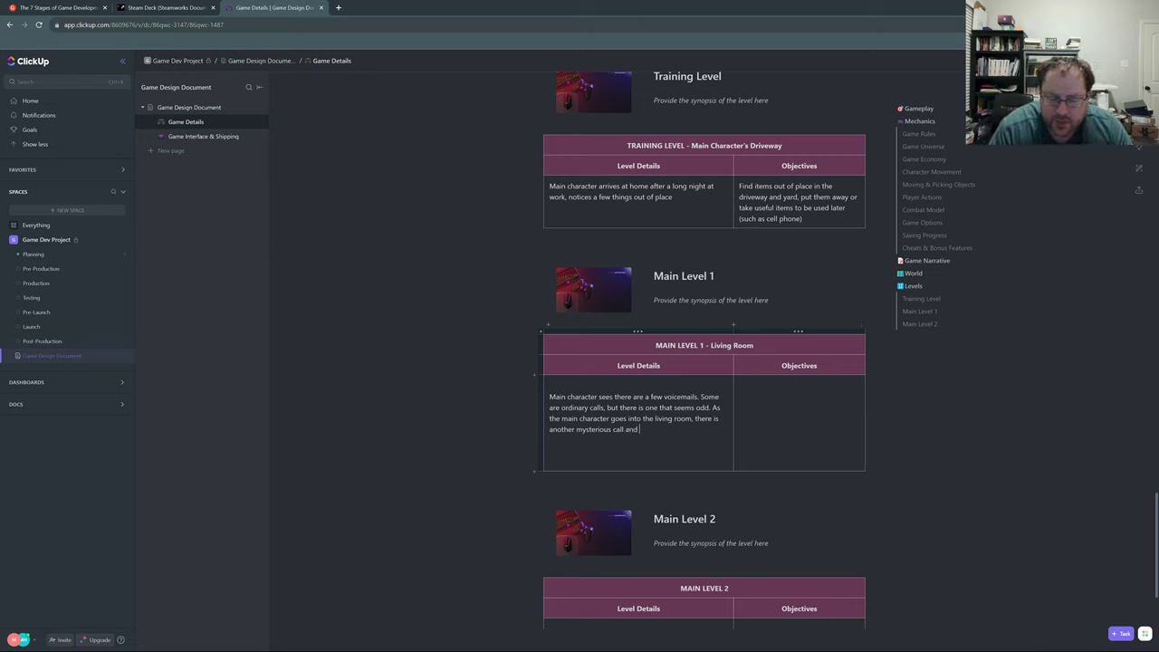
pyautogui.write(' the power goes out.')
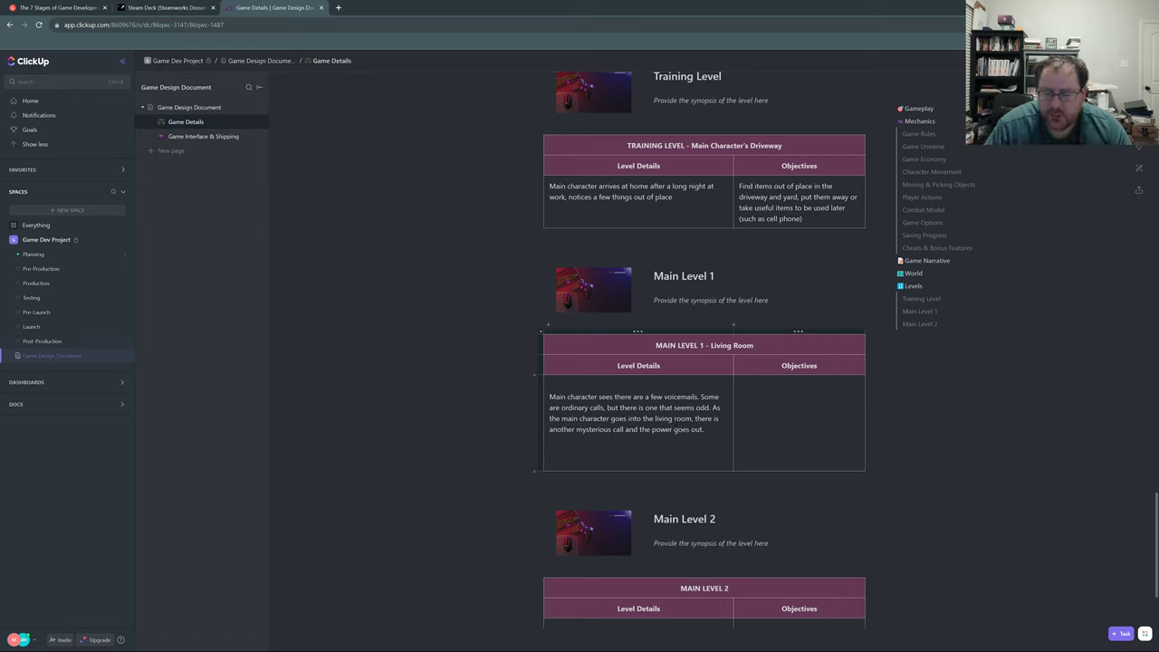
# - Fill Main Level 1's Objectives cell with three lines: "Restore power", "Find keys" and "Respond to caller's demands"
pyautogui.click(740, 386)
pyautogui.write('Restore power')
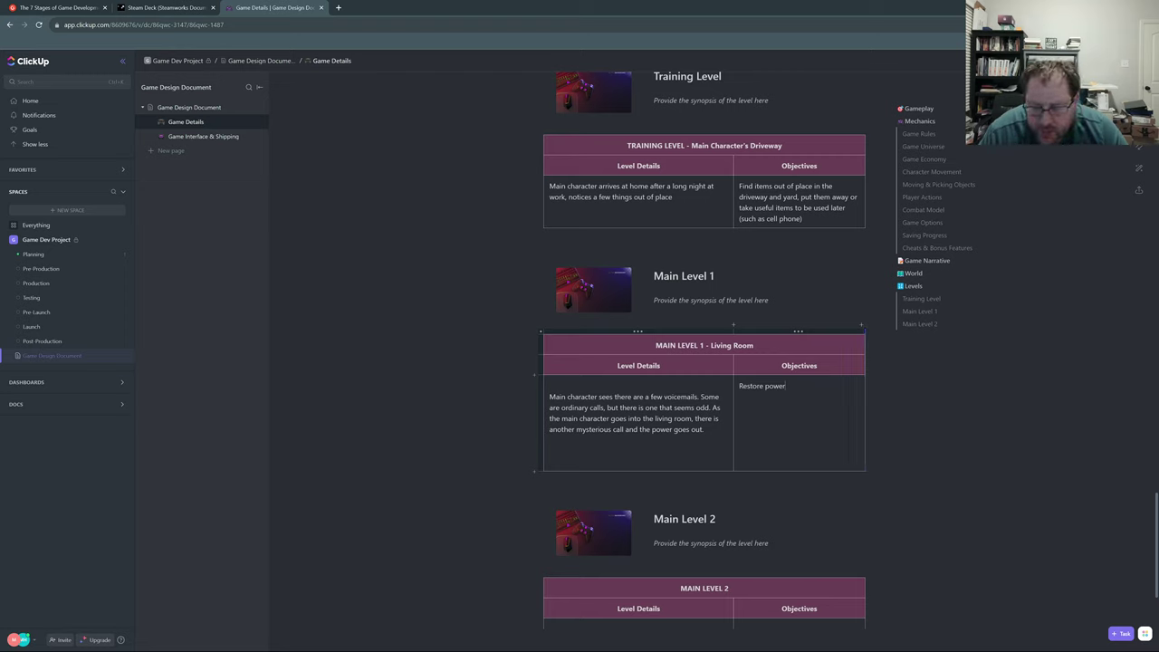
pyautogui.write('Find K')
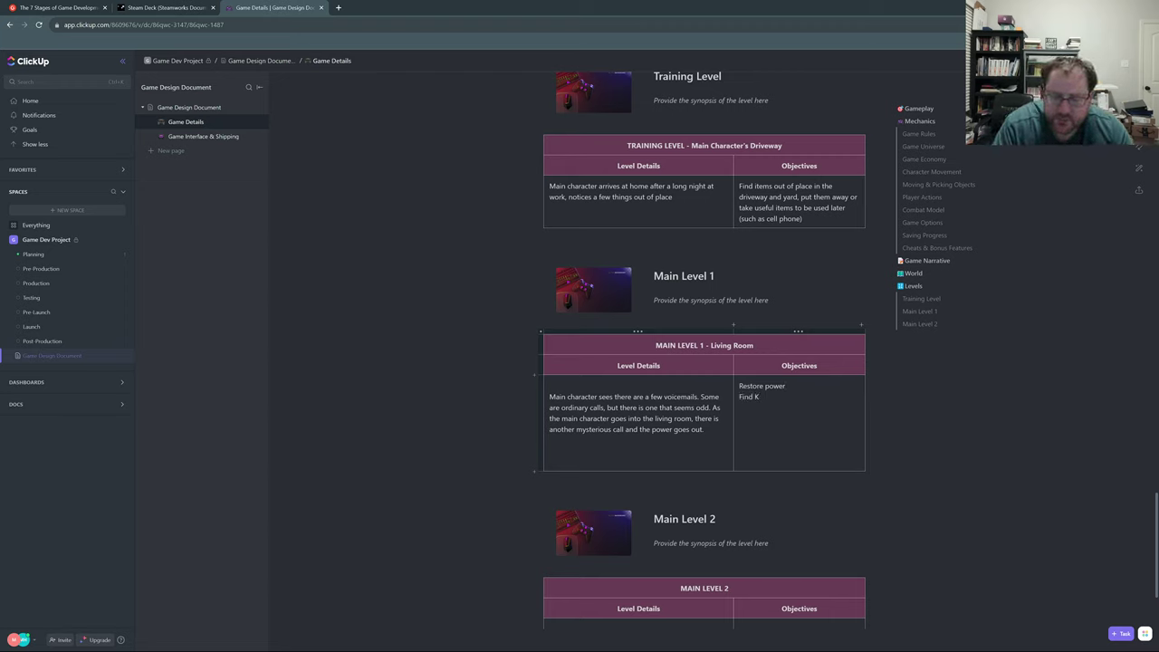
pyautogui.write('eeys')
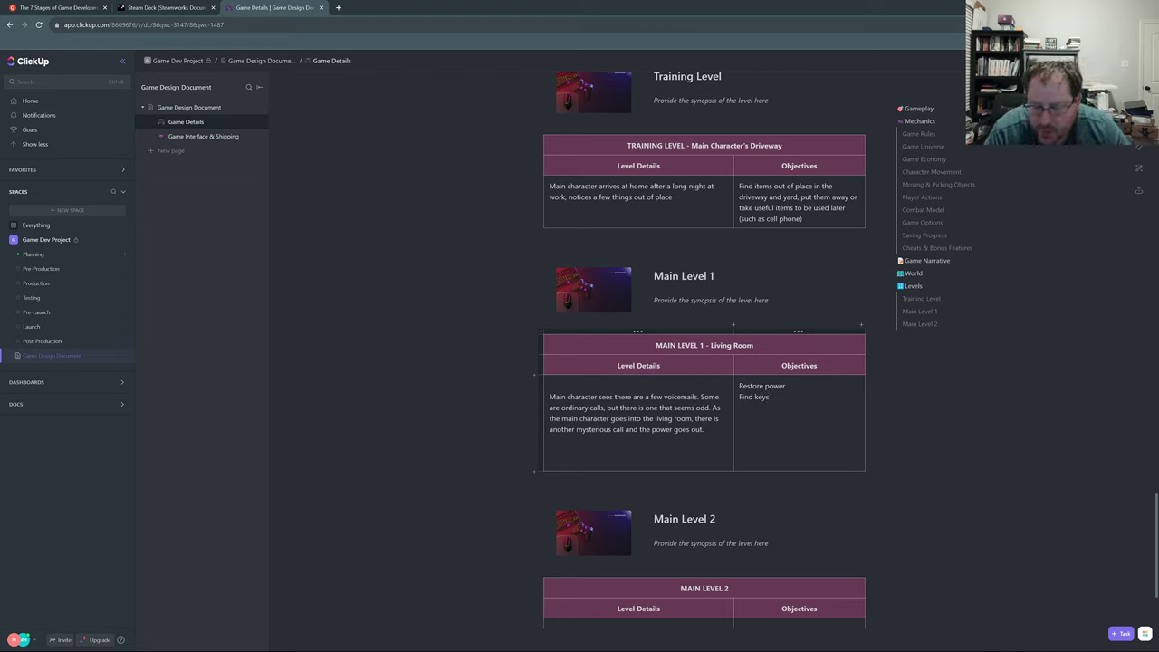
pyautogui.press('Return')
pyautogui.write('Re')
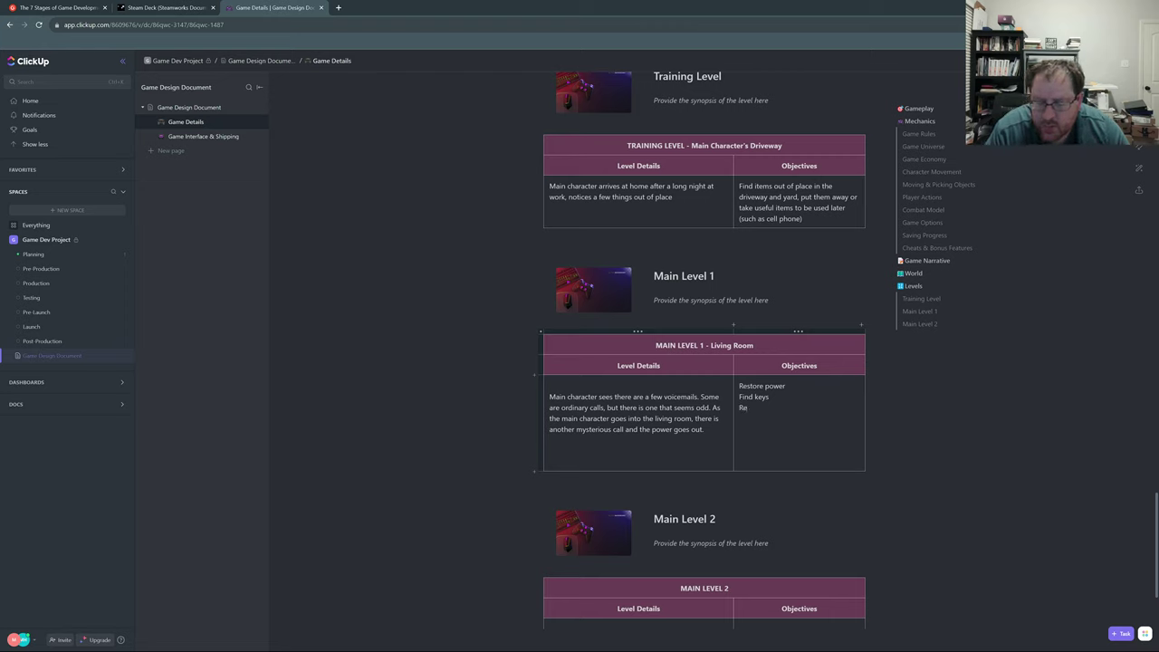
pyautogui.write('spond to')
pyautogui.write('caller')
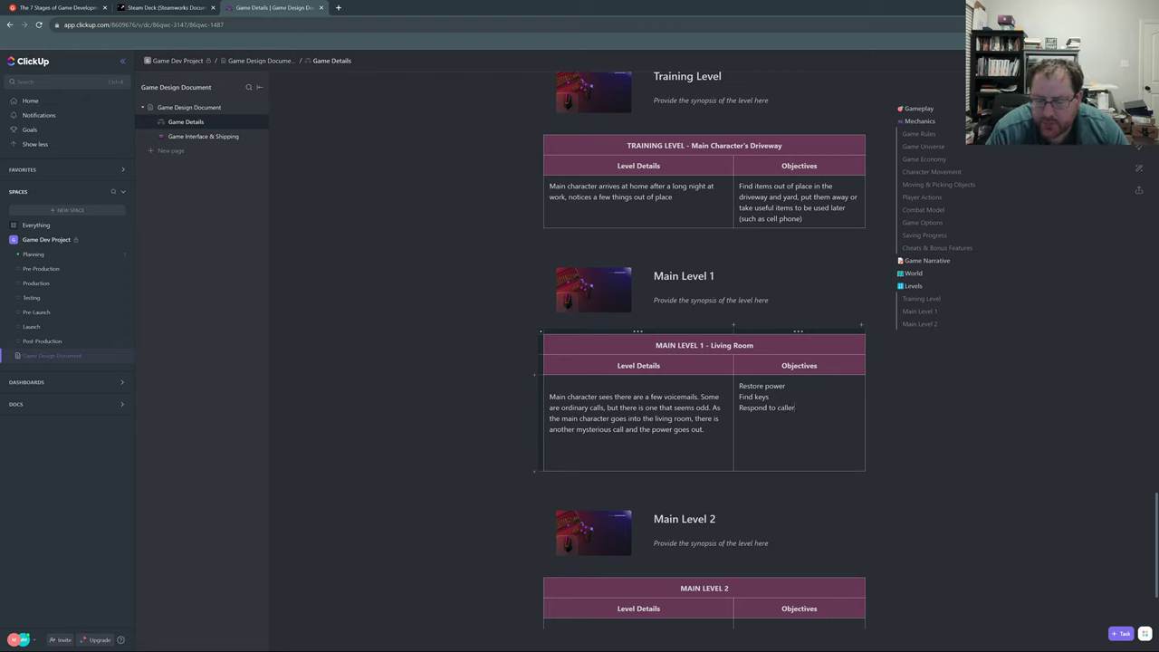
pyautogui.write("'s demands")
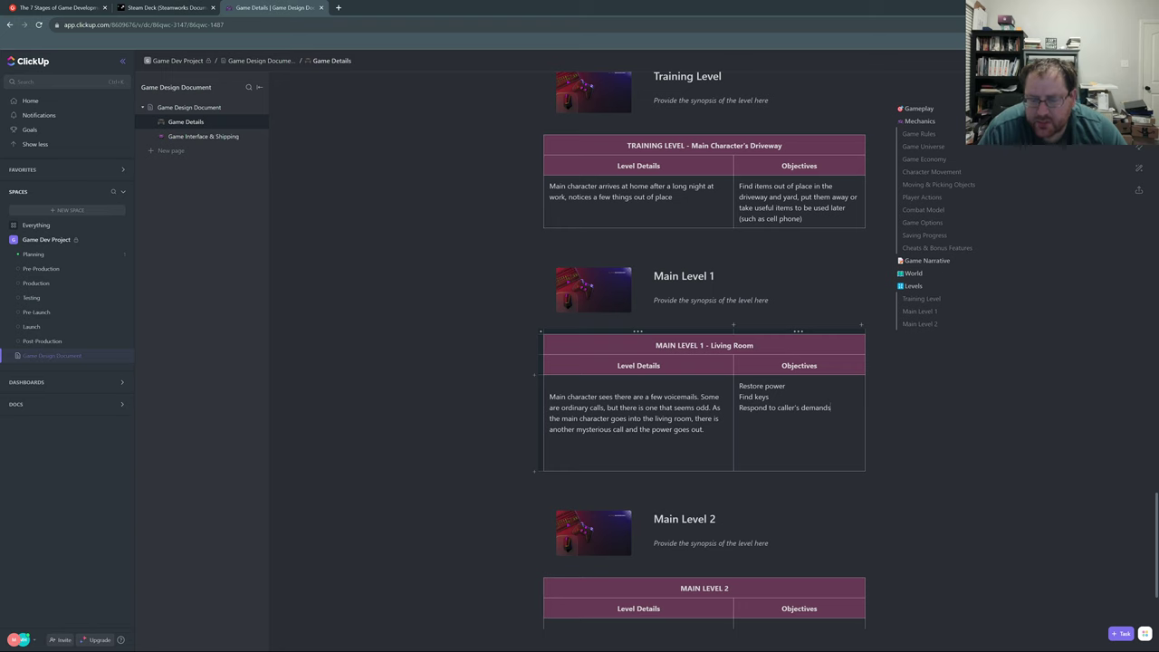
pyautogui.click(548, 489)
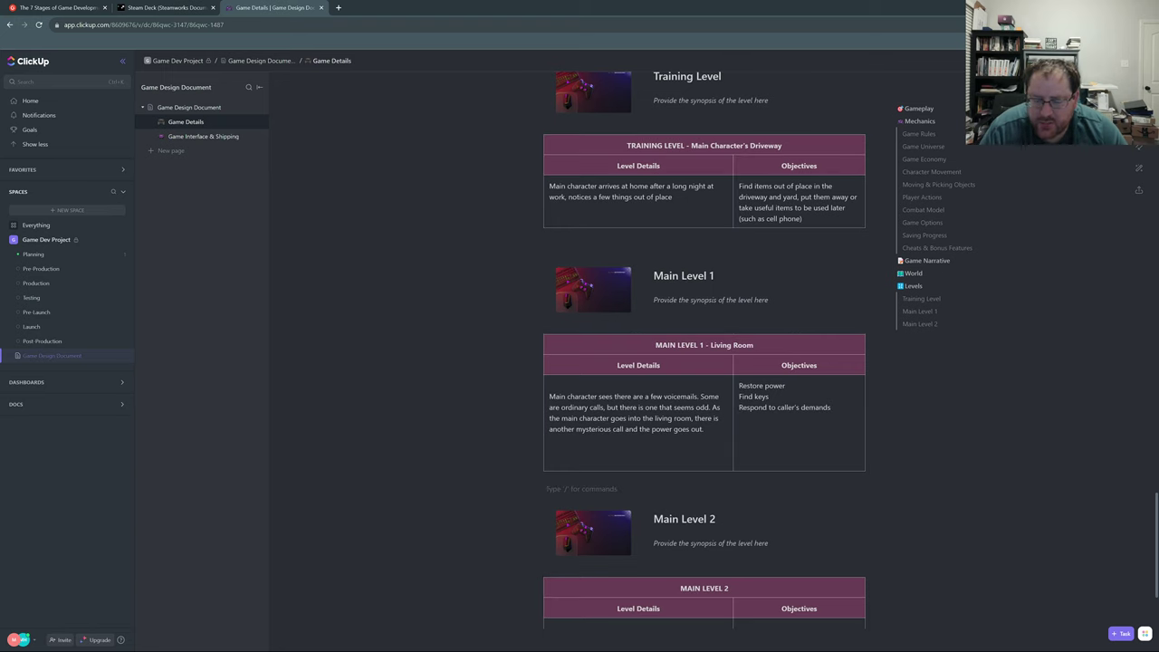
pyautogui.press('BackSpace')
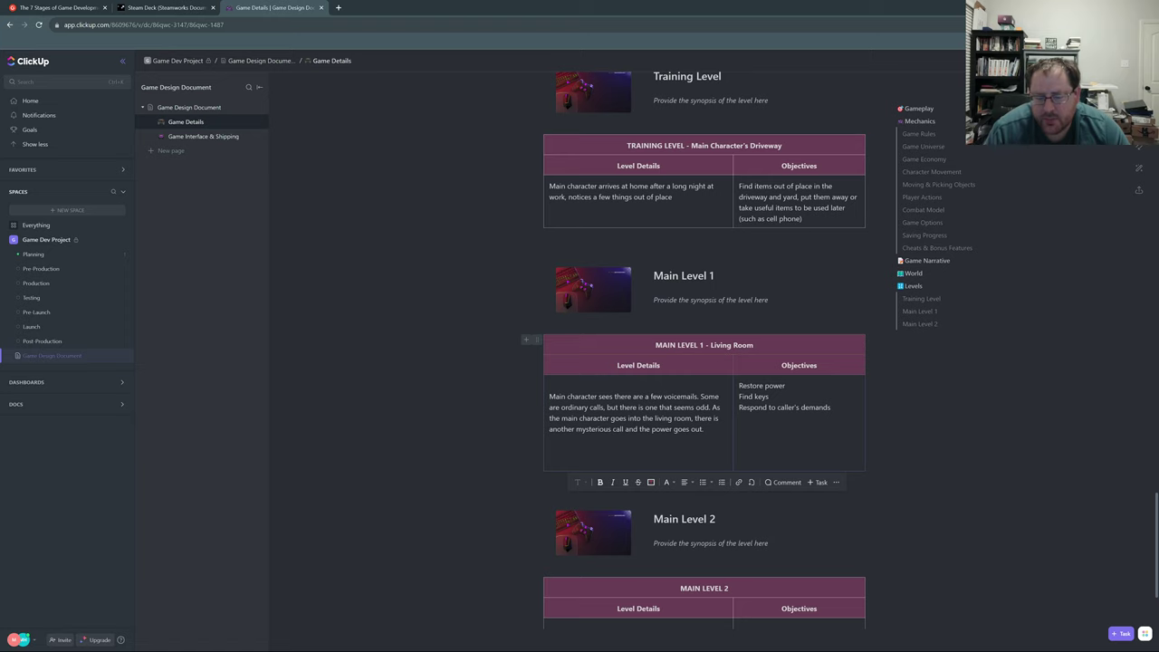
pyautogui.scroll(-1, 693, 344)
pyautogui.click(548, 410)
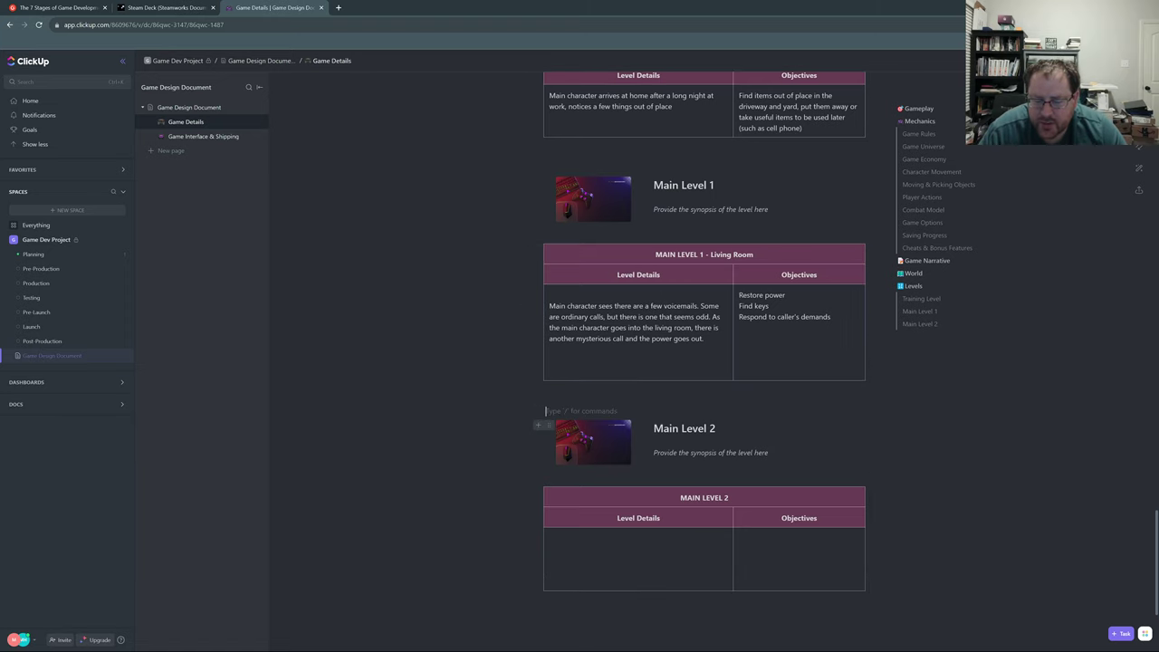
pyautogui.scroll(-1, 704, 362)
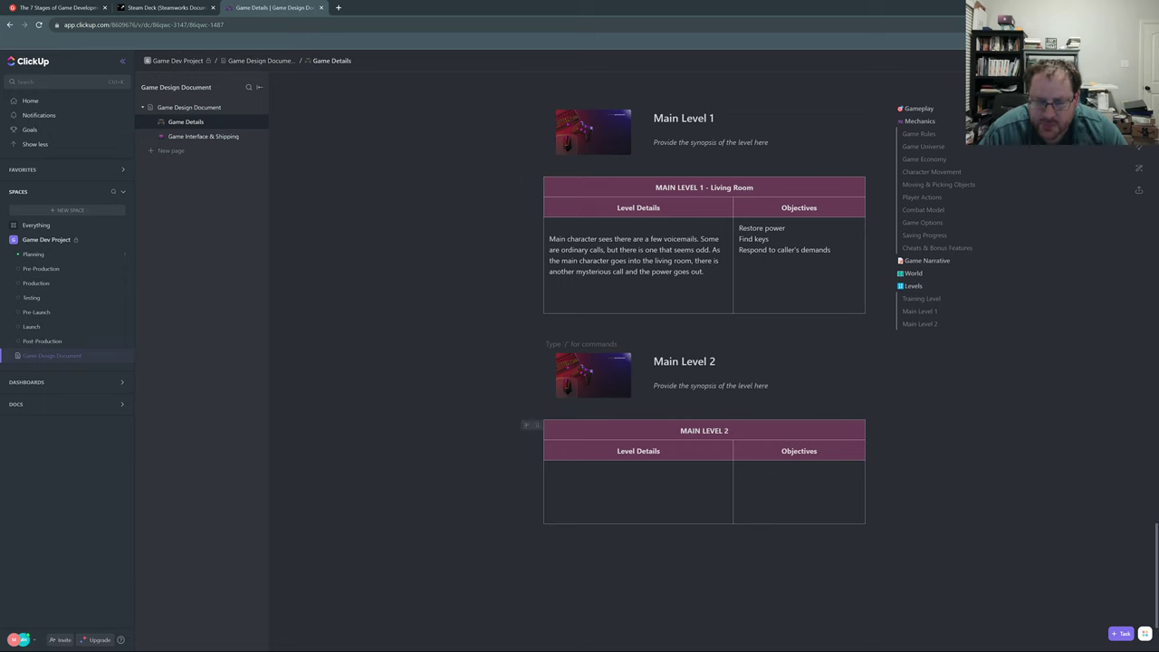
pyautogui.click(549, 470)
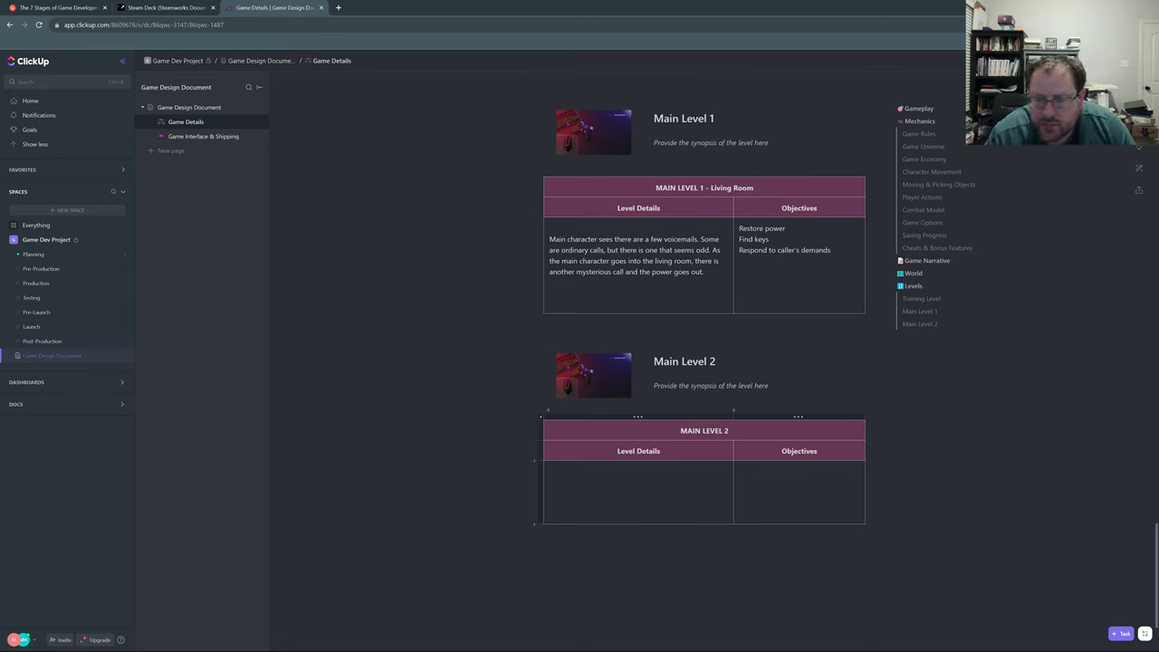
# - Replace "Living Room" with "Inside Home" in the title row of the Main Level 1 table
pyautogui.moveTo(753, 188); pyautogui.dragTo(712, 187)
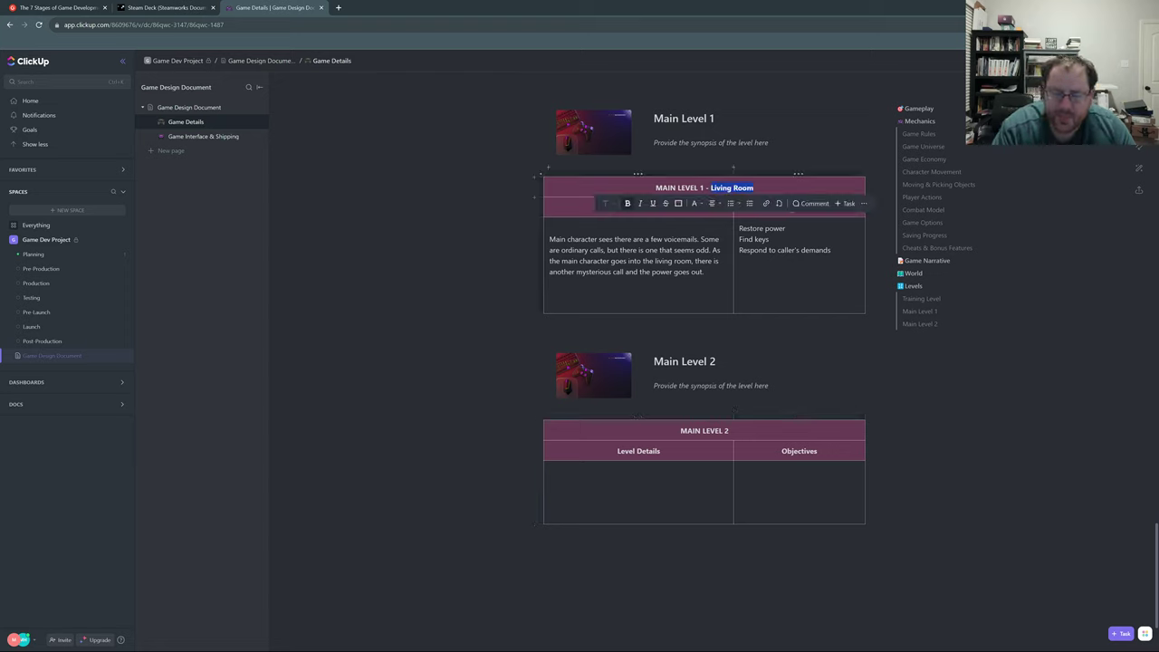
pyautogui.write('Inside')
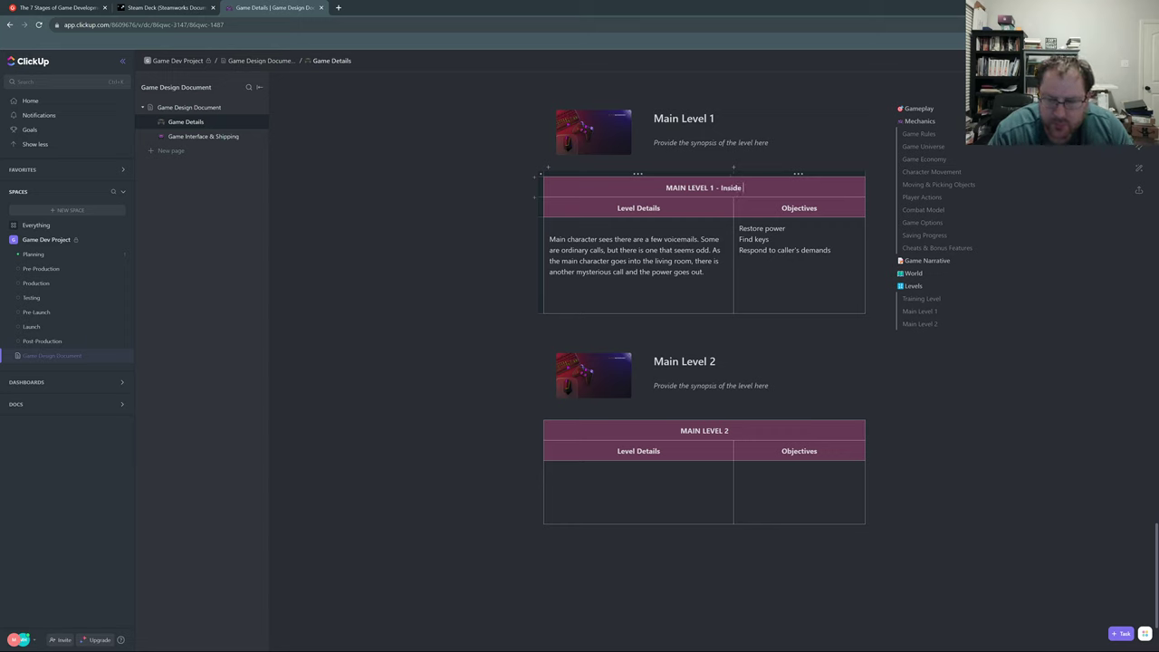
pyautogui.write(' Home')
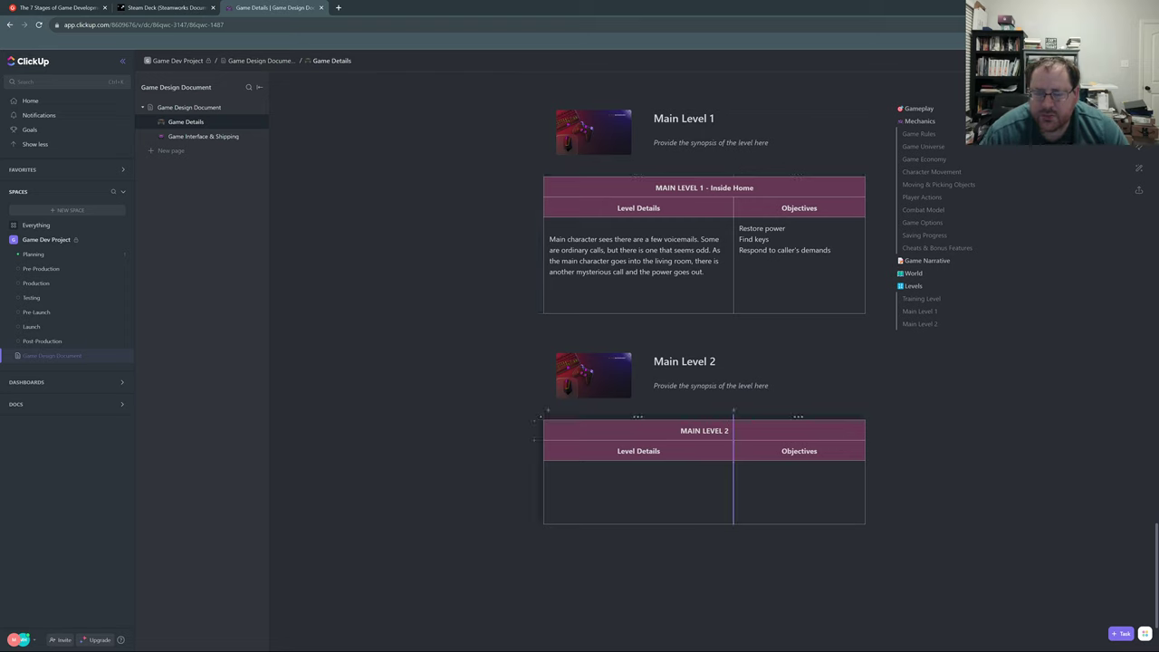
# - Extend the title row of the Main Level 2 table to read "MAIN LEVEL 2 - Backyard"
pyautogui.write('-')
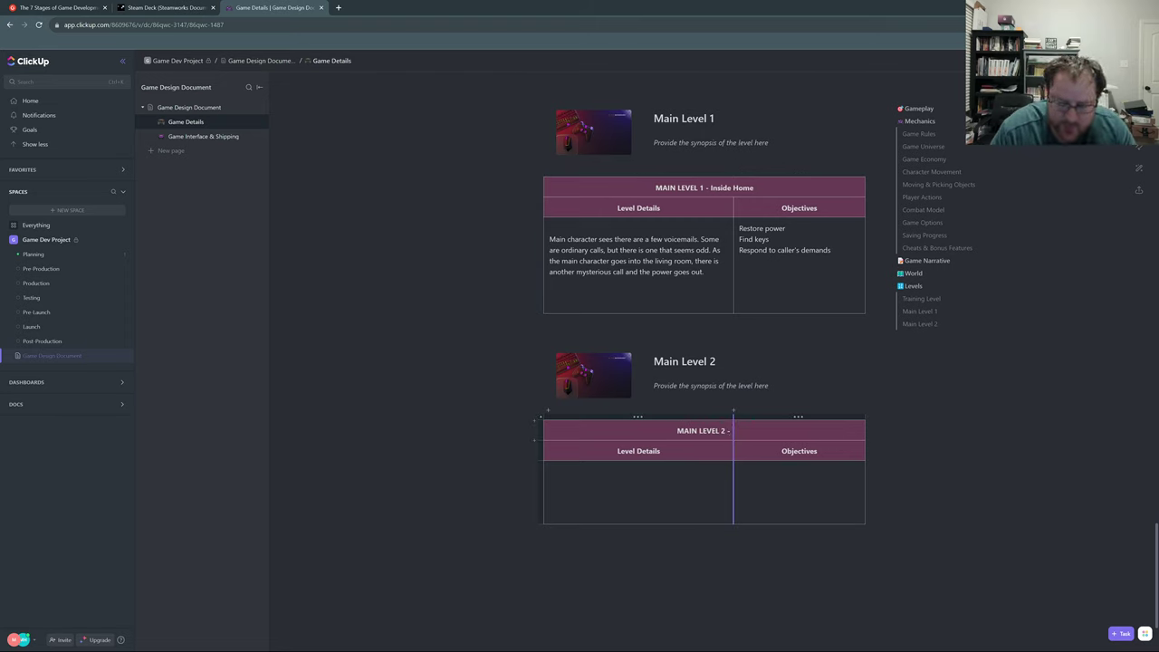
pyautogui.write(' Bac')
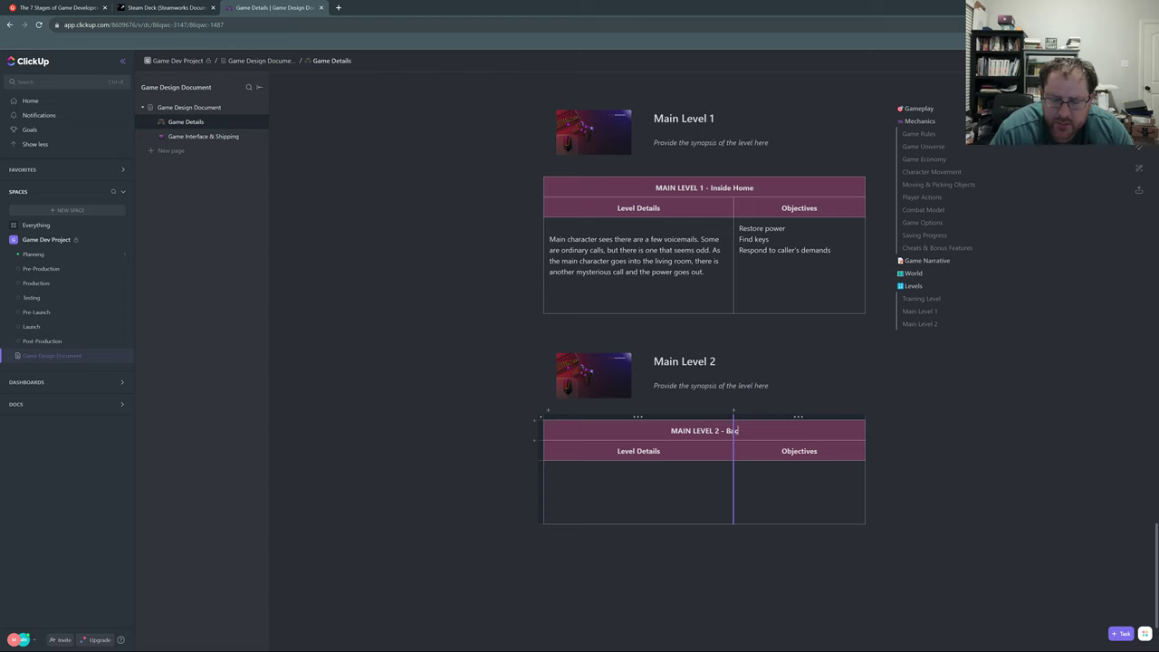
pyautogui.write('kyard')
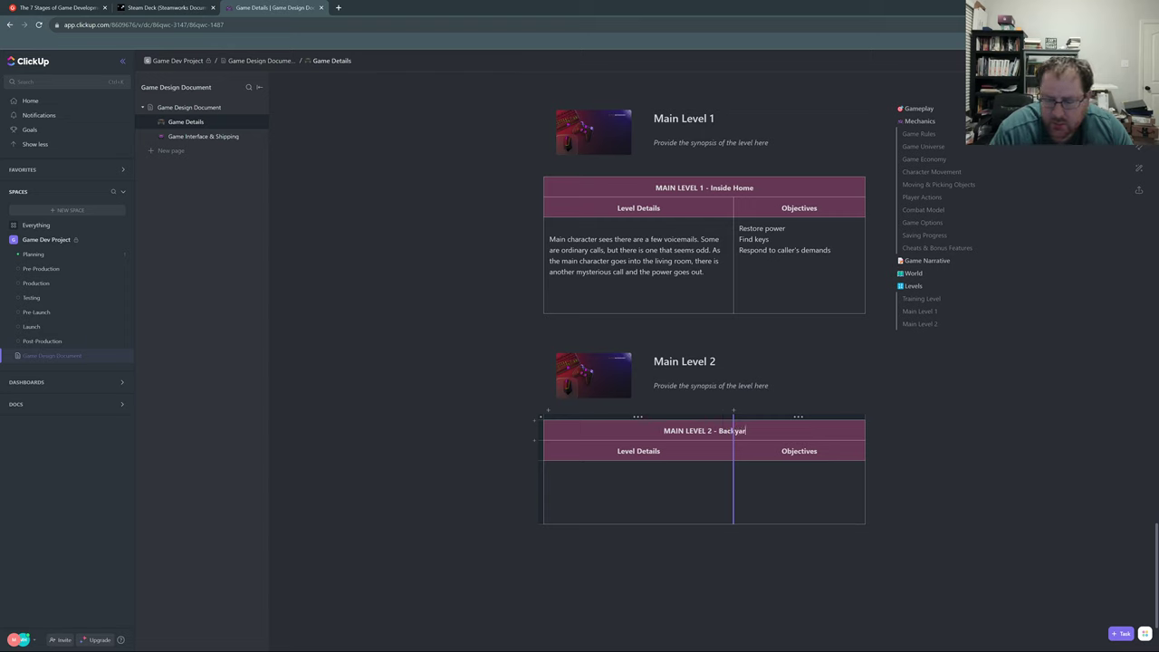
# - Clear the blank lines above the text position in Main Level 2's Level Details cell
pyautogui.click(549, 492)
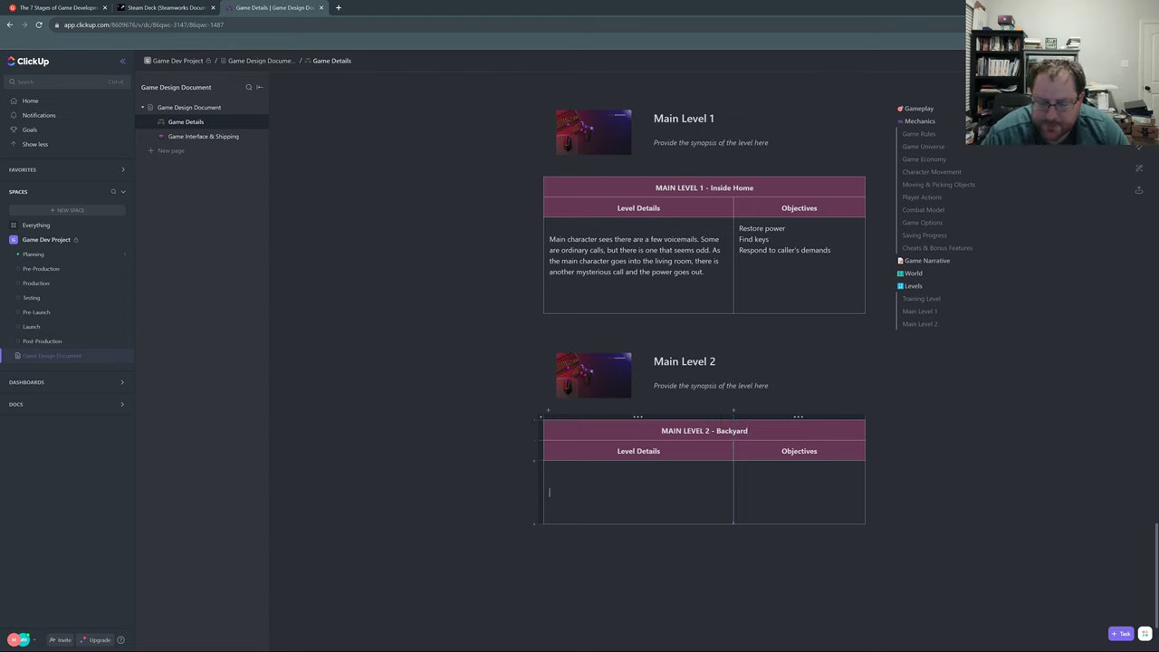
pyautogui.write('Main chara')
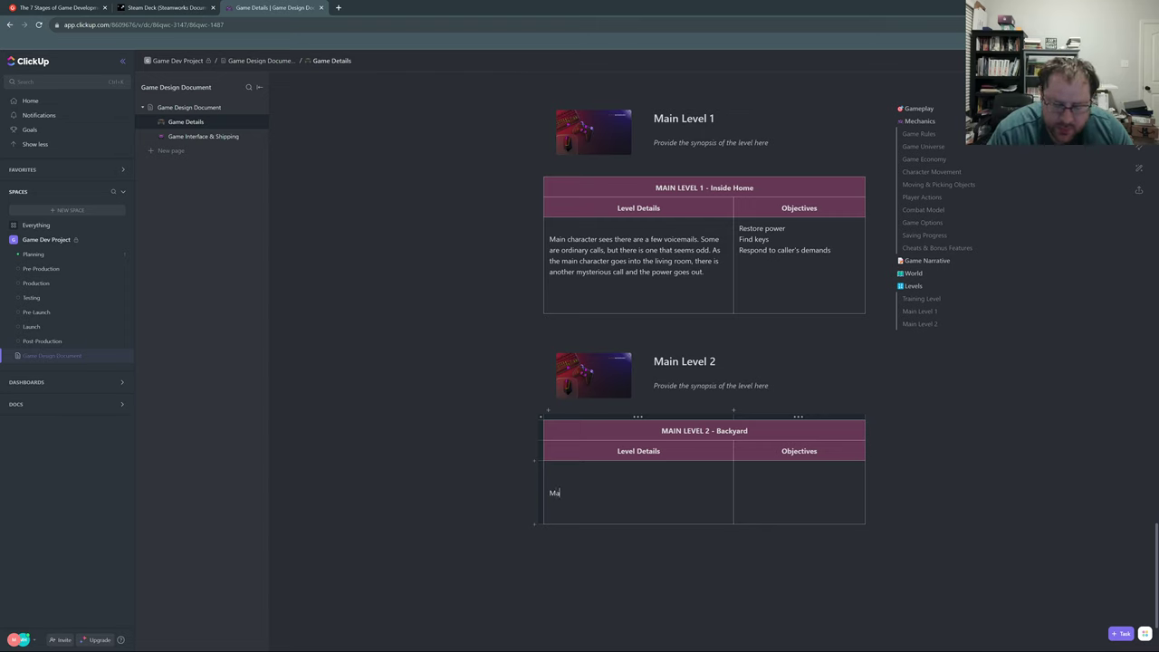
pyautogui.press('BackSpace')
pyautogui.press('BackSpace')
pyautogui.press('BackSpace')
pyautogui.press('BackSpace')
pyautogui.press('BackSpace')
pyautogui.press('BackSpace')
pyautogui.press('BackSpace')
pyautogui.press('BackSpace')
pyautogui.press('BackSpace')
pyautogui.press('BackSpace')
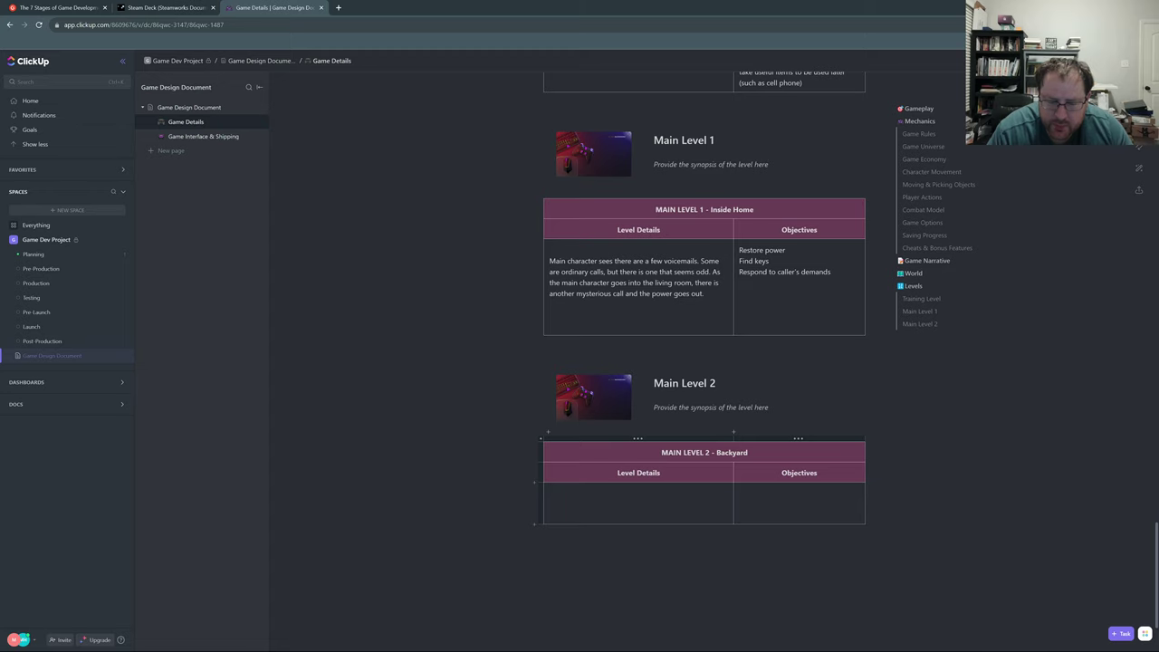
# - Begin Main Level 2's Level Details with "Main character gets out of house but must find a way out the"
pyautogui.write('Main chara')
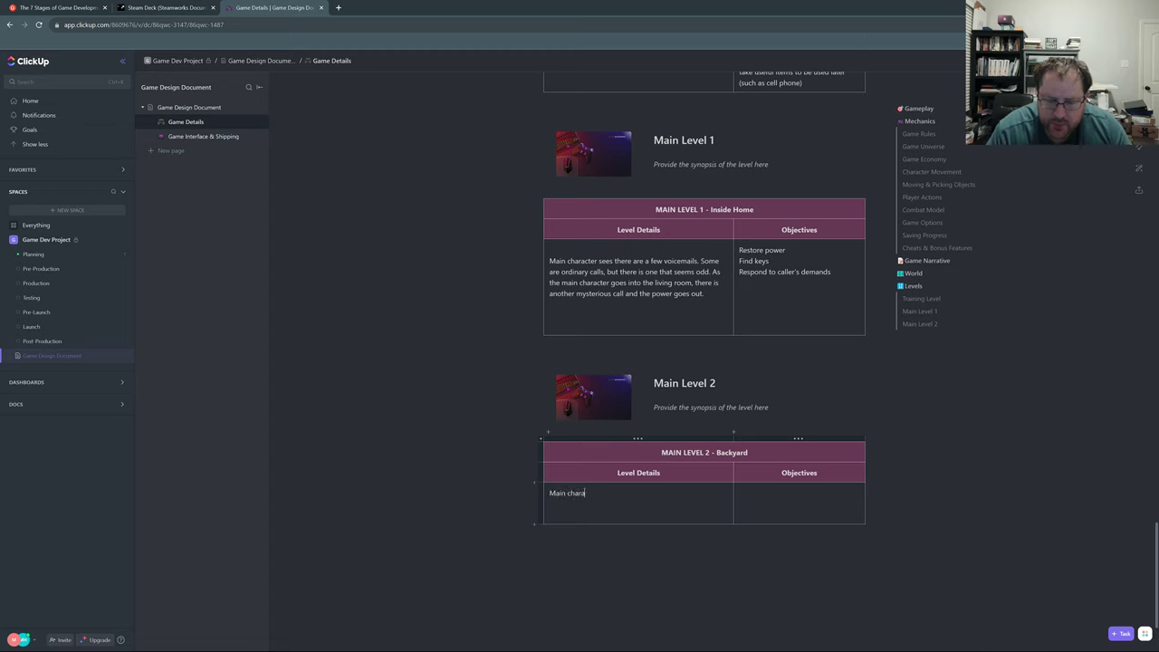
pyautogui.write('cter')
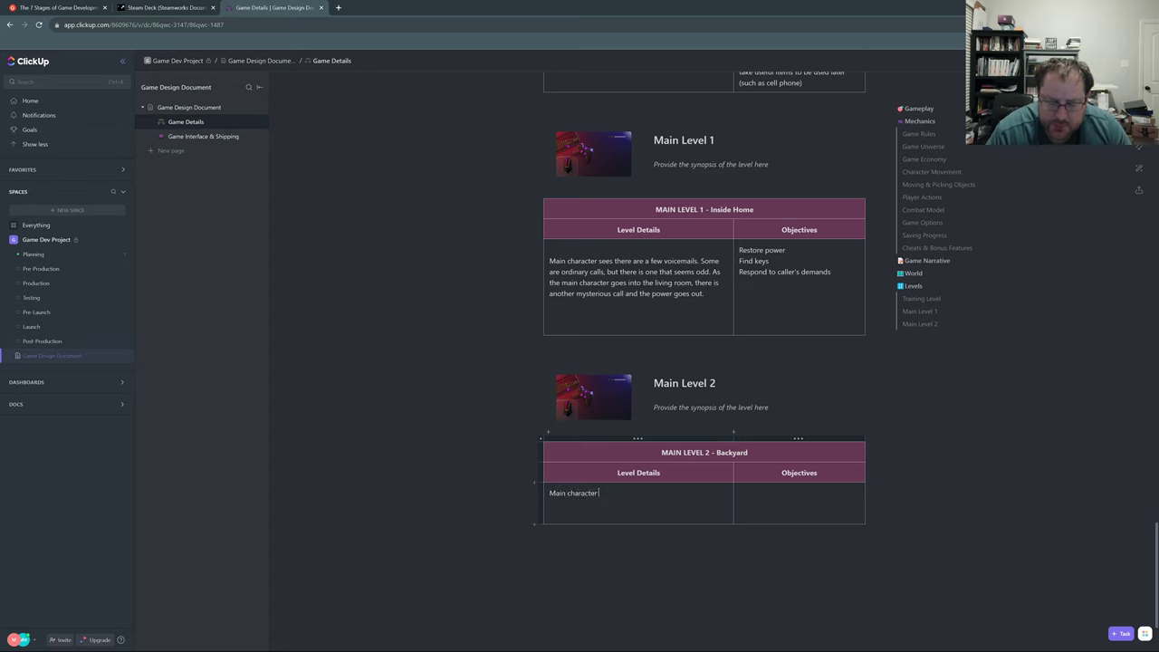
pyautogui.write('gets out of house but m')
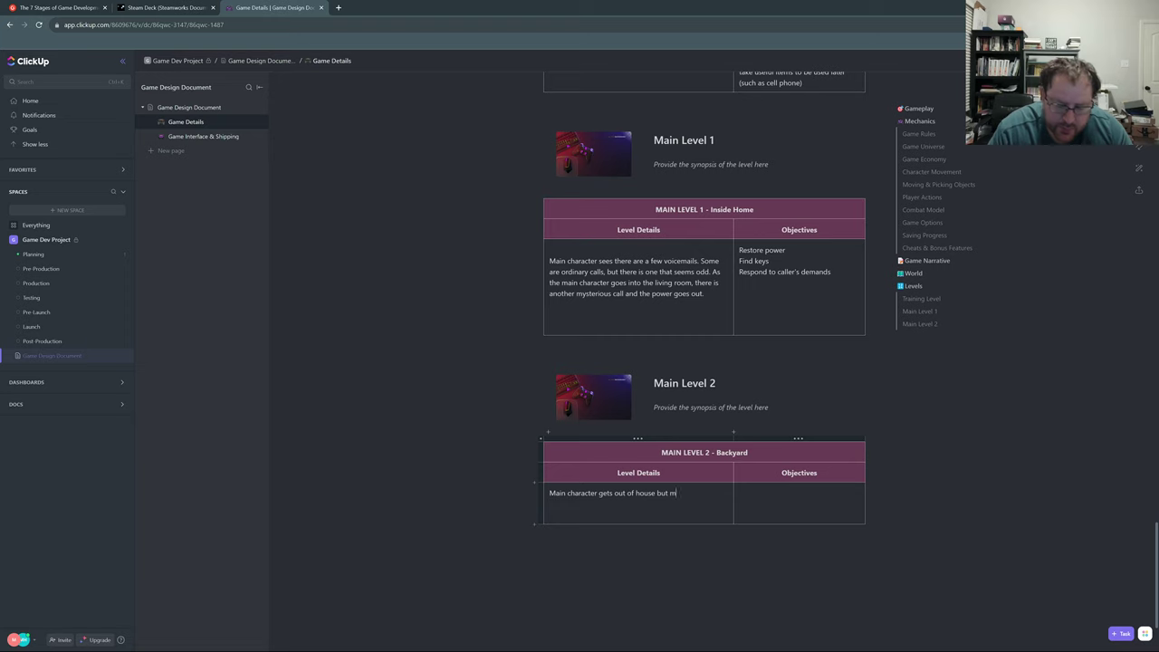
pyautogui.write('yuust')
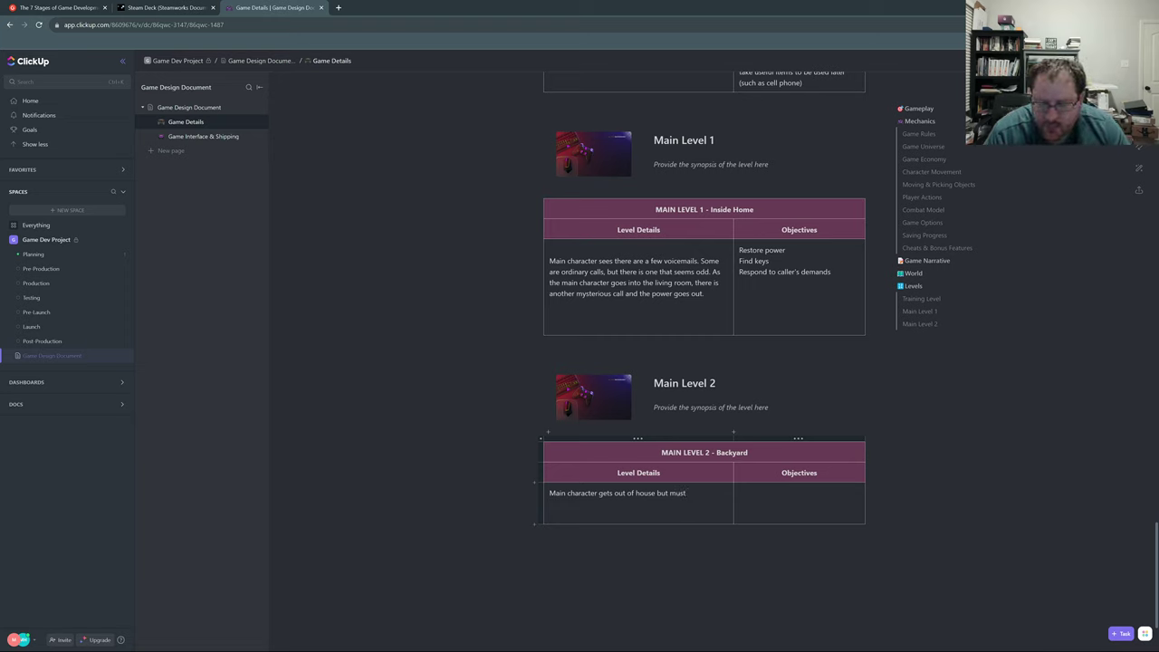
pyautogui.write(' find a way')
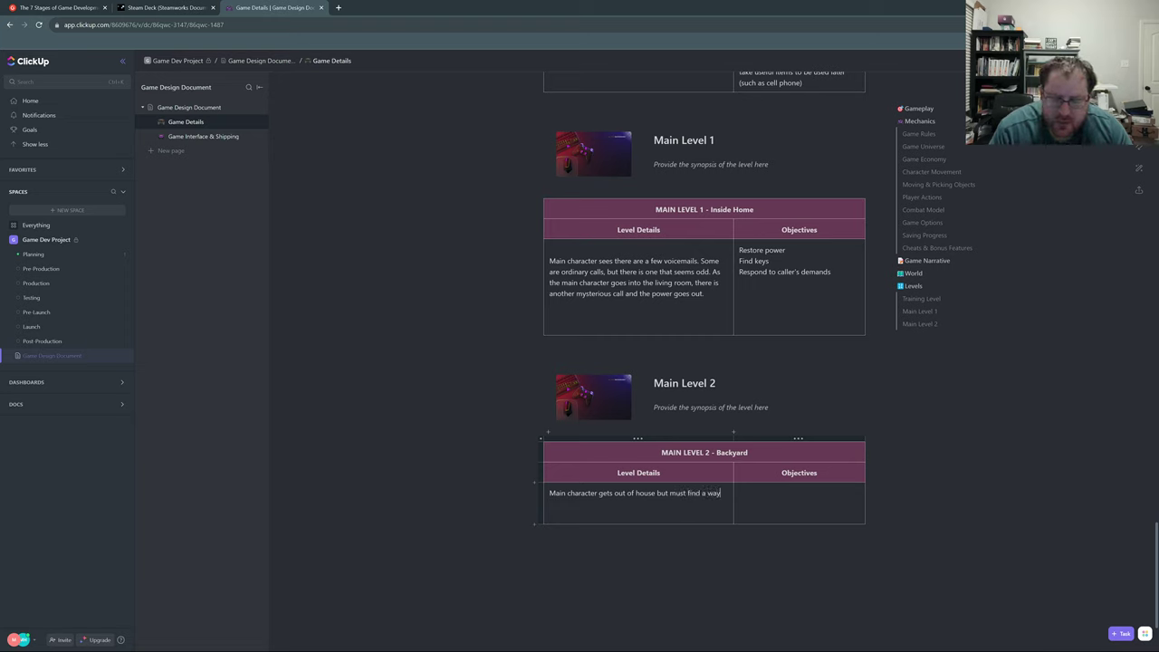
pyautogui.write(' out')
pyautogui.write(' the')
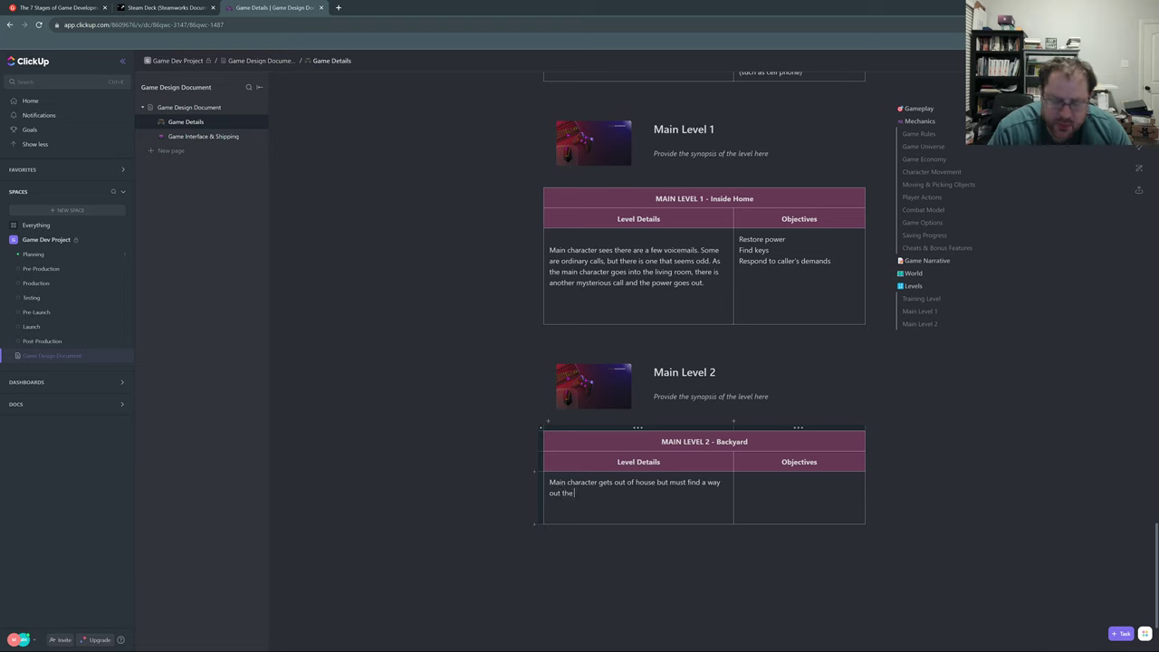
# - Finish Main Level 2's Level Details sentence with "backyard because the gate is blocked or locked from the outside"
pyautogui.write(' yar')
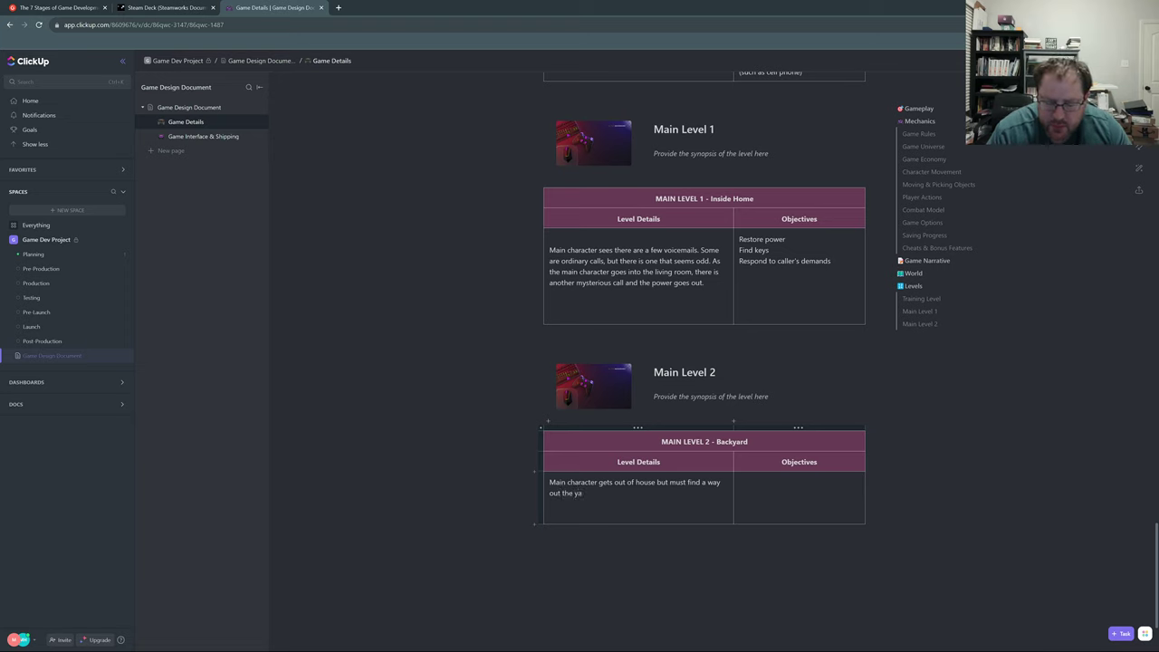
pyautogui.press('BackSpace')
pyautogui.press('BackSpace')
pyautogui.write('back')
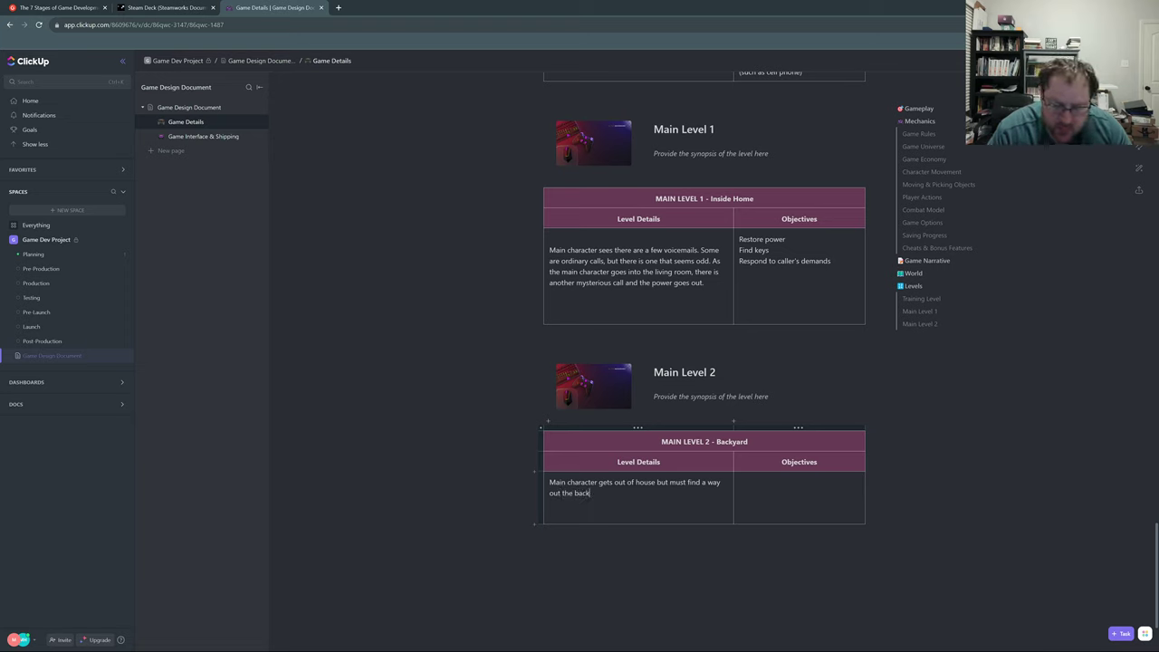
pyautogui.write('yar')
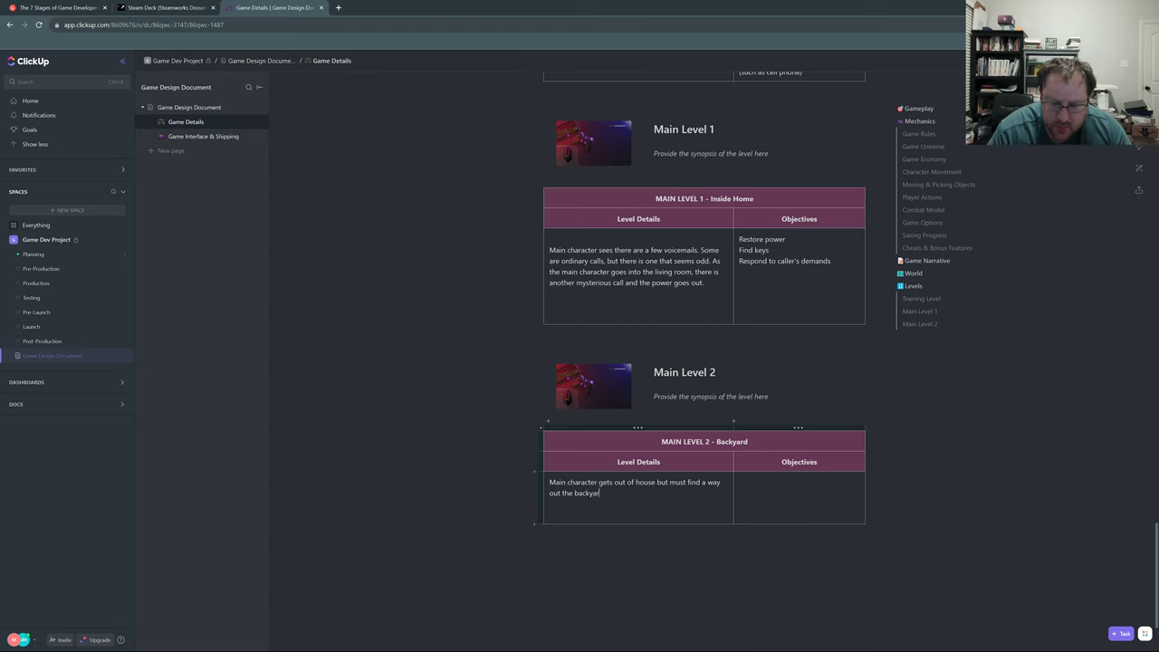
pyautogui.write('d because ')
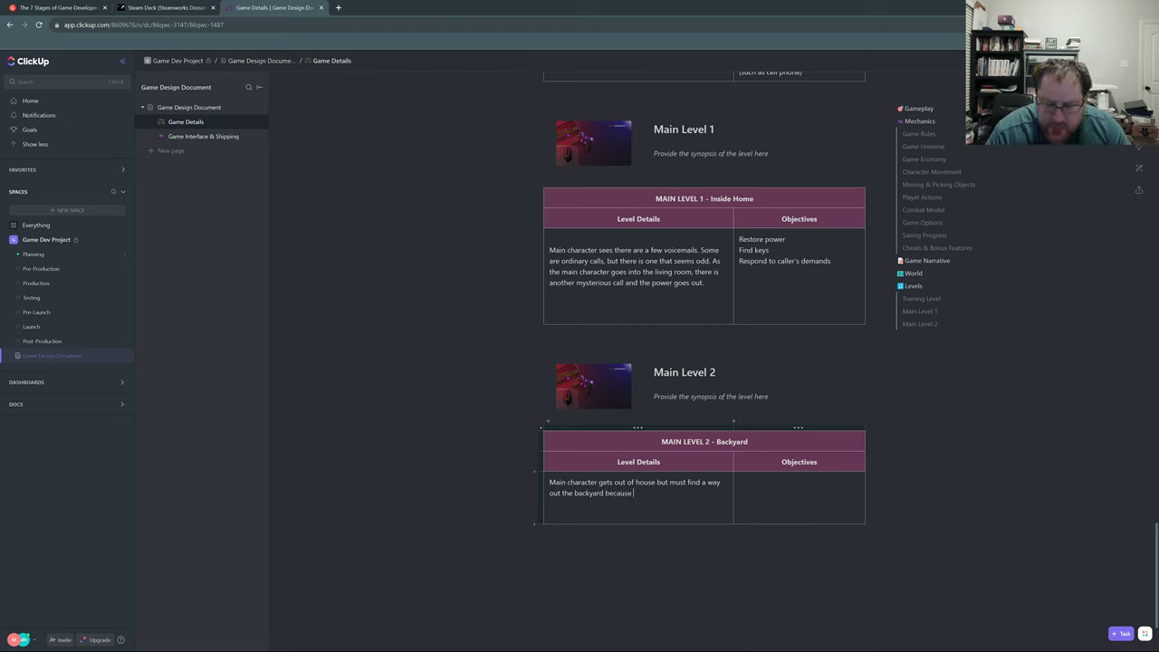
pyautogui.write('the gate is')
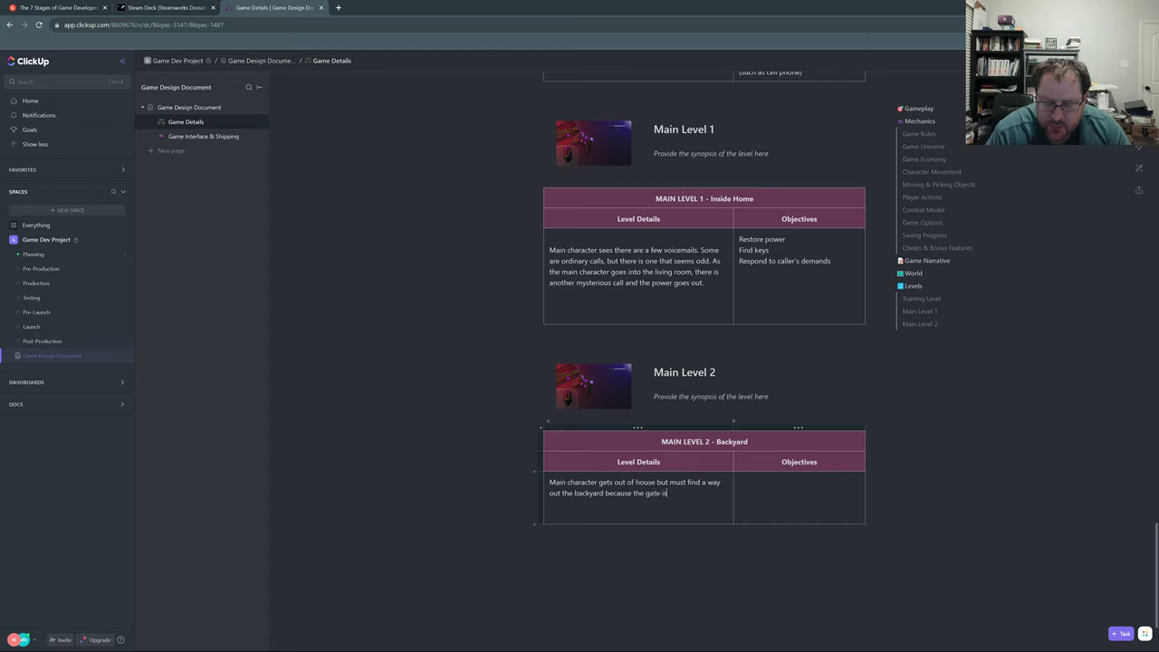
pyautogui.write(' blocked or')
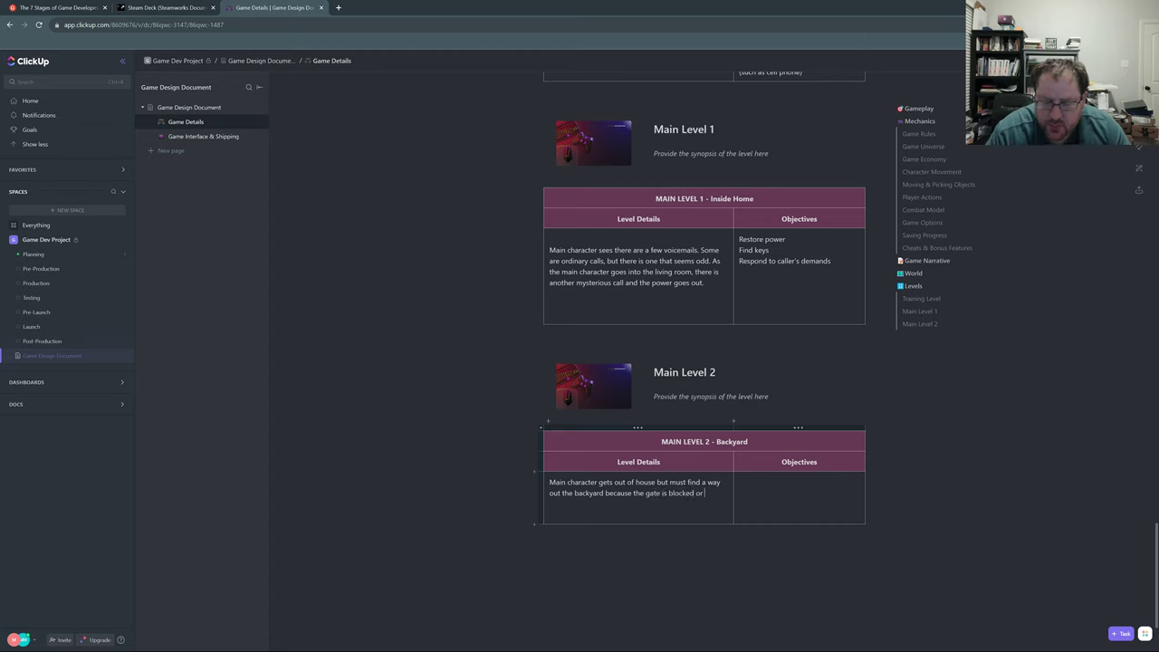
pyautogui.write(' locked fro')
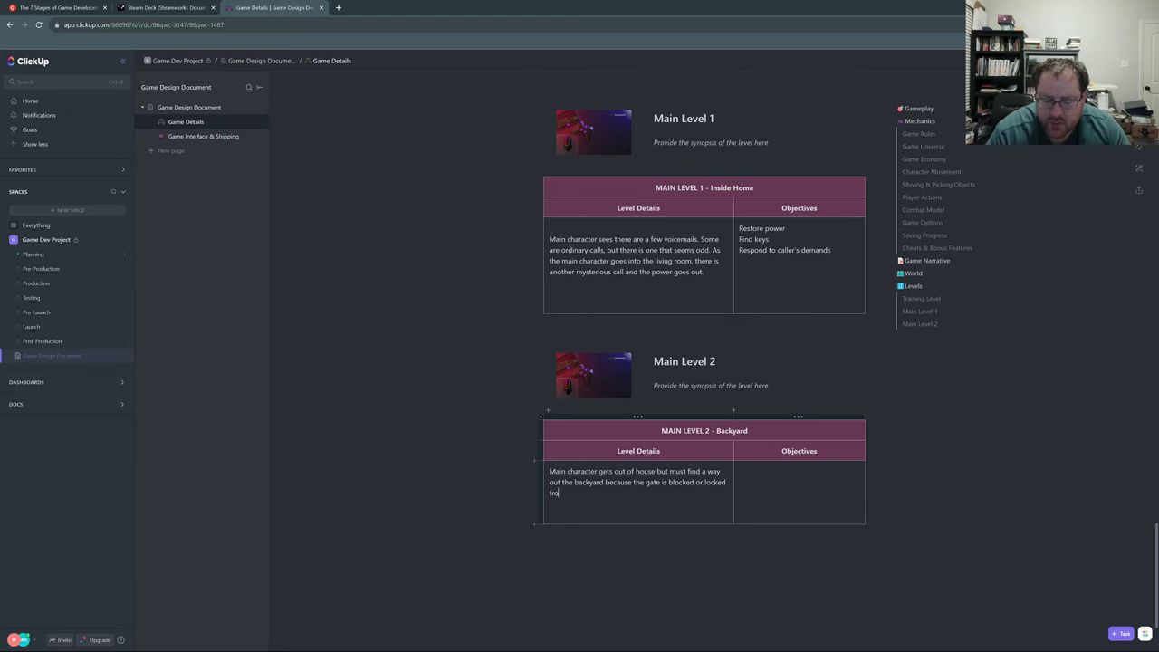
pyautogui.write('m the outside')
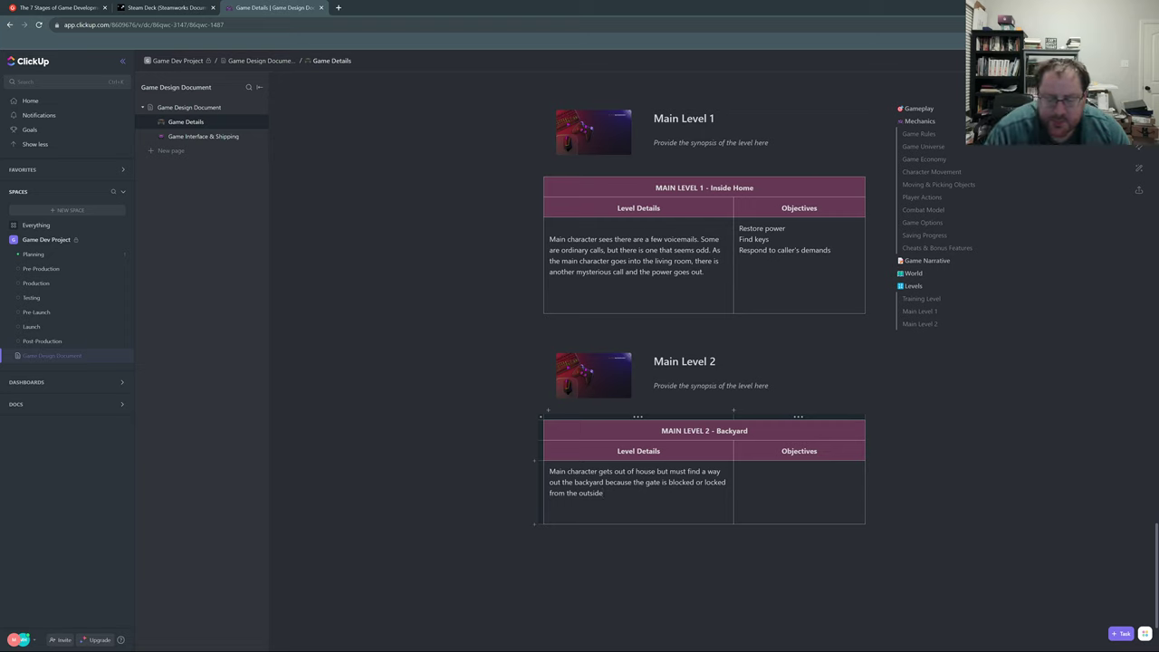
# - Fill Main Level 2's Objectives cell with three lines: "Escape the yard", "Find clues for next objectives" and "Fight off enemies"
pyautogui.click(778, 471)
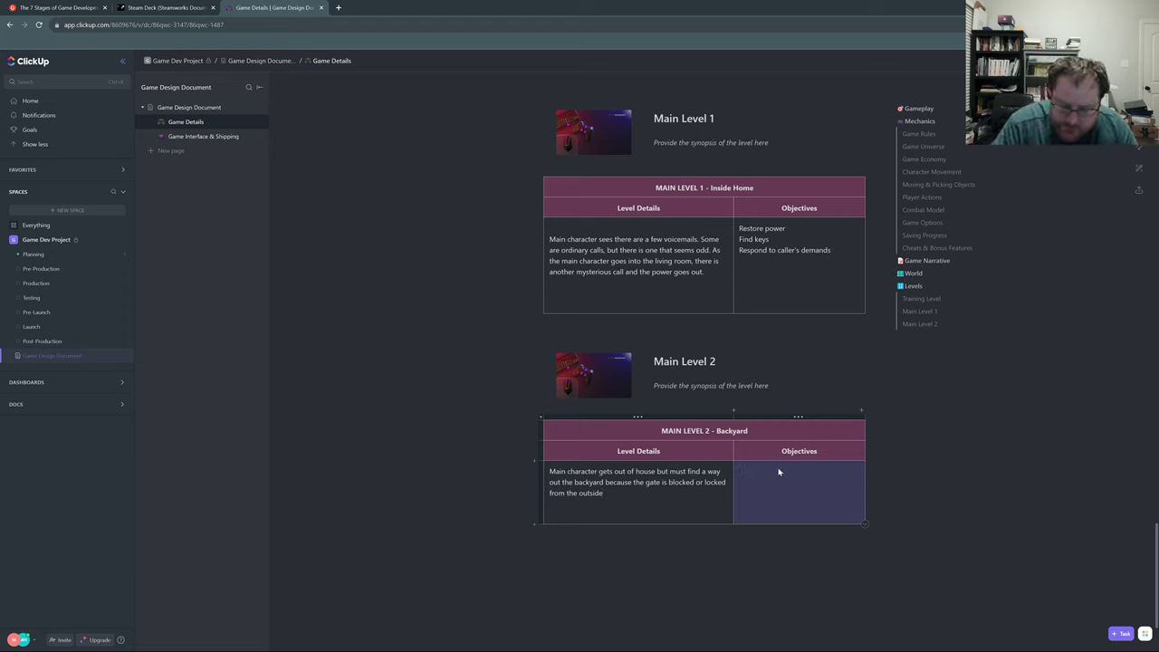
pyautogui.write('Escape the yard')
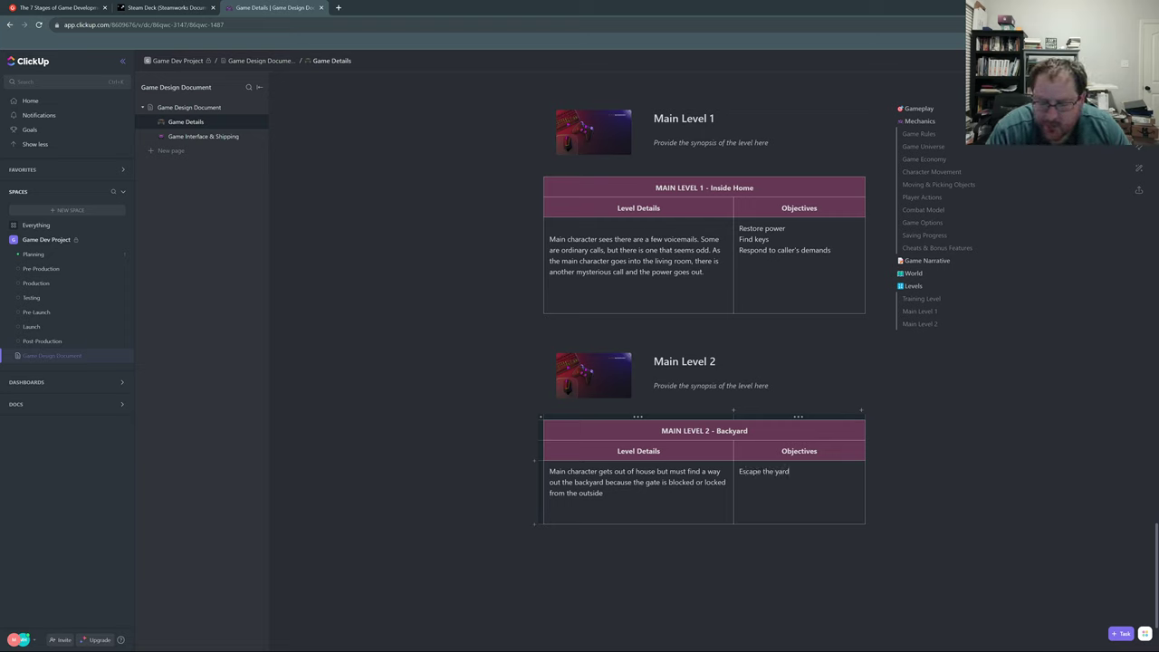
pyautogui.write('Find')
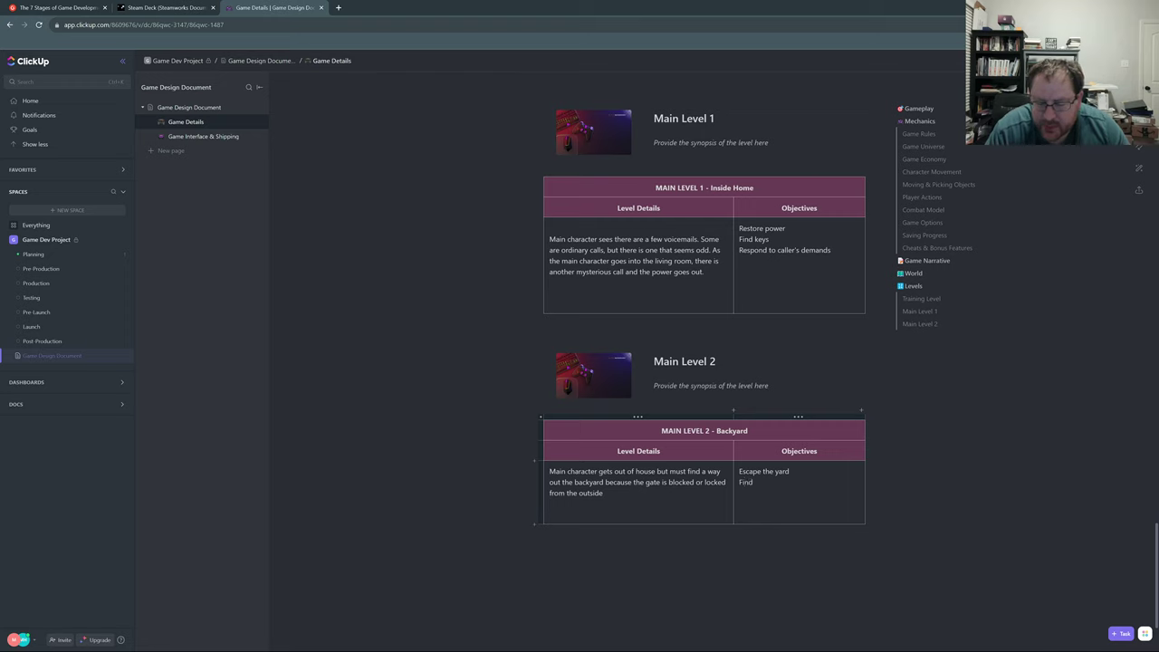
pyautogui.write(' clu')
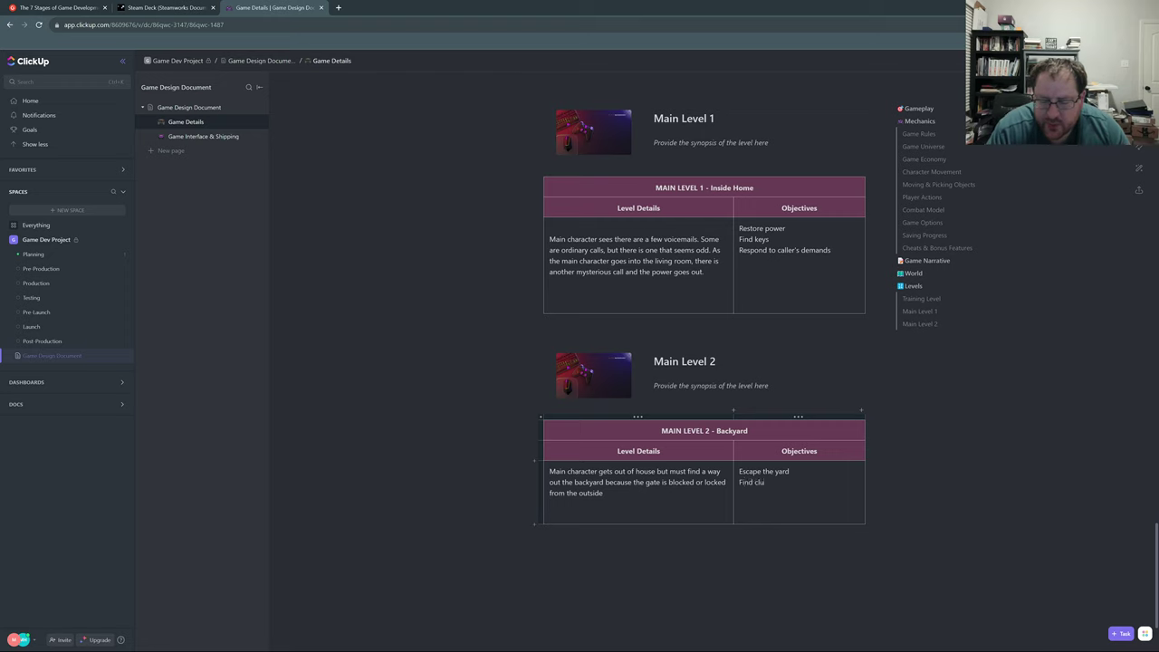
pyautogui.write('es a')
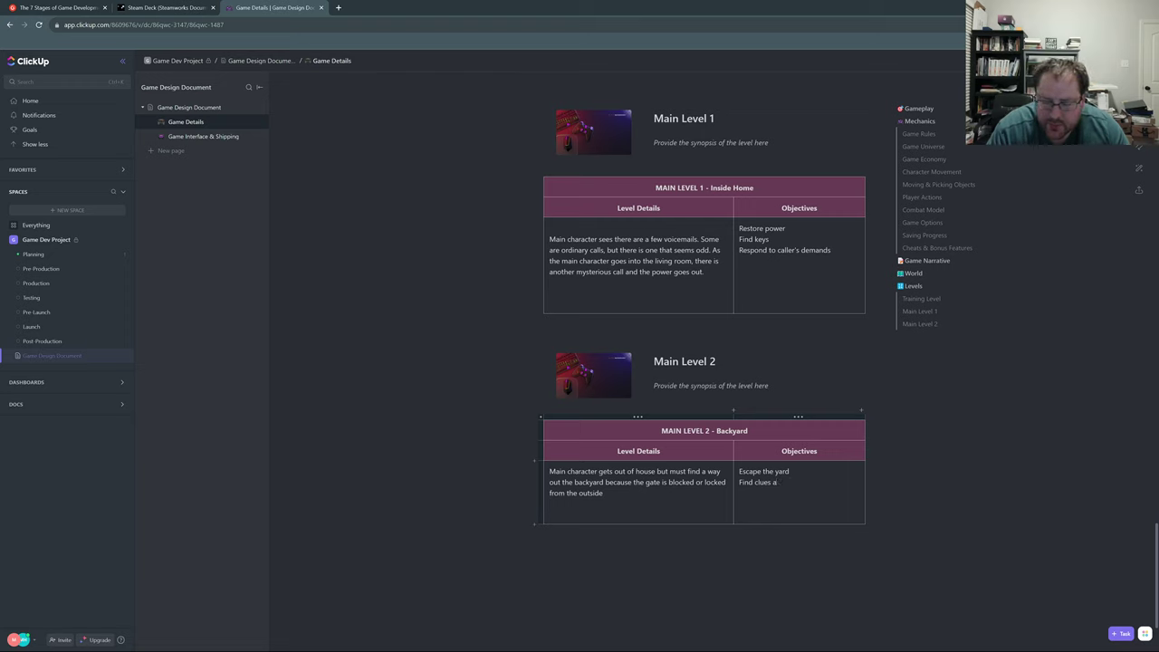
pyautogui.write('s tofor')
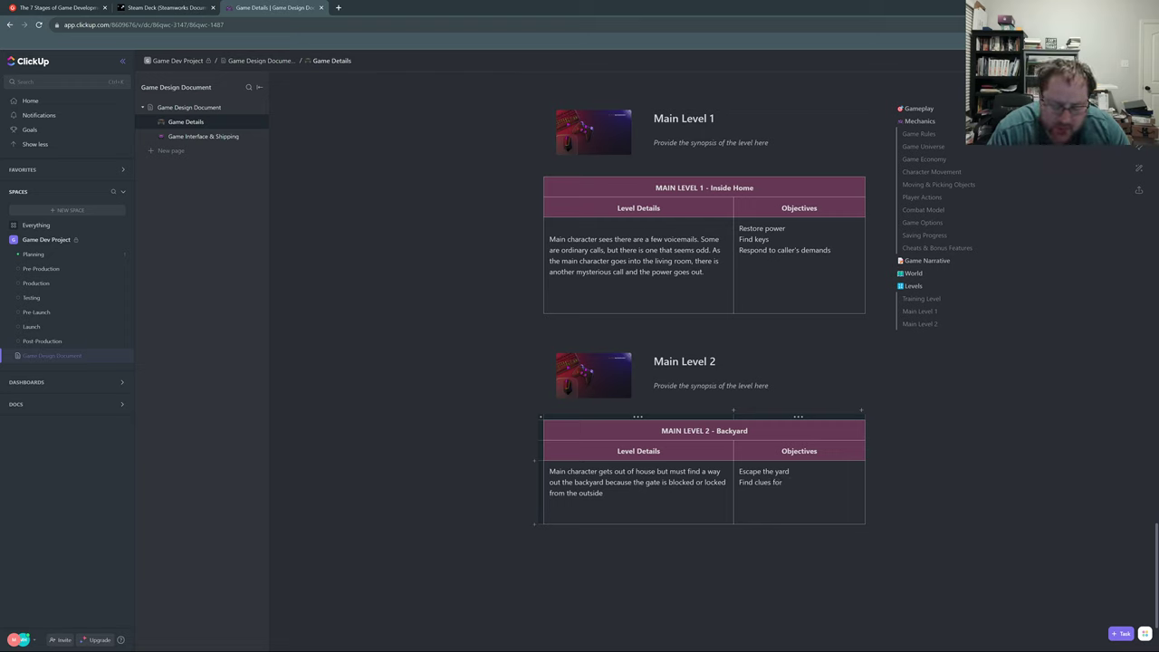
pyautogui.write(' next objectives')
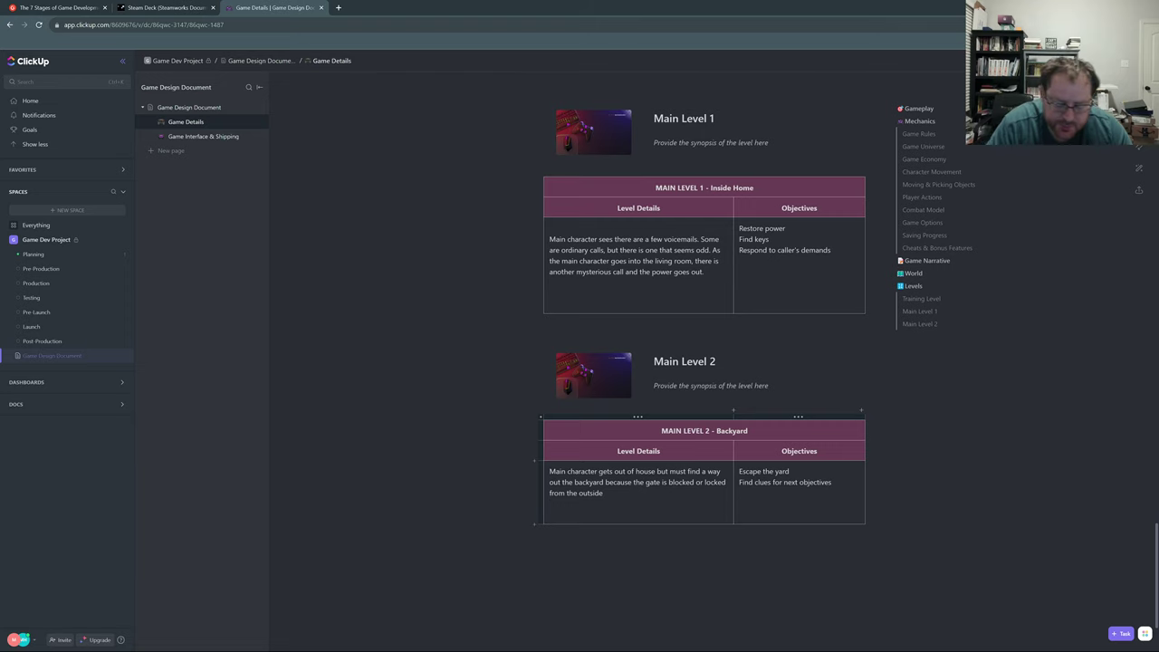
pyautogui.write('Fight off enemies')
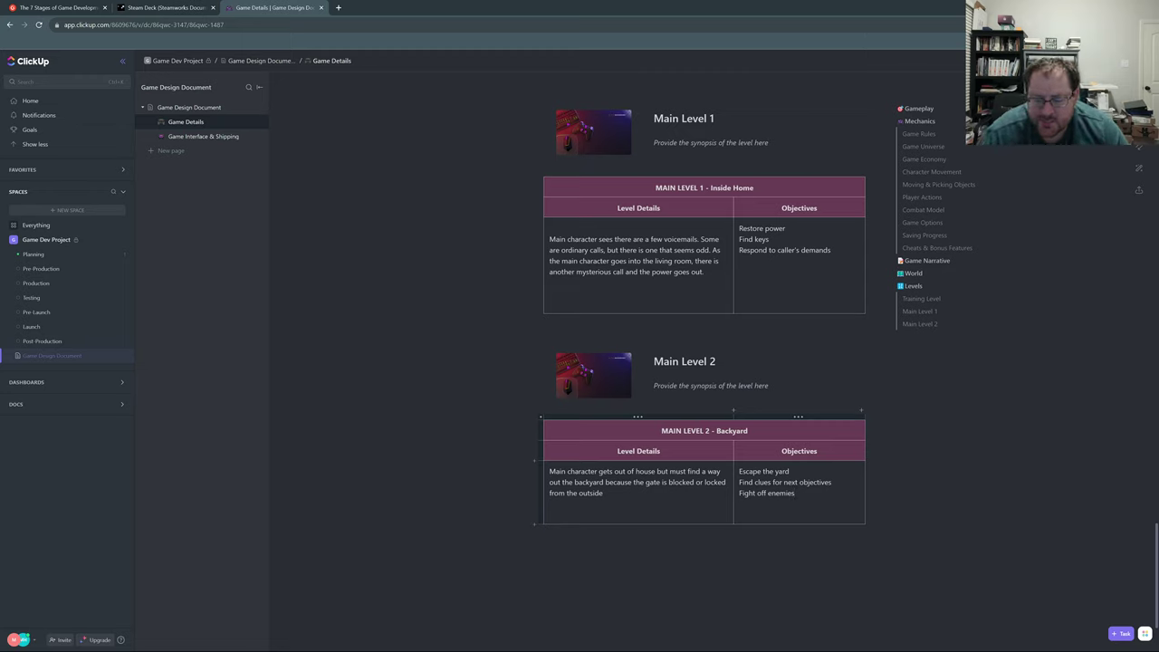
# - Remove the extra blank lines below and above the text in Main Level 1's Level Details cell
pyautogui.click(546, 541)
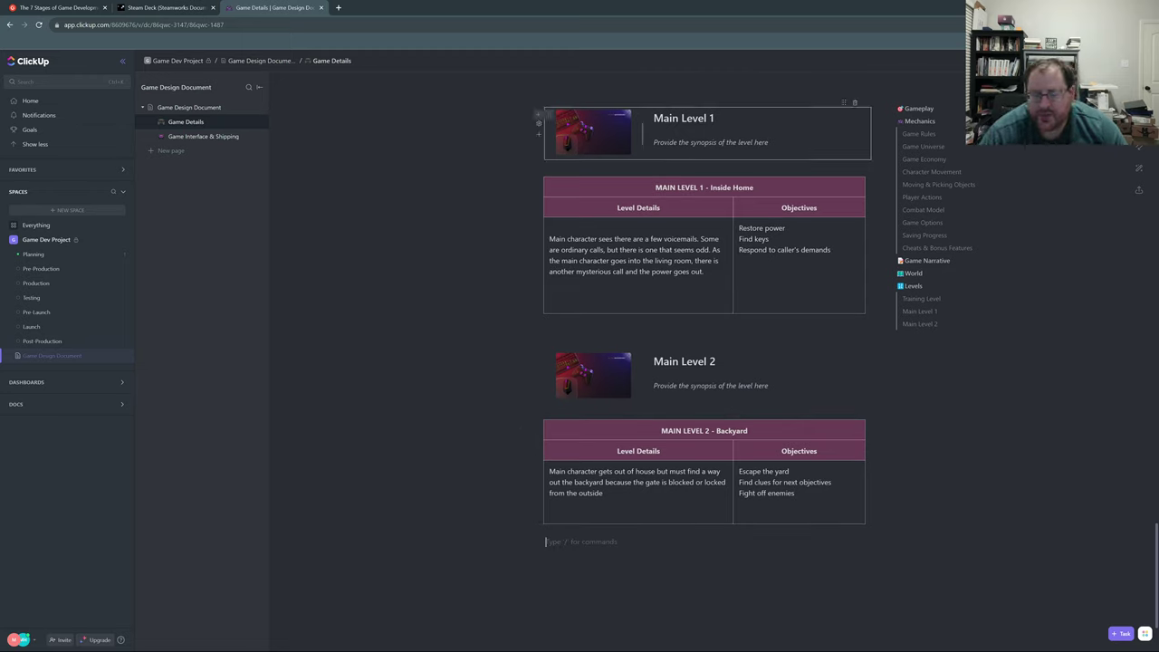
pyautogui.click(550, 304)
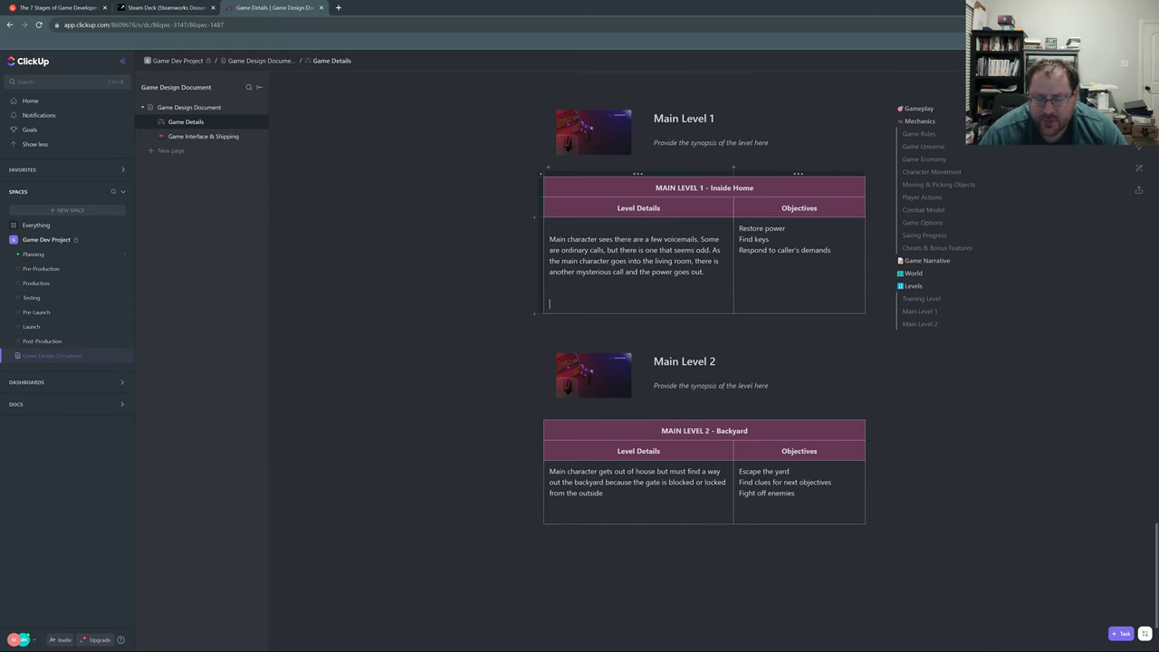
pyautogui.press('BackSpace')
pyautogui.press('BackSpace')
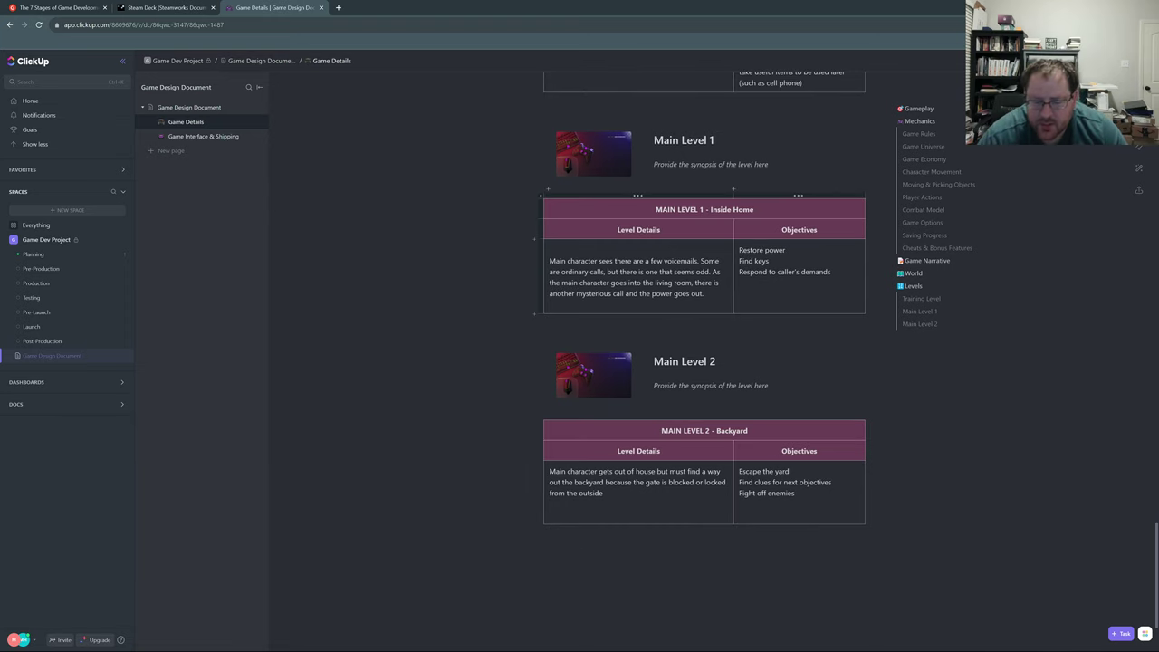
pyautogui.scroll(1, 704, 304)
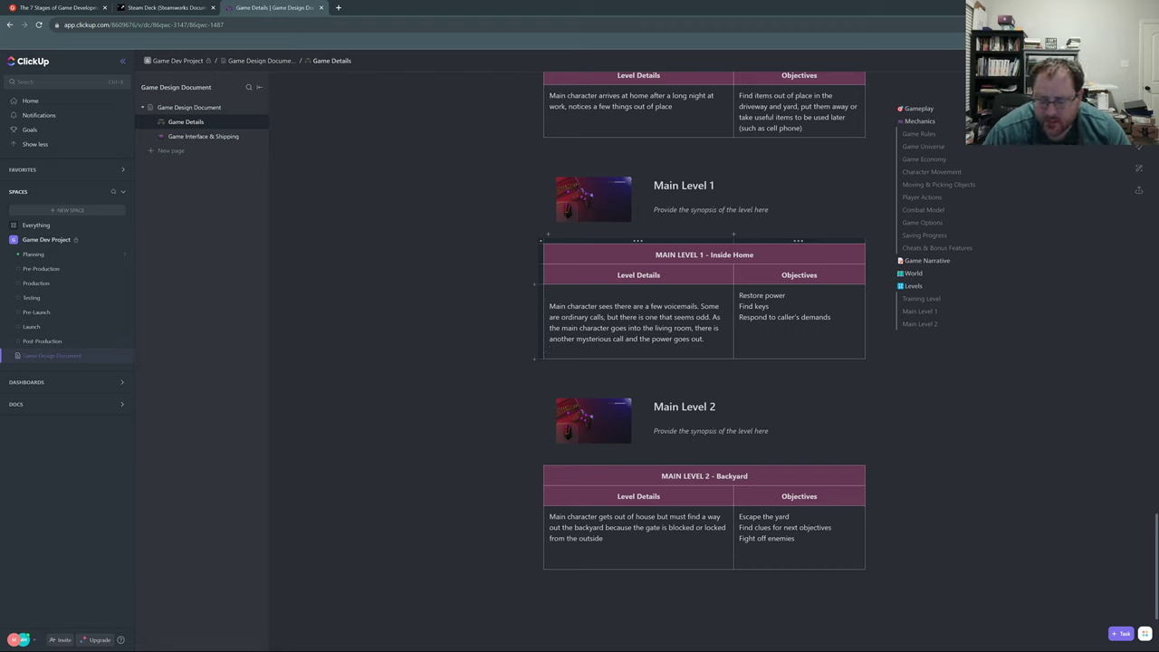
pyautogui.press('BackSpace')
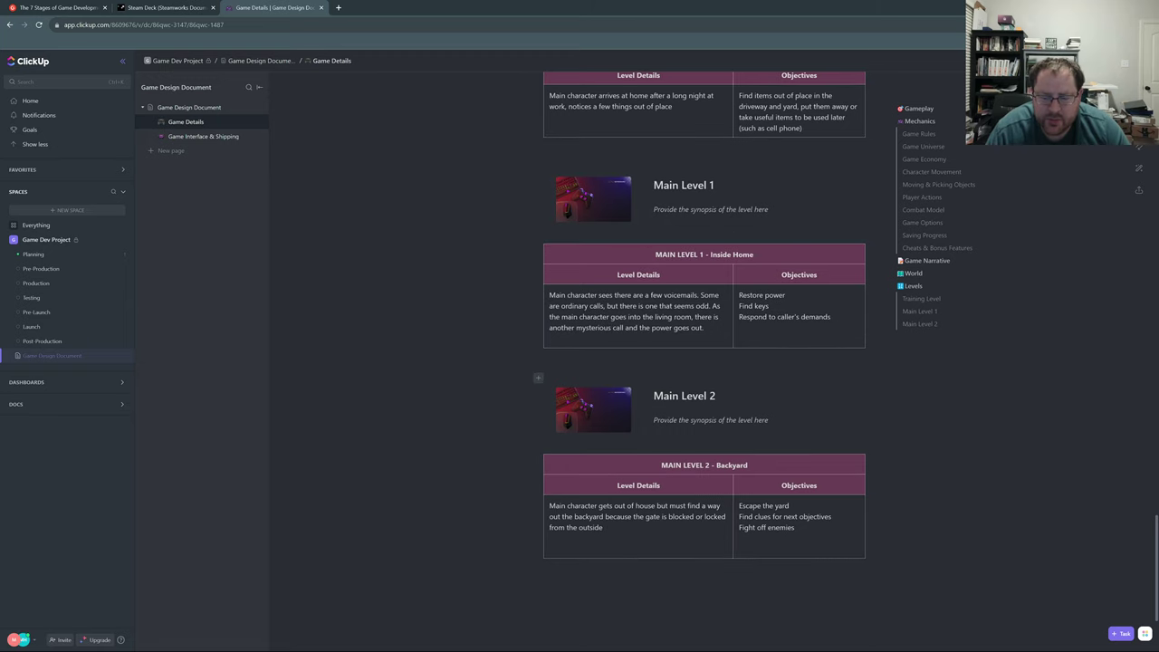
# - Review the filled-in sections of the Game Details page from Levels back up to Gameplay
pyautogui.scroll(4, 601, 373)
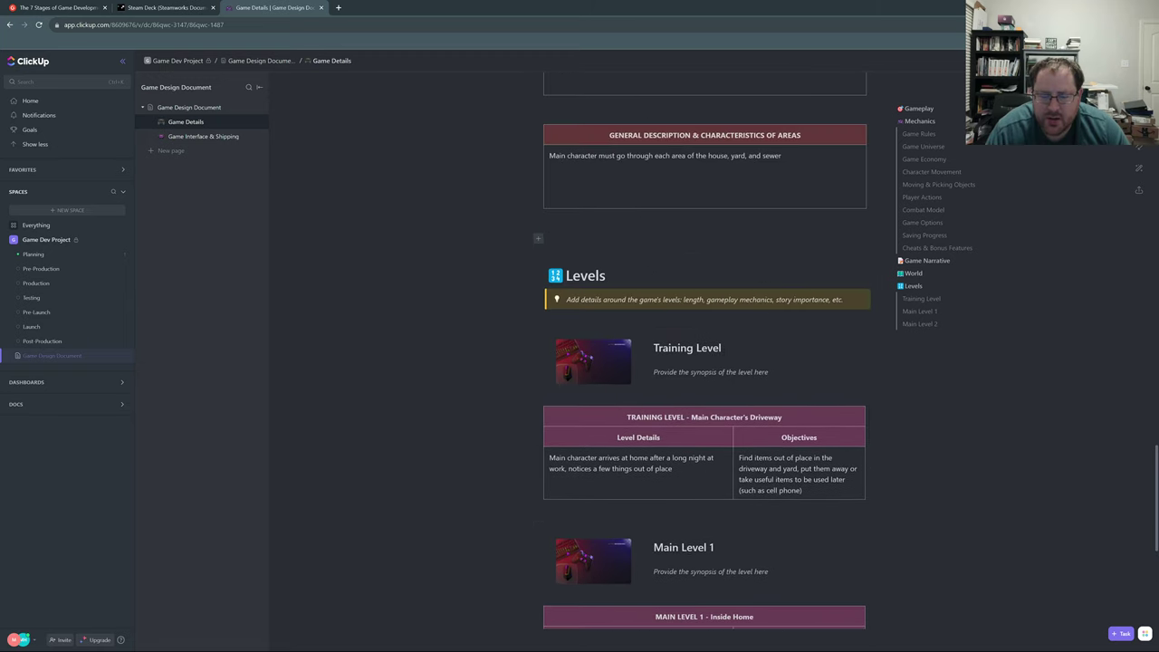
pyautogui.scroll(5, 704, 359)
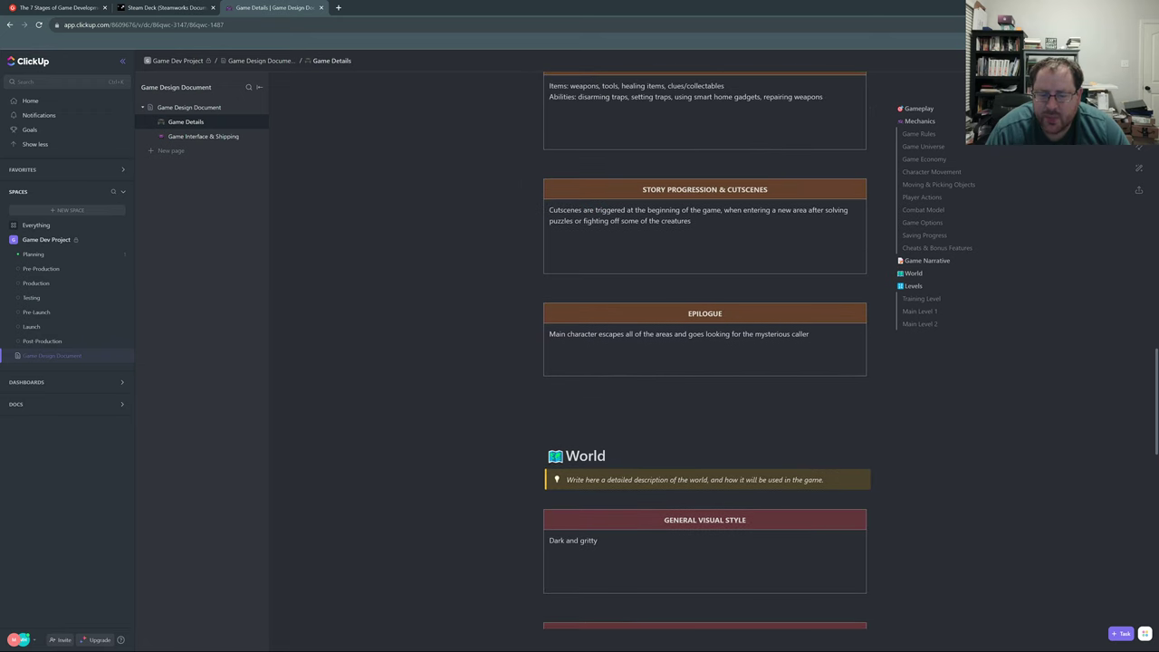
pyautogui.scroll(4, 706, 172)
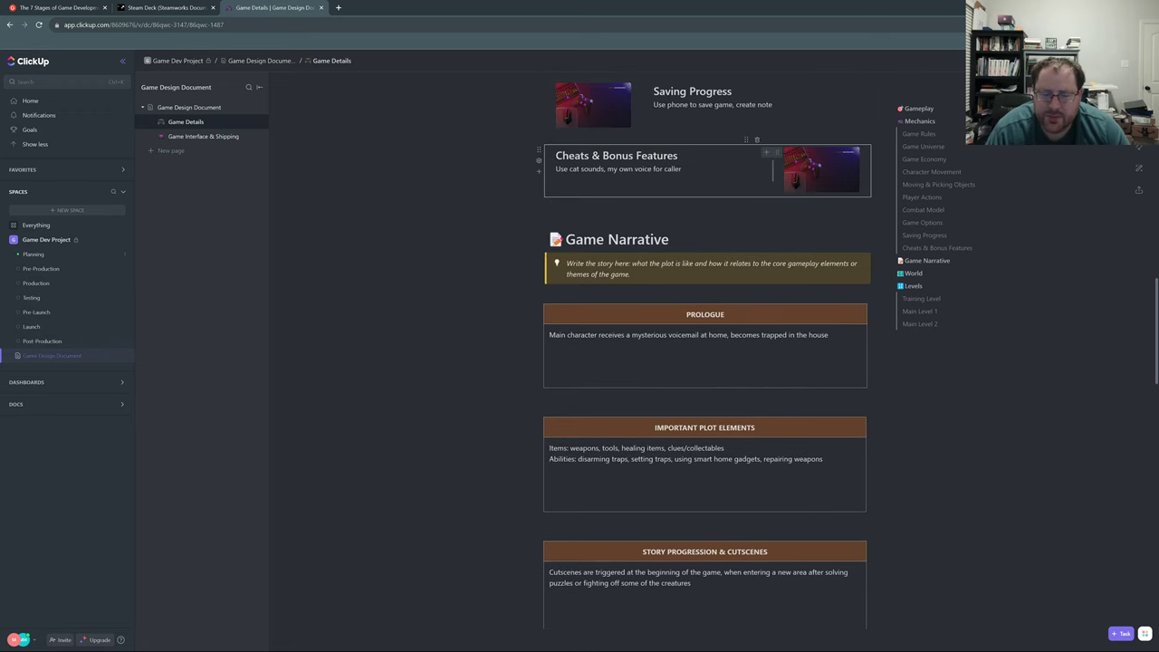
pyautogui.scroll(7, 706, 195)
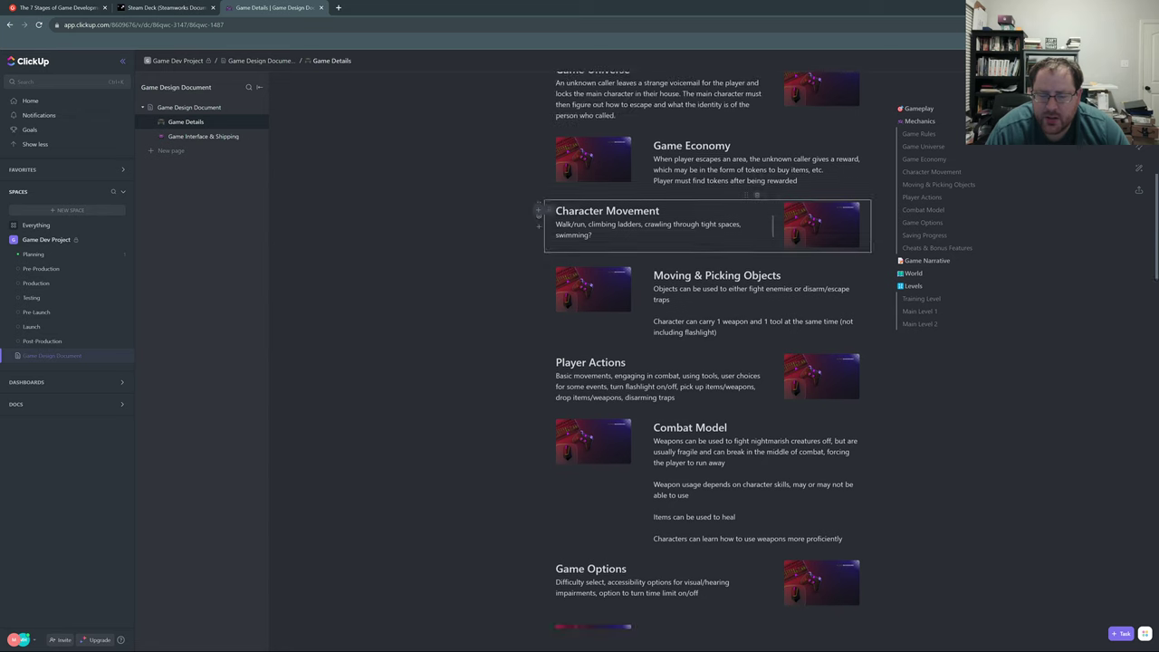
pyautogui.scroll(6, 706, 218)
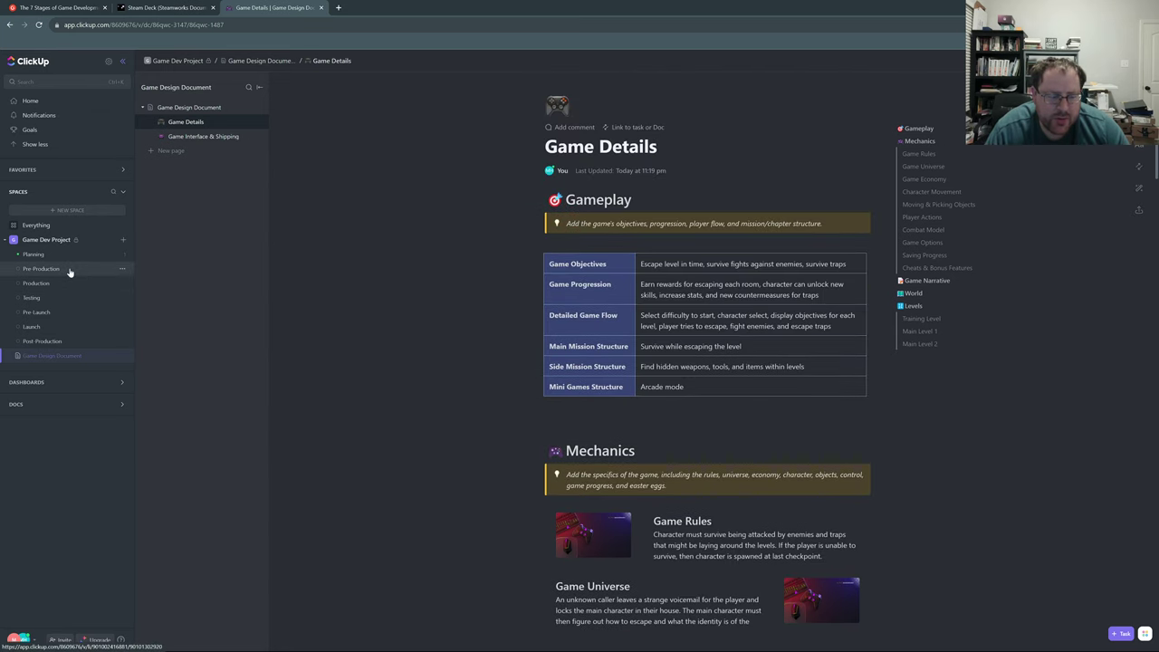
# - On the Game Interface & Shipping page, fill the Movement cell with "Basic first-person controls, includes climbing, crawling, and jumping"
pyautogui.click(188, 138)
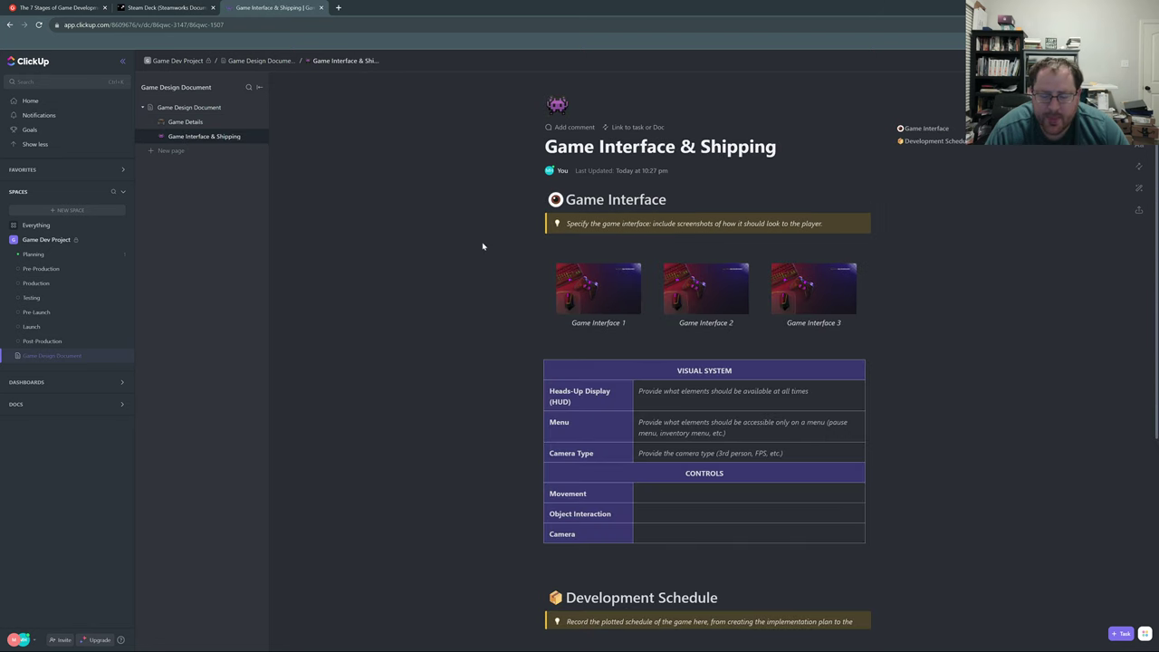
pyautogui.scroll(-1, 608, 232)
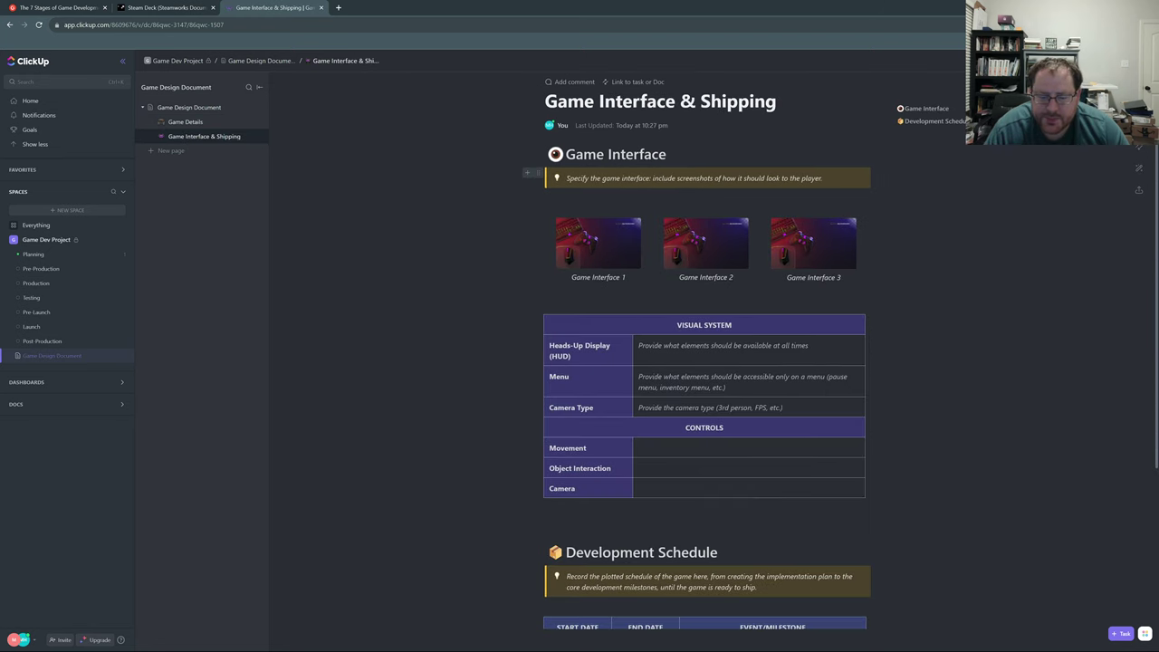
pyautogui.scroll(-2, 608, 233)
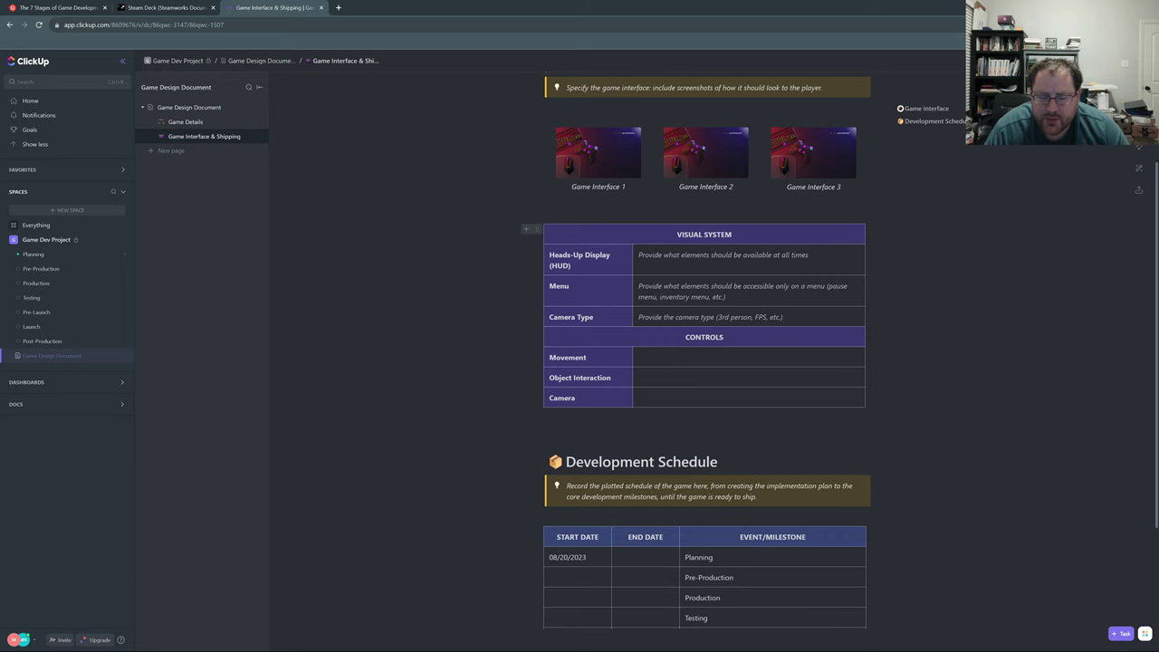
pyautogui.scroll(-2, 705, 362)
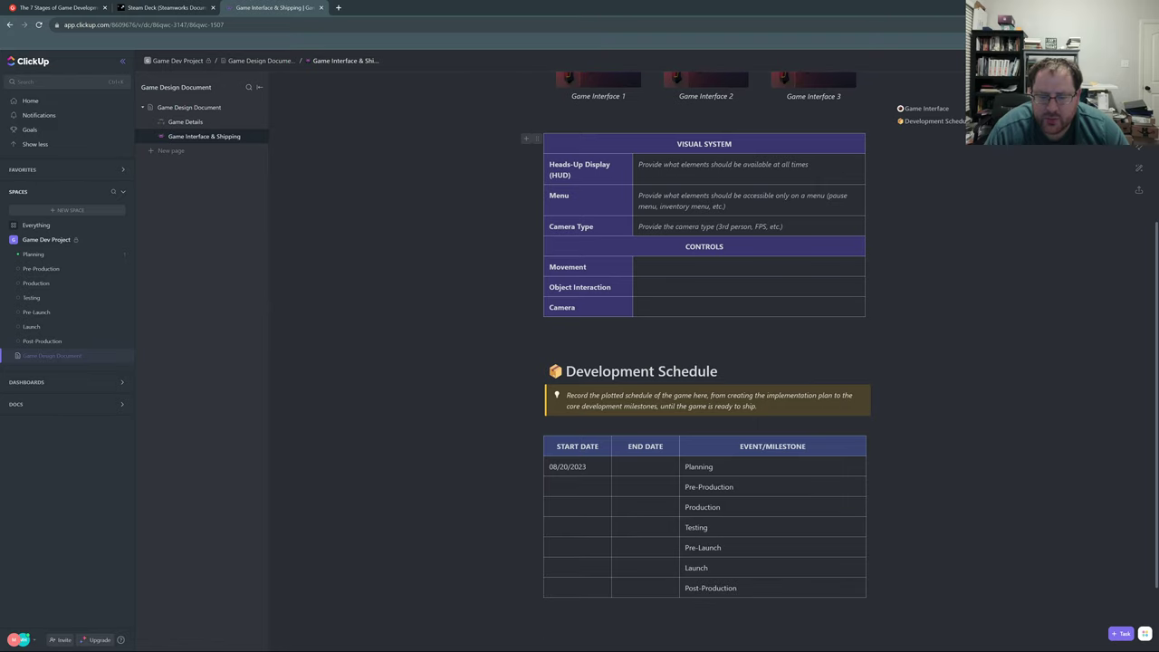
pyautogui.click(642, 268)
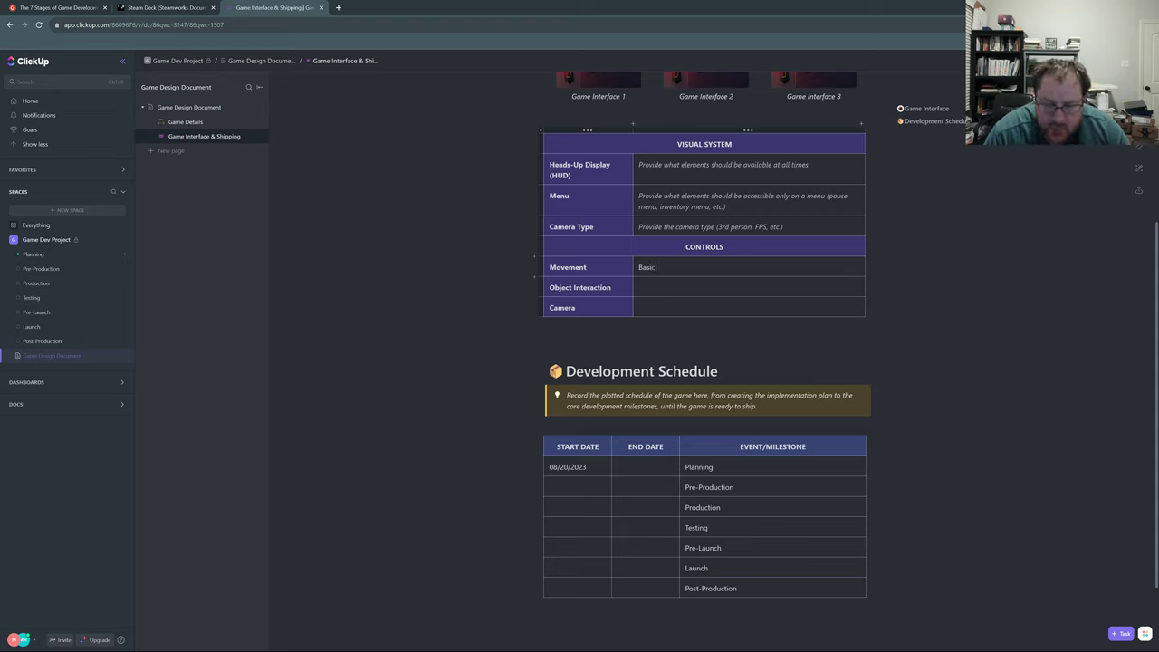
pyautogui.write('Basic first-person')
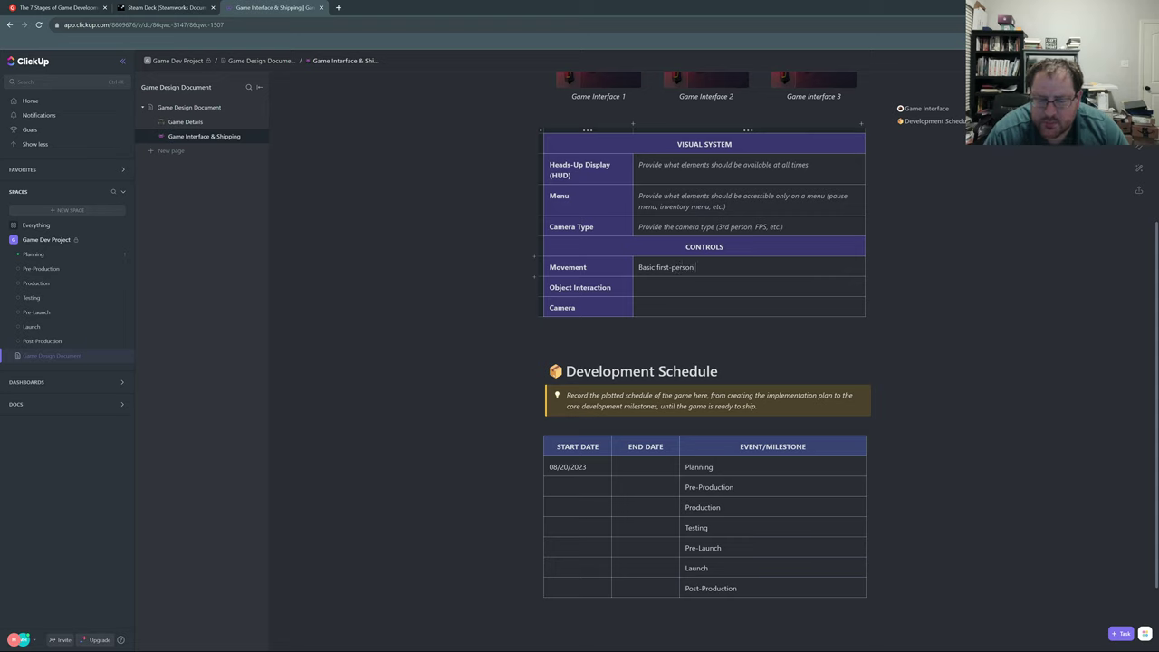
pyautogui.write(' controls')
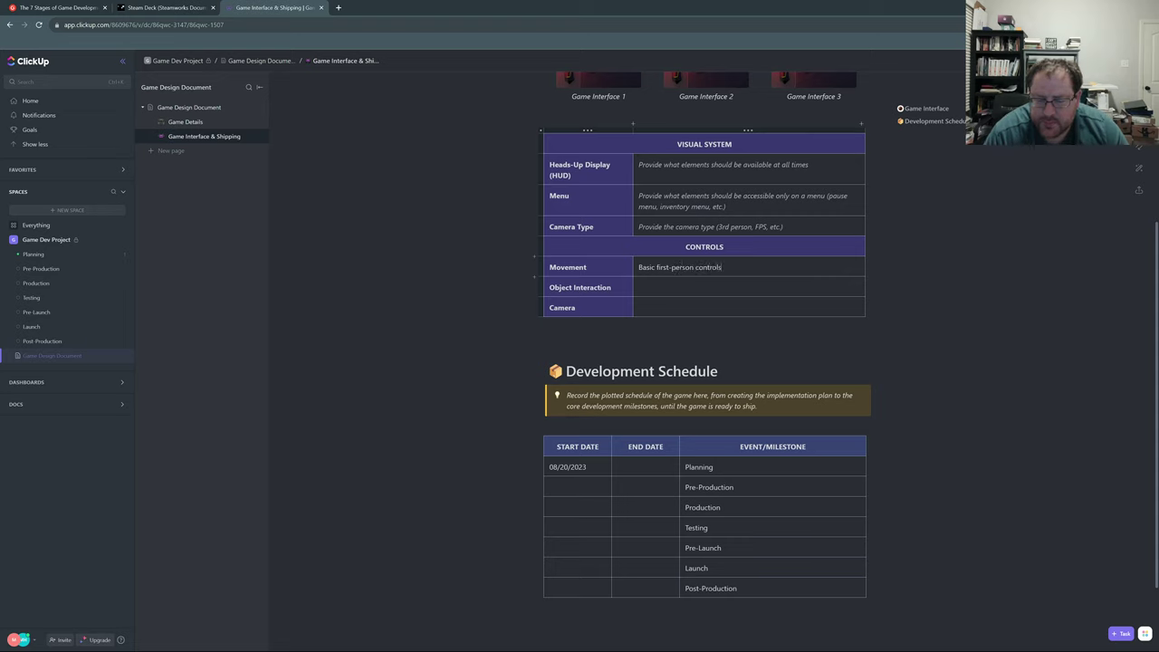
pyautogui.write(', inclu')
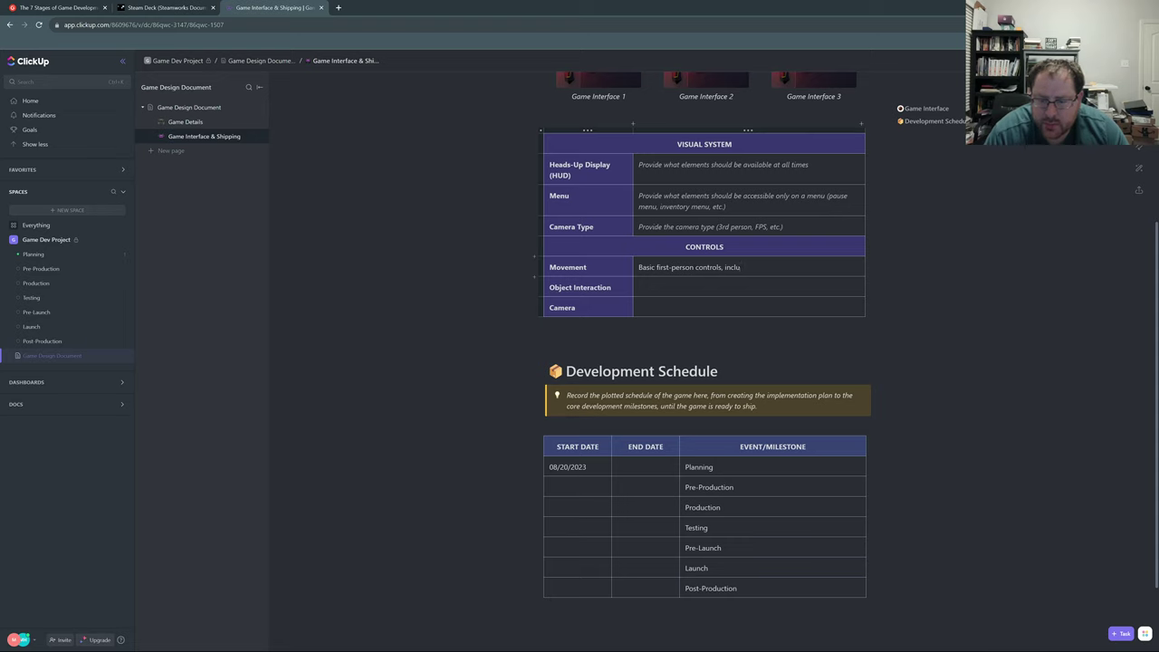
pyautogui.write('des climbing, c')
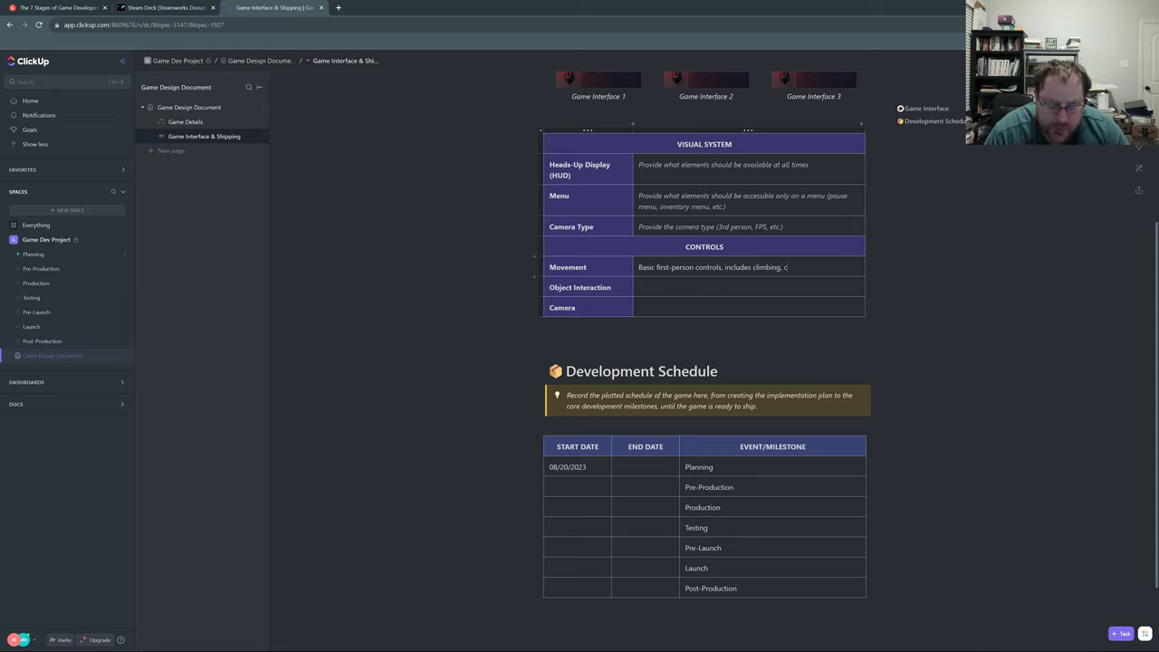
pyautogui.write('rawling, and')
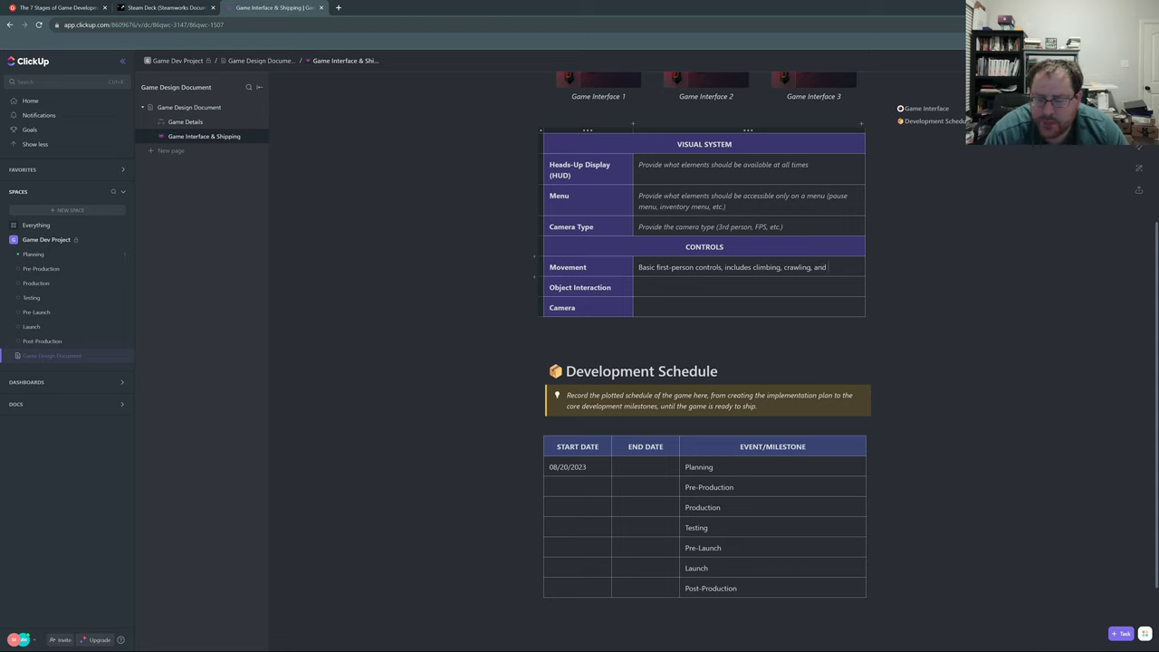
pyautogui.write(' jumping')
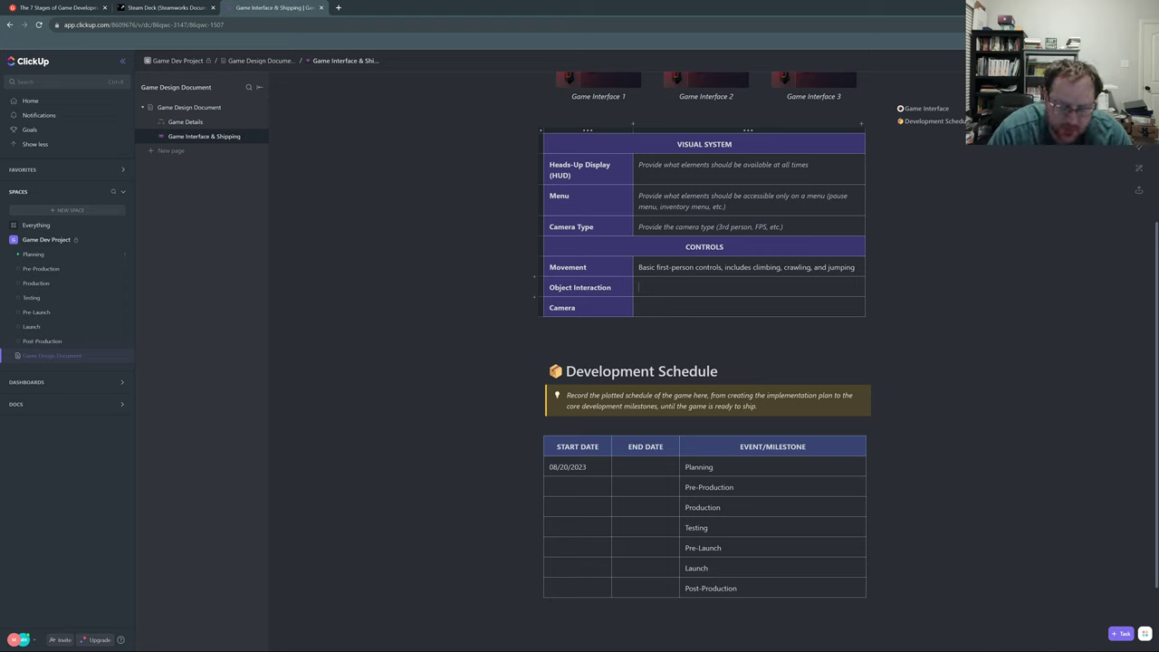
# - Fill the Object Interaction cell under Controls with "Interact with objects via a dedicated button/key"
pyautogui.write('nteract')
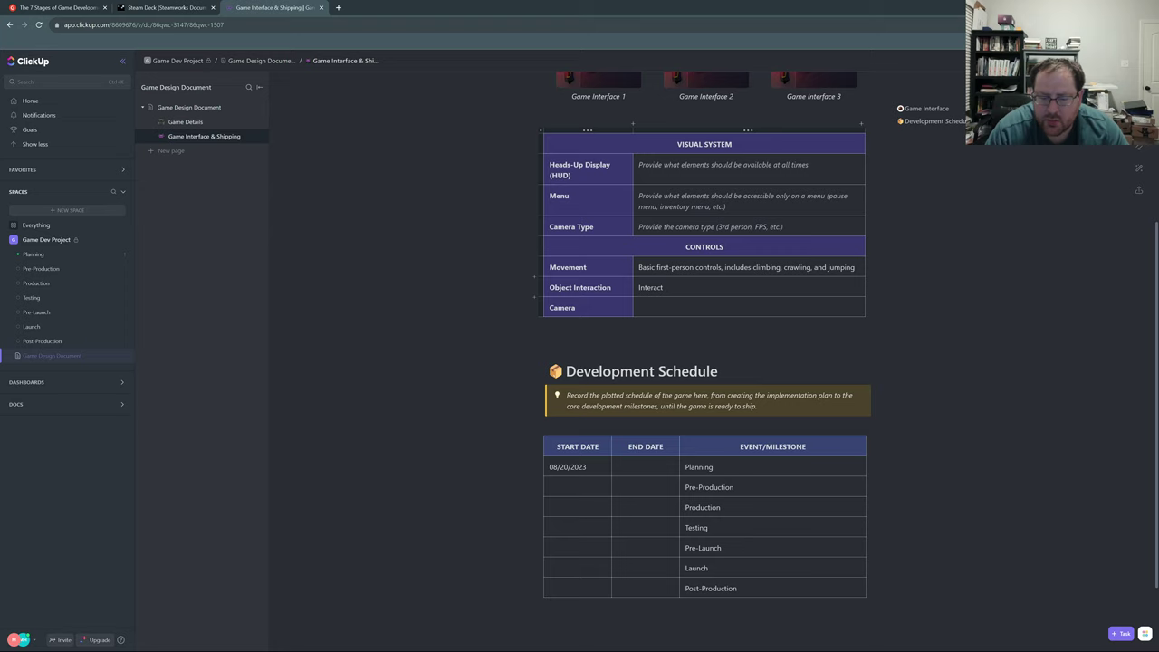
pyautogui.write(' with objects via a')
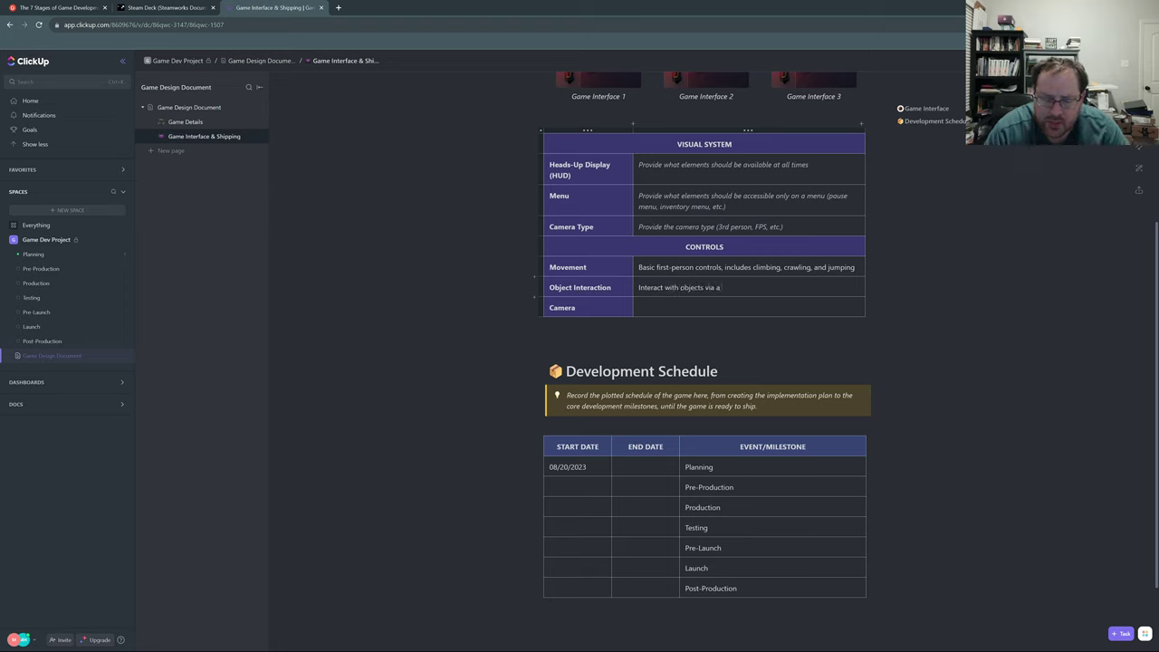
pyautogui.write(' dedicated')
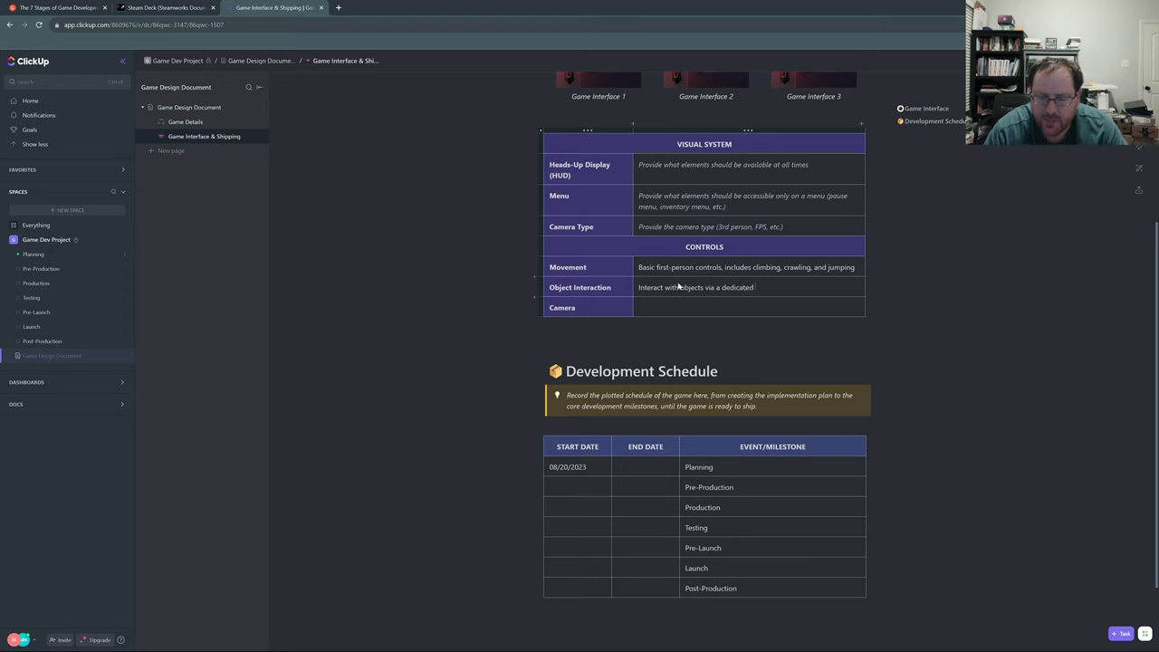
pyautogui.write(' button/key')
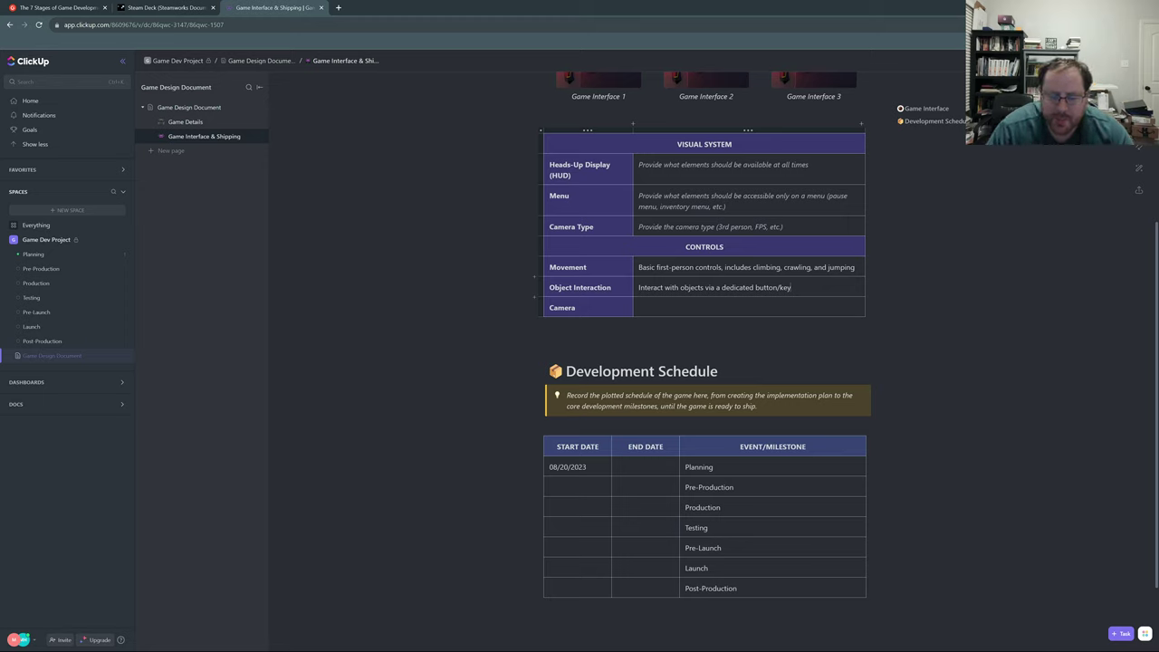
# - Fill the Camera cell under Controls with "First-person perspective"
pyautogui.click(676, 314)
pyautogui.write('Fi')
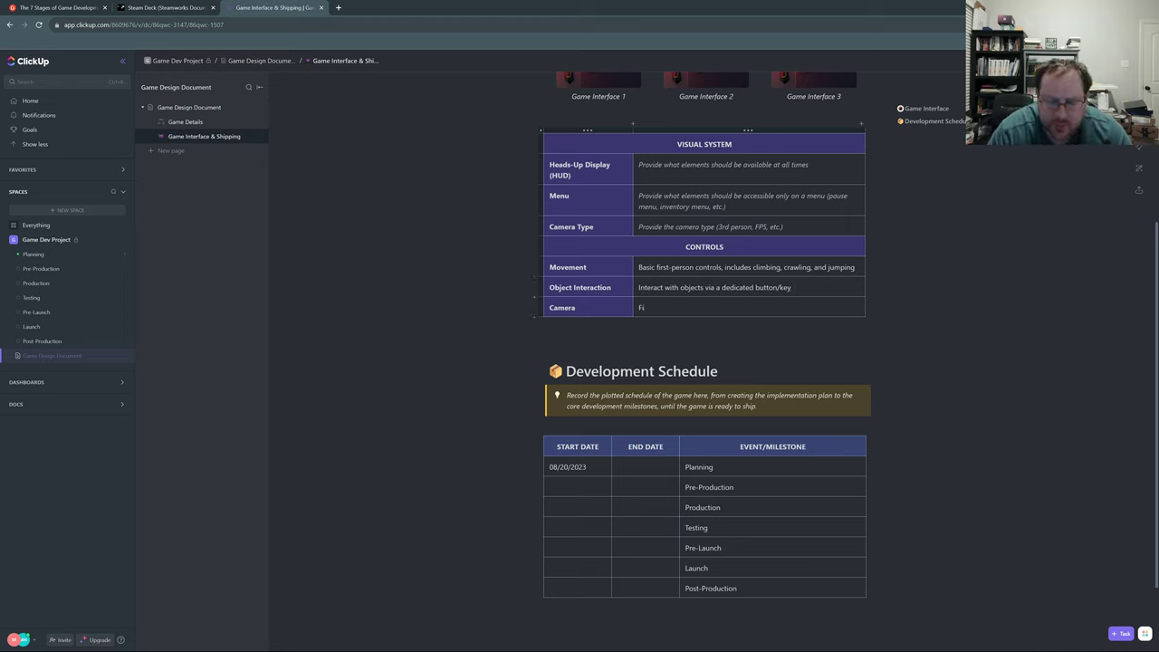
pyautogui.write('rst-pe')
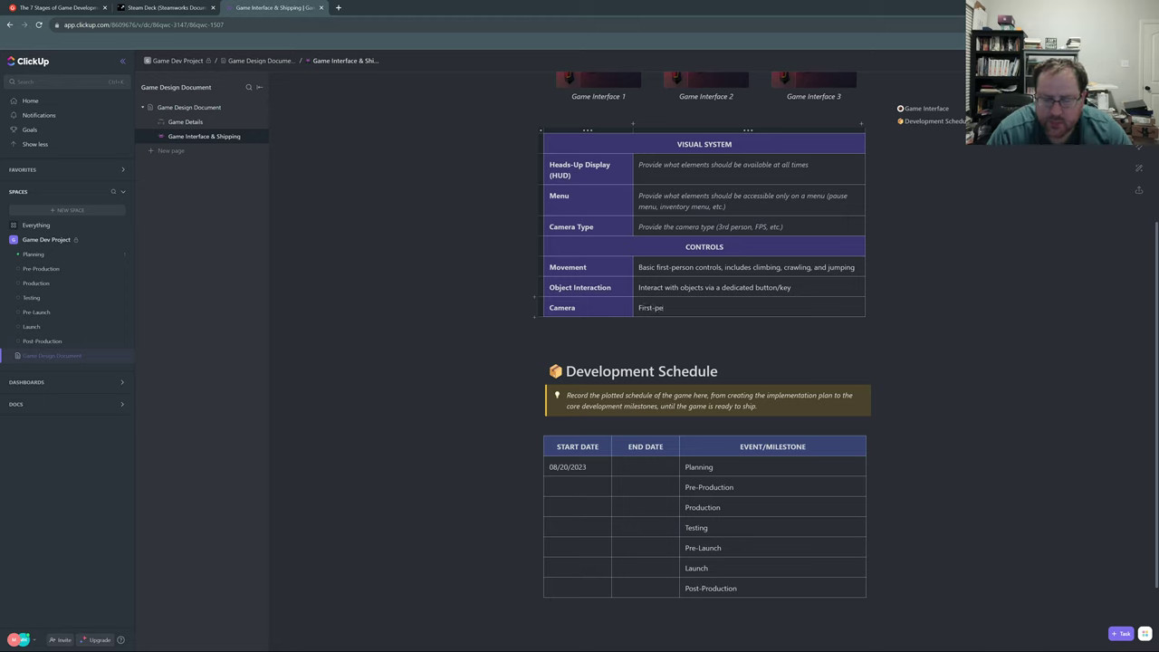
pyautogui.write('rson')
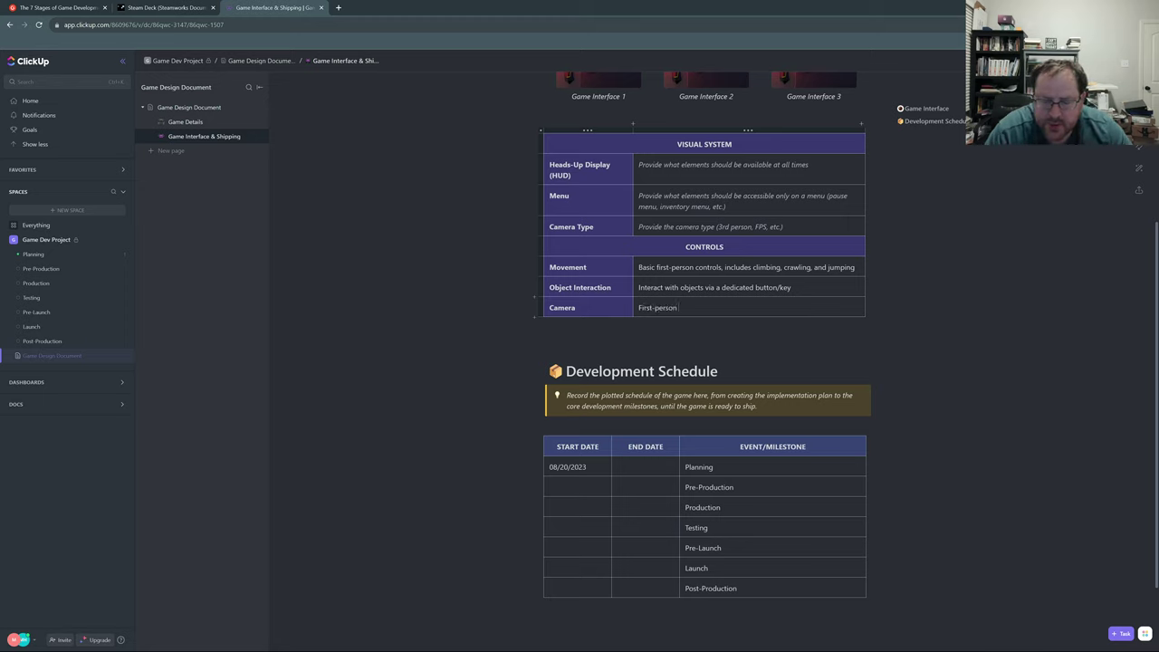
pyautogui.write(' perspect')
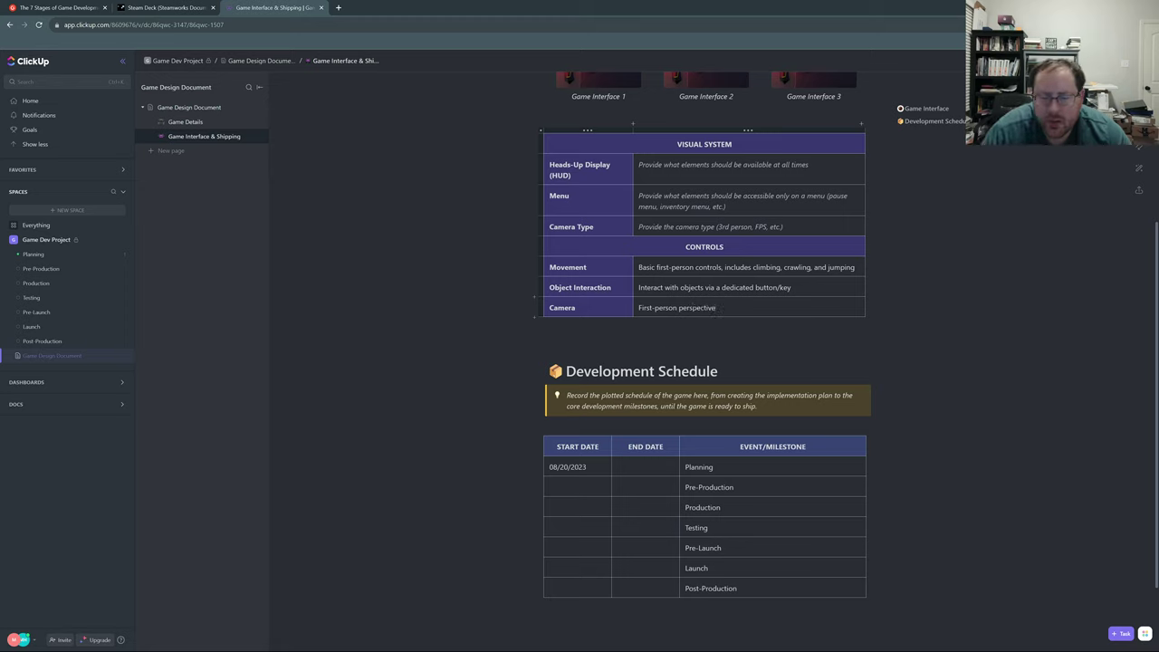
pyautogui.write('ive')
# - Return to the Game Details page and review its sections from Gameplay down to Main Level 2 and back up
pyautogui.scroll(5, 705, 353)
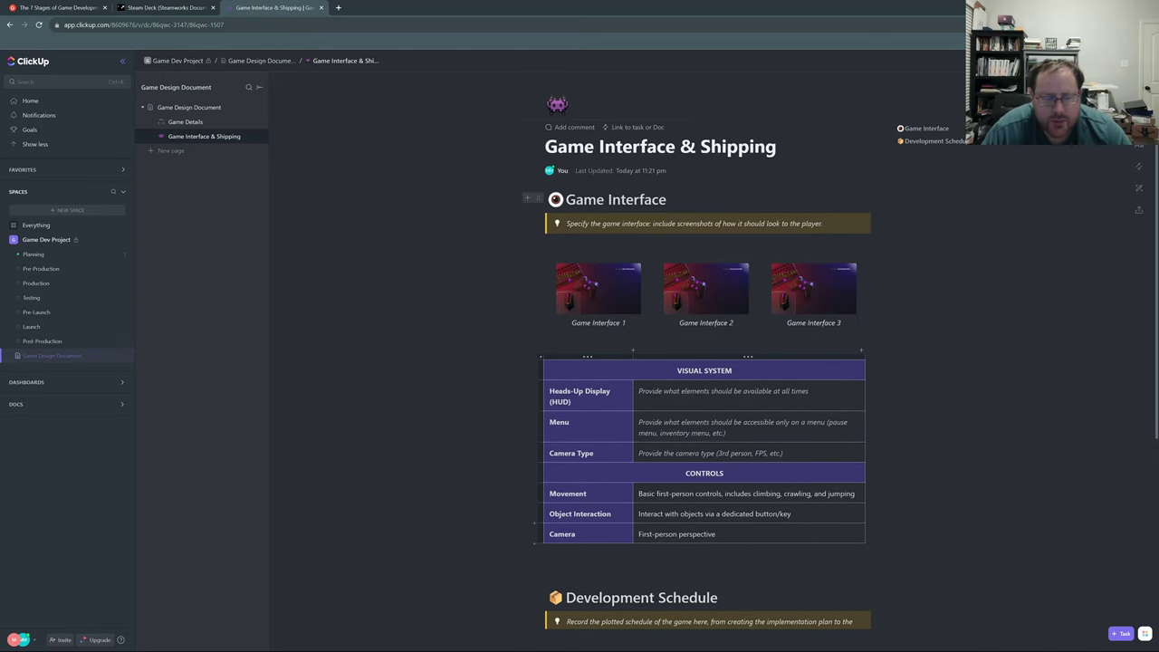
pyautogui.click(198, 123)
pyautogui.scroll(-2, 542, 157)
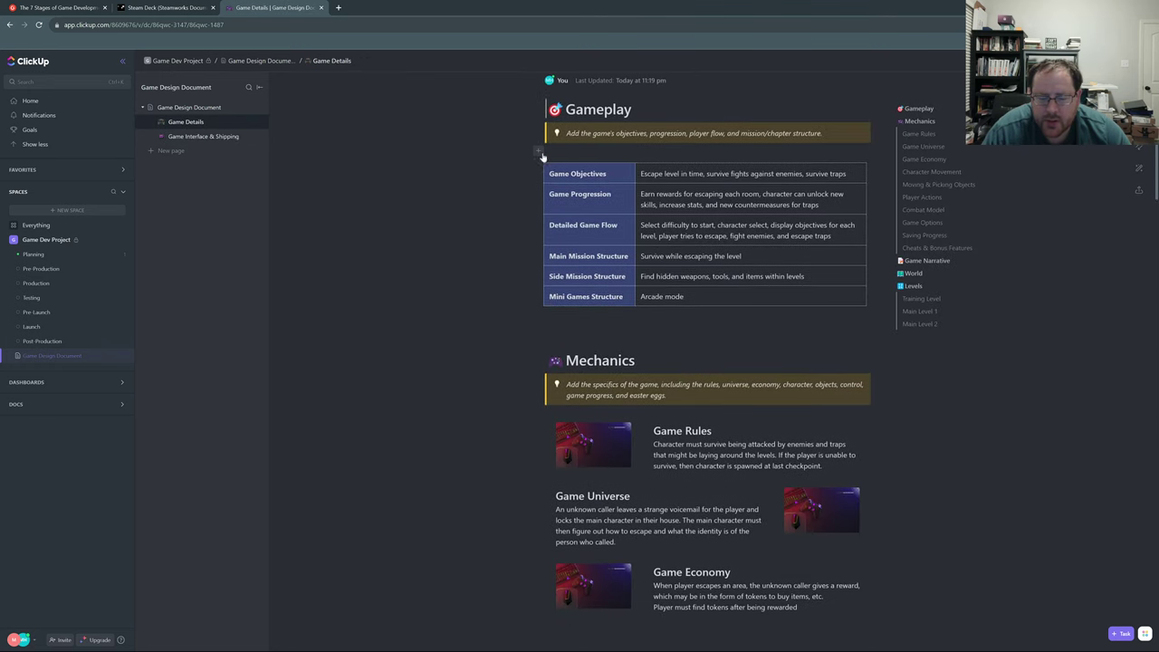
pyautogui.scroll(-3, 542, 157)
pyautogui.scroll(-6, 542, 157)
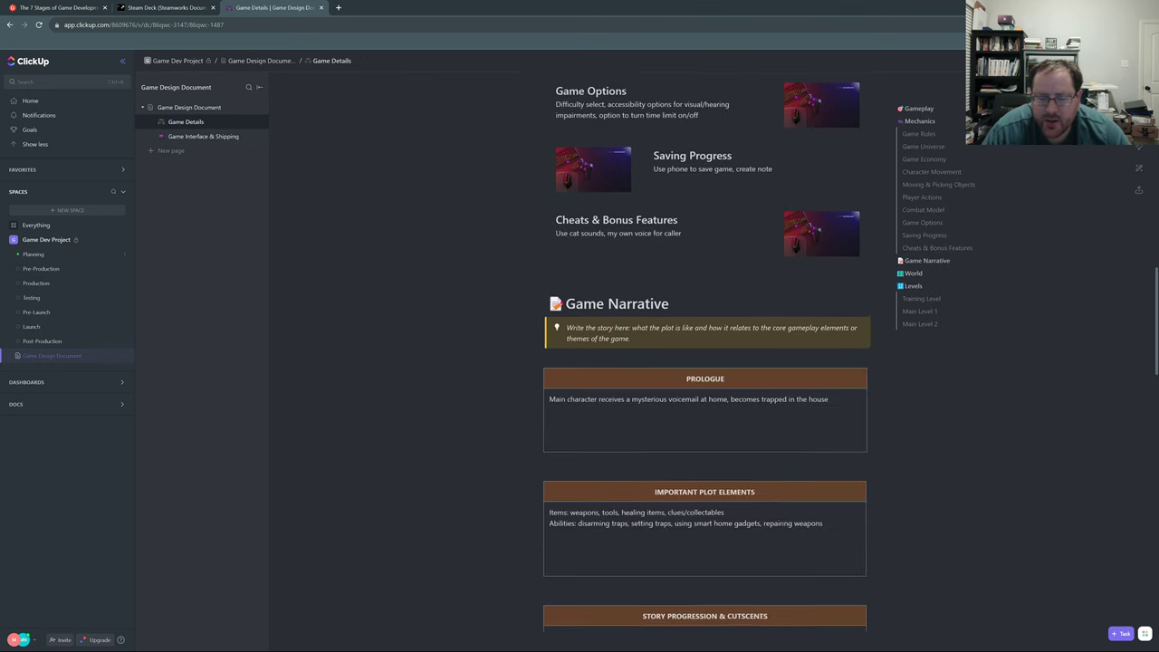
pyautogui.scroll(-10, 543, 150)
pyautogui.scroll(-5, 704, 355)
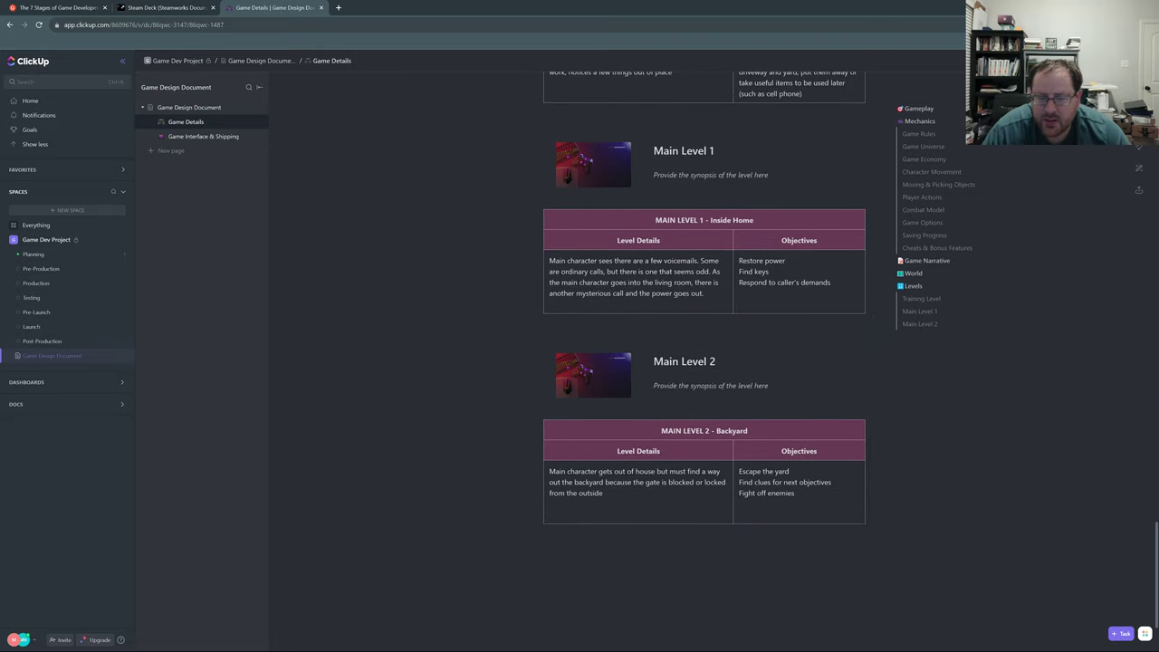
pyautogui.scroll(1, 643, 245)
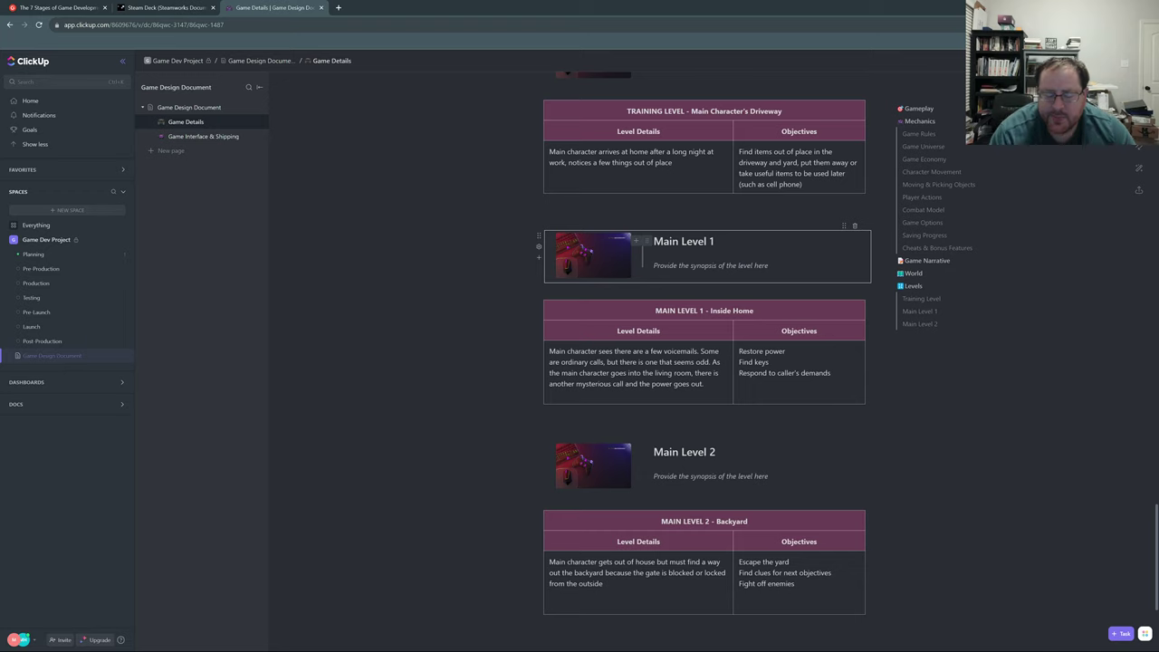
pyautogui.scroll(-1, 705, 344)
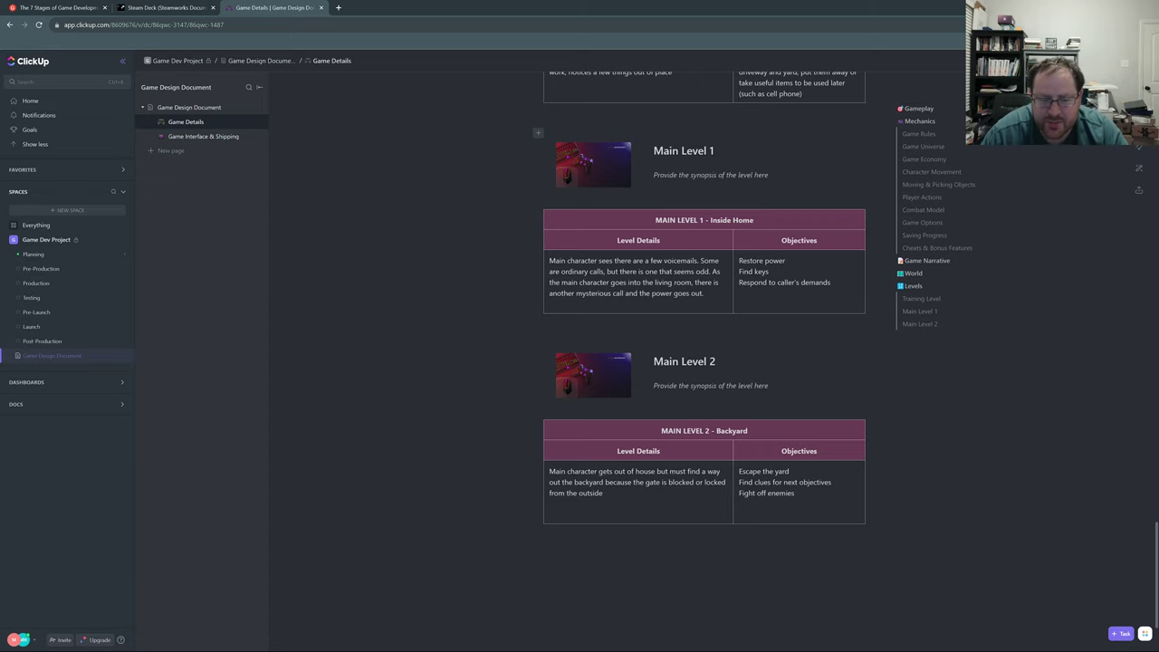
pyautogui.scroll(1, 705, 344)
pyautogui.scroll(15, 704, 362)
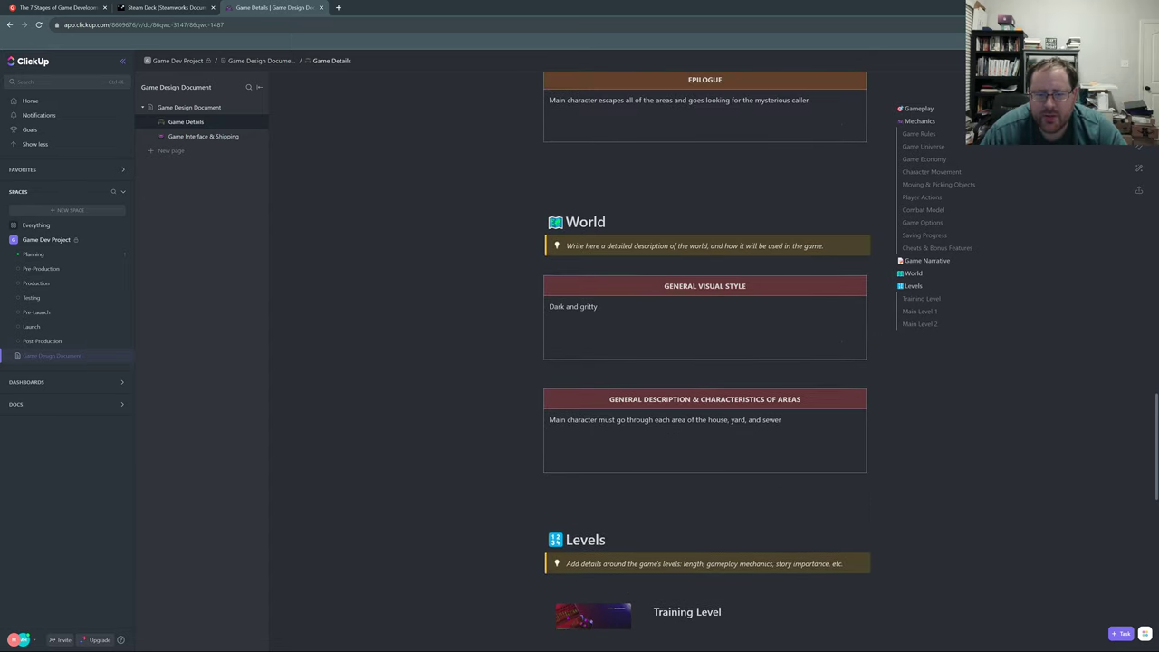
pyautogui.scroll(15, 704, 362)
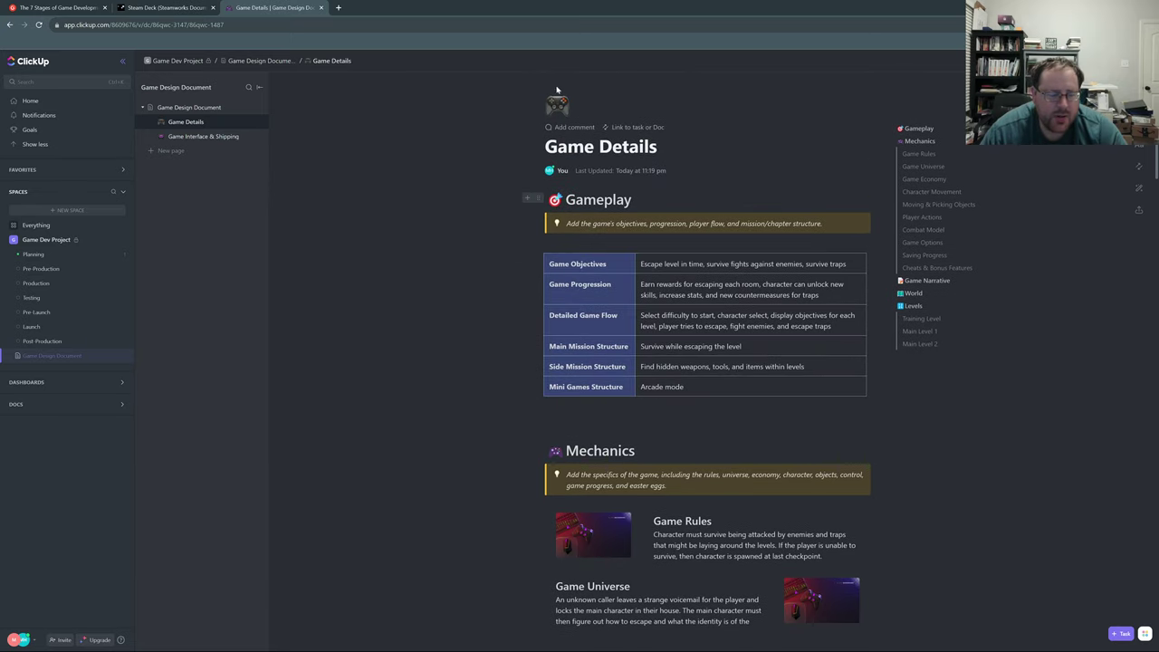
# - In the Planning list's board view, open Complete Planning Phase and set its Complete Game Design Document subtask to Complete
pyautogui.click(33, 254)
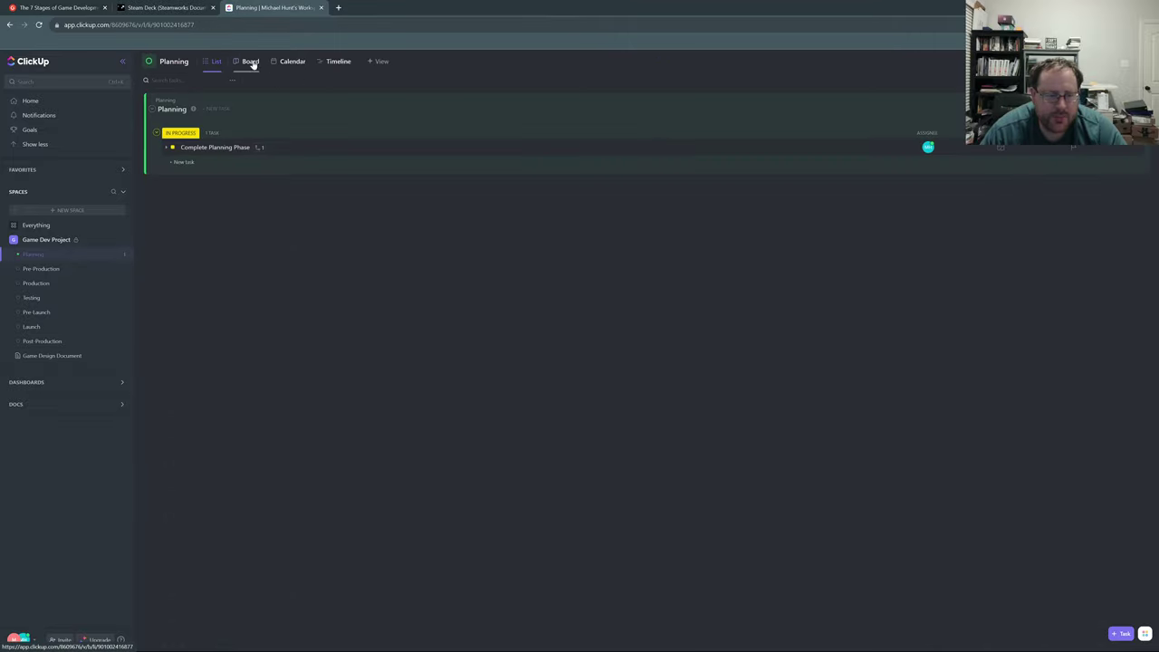
pyautogui.click(250, 62)
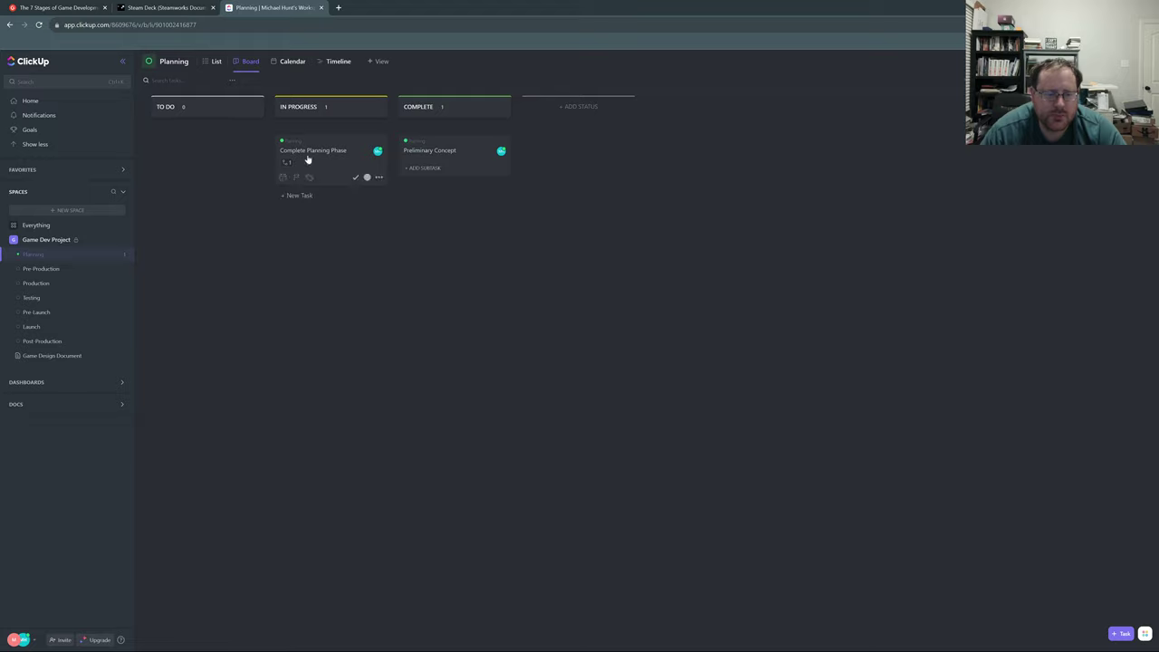
pyautogui.click(329, 159)
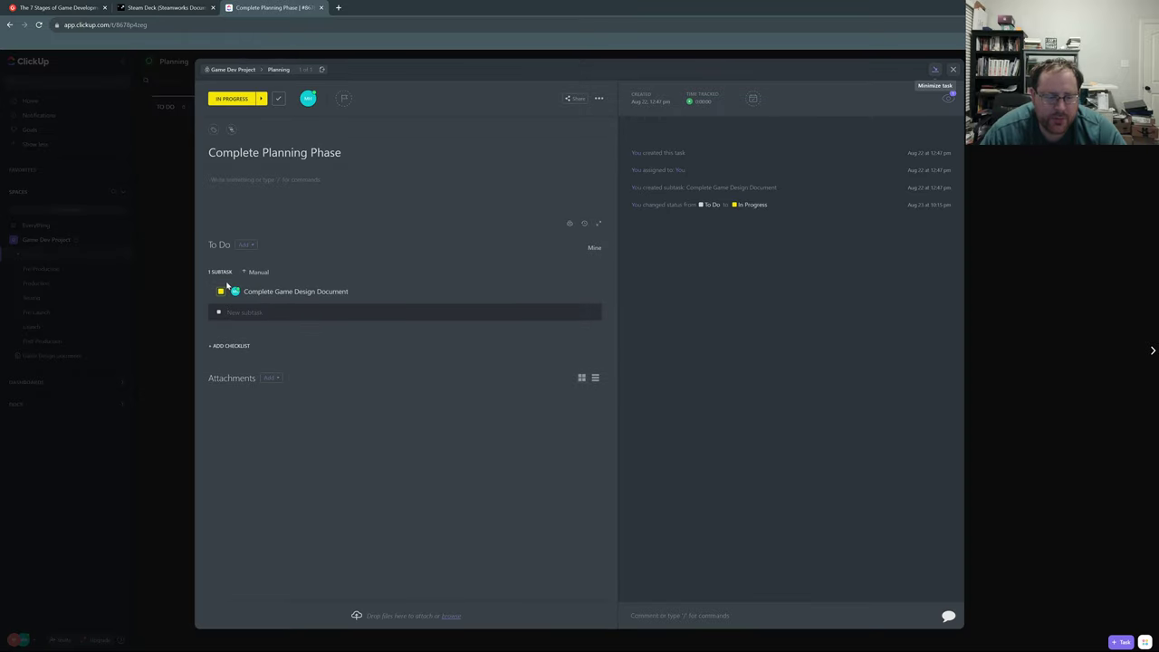
pyautogui.click(220, 290)
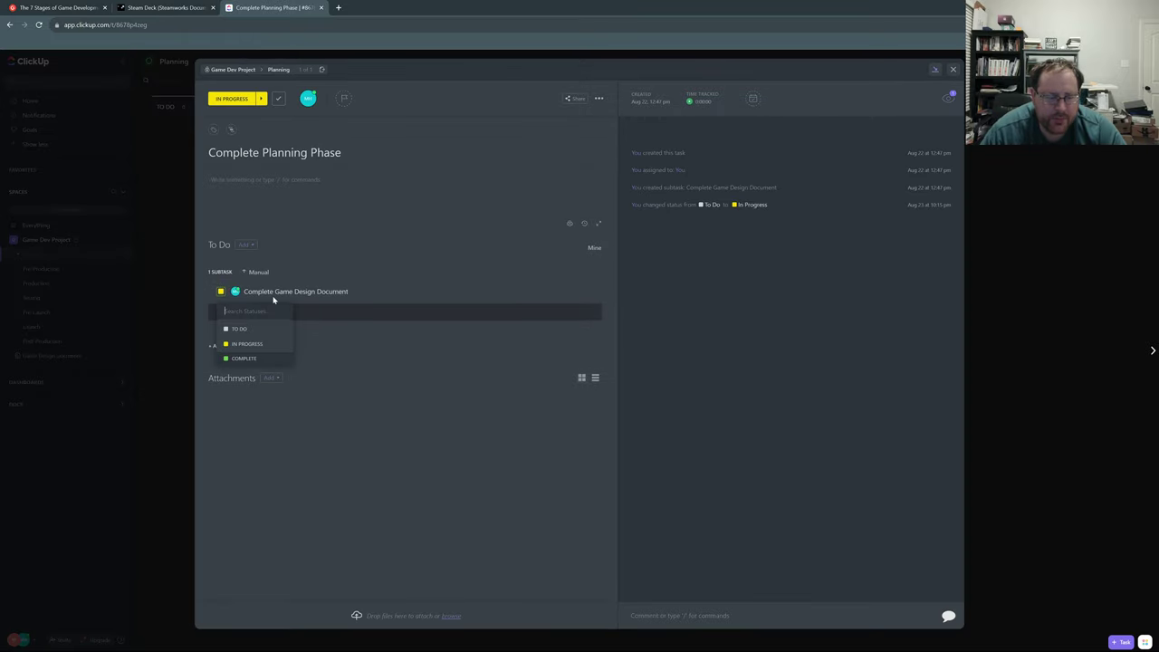
pyautogui.click(256, 357)
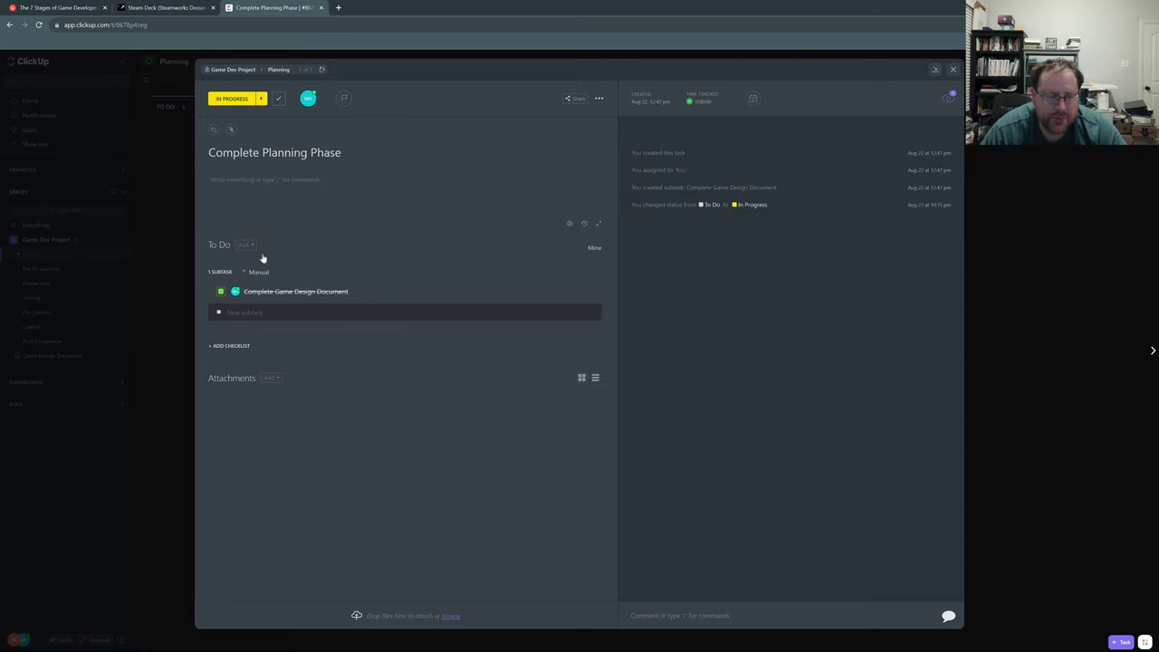
# - Mark the Complete Planning Phase task as complete and close it to return to the Planning board
pyautogui.click(278, 98)
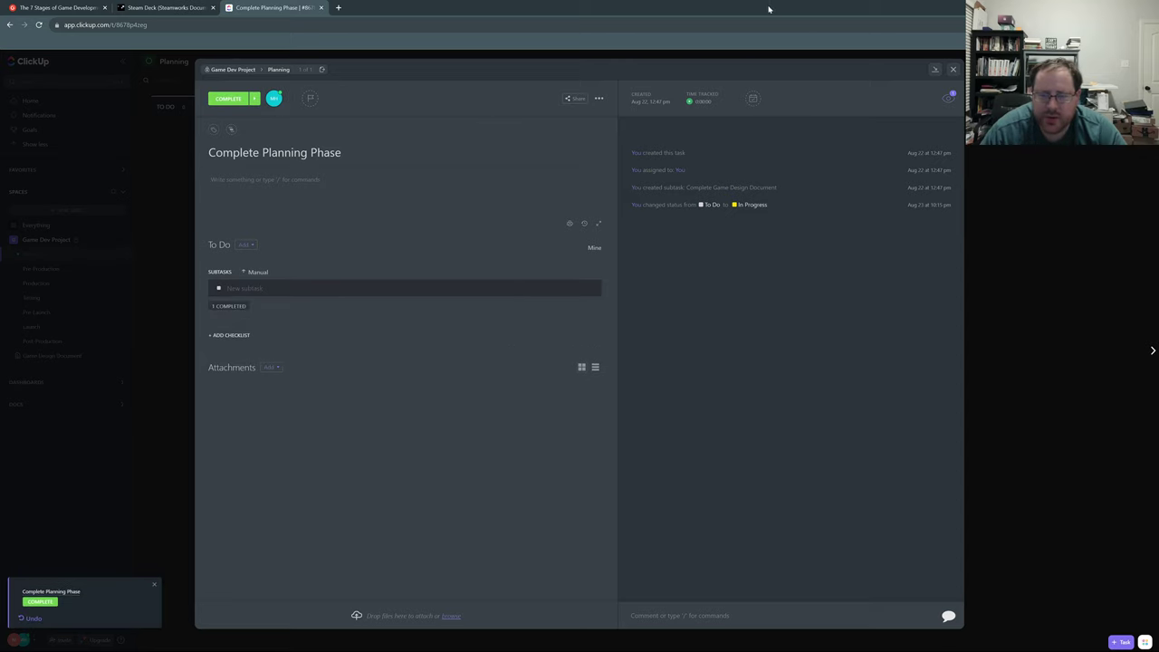
pyautogui.click(951, 72)
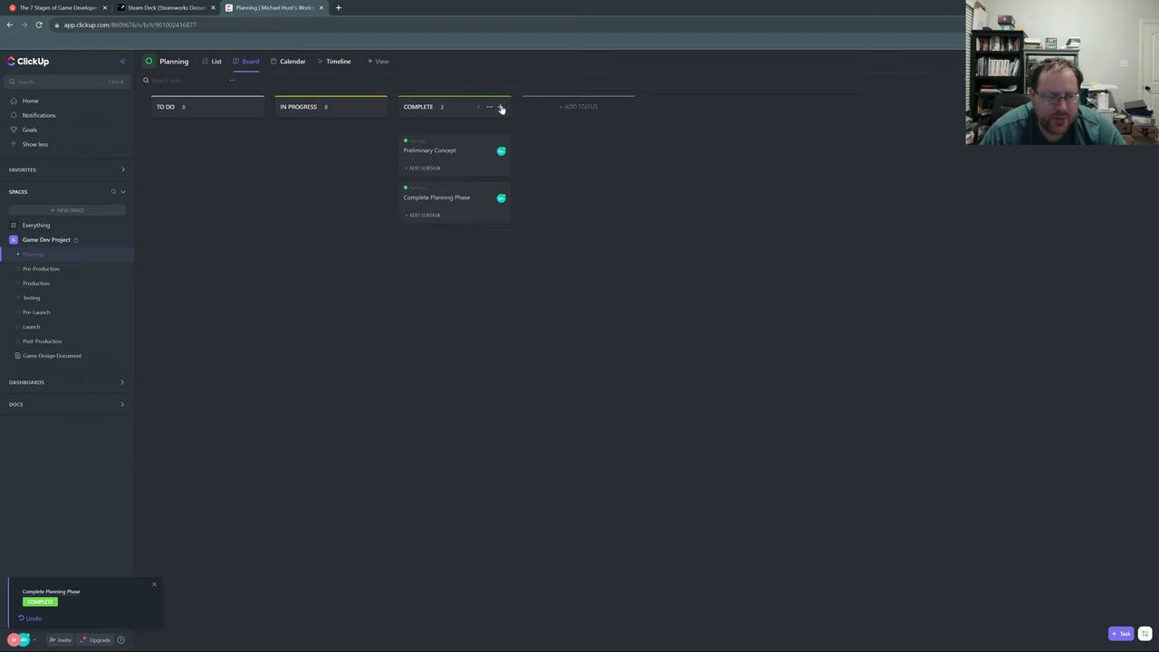
pyautogui.moveTo(245, 181)
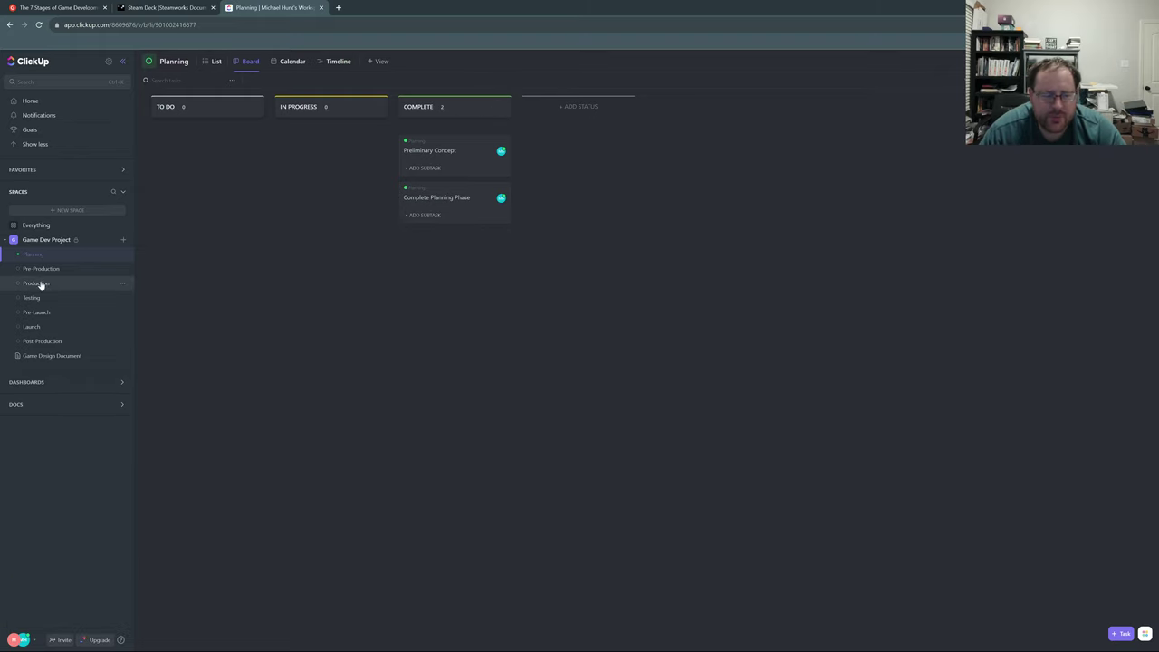